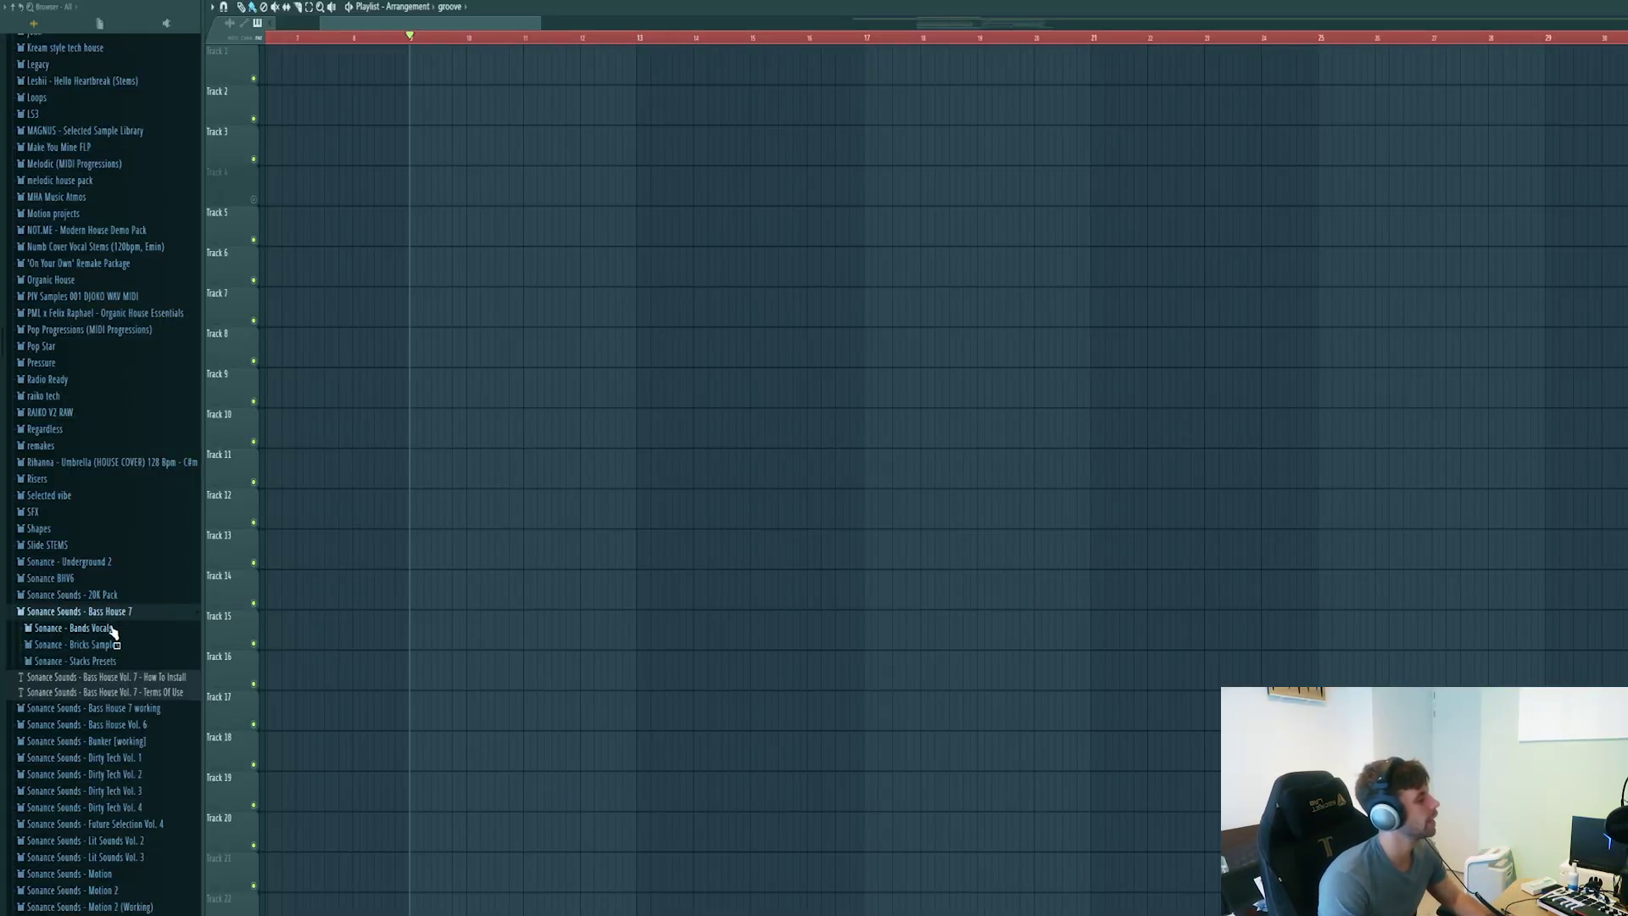
Audition Bands Vocals samples and drop 'Like Kanye - 125 Emin' onto Track 14.
left_click(113, 628)
left_click(102, 674)
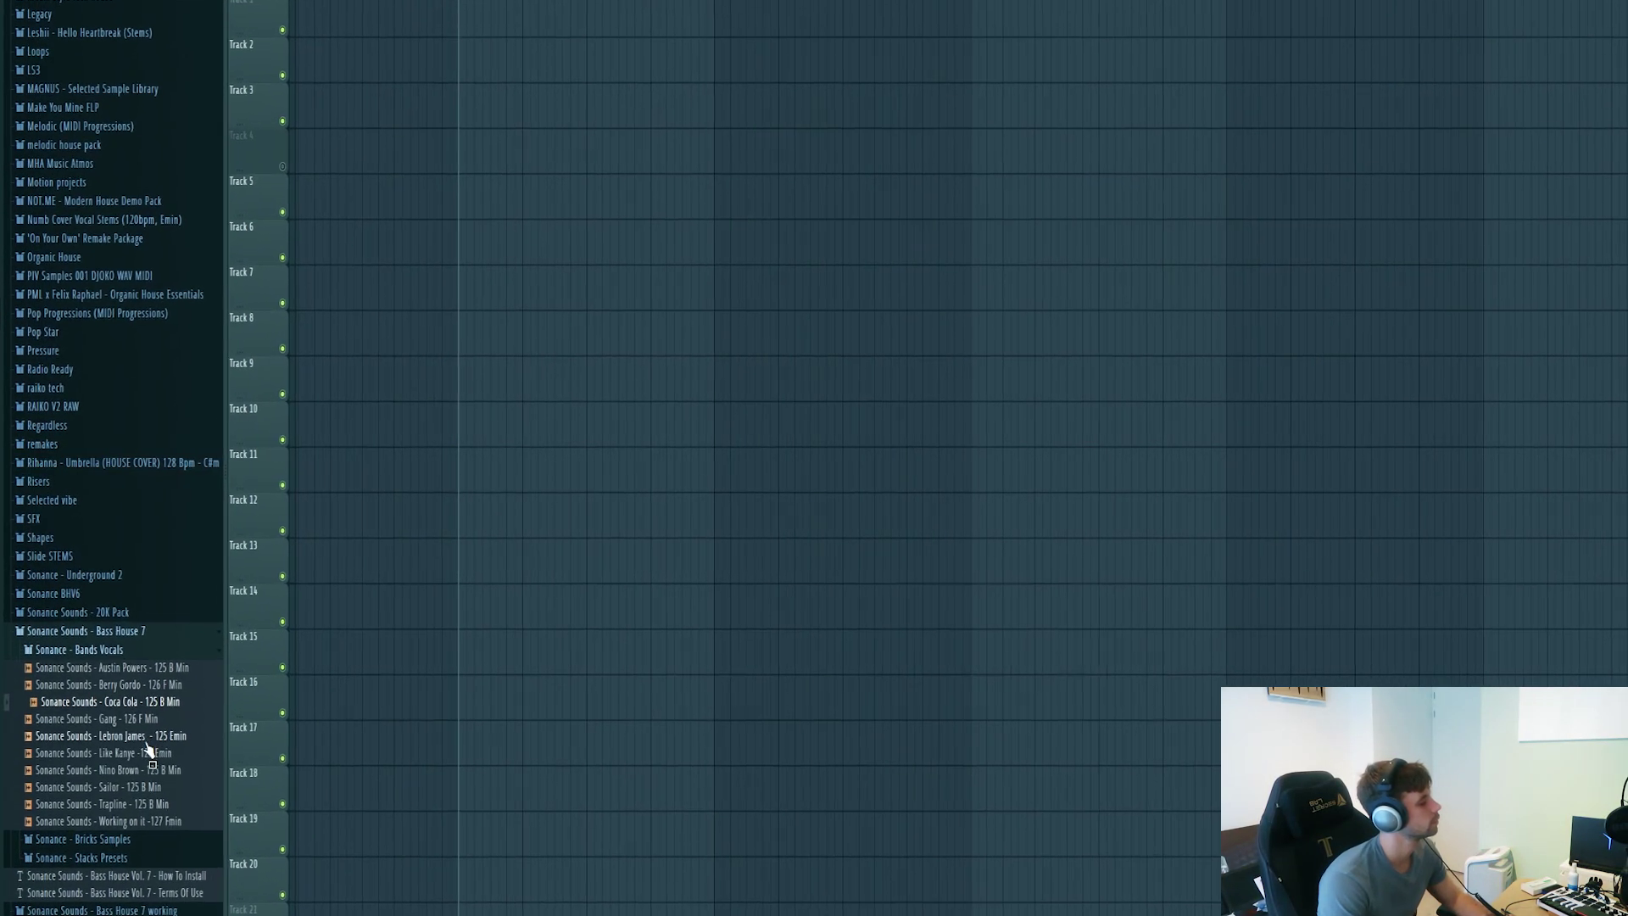
left_click(146, 752)
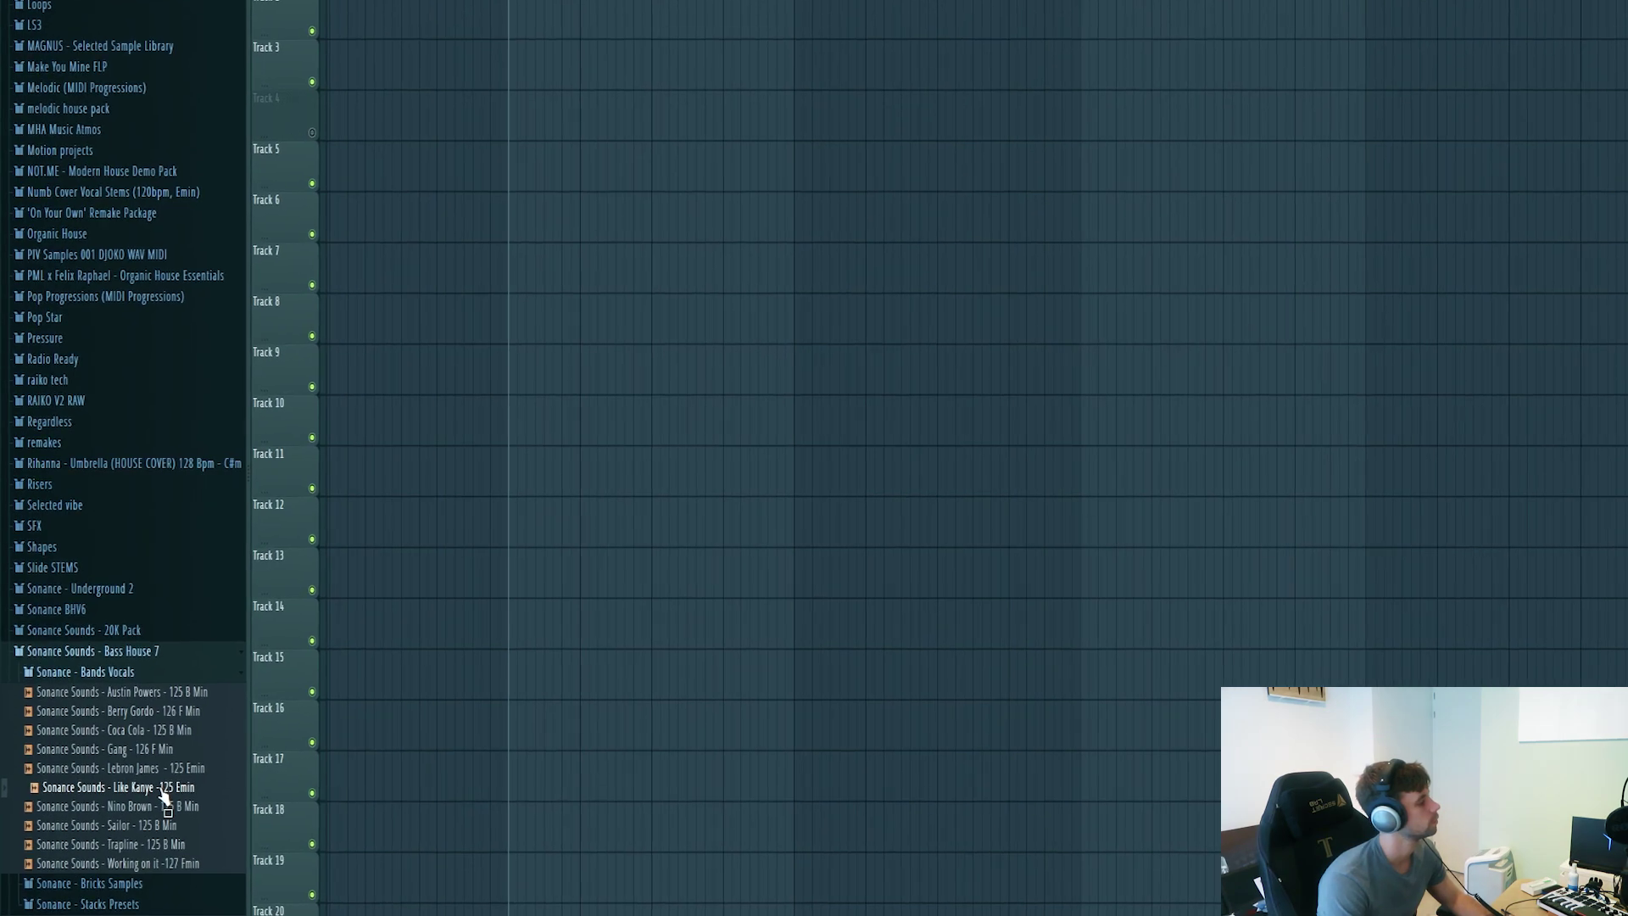
left_click_drag(158, 794, 427, 626)
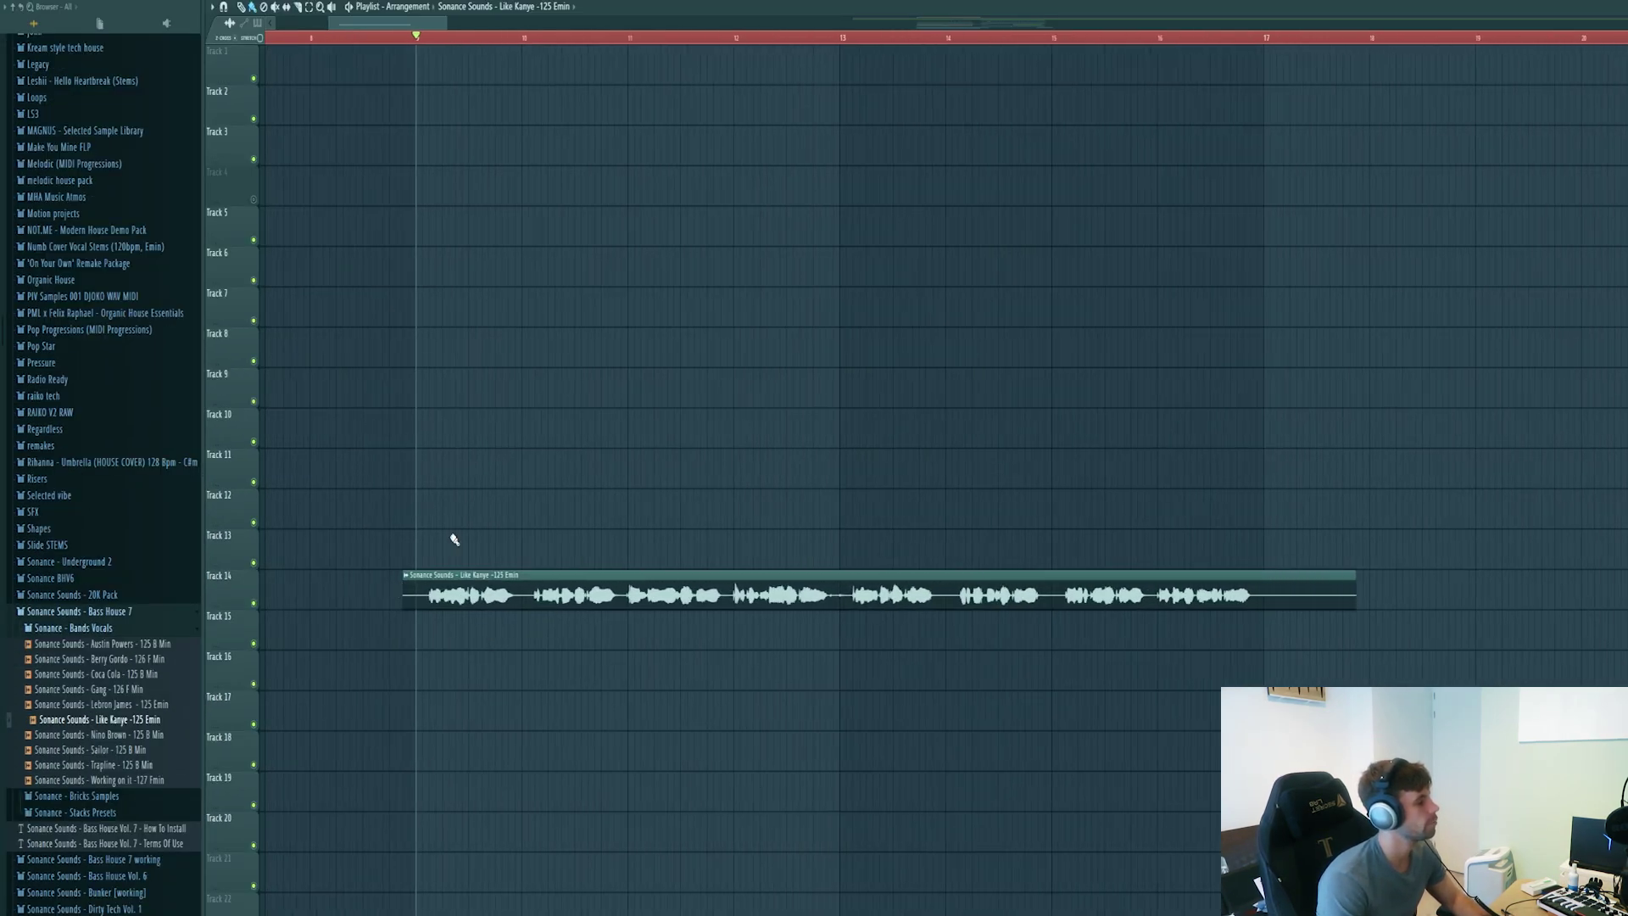
Slice the Like Kanye vocal clip at bar 15 and play it back from bar 14.
key("ctrl+a")
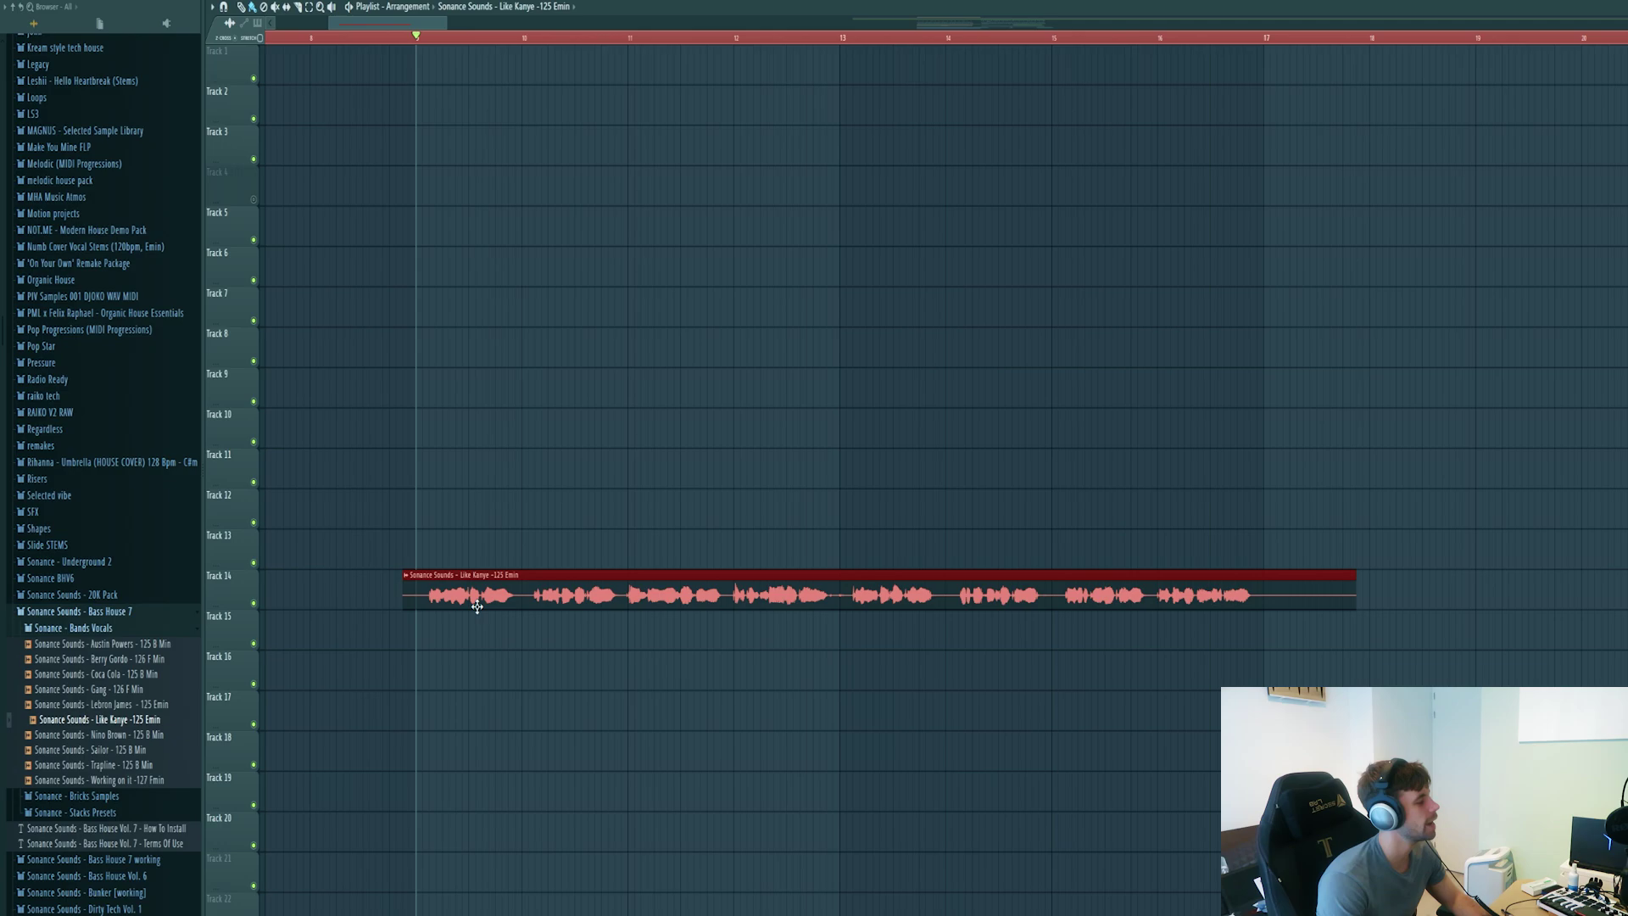
scroll(458, 614, "up", 3)
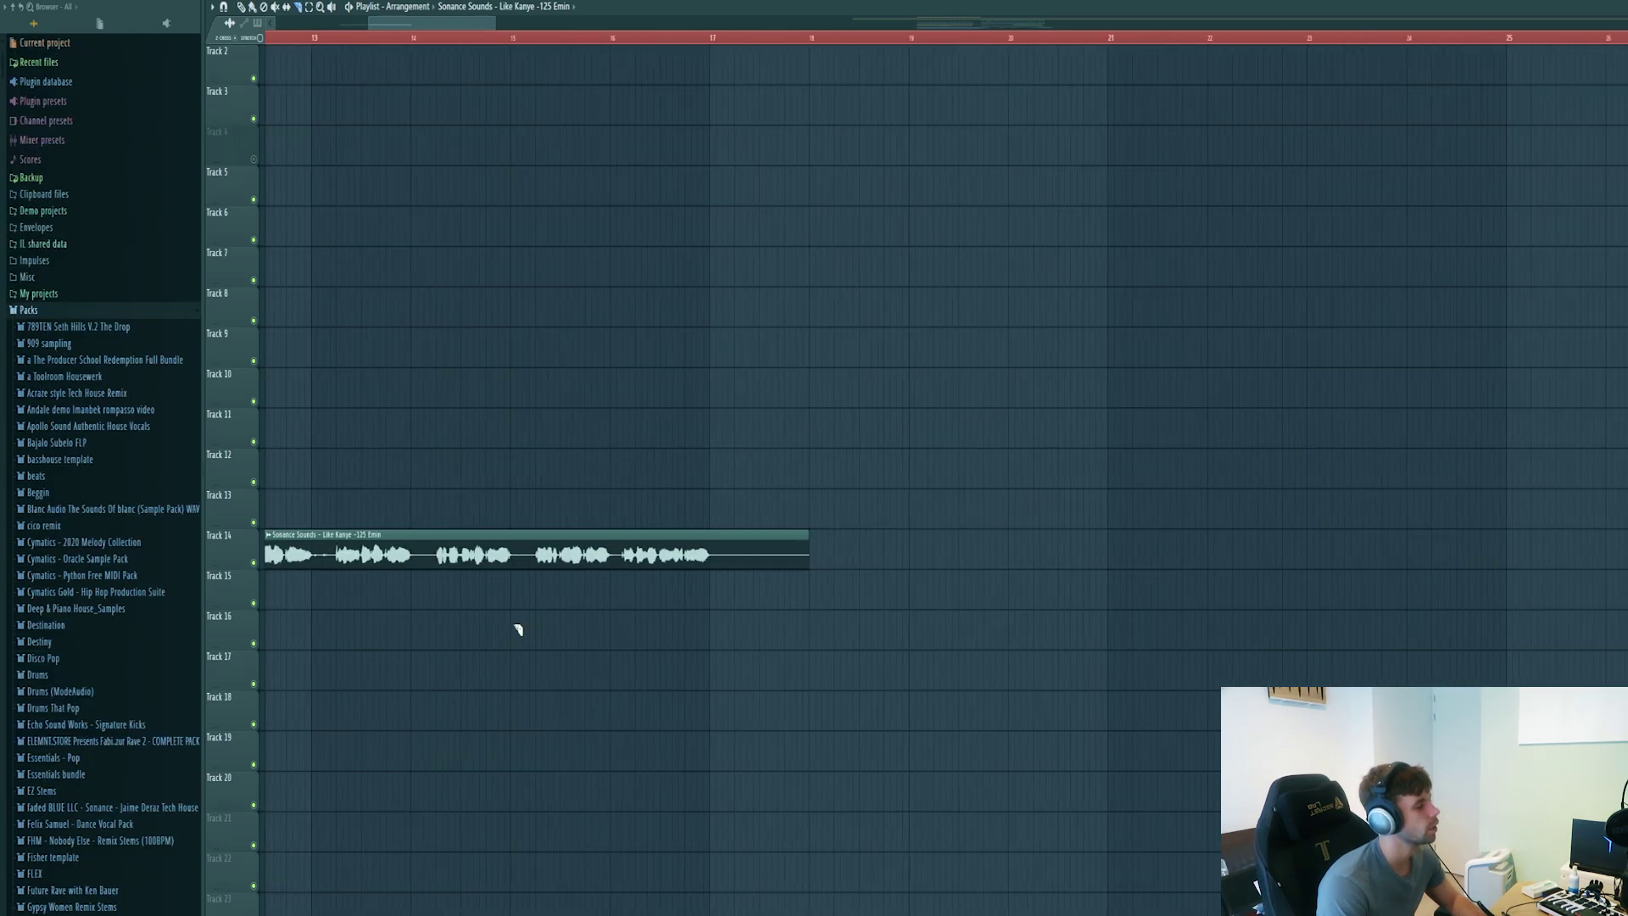
left_click_drag(512, 599, 512, 509)
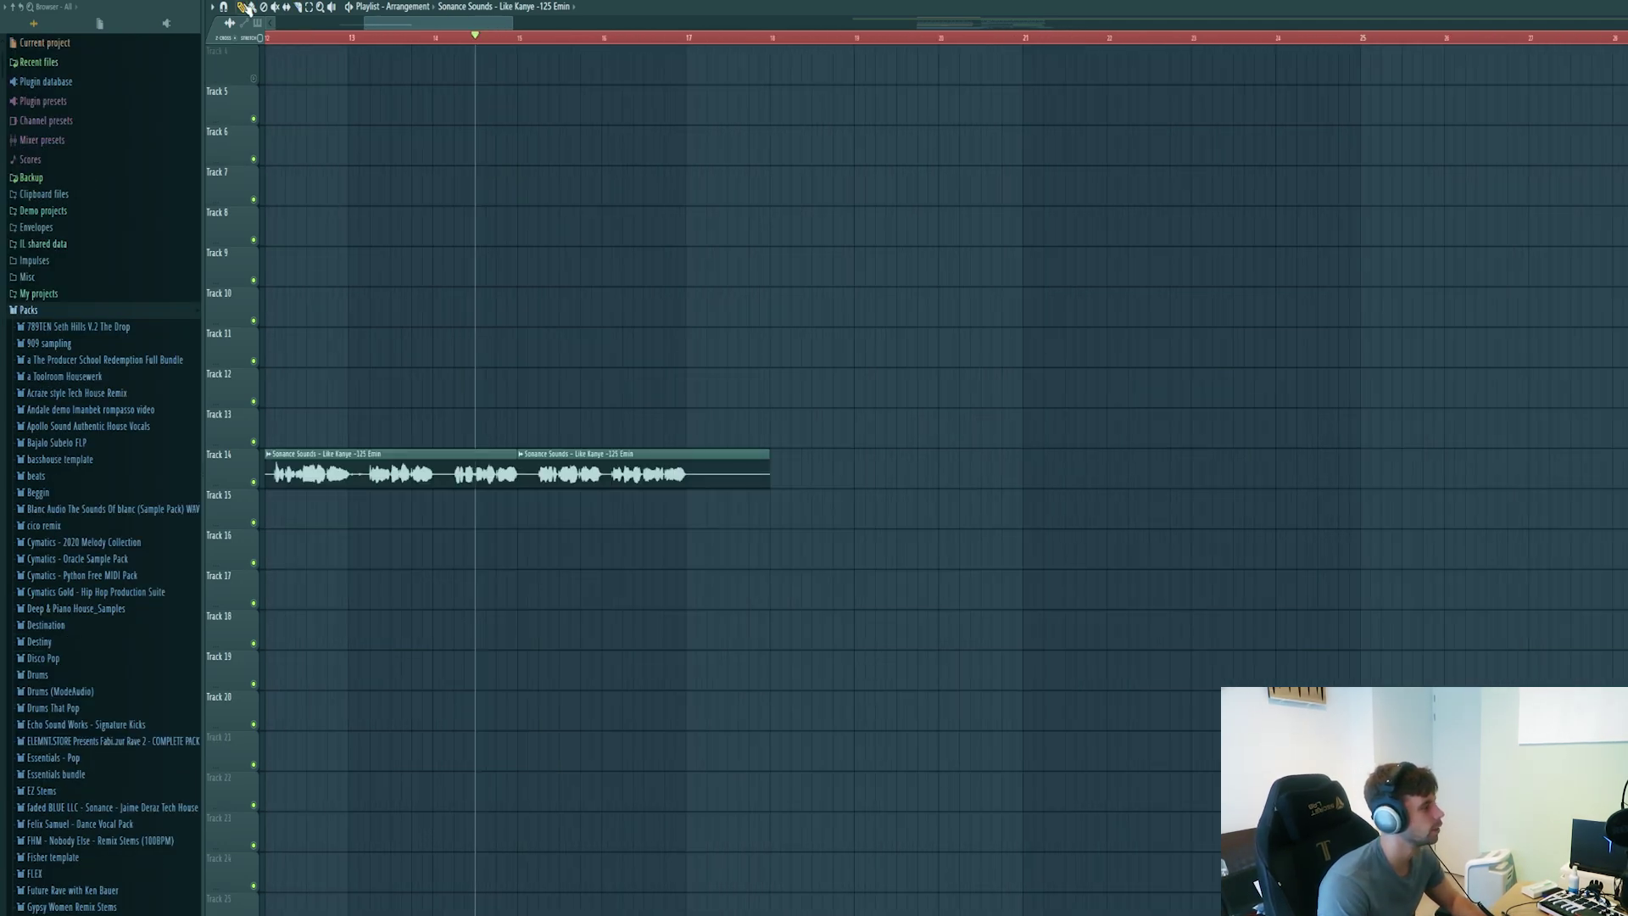
key("space")
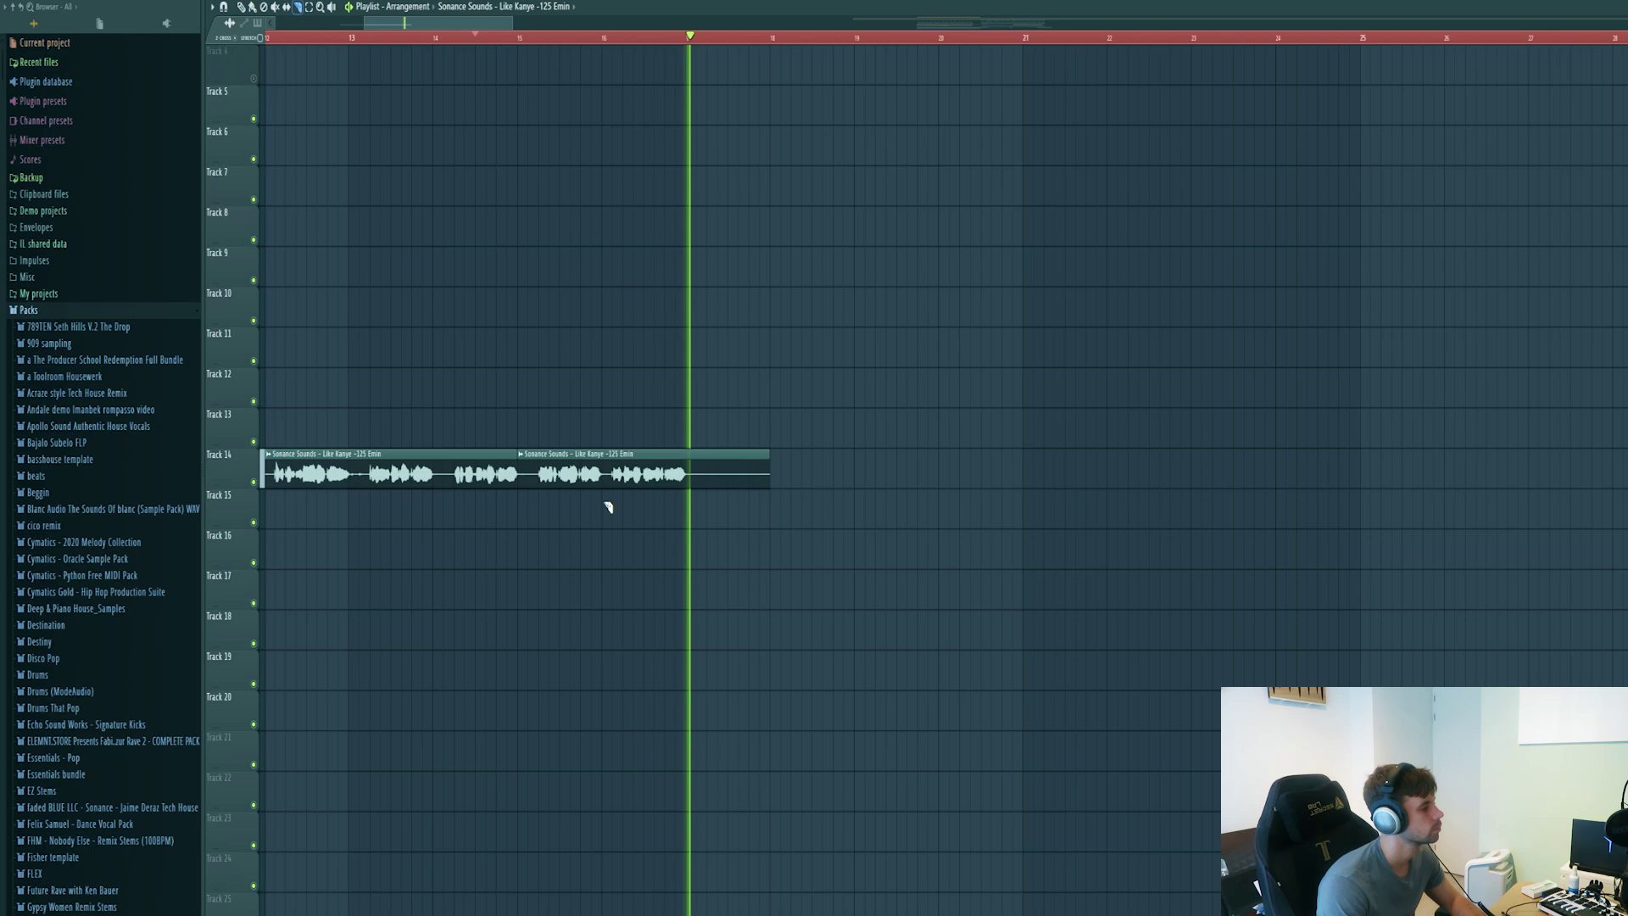
key("space")
Place vocal chops at bars 20 and 24, auditioning each from its bar.
left_click_drag(736, 470, 919, 463)
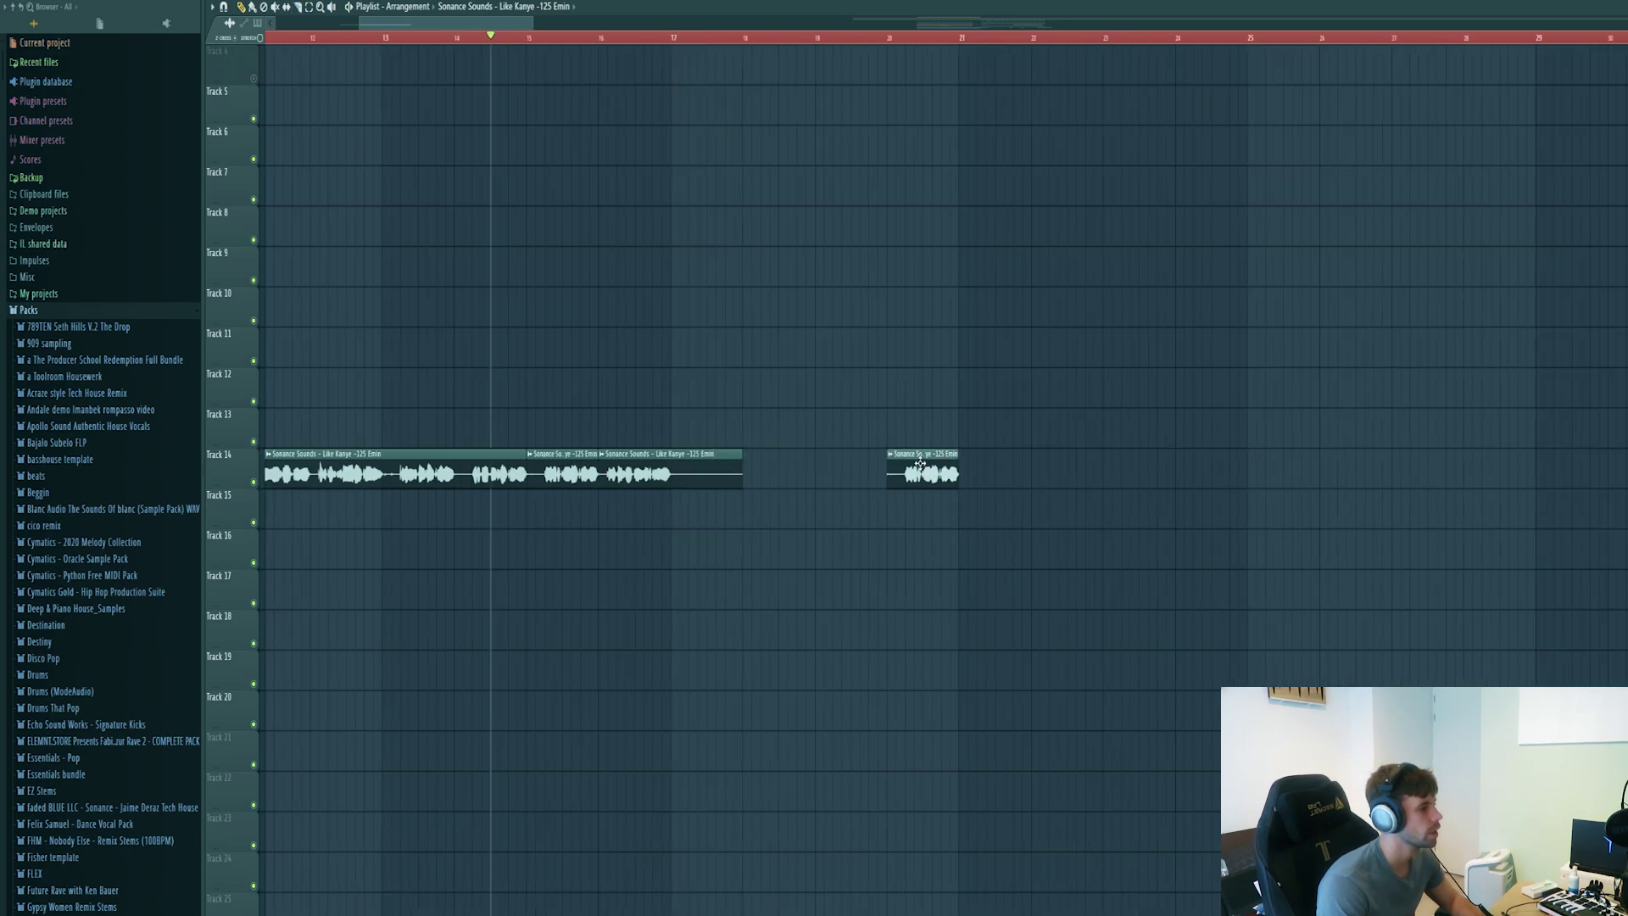
left_click(912, 40)
key("space")
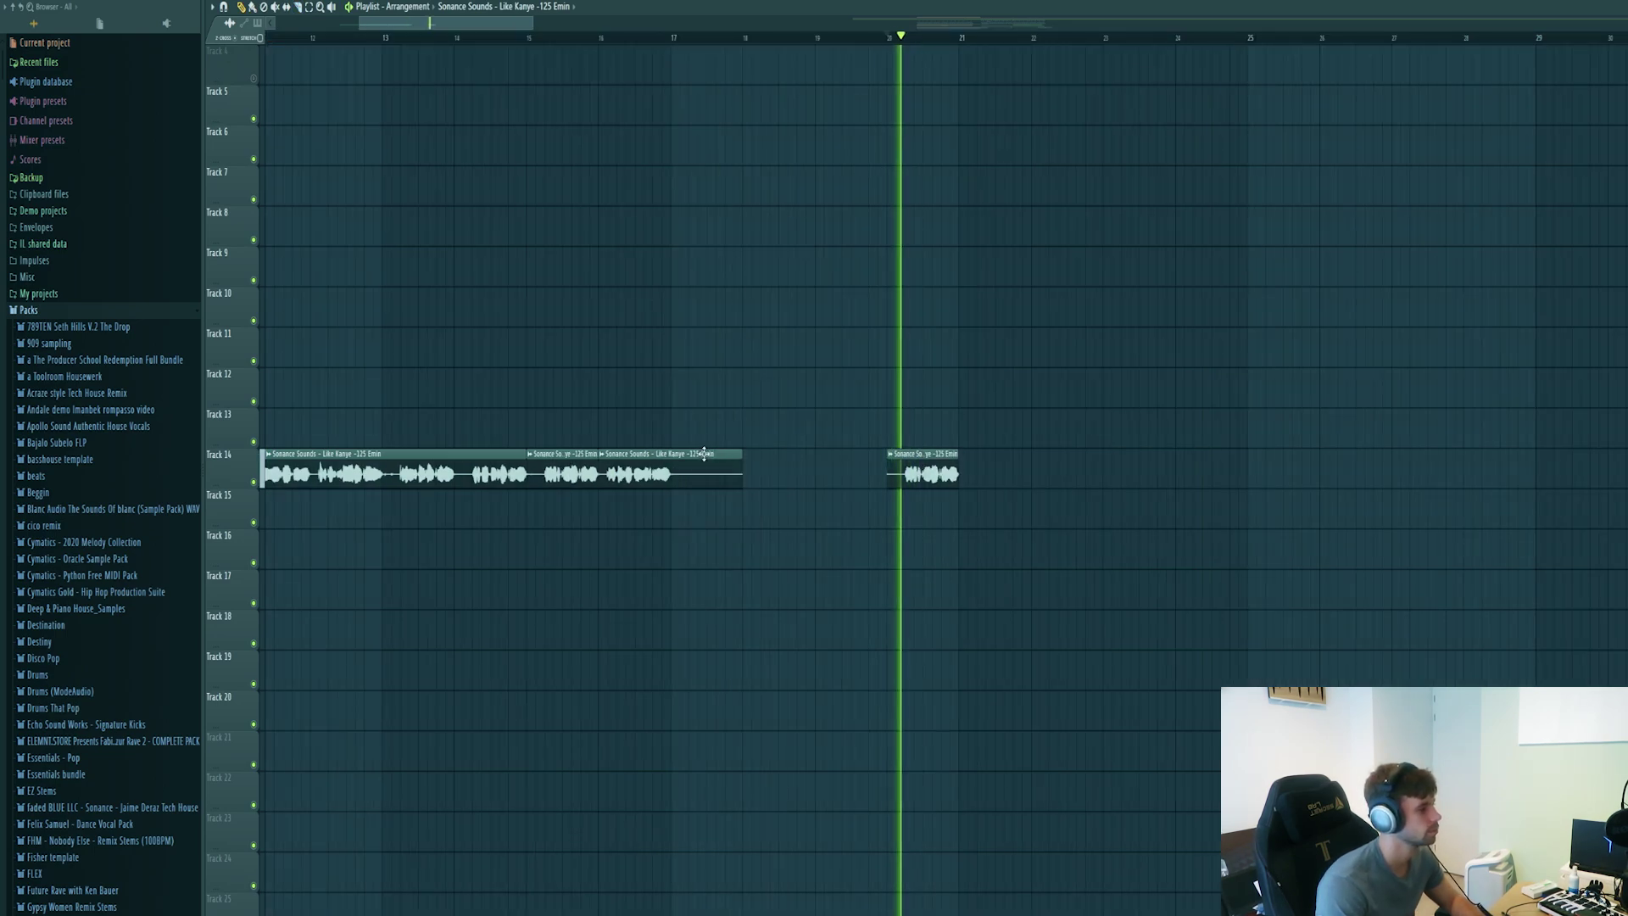
key("space")
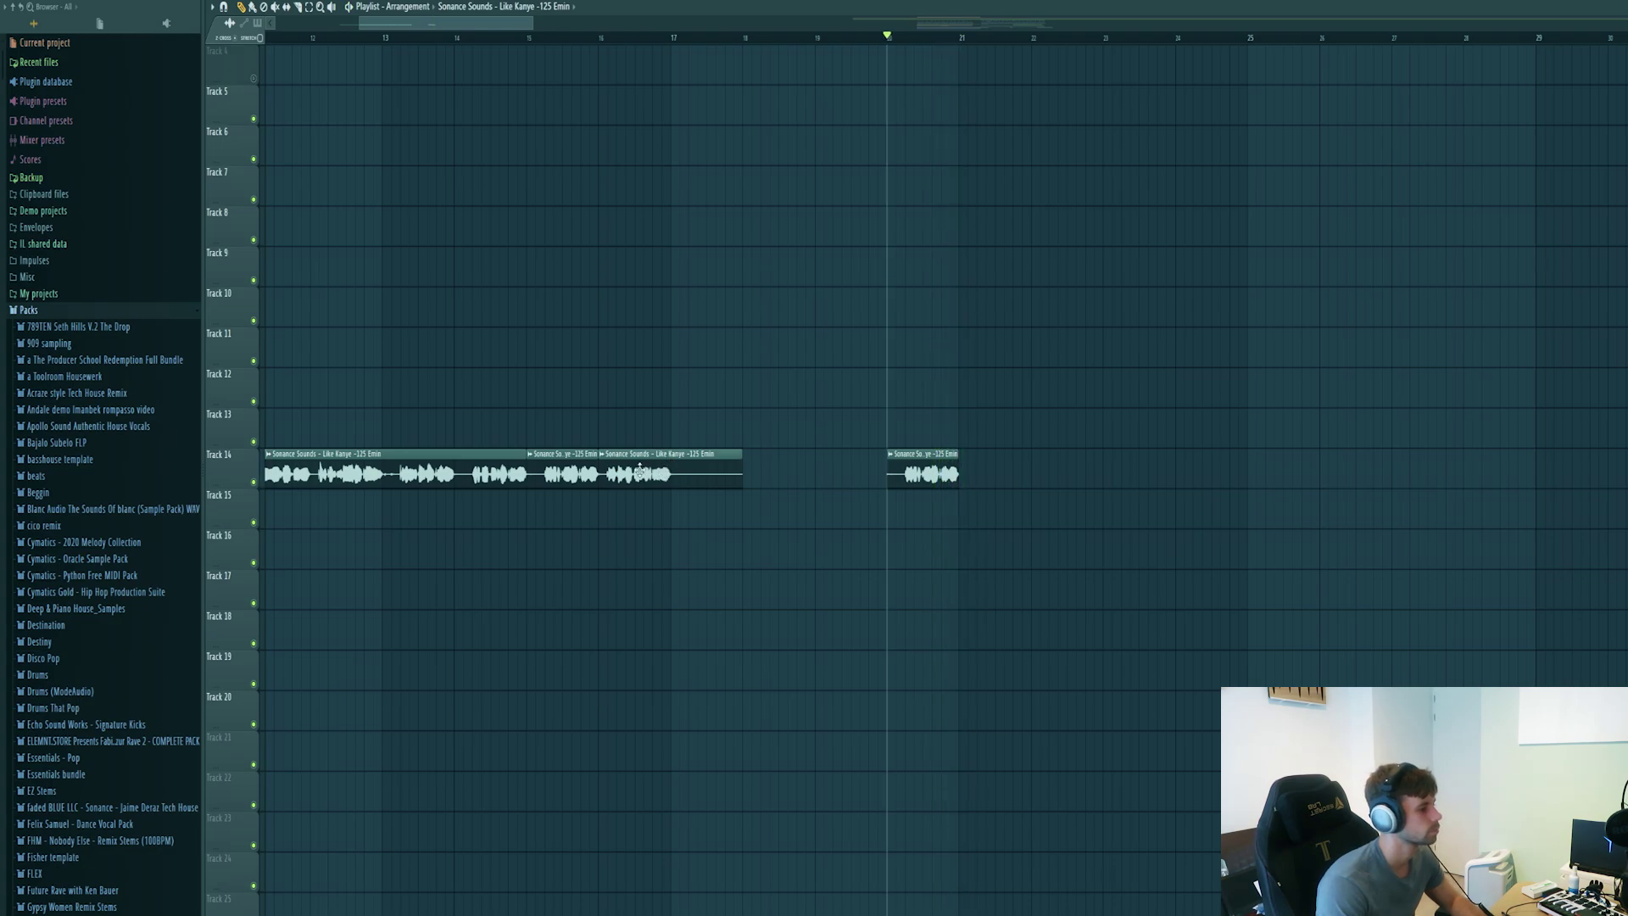
left_click(1221, 475)
left_click_drag(1218, 484, 1209, 483)
left_click(1168, 38)
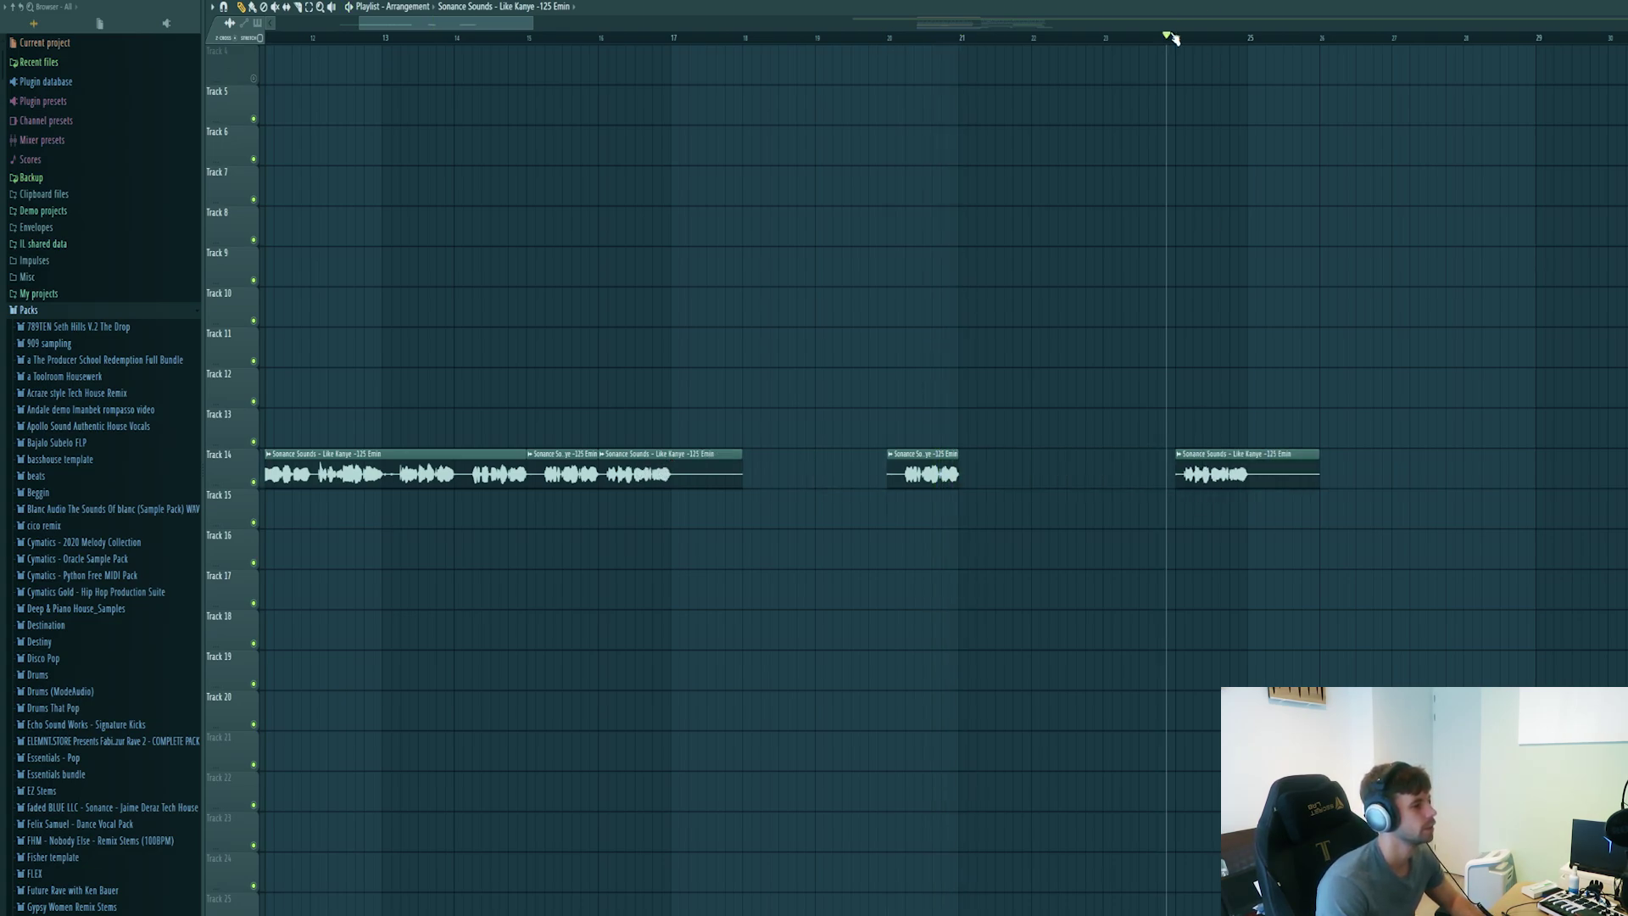
key("space")
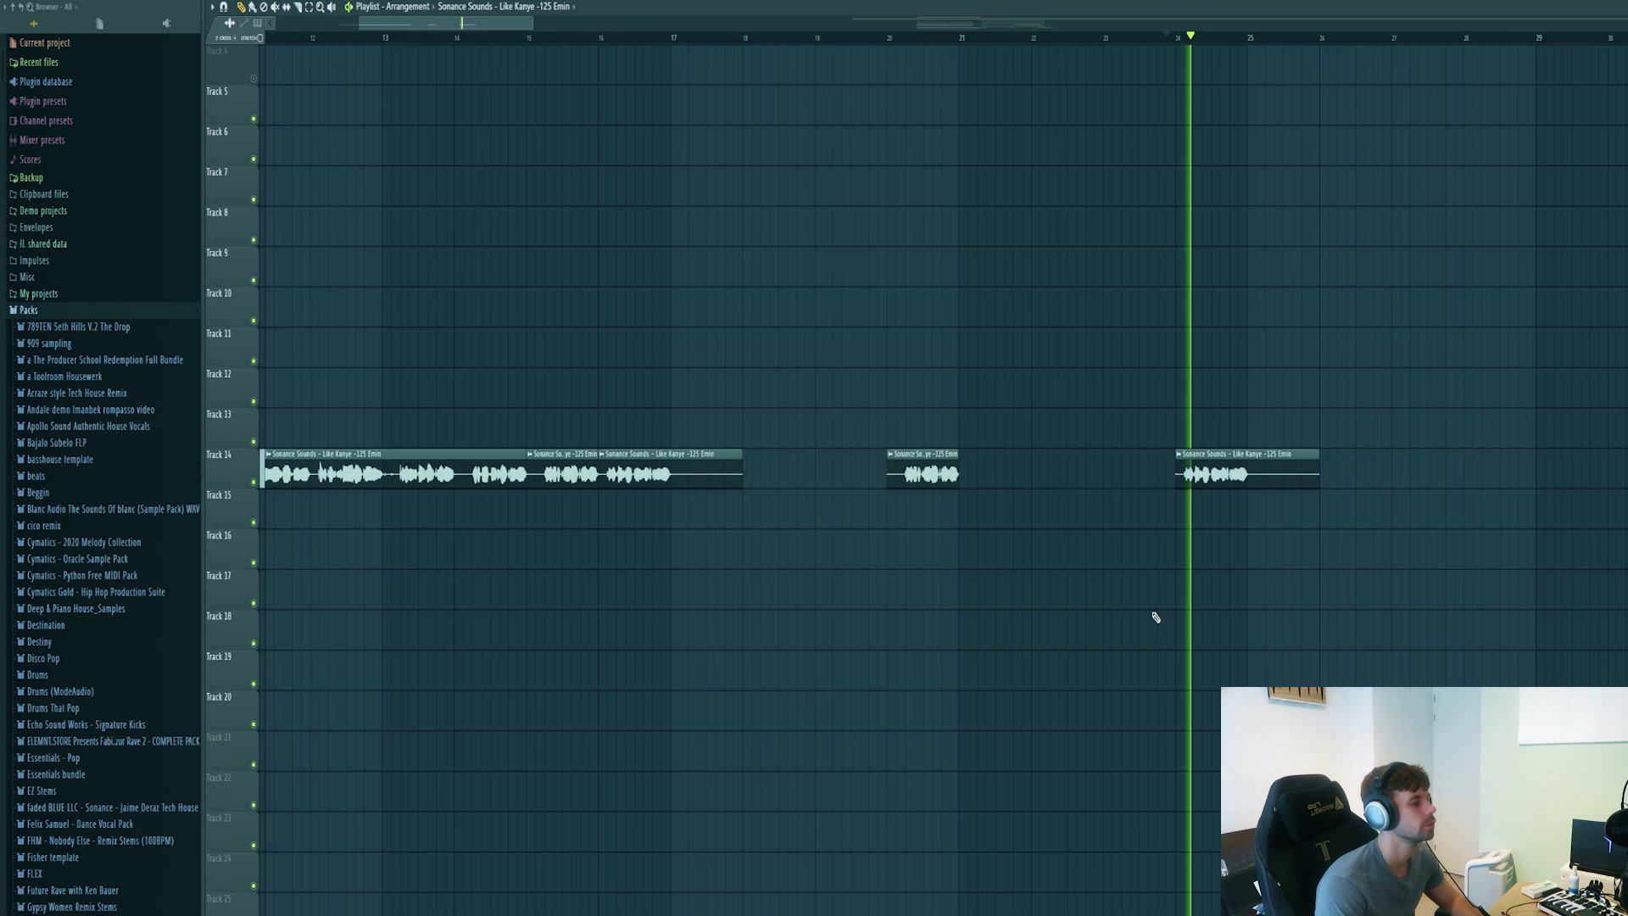
key("space")
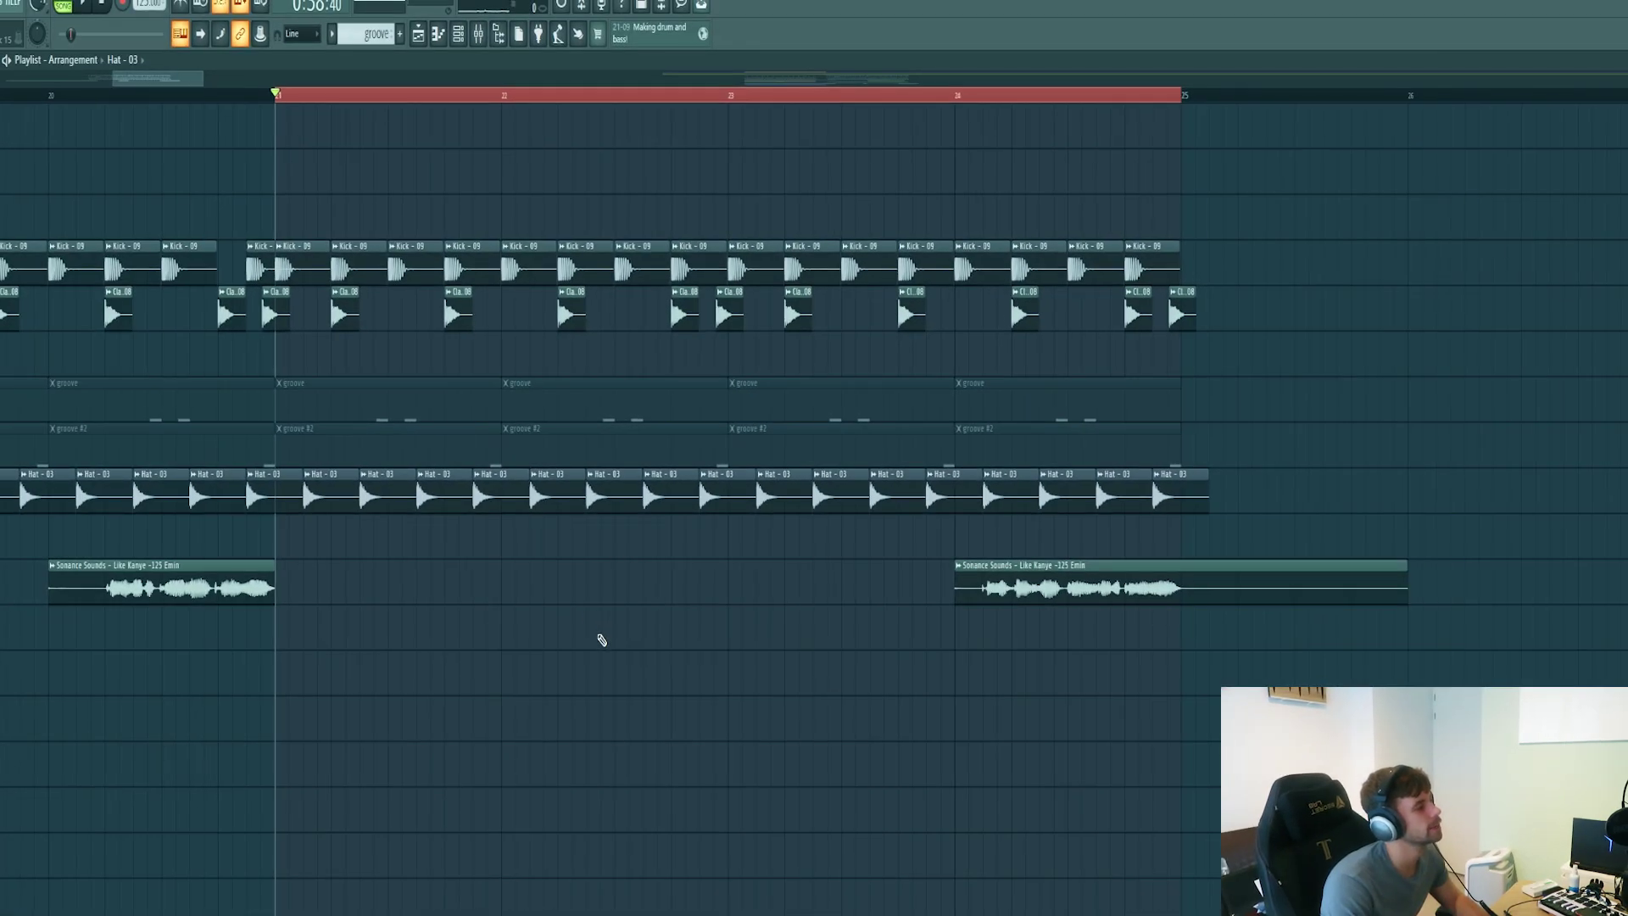
key("space")
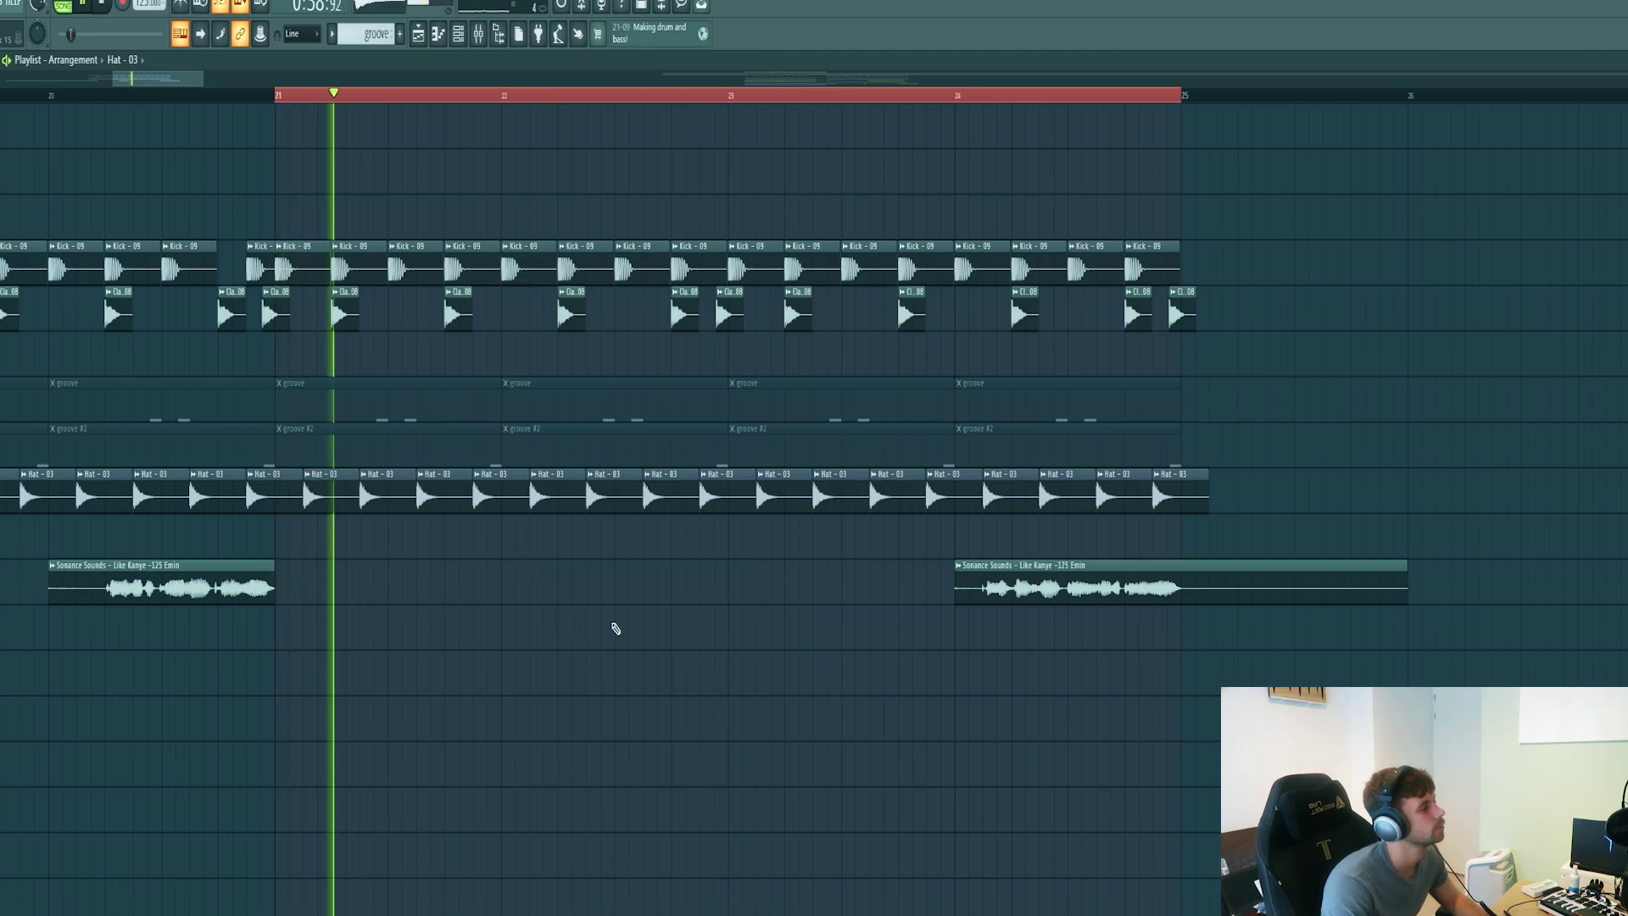
scroll(716, 364, "up", 3)
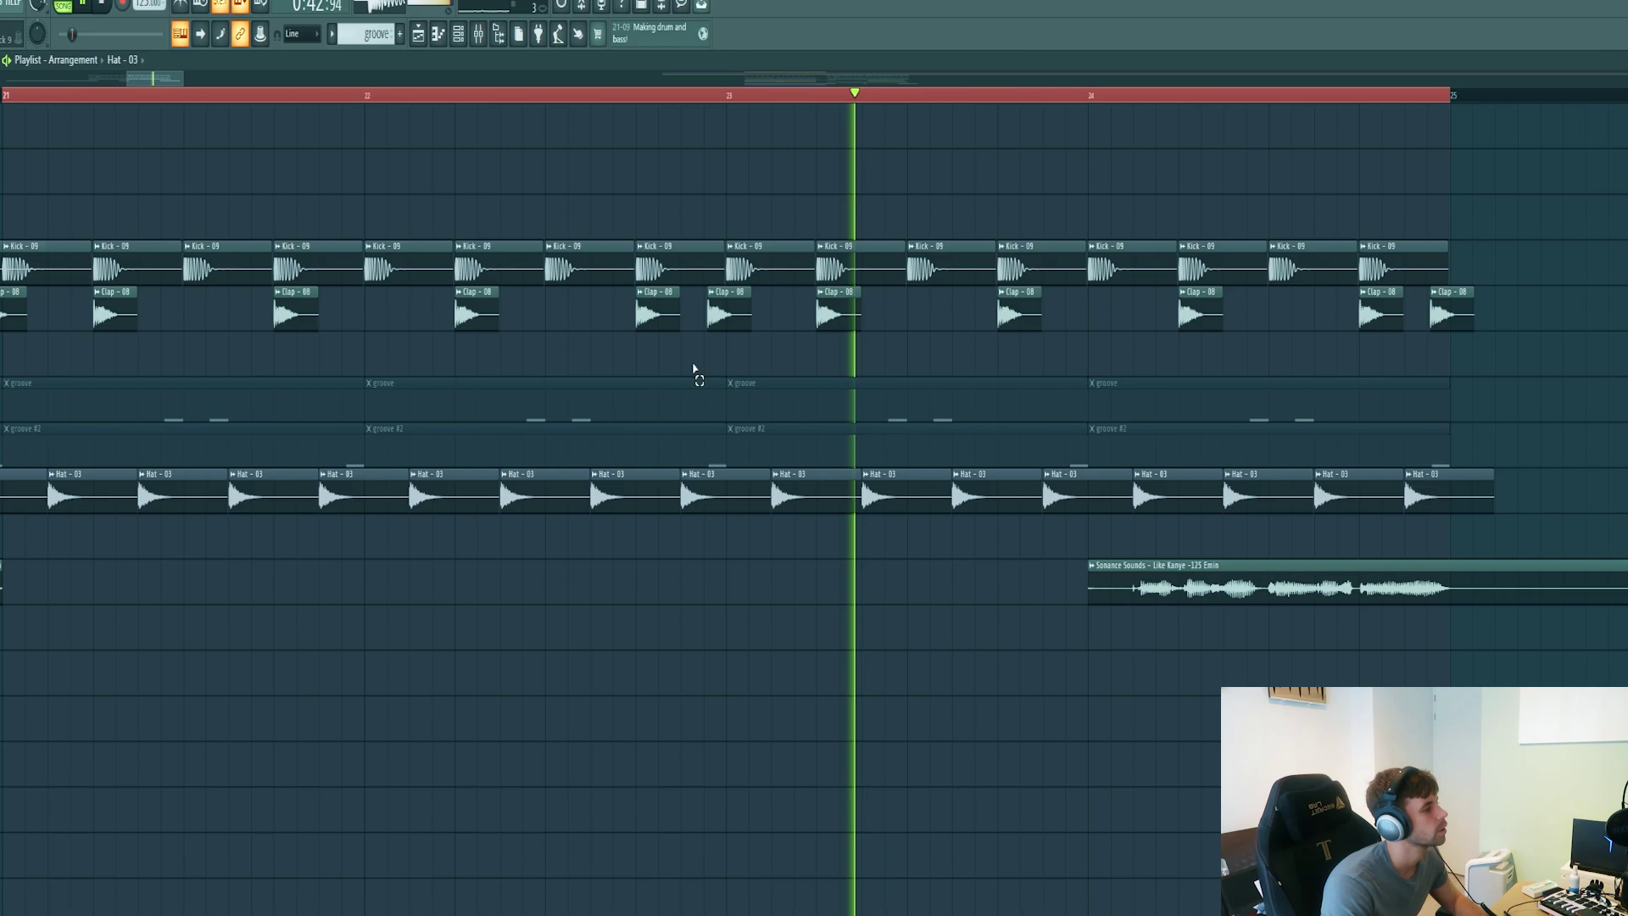
left_click_drag(701, 374, 782, 297)
scroll(721, 318, "down", 4)
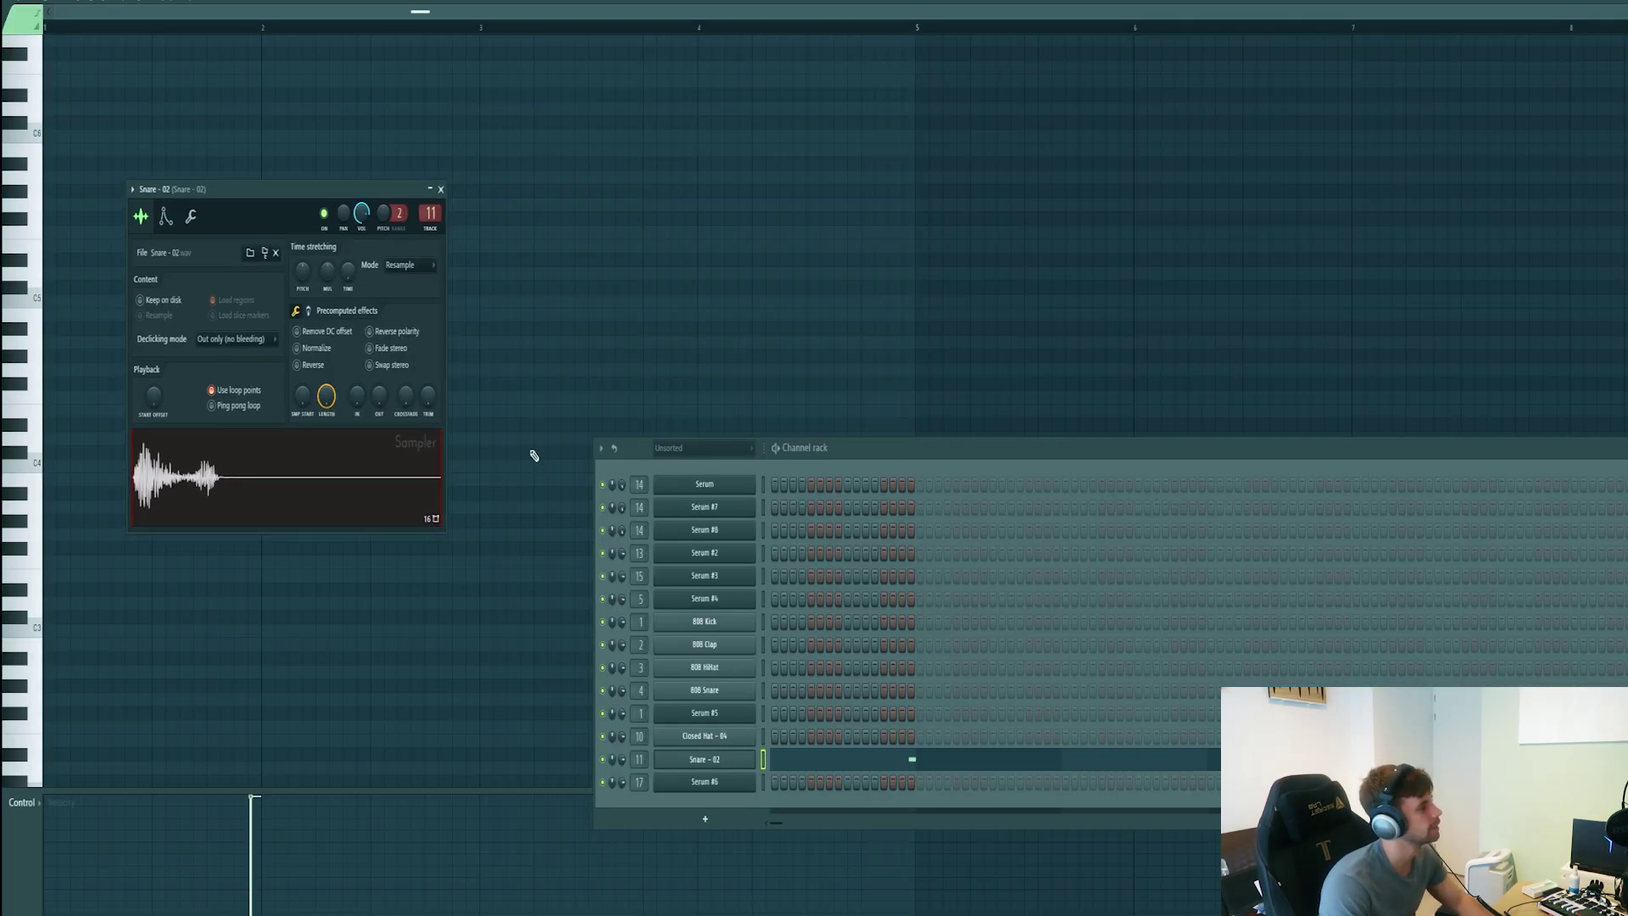
Inspect the Snare - 02 note at C5 in the zoomed piano roll.
key("F7")
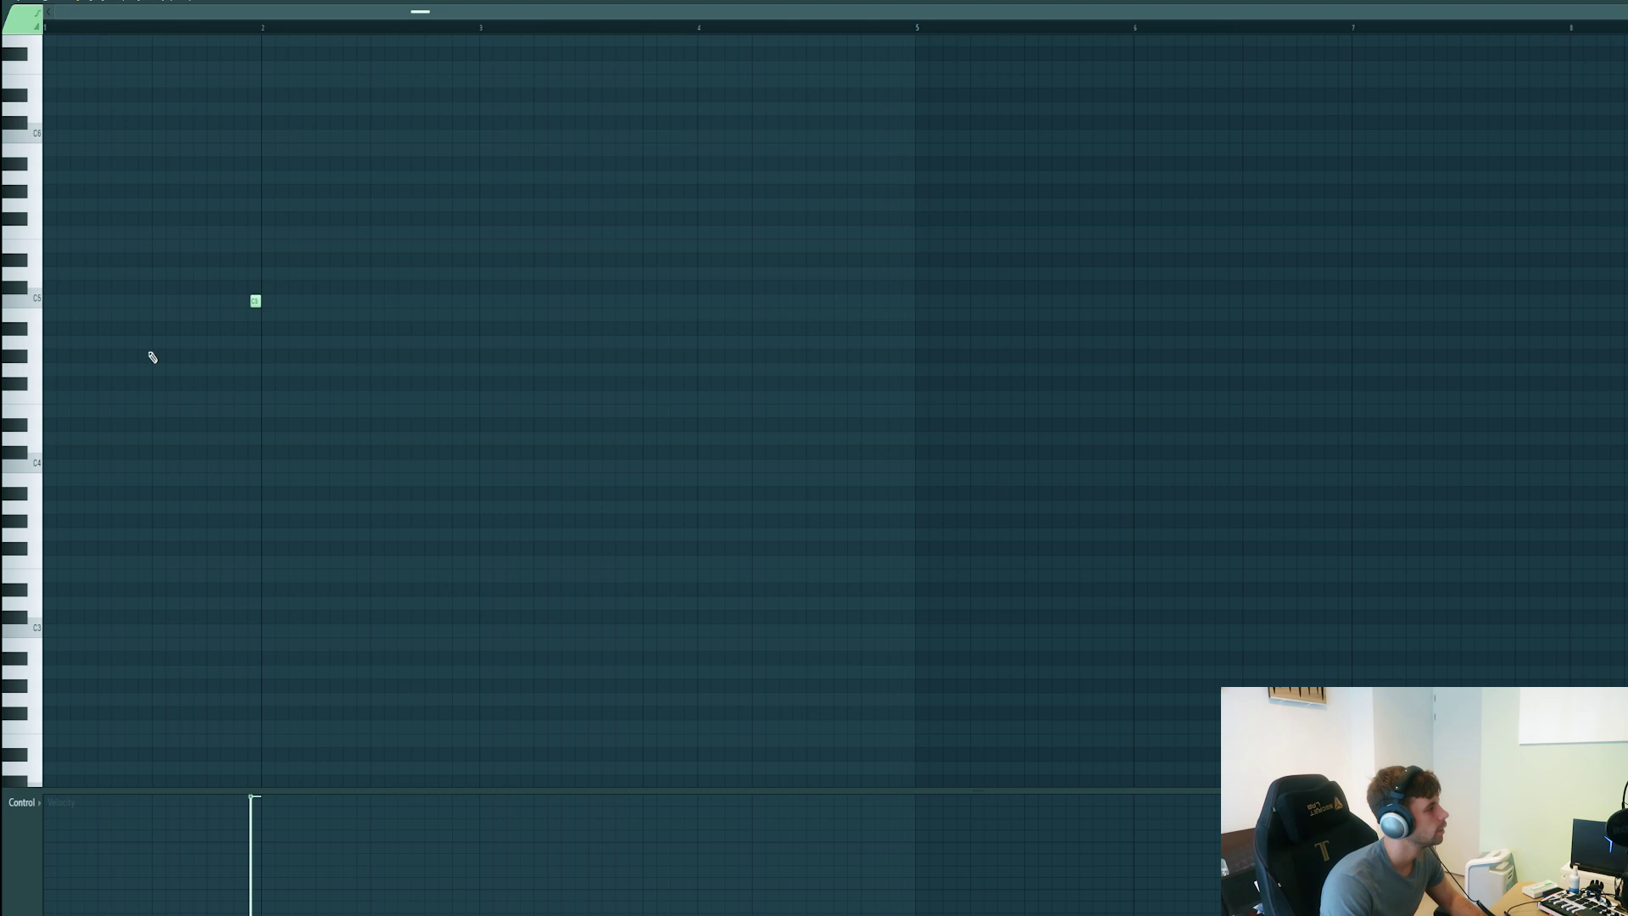
scroll(149, 352, "up", 3)
left_click_drag(261, 290, 631, 362)
scroll(544, 301, "up", 2)
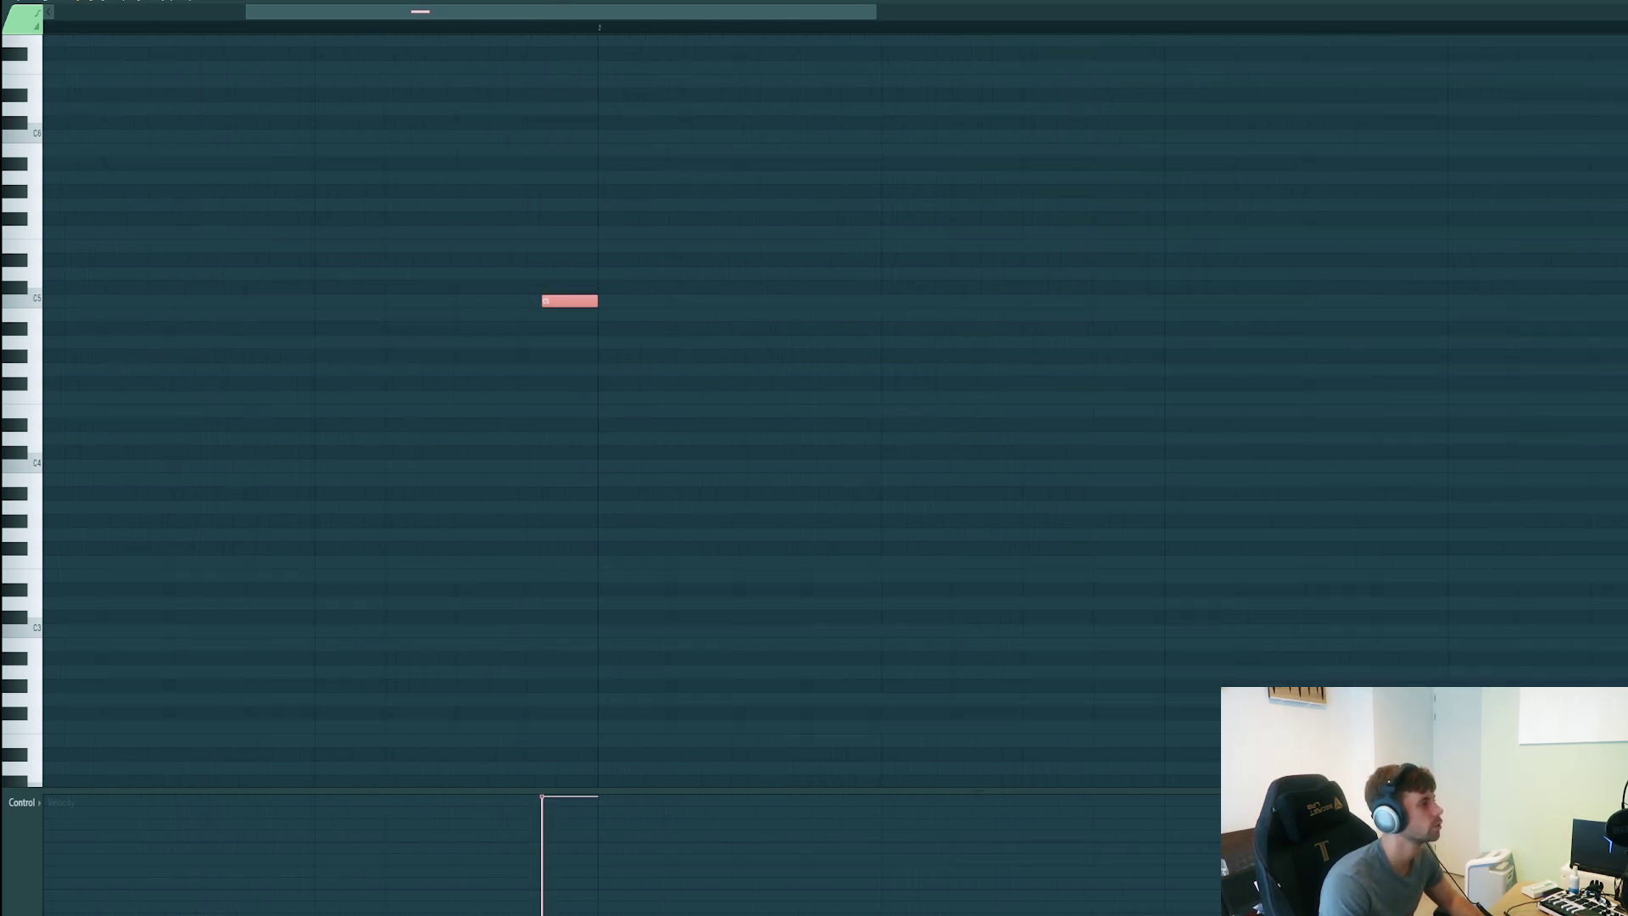
Close the snare piano roll and open the Closed Hat - 04 notes zoomed in.
key("F7")
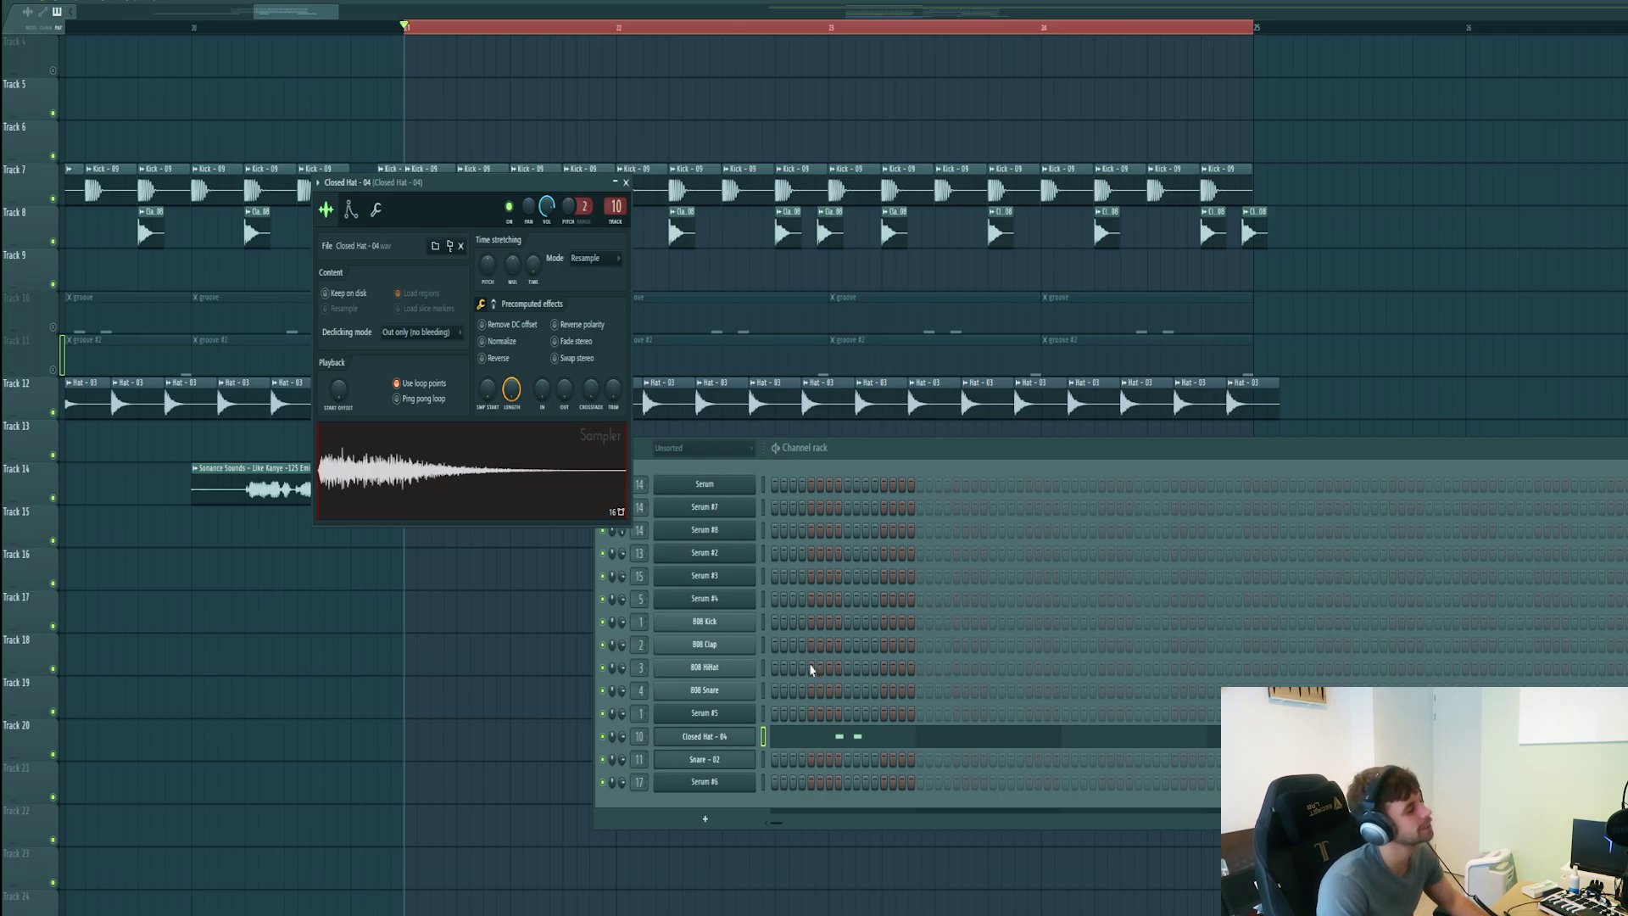
left_click(805, 744)
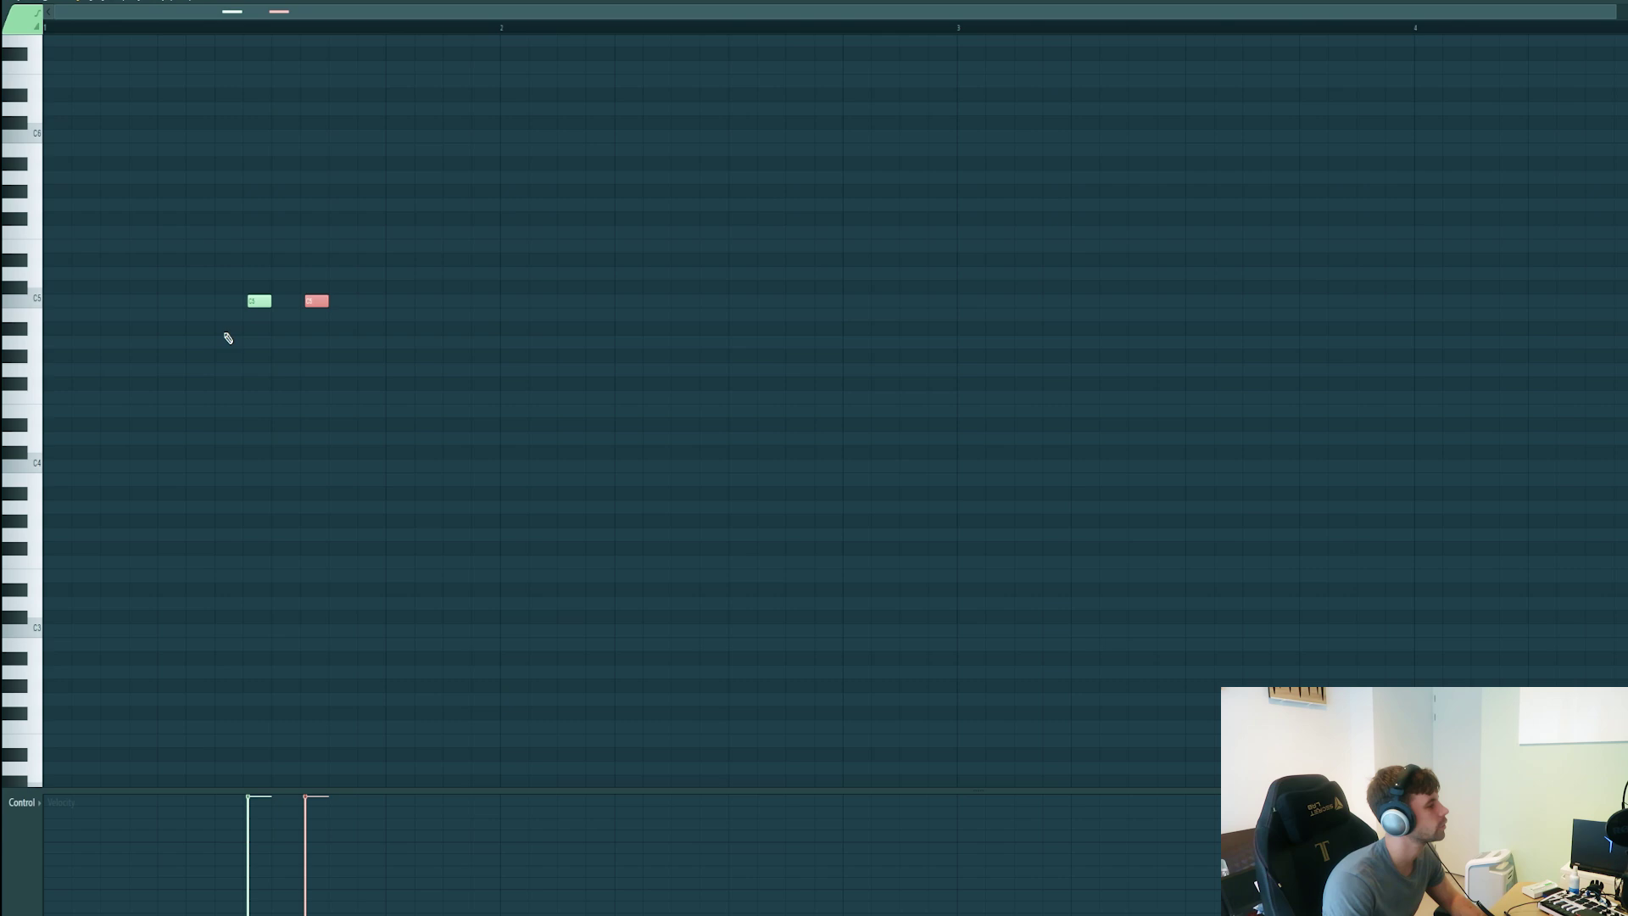
scroll(313, 351, "up", 4)
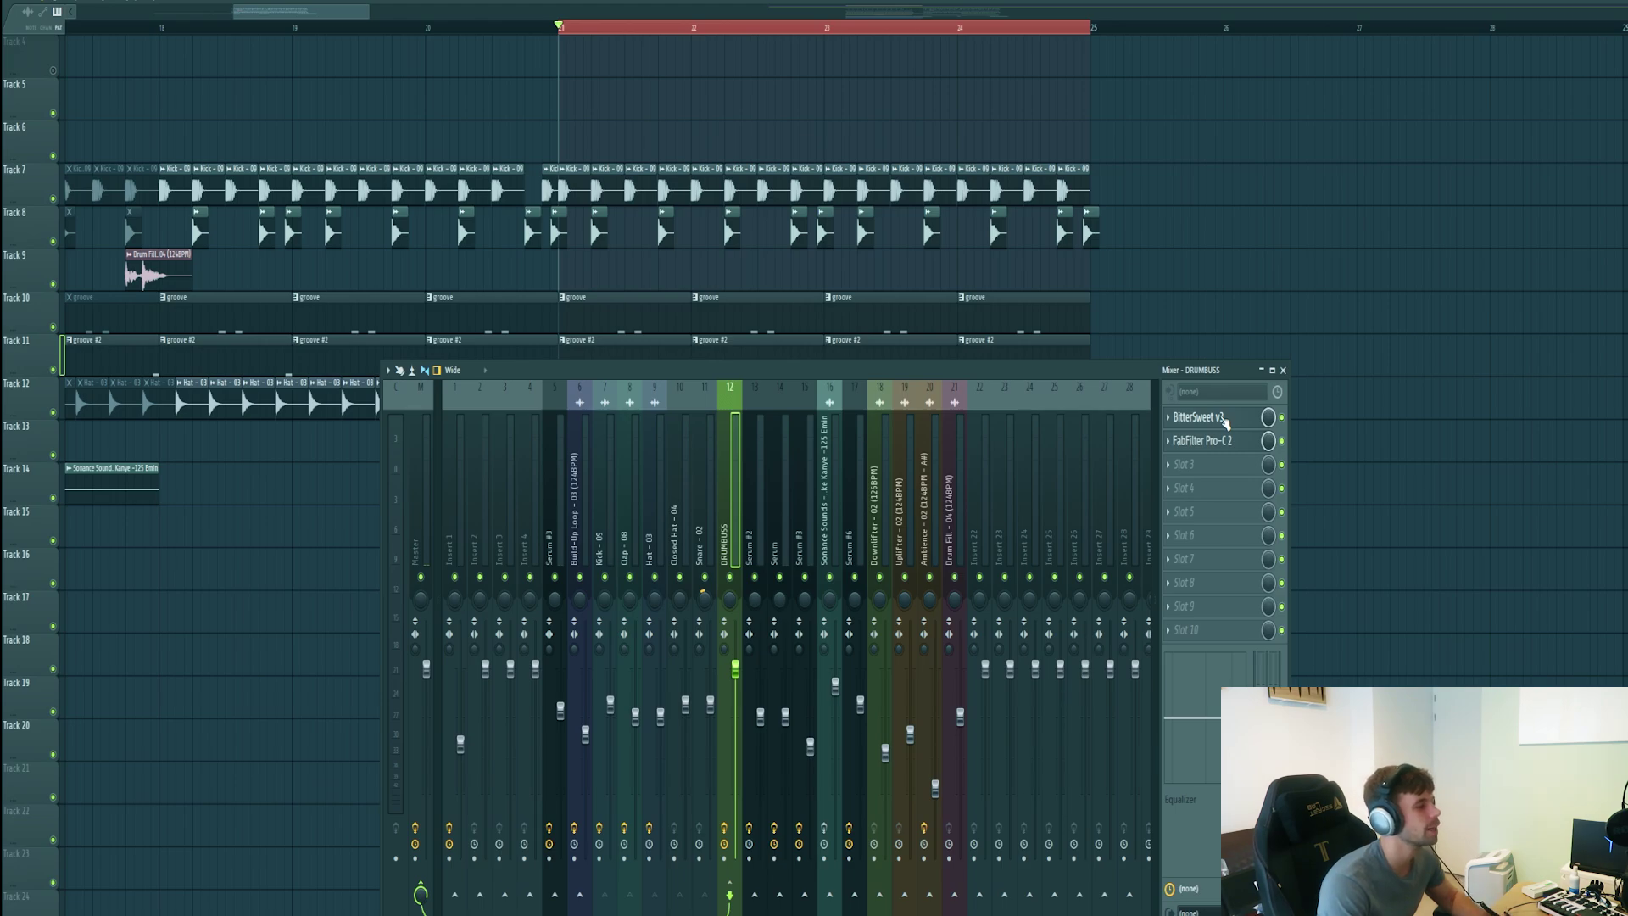
Inspect DRUMBUSS's BitterSweet v3 and FabFilter Pro-C 2, then close the mixer.
left_click(1222, 418)
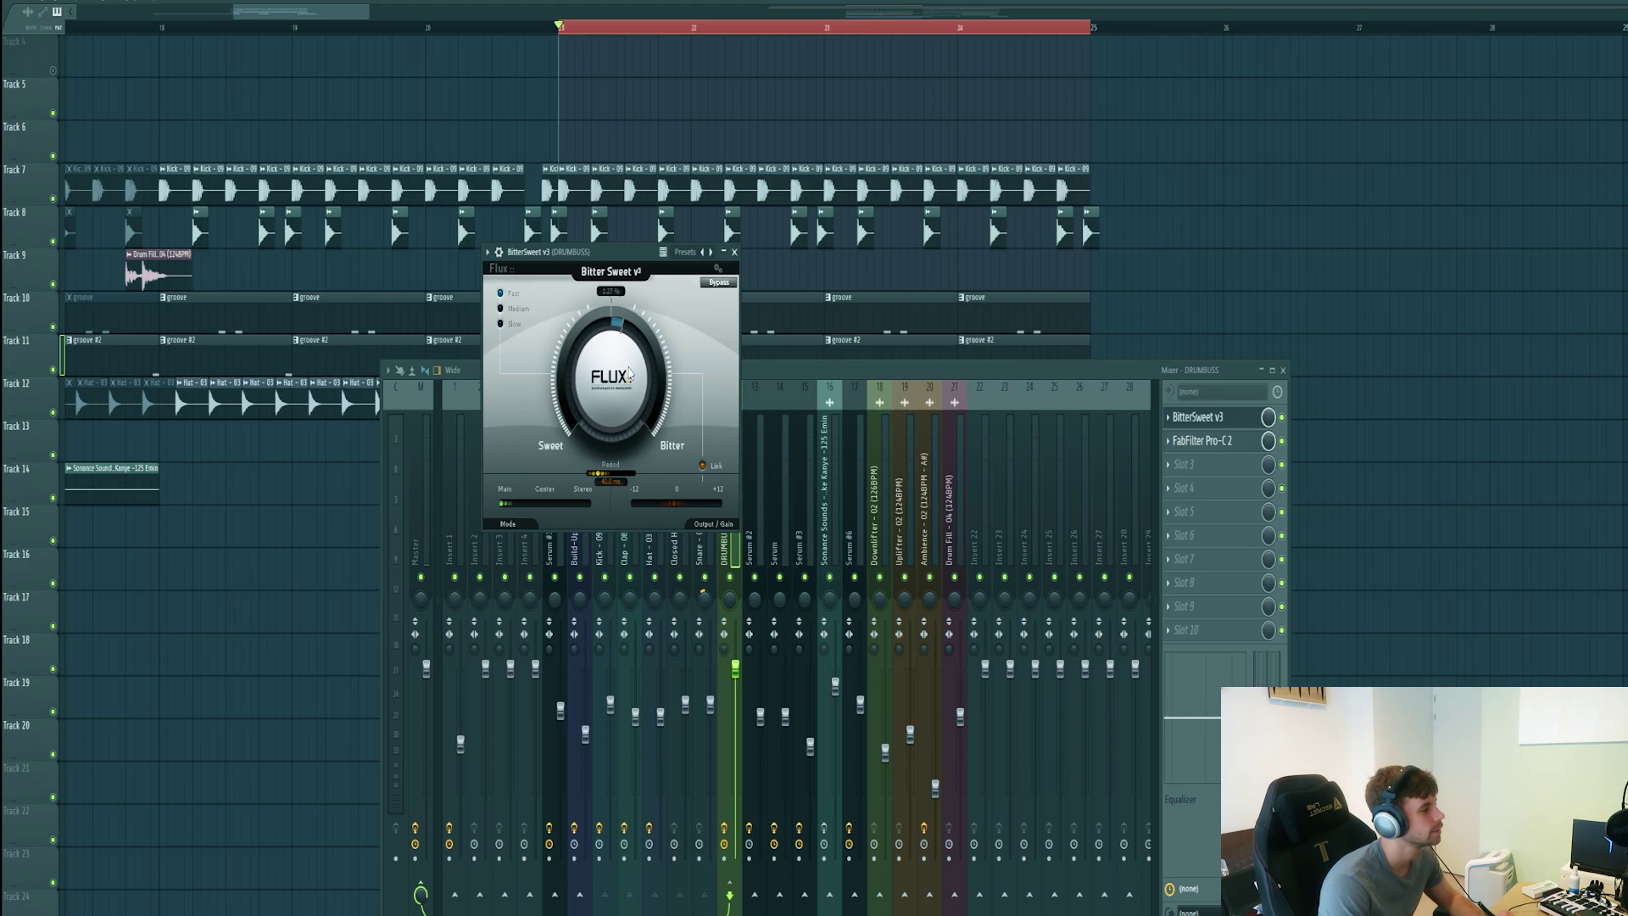
left_click(1200, 444)
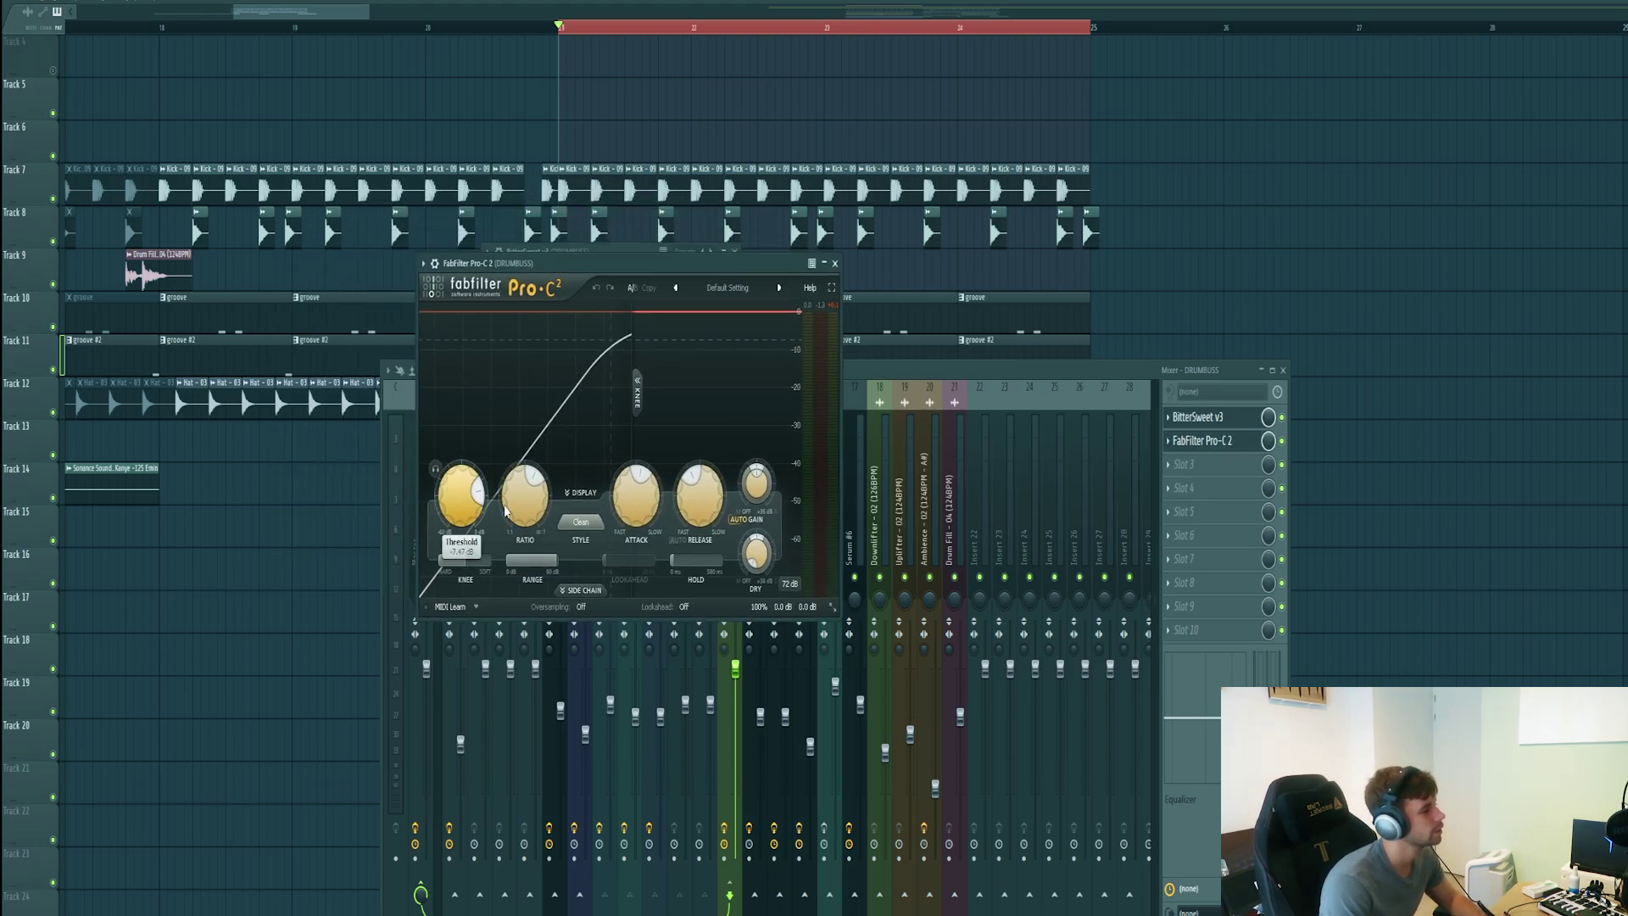
key("F12")
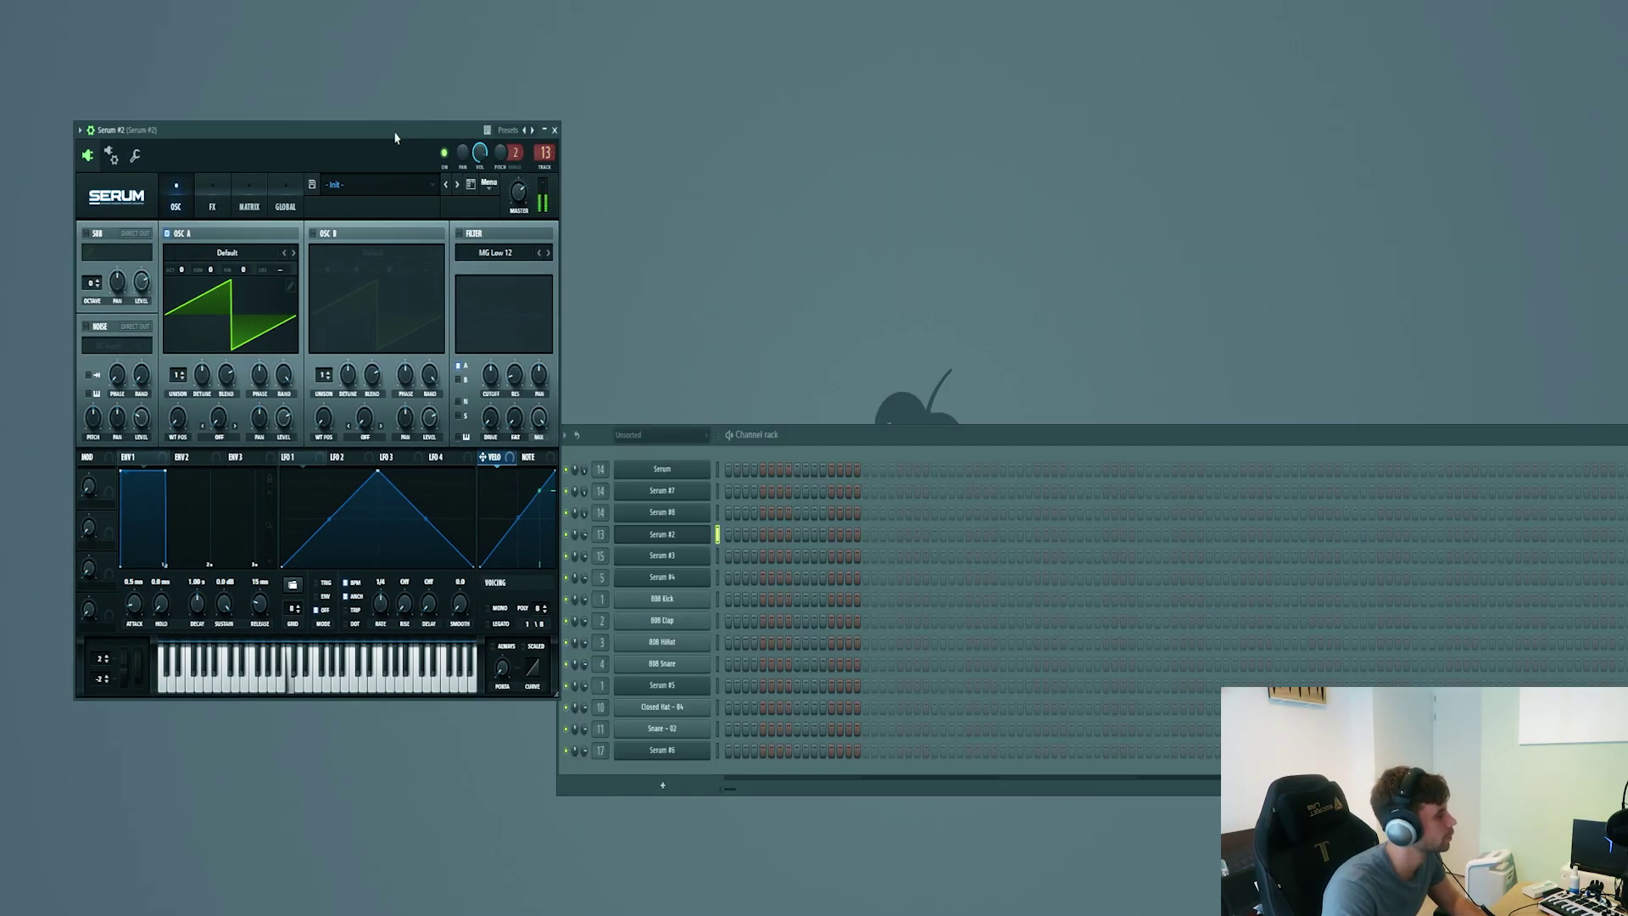
Load the Bass - Mad preset into Serum #2.
left_click(374, 185)
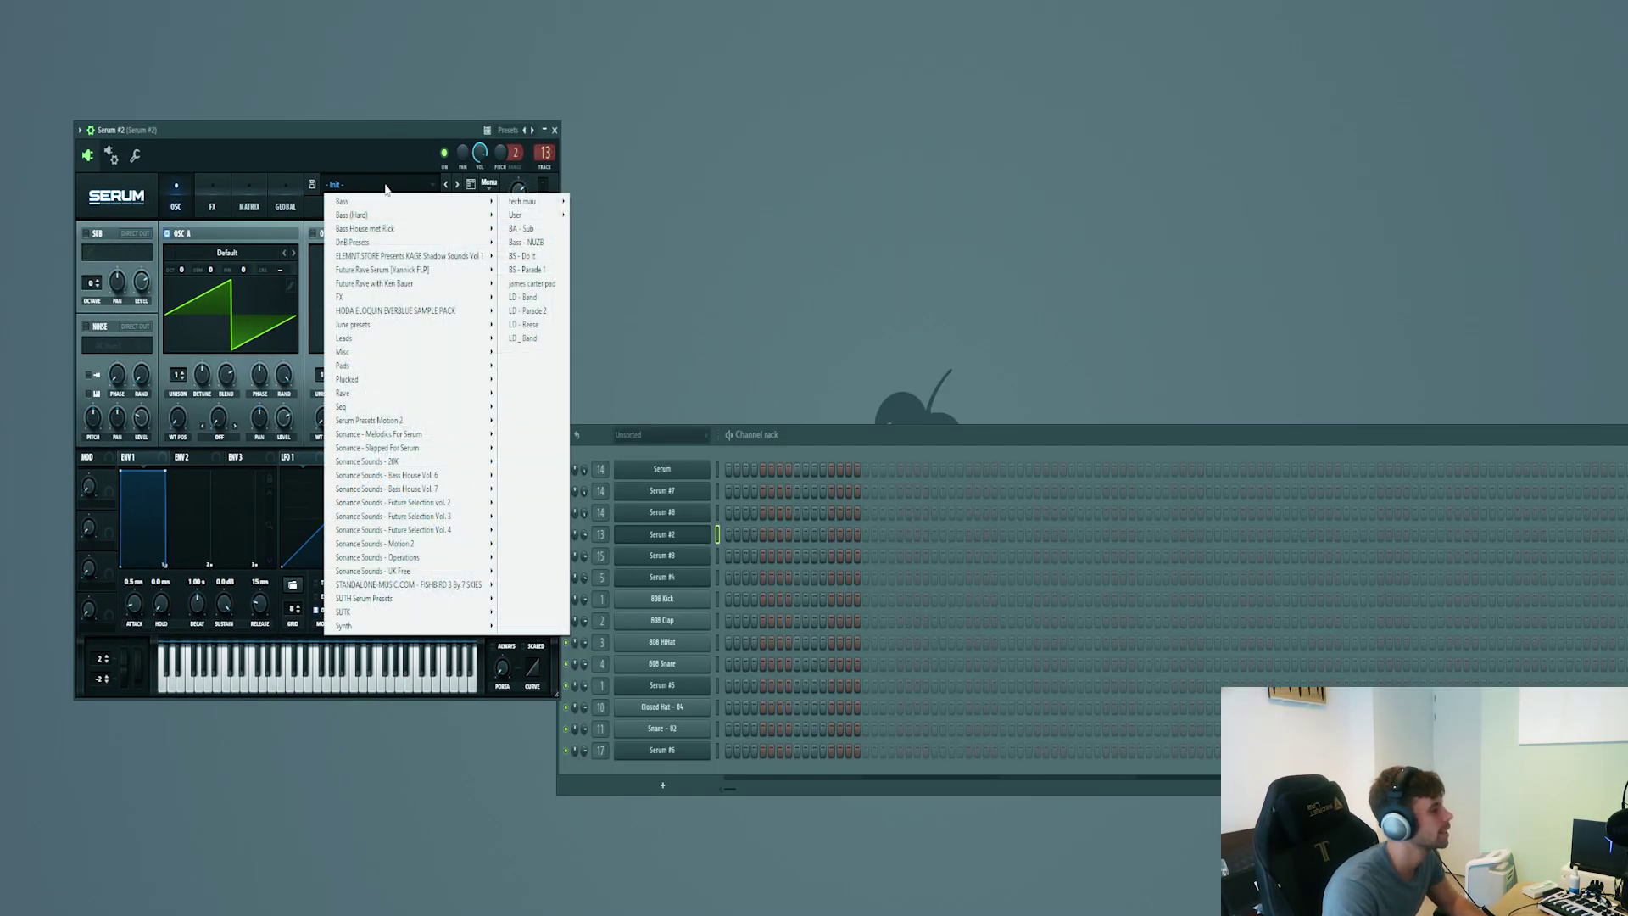
mouse_move(384, 496)
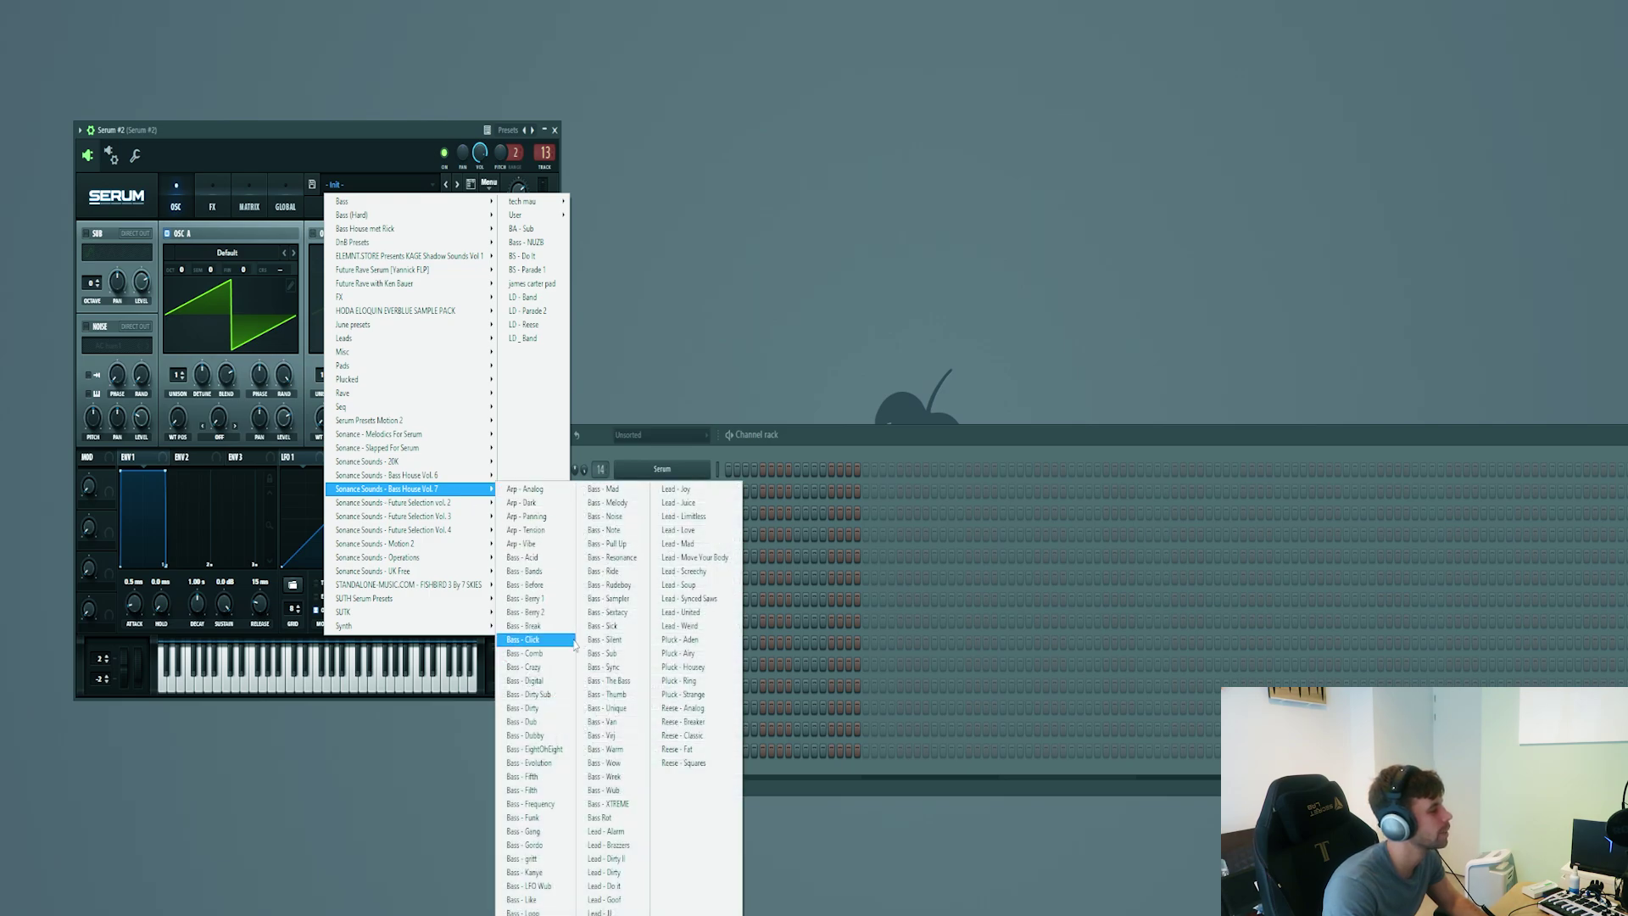
left_click(605, 489)
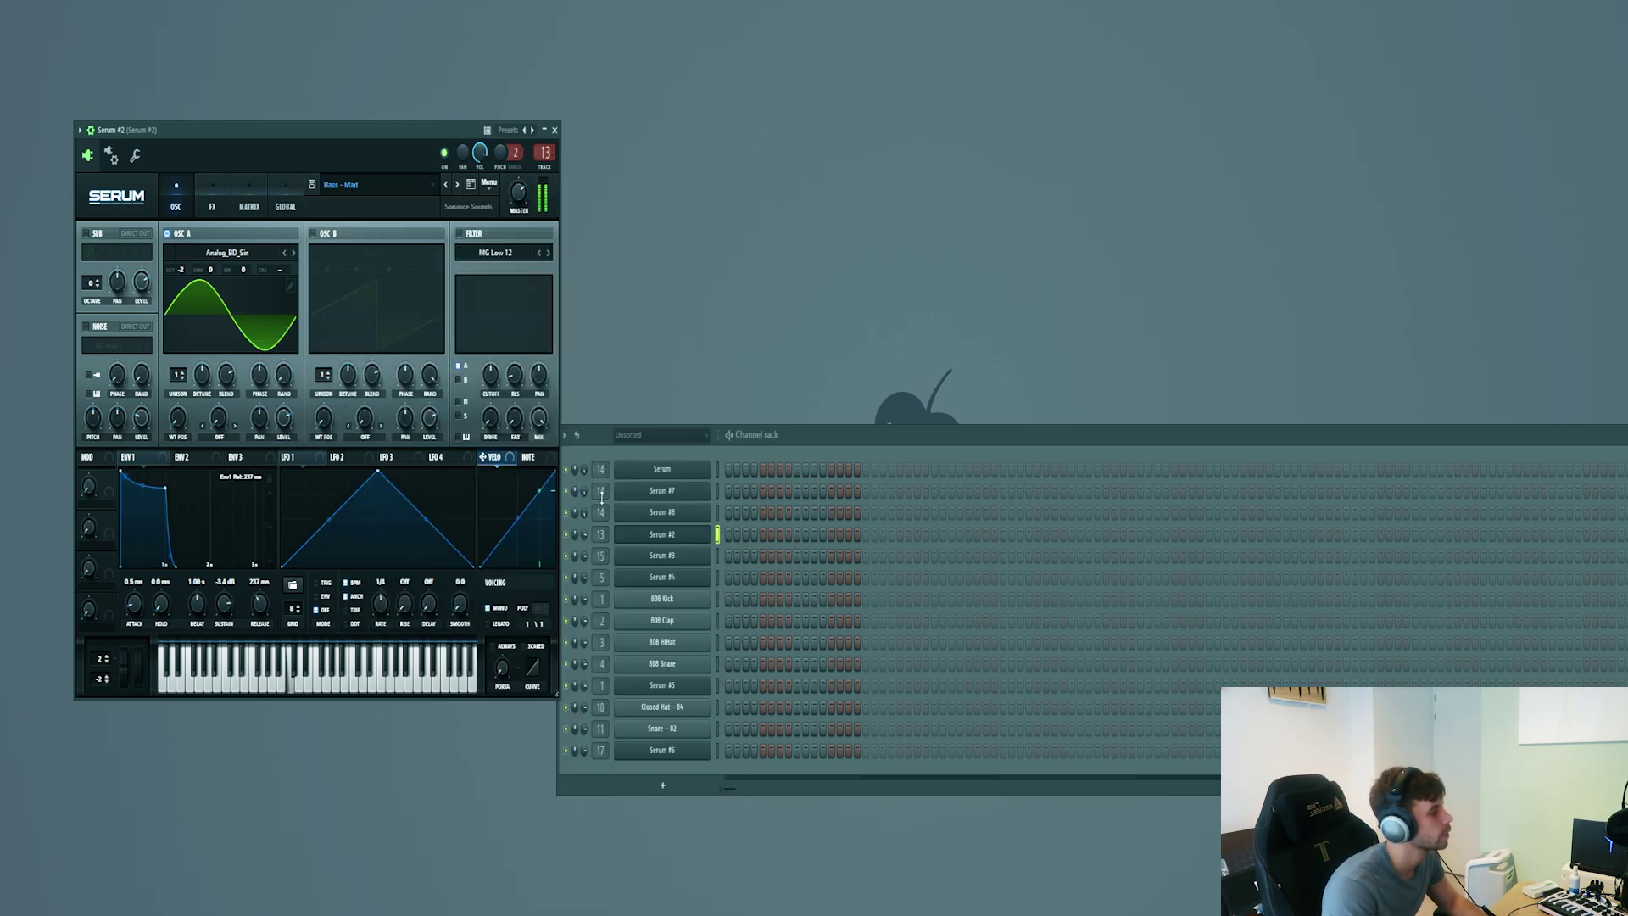
Enable the Distortion module on Serum's FX page.
left_click_drag(258, 154, 406, 196)
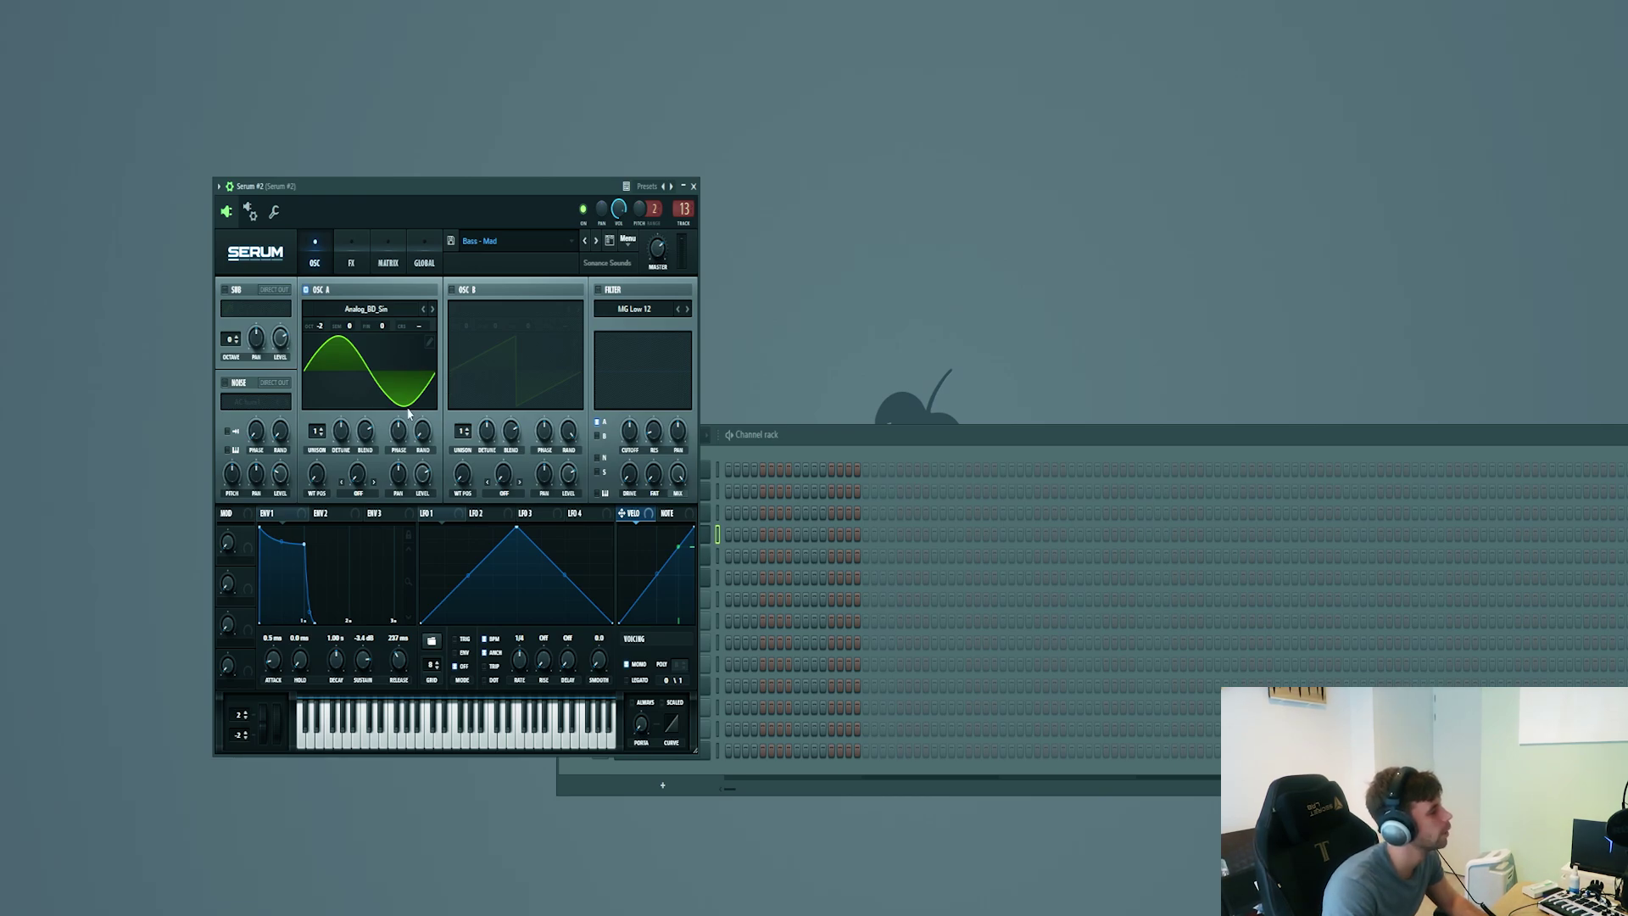
left_click(348, 251)
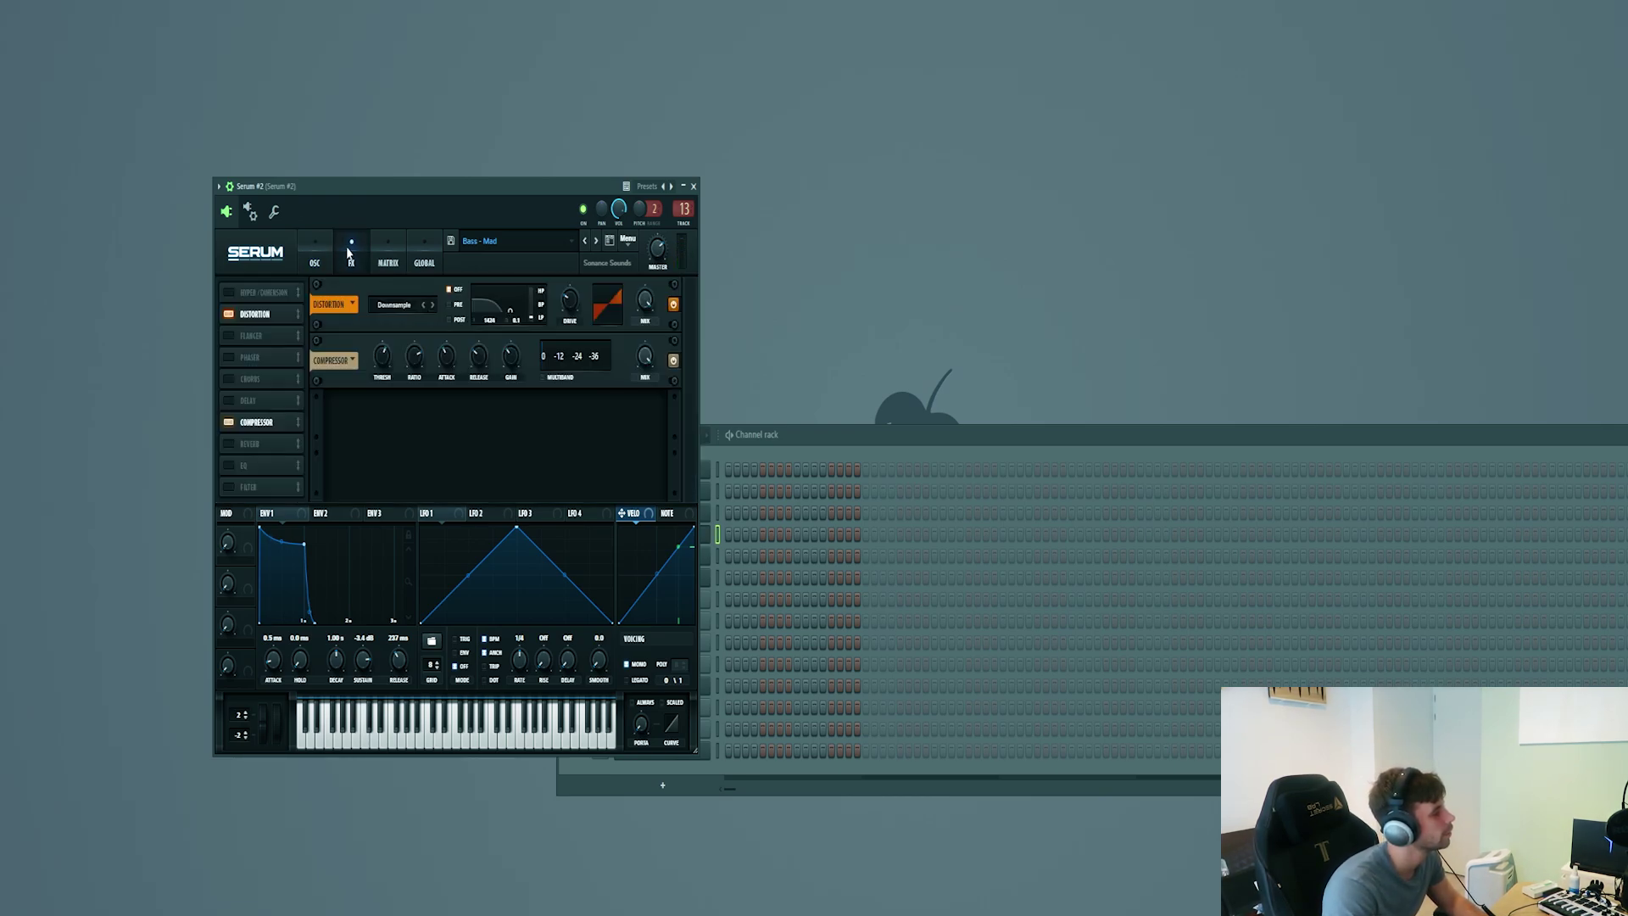
left_click(674, 305)
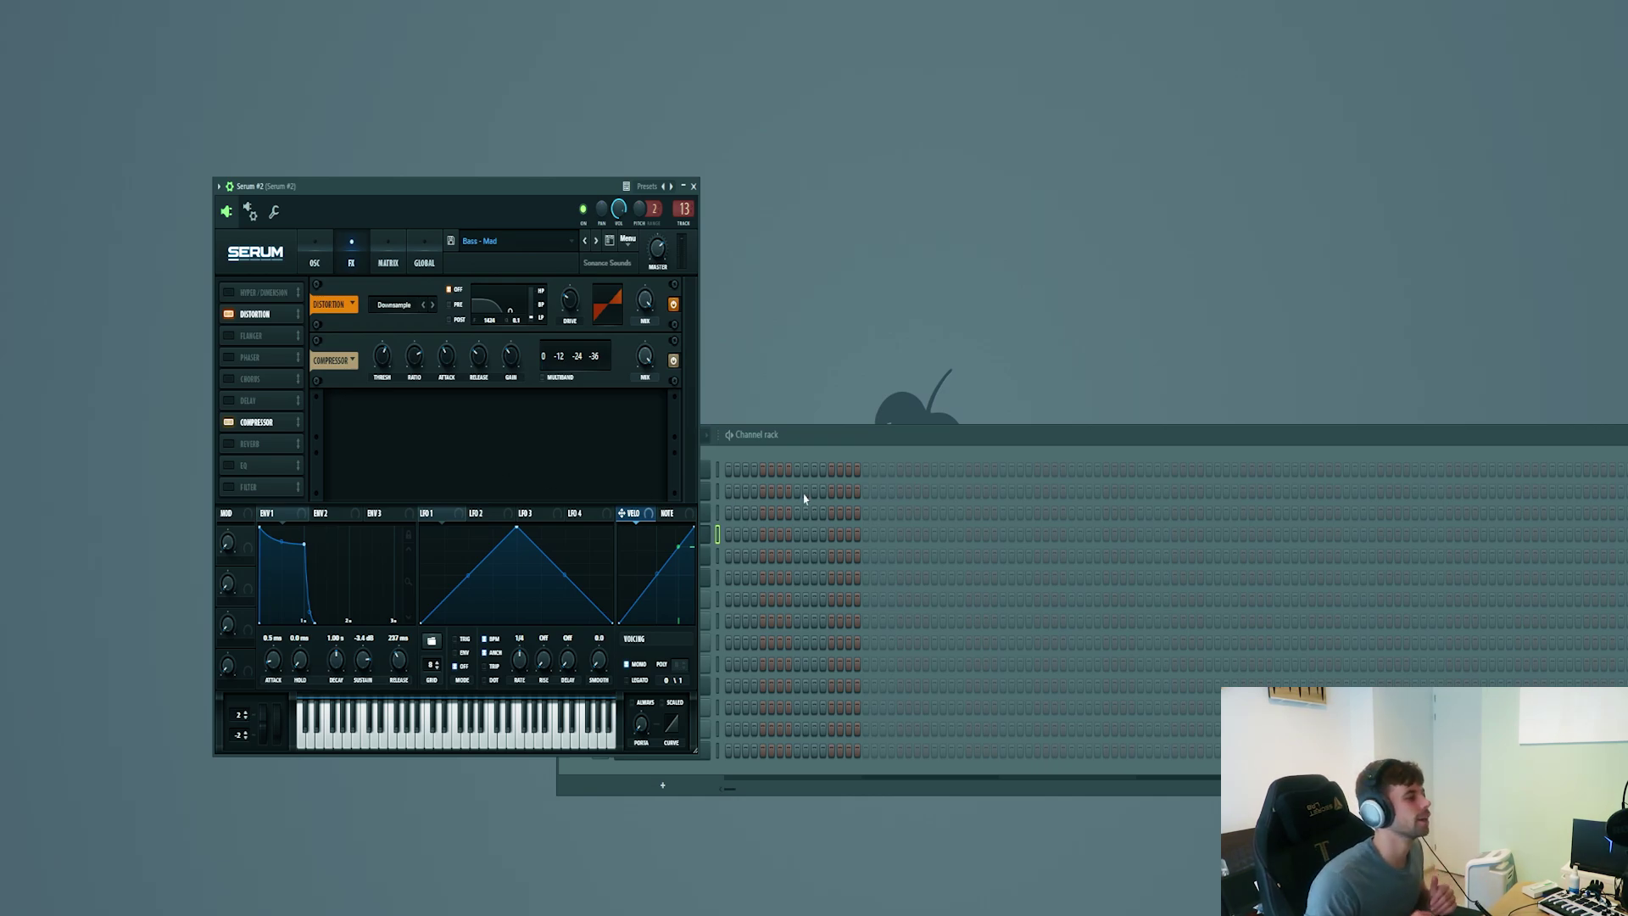
In Serum #2's piano roll, place a low note at bar 1's start and a higher second note.
right_click(714, 538)
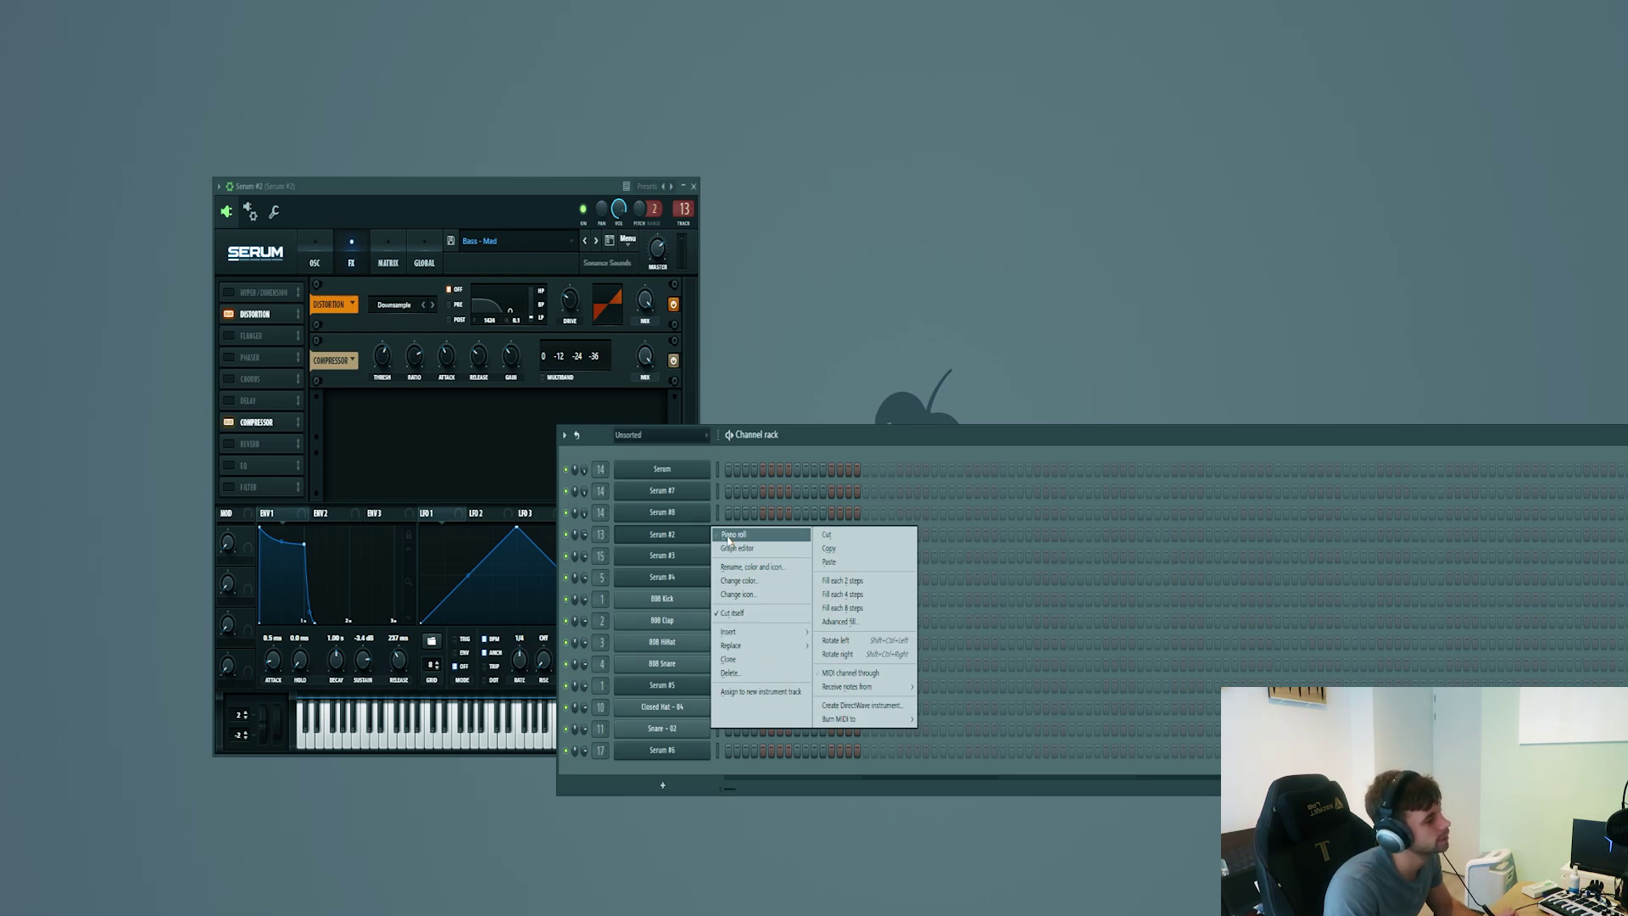
left_click(730, 535)
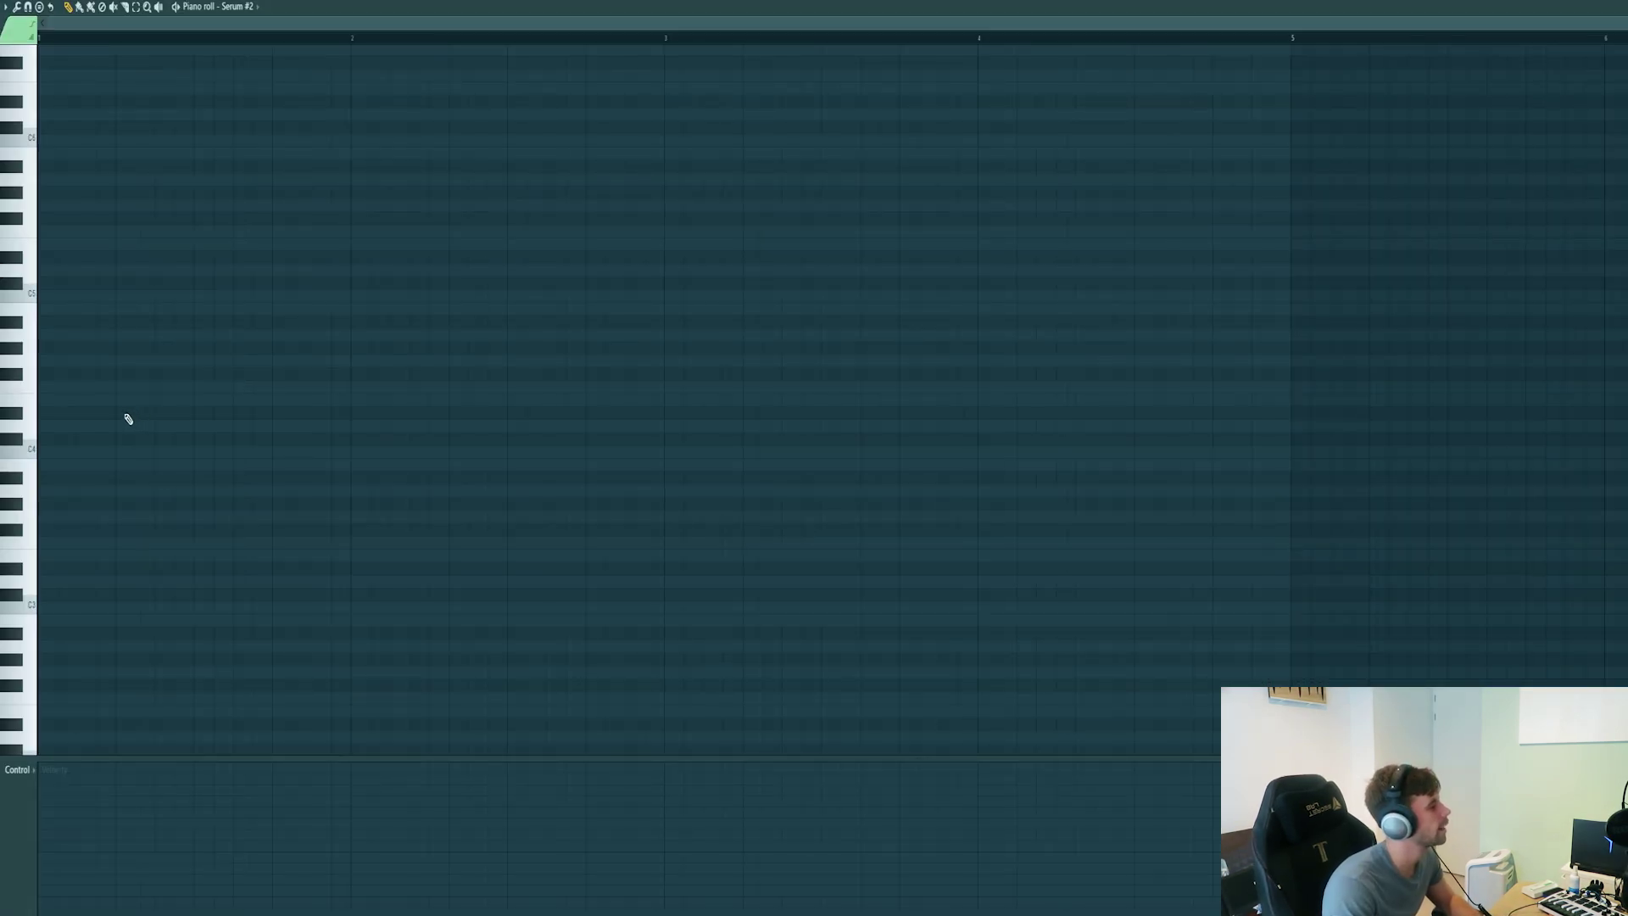
left_click(81, 389)
left_click_drag(95, 390, 56, 401)
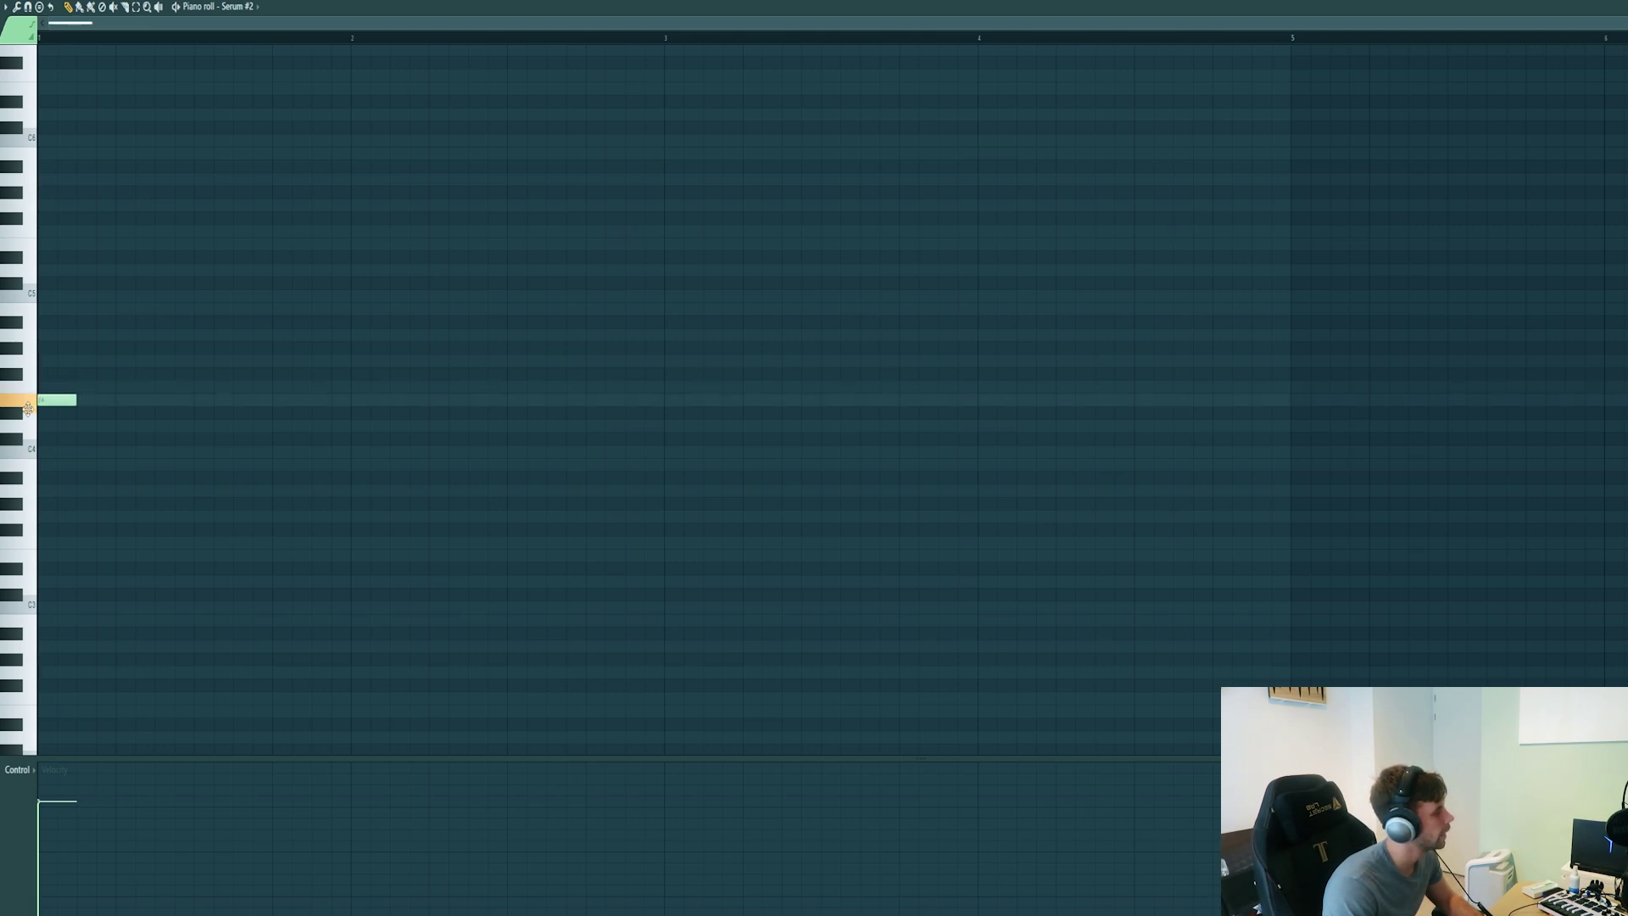
scroll(22, 445, "up", 2)
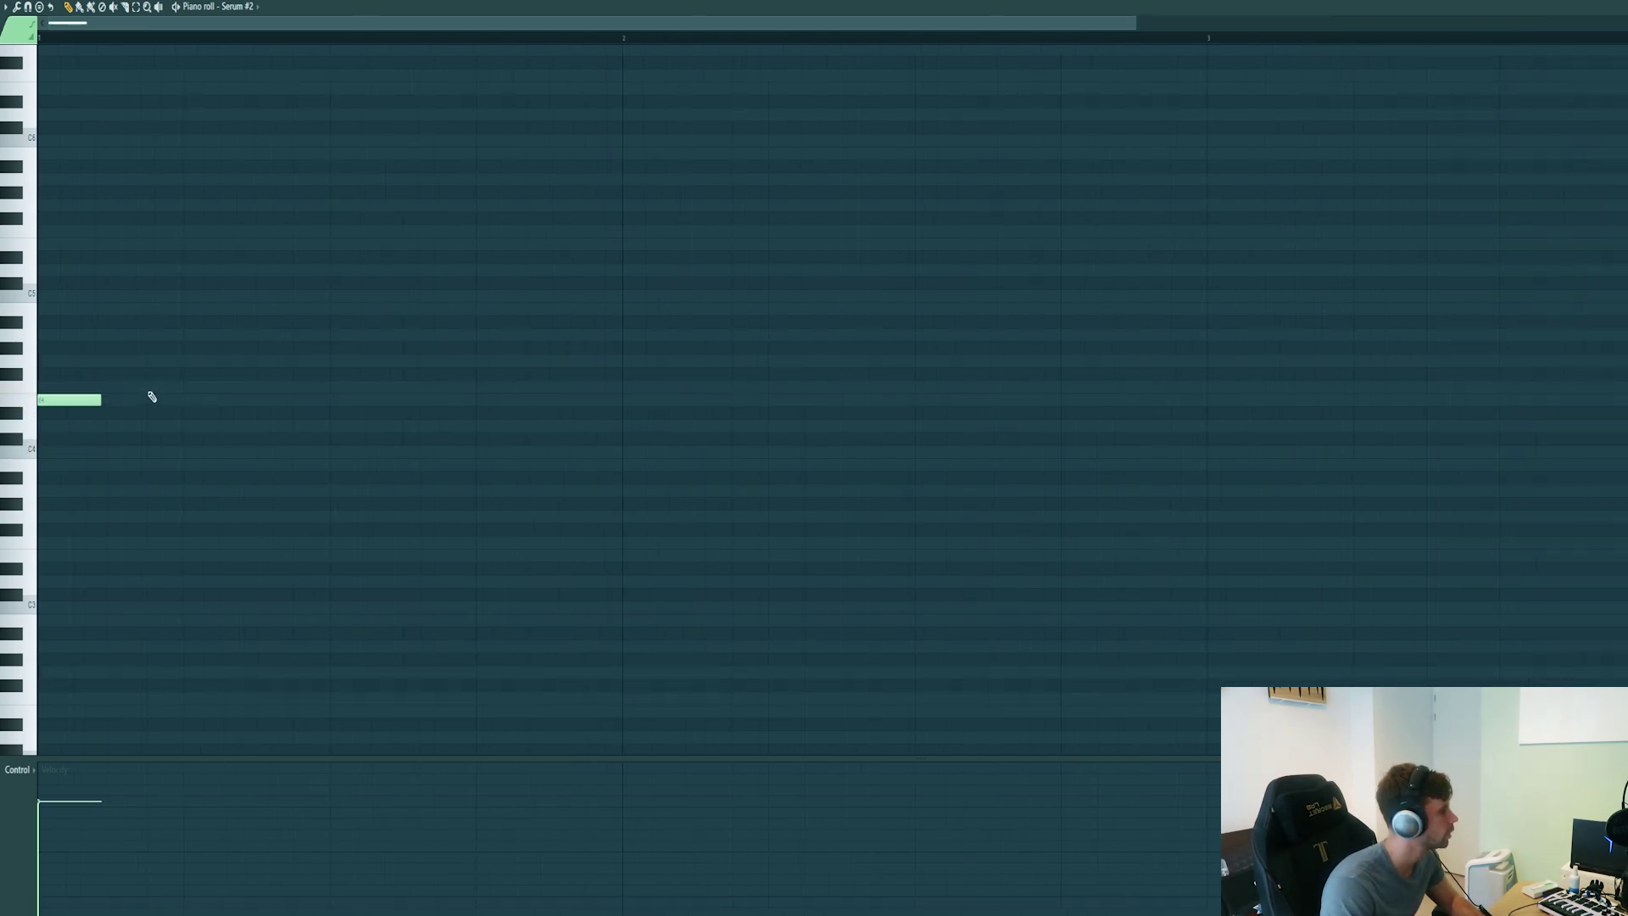
left_click(160, 309)
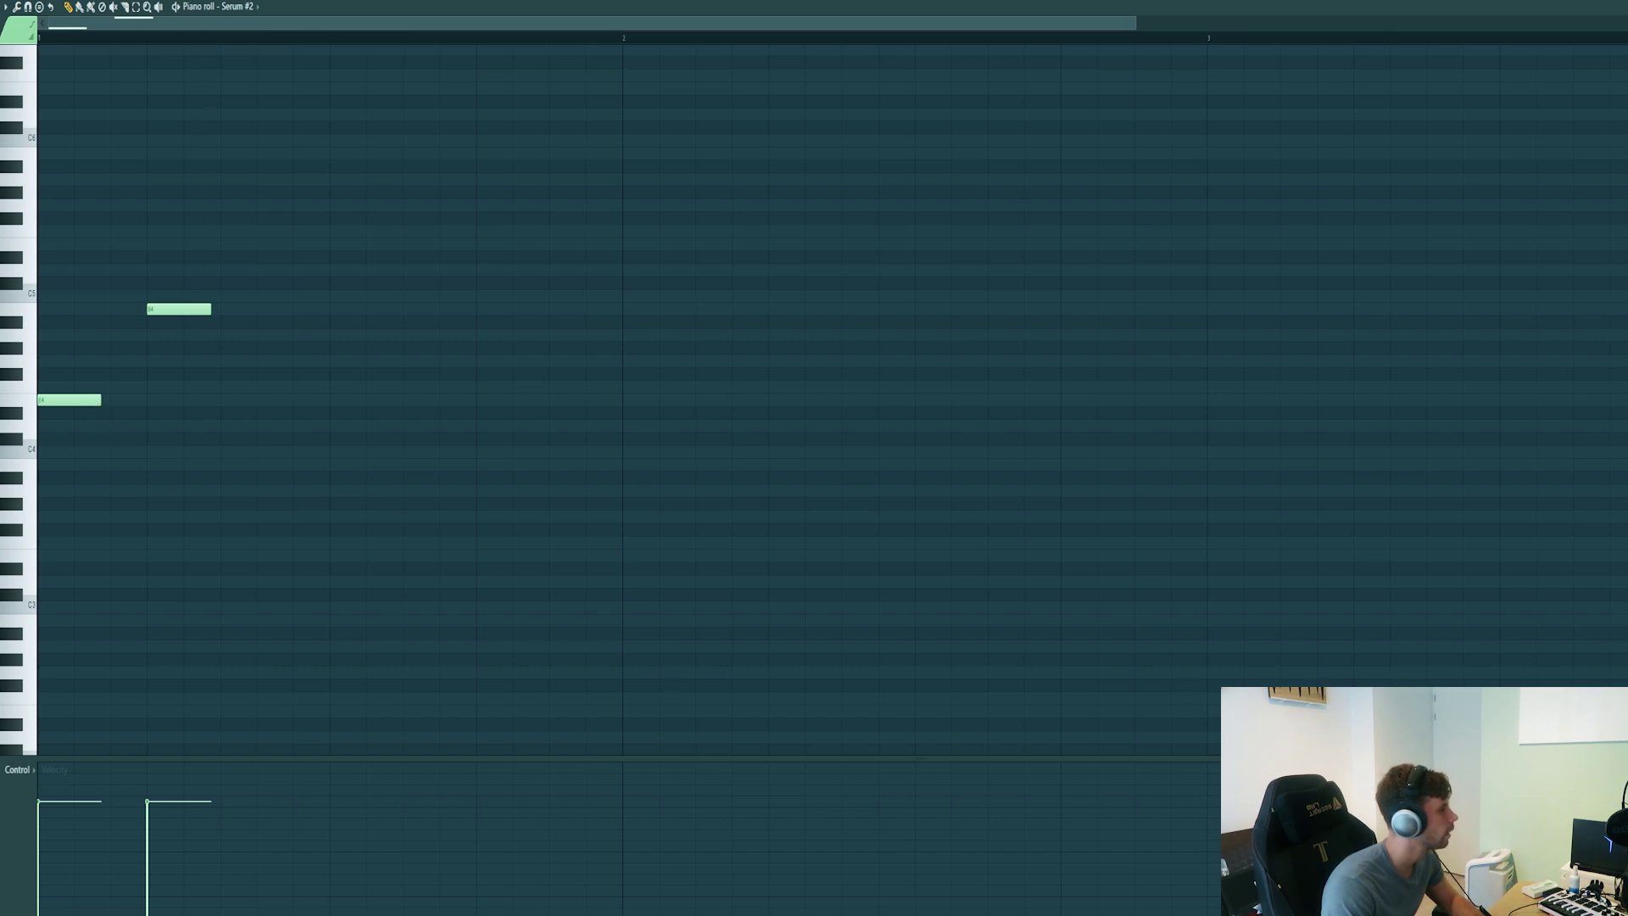
key("space")
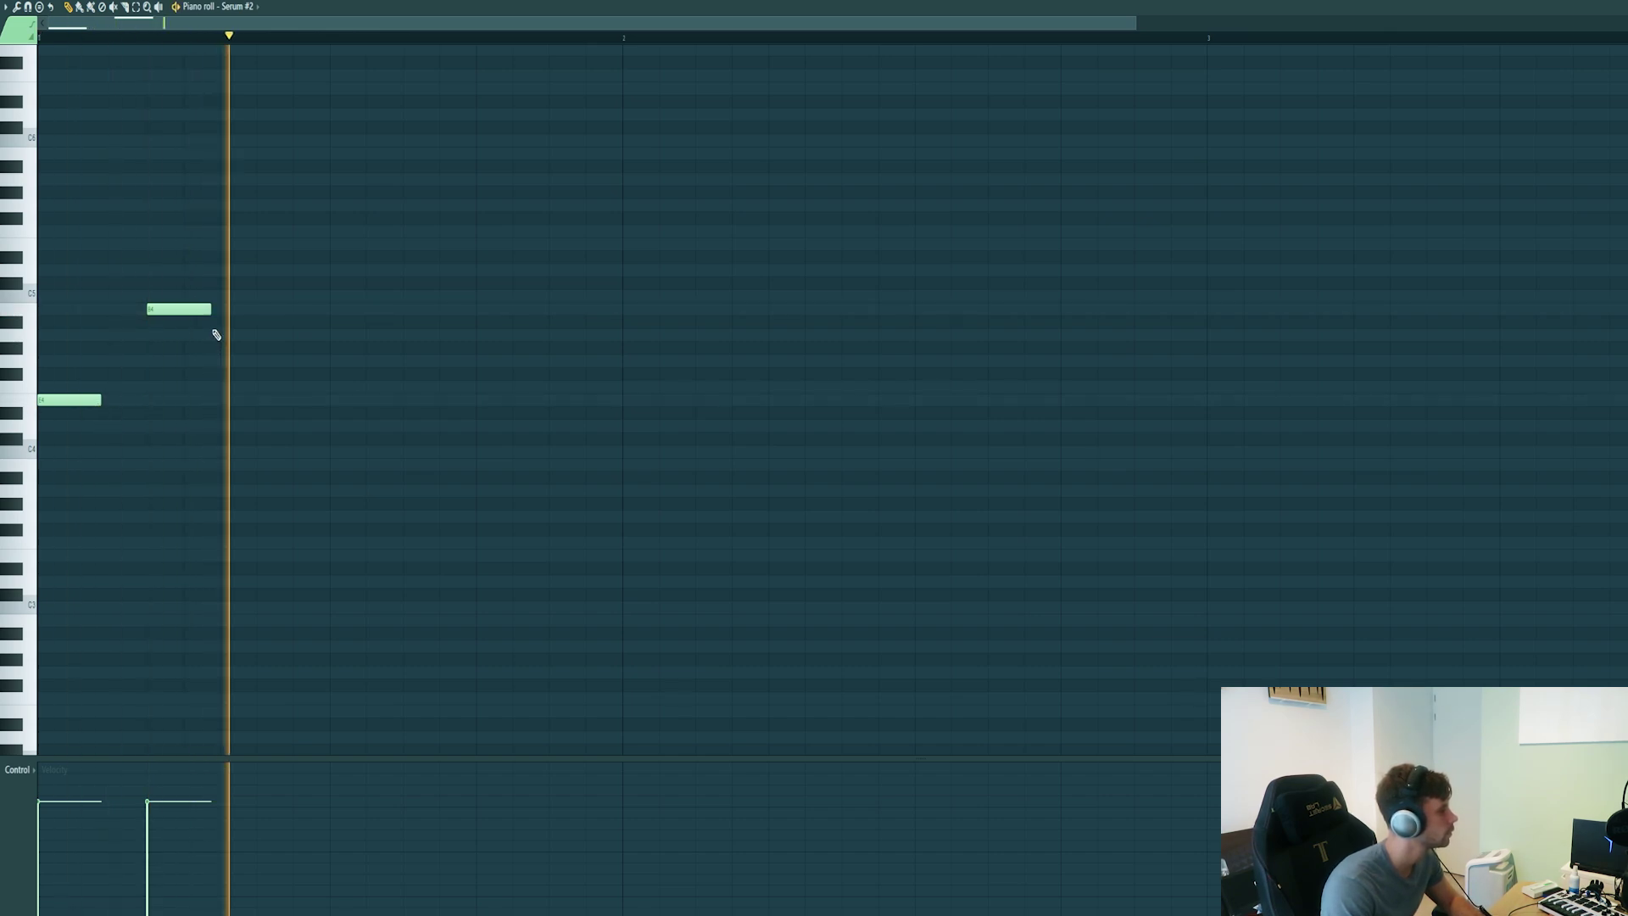
key("space")
Shorten the high note, add a low third note, and add an E5 note.
left_click_drag(210, 309, 175, 310)
mouse_move(261, 389)
left_mouse_down()
mouse_move(261, 416)
mouse_move(261, 399)
left_mouse_up()
key("space")
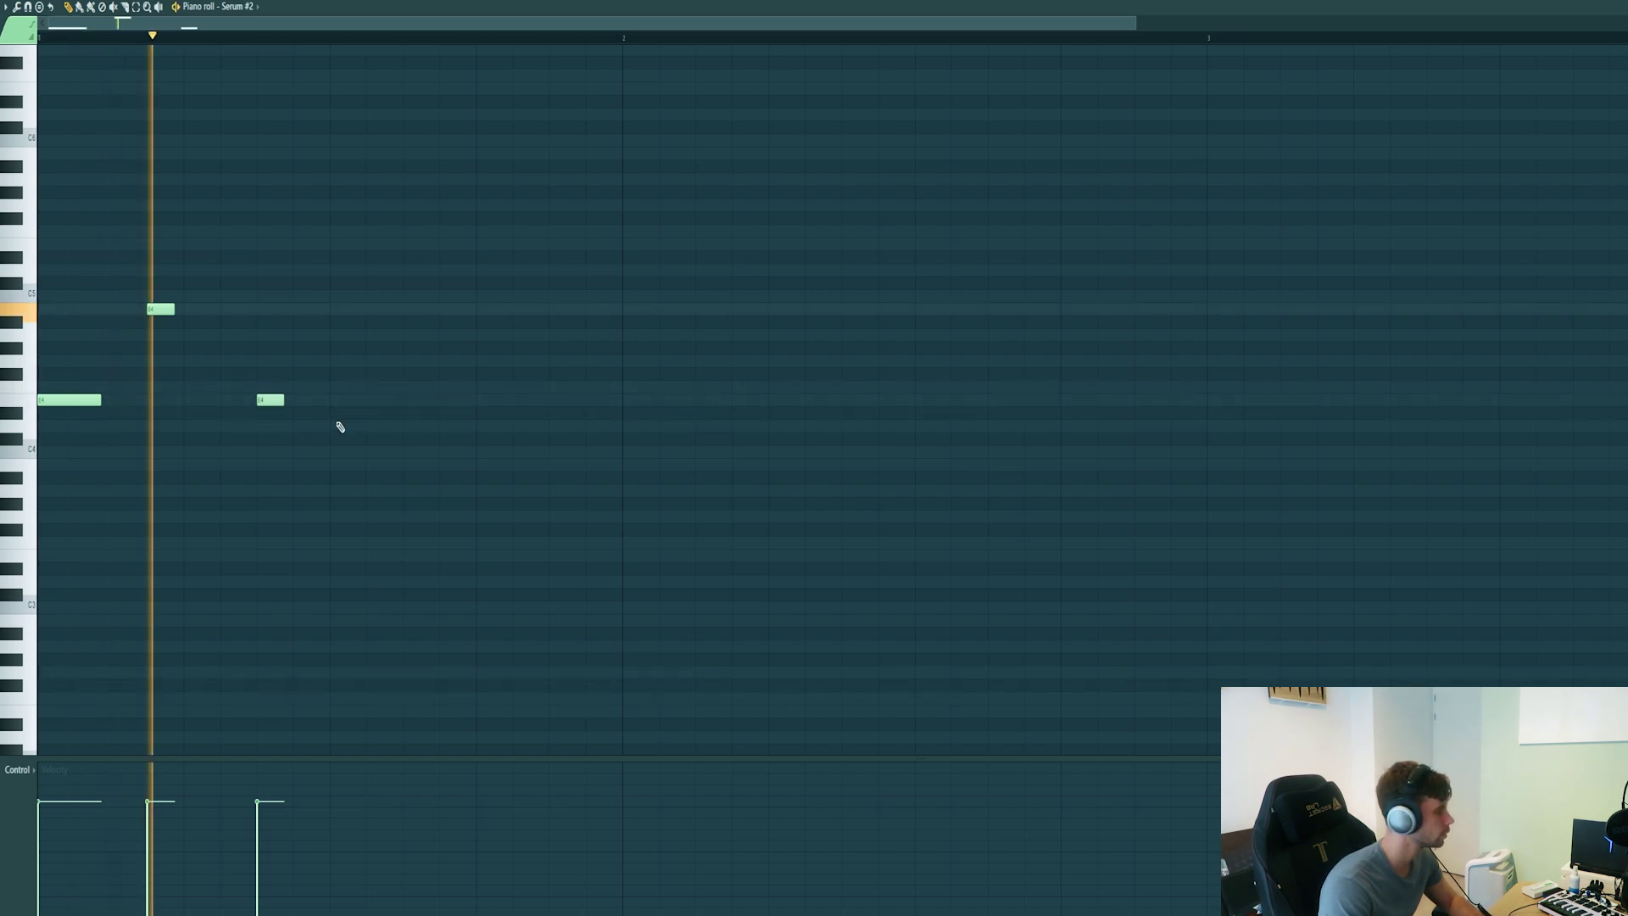
key("space")
left_click(337, 400)
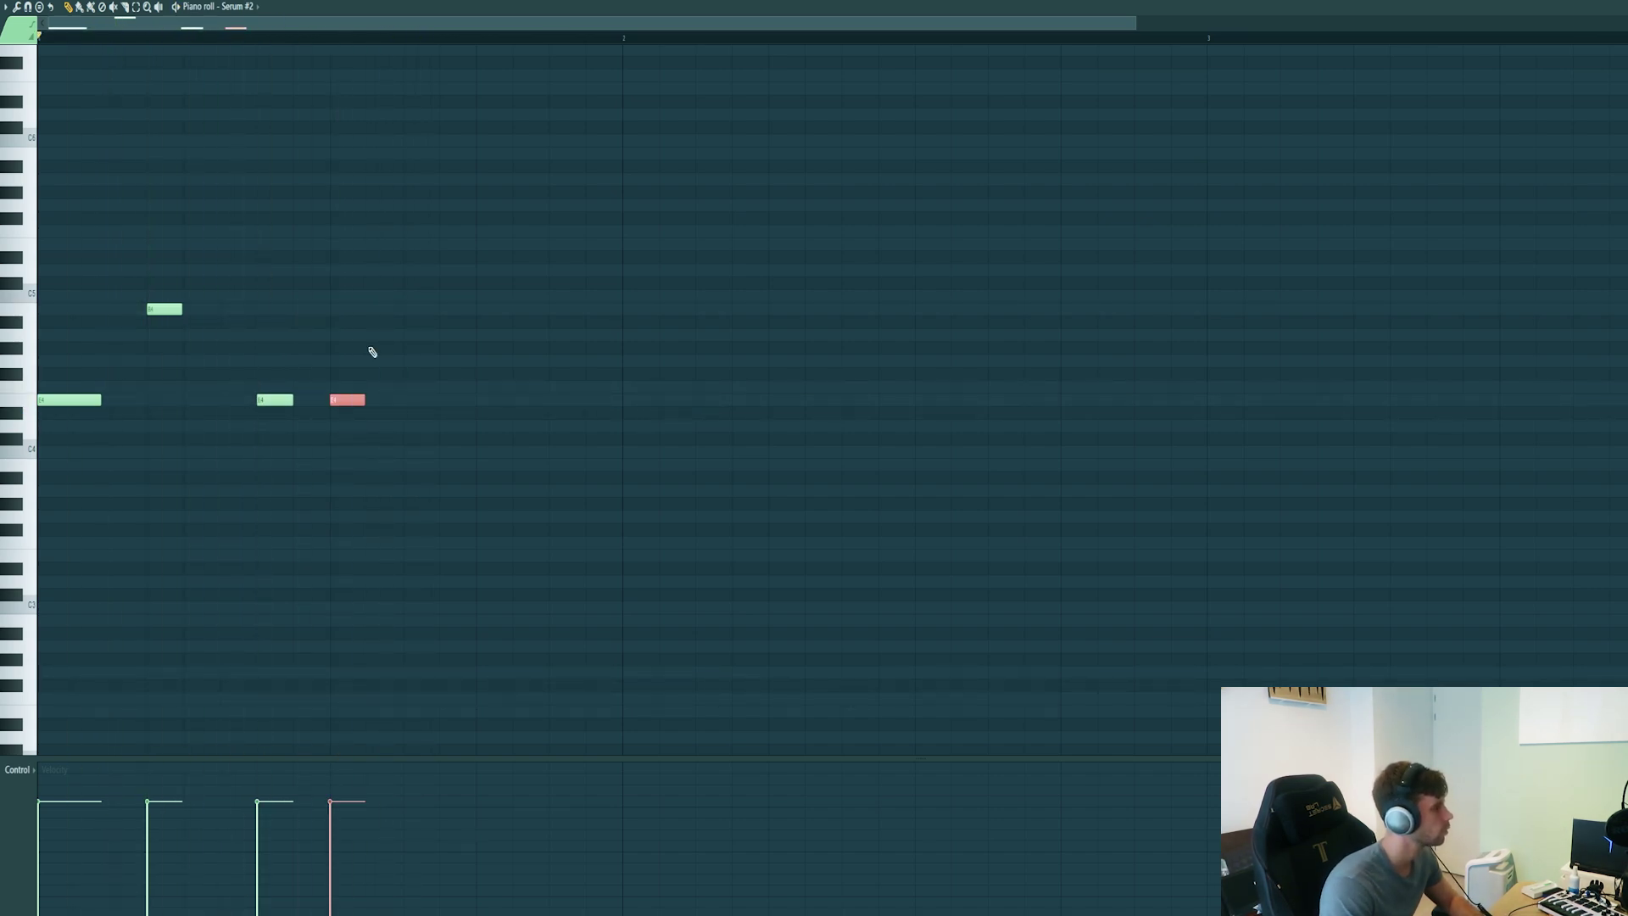
key("ctrl+Up")
key("space")
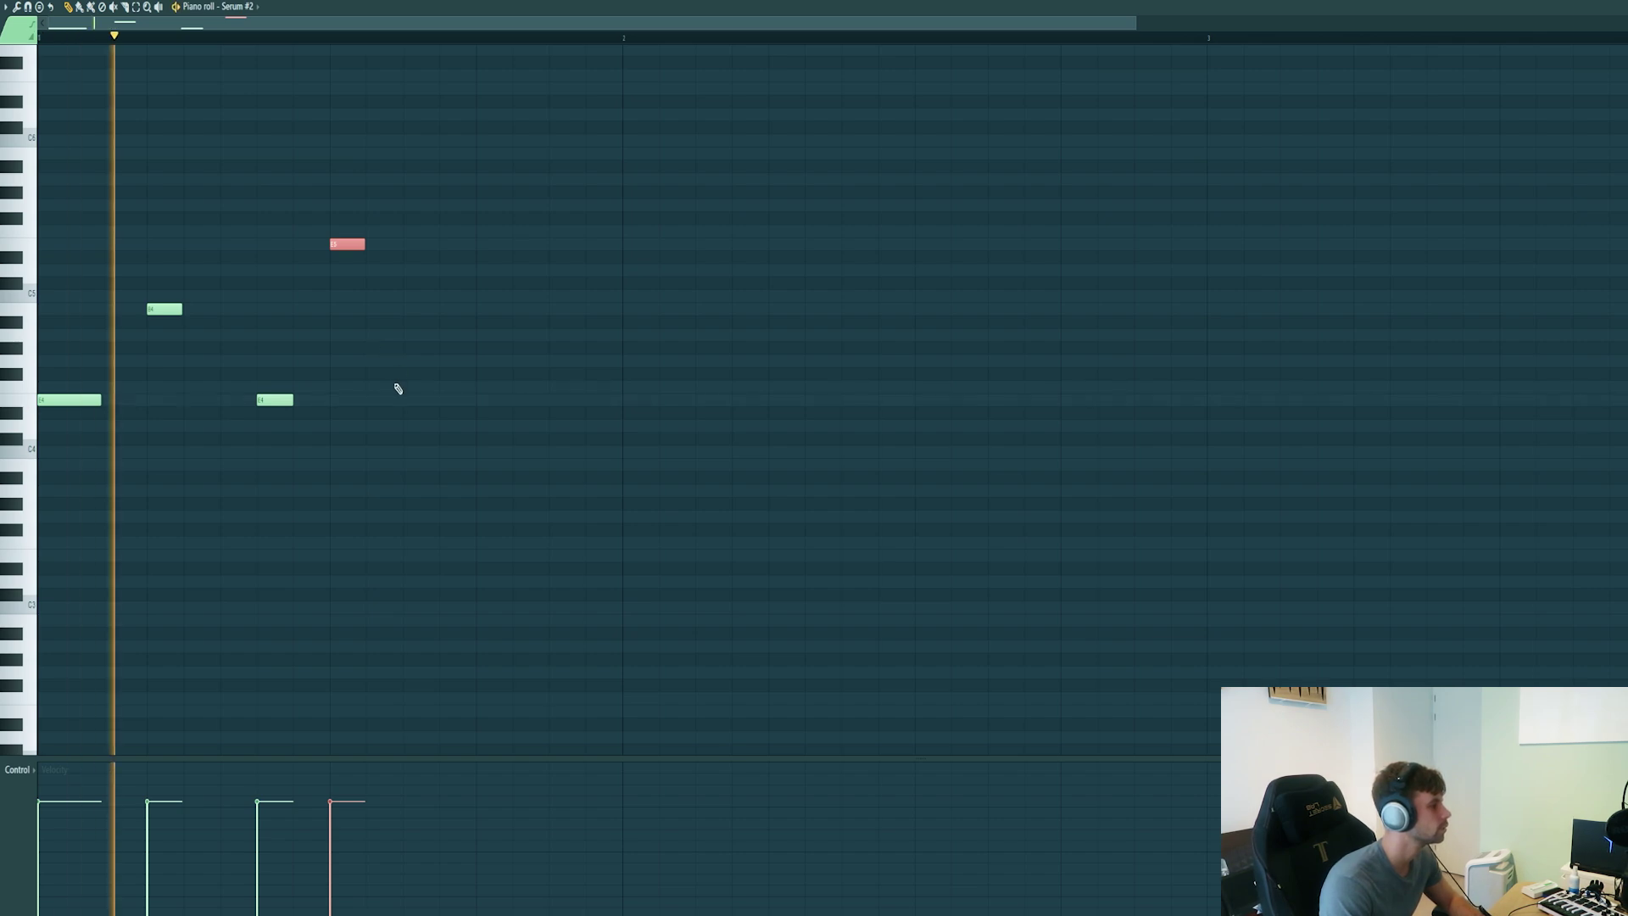
Finish the one-bar riff with an E4, a B4, and an F4 held to the bar's end.
left_click(407, 400)
key("space")
mouse_move(411, 404)
left_mouse_down()
mouse_move(380, 390)
mouse_move(380, 404)
left_mouse_up()
left_click(412, 311)
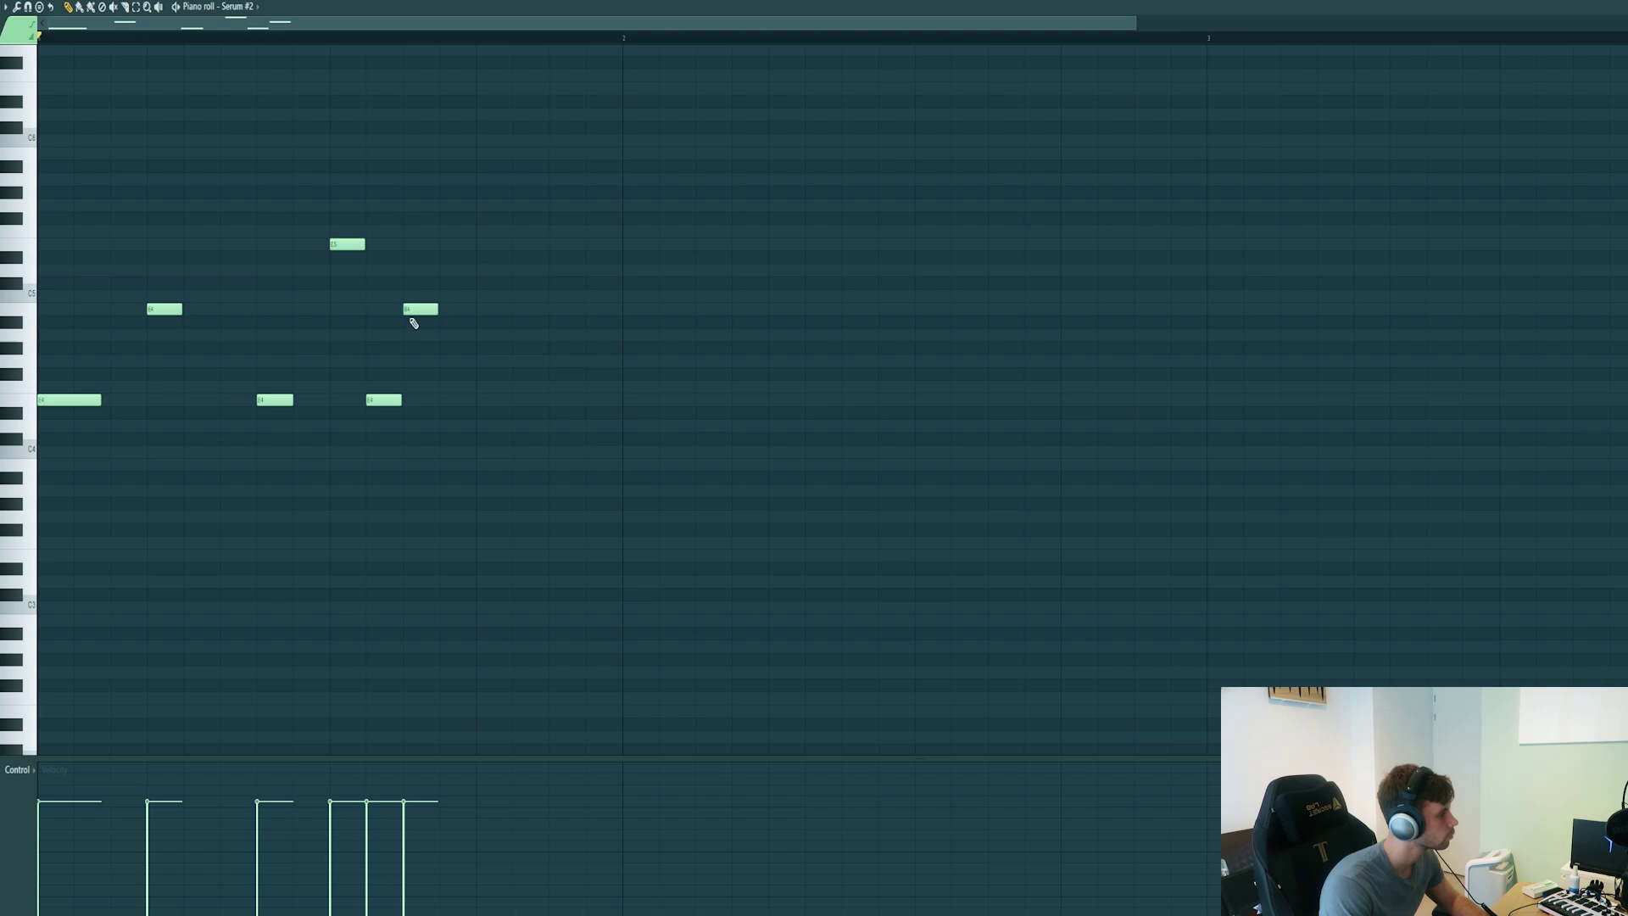
left_click(483, 387)
left_click_drag(502, 387, 610, 387)
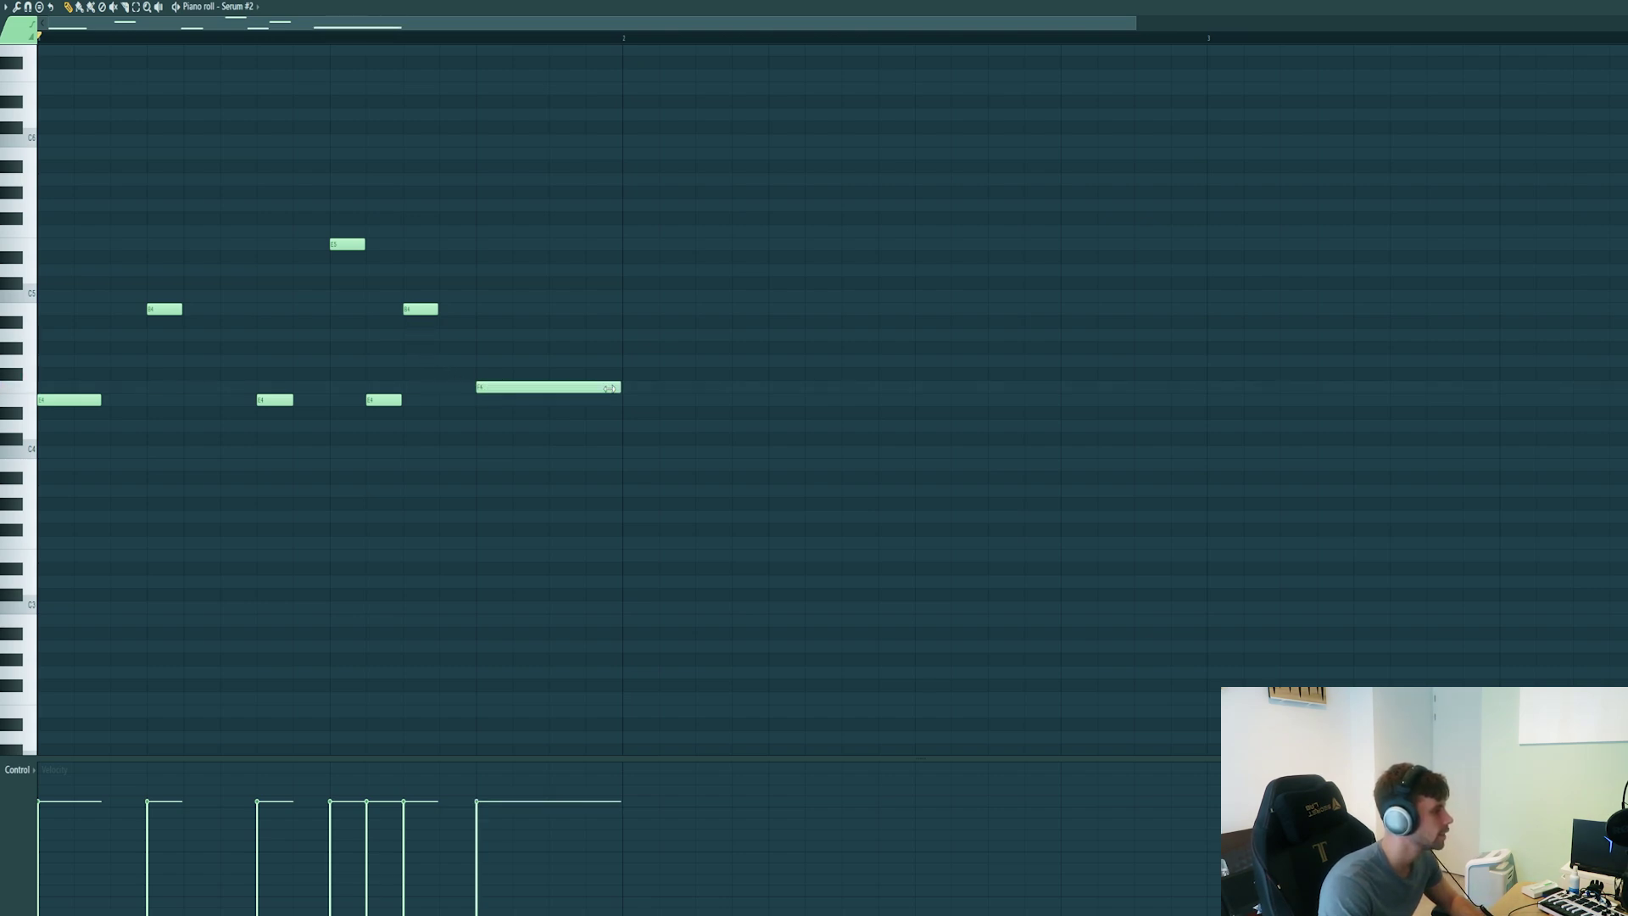
key("space")
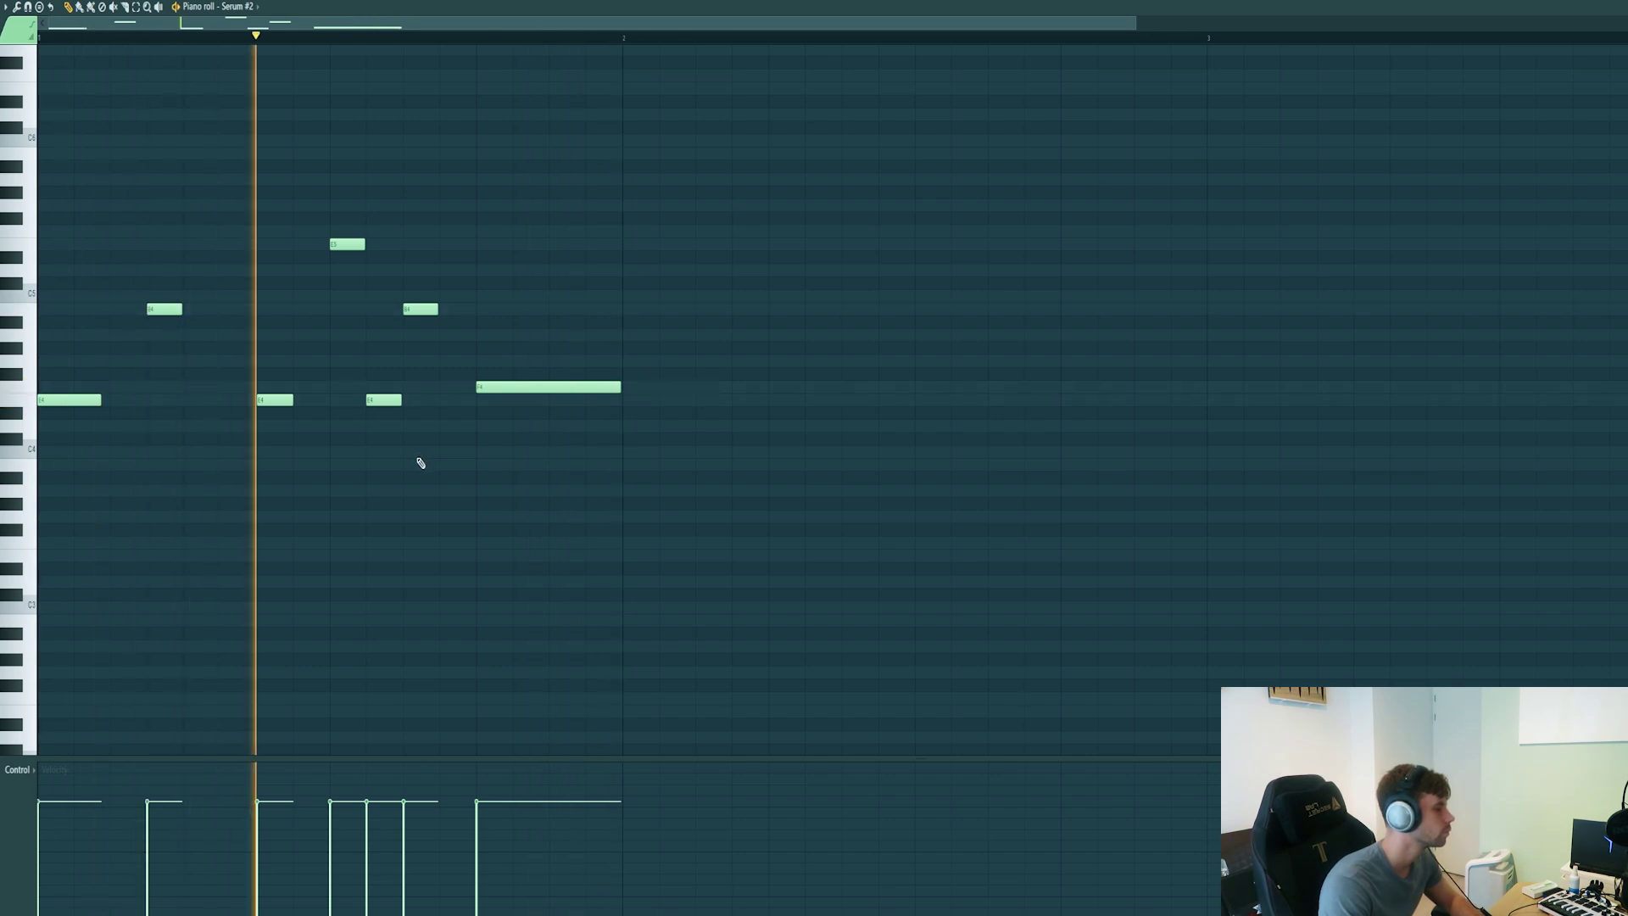
key("space")
Duplicate bar 1 into bar 2, then duplicate both bars to fill four bars.
scroll(266, 570, "down", 2)
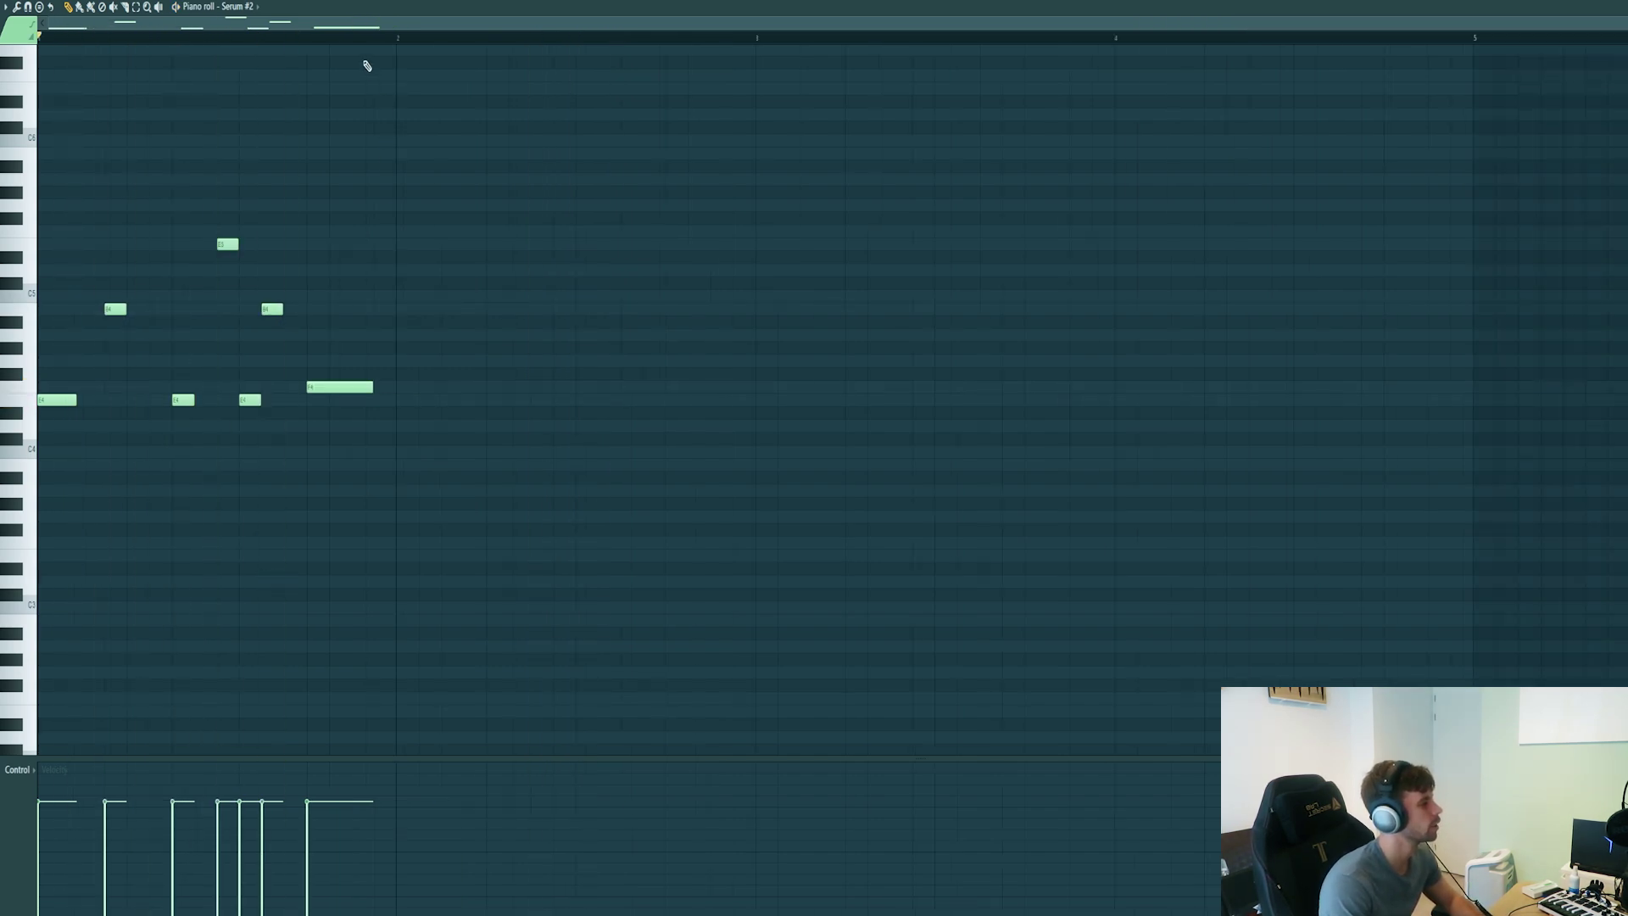
left_click_drag(396, 45, 38, 38)
key("ctrl+b")
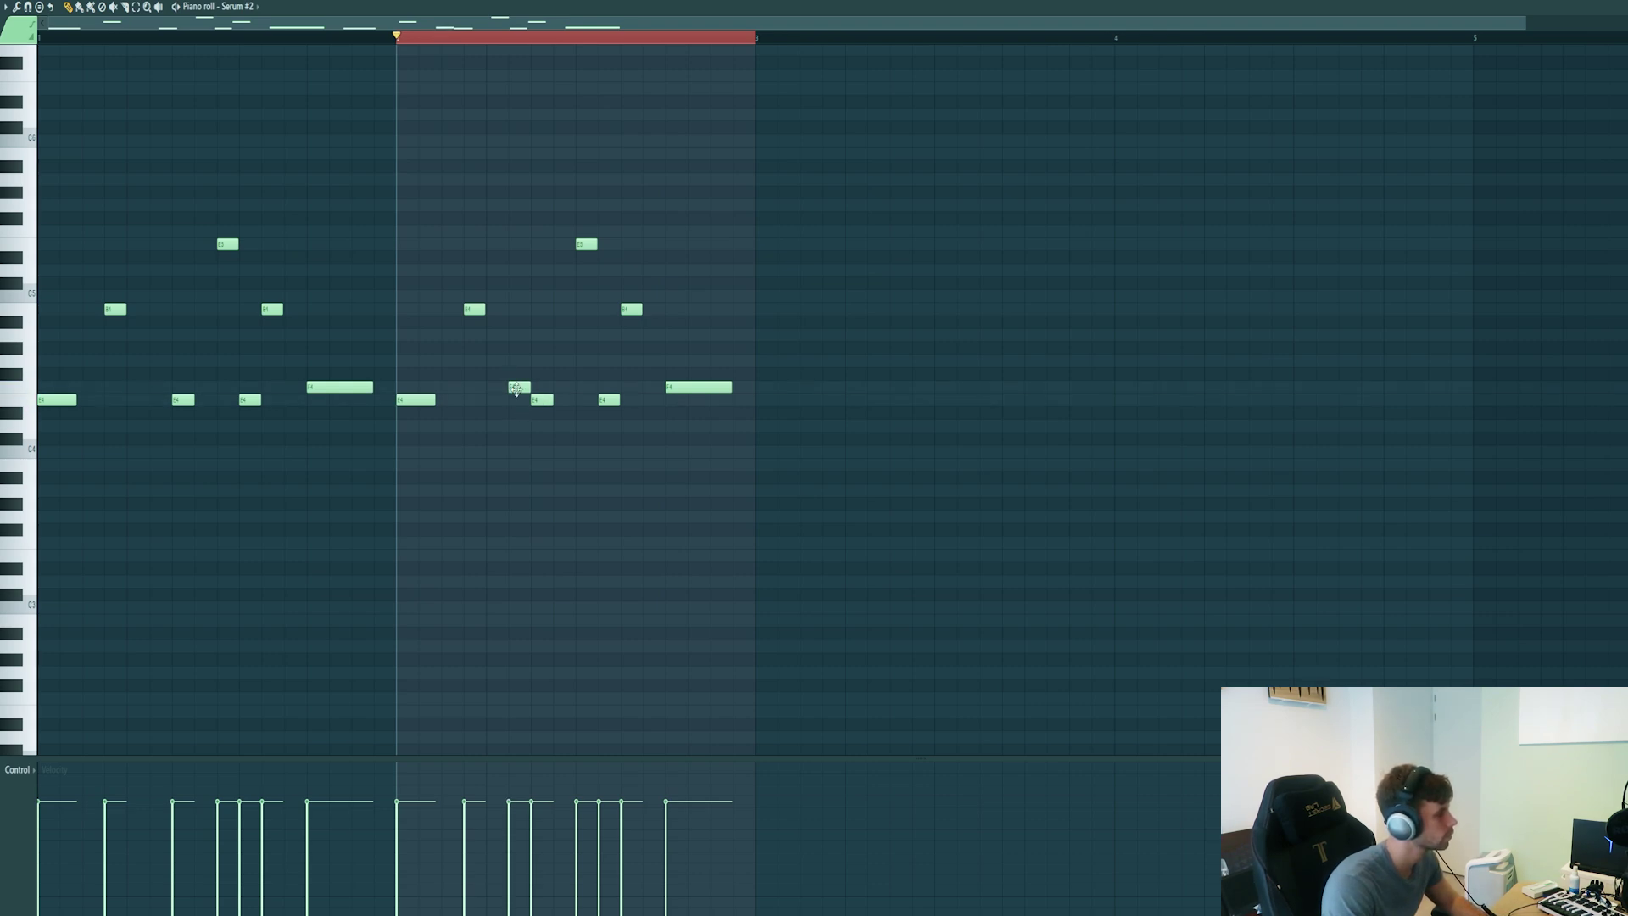
key("space")
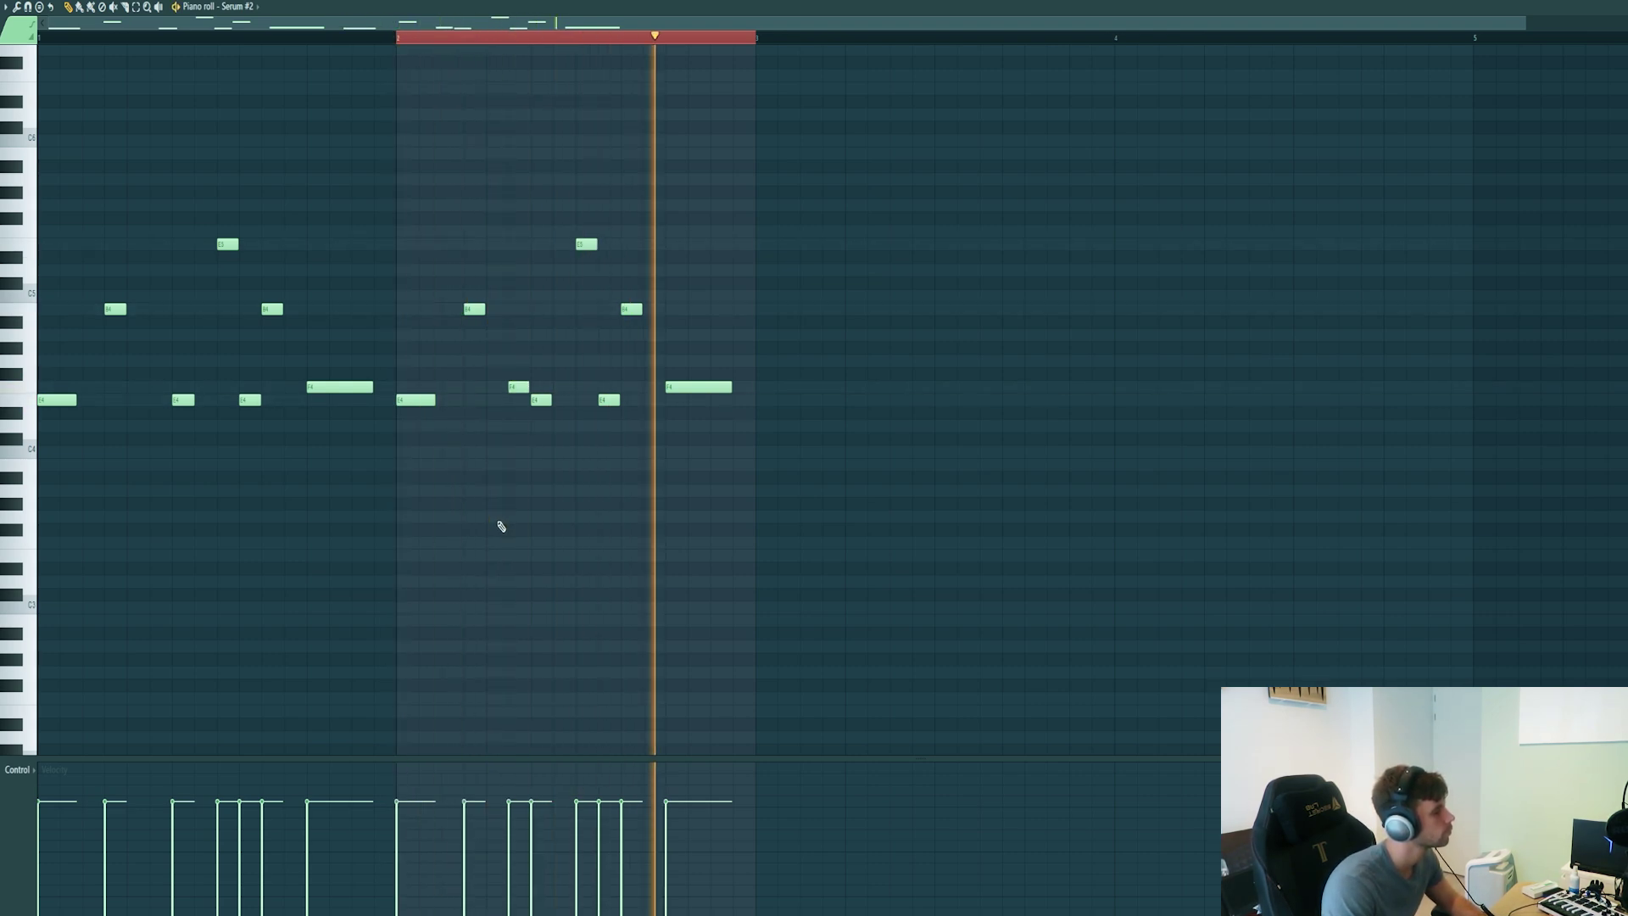
key("ctrl+a")
key("space")
scroll(480, 534, "down", 3, "ctrl")
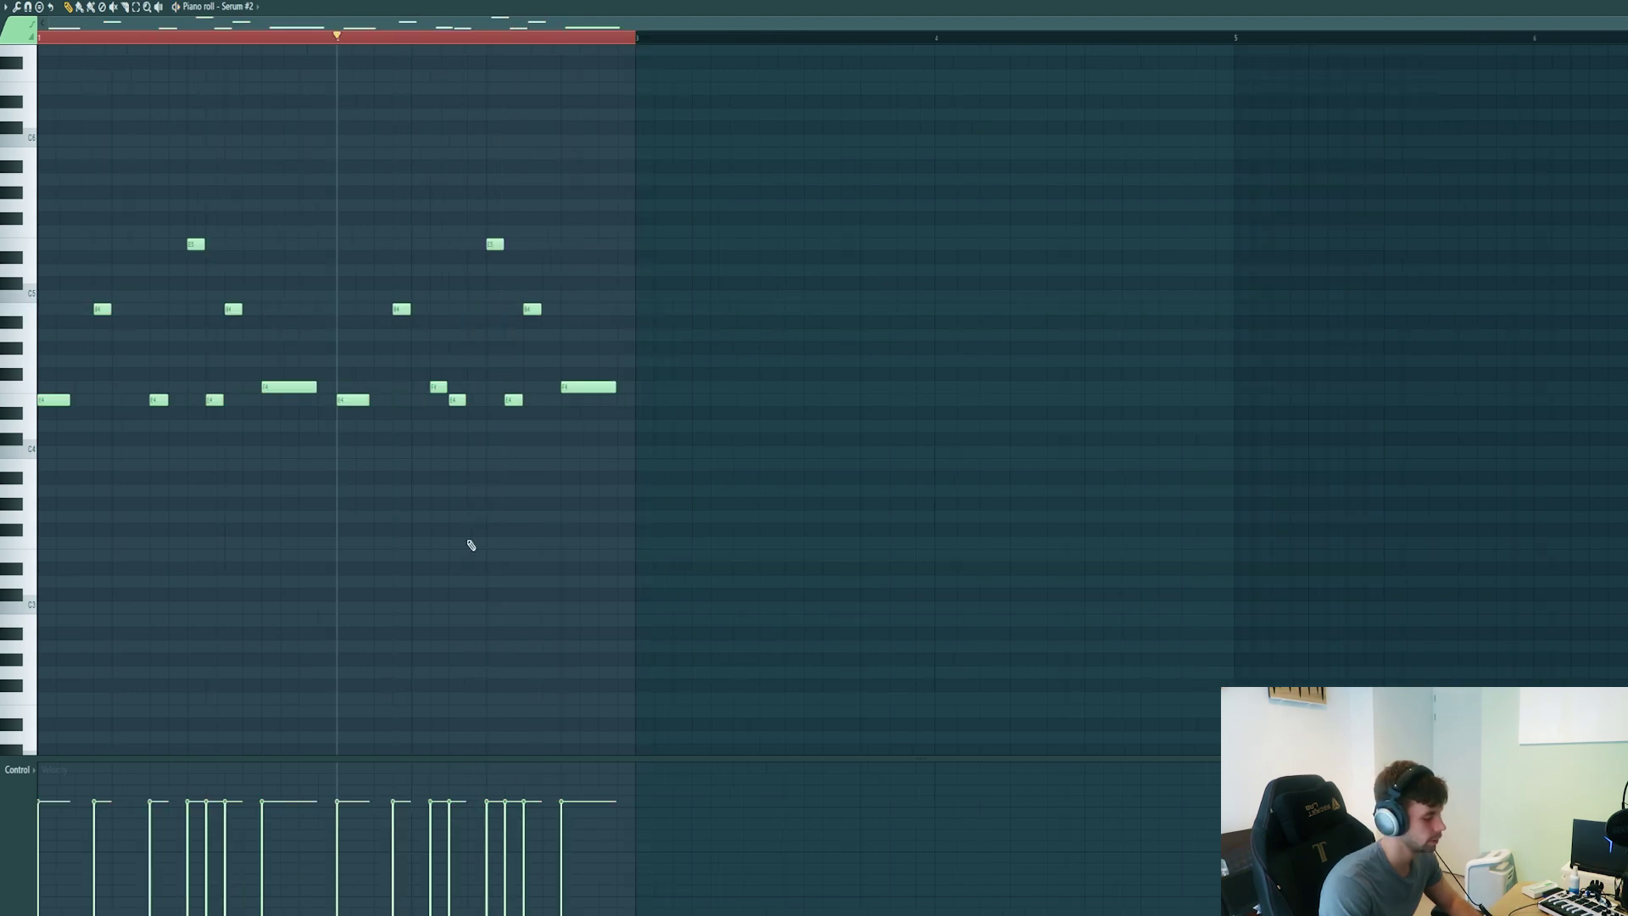
key("ctrl+b")
scroll(531, 571, "down", 2)
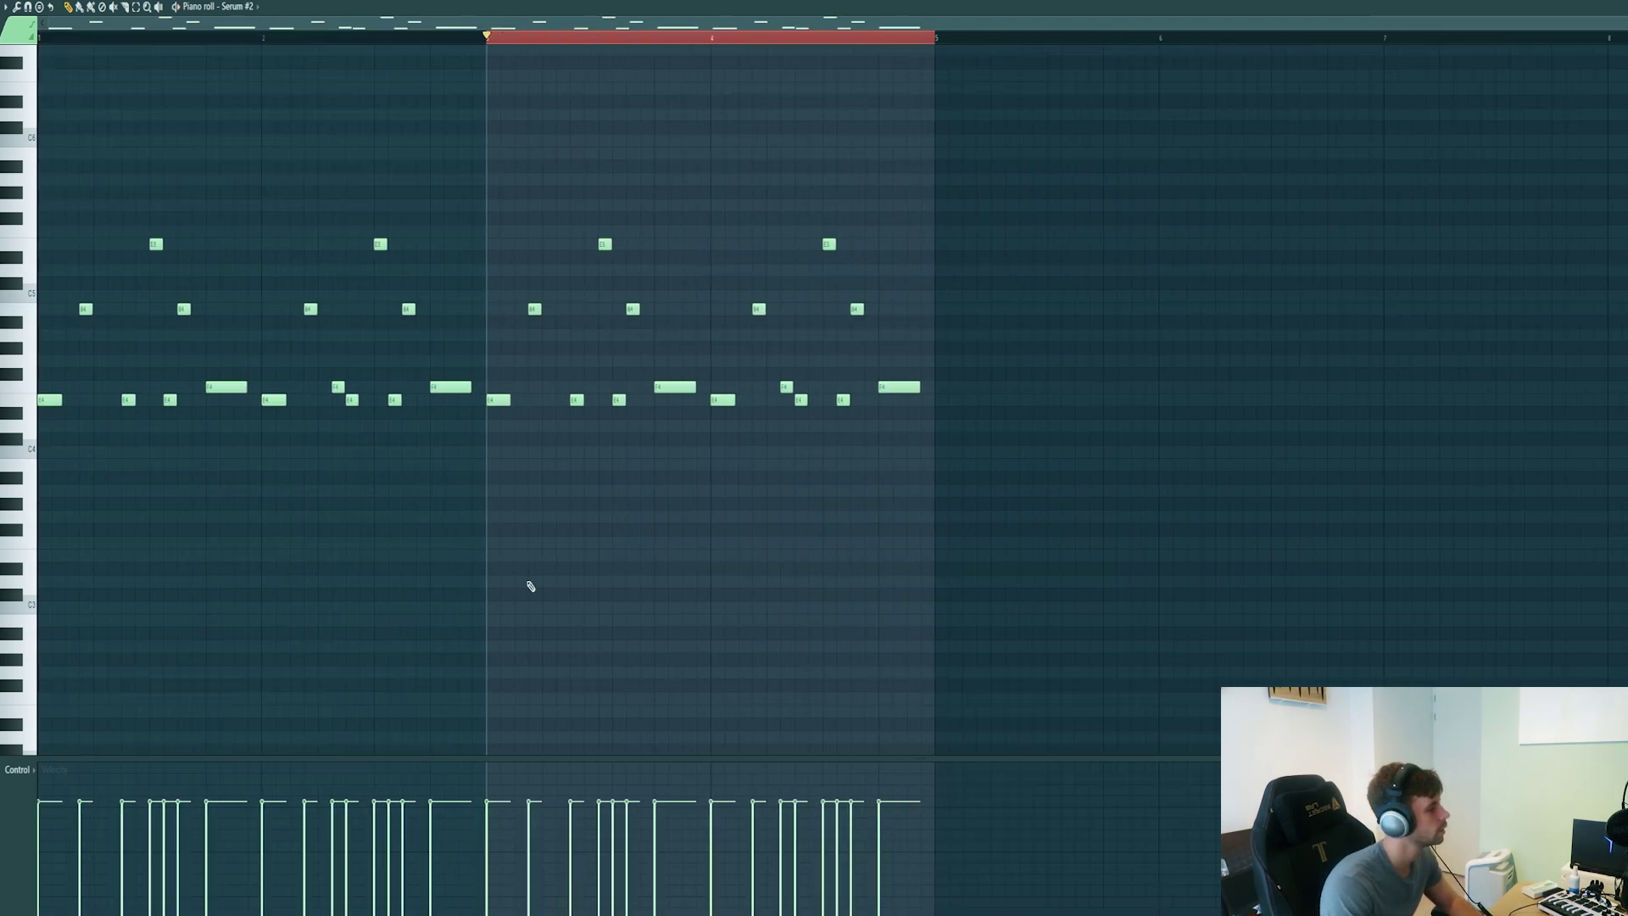
key("ctrl+d")
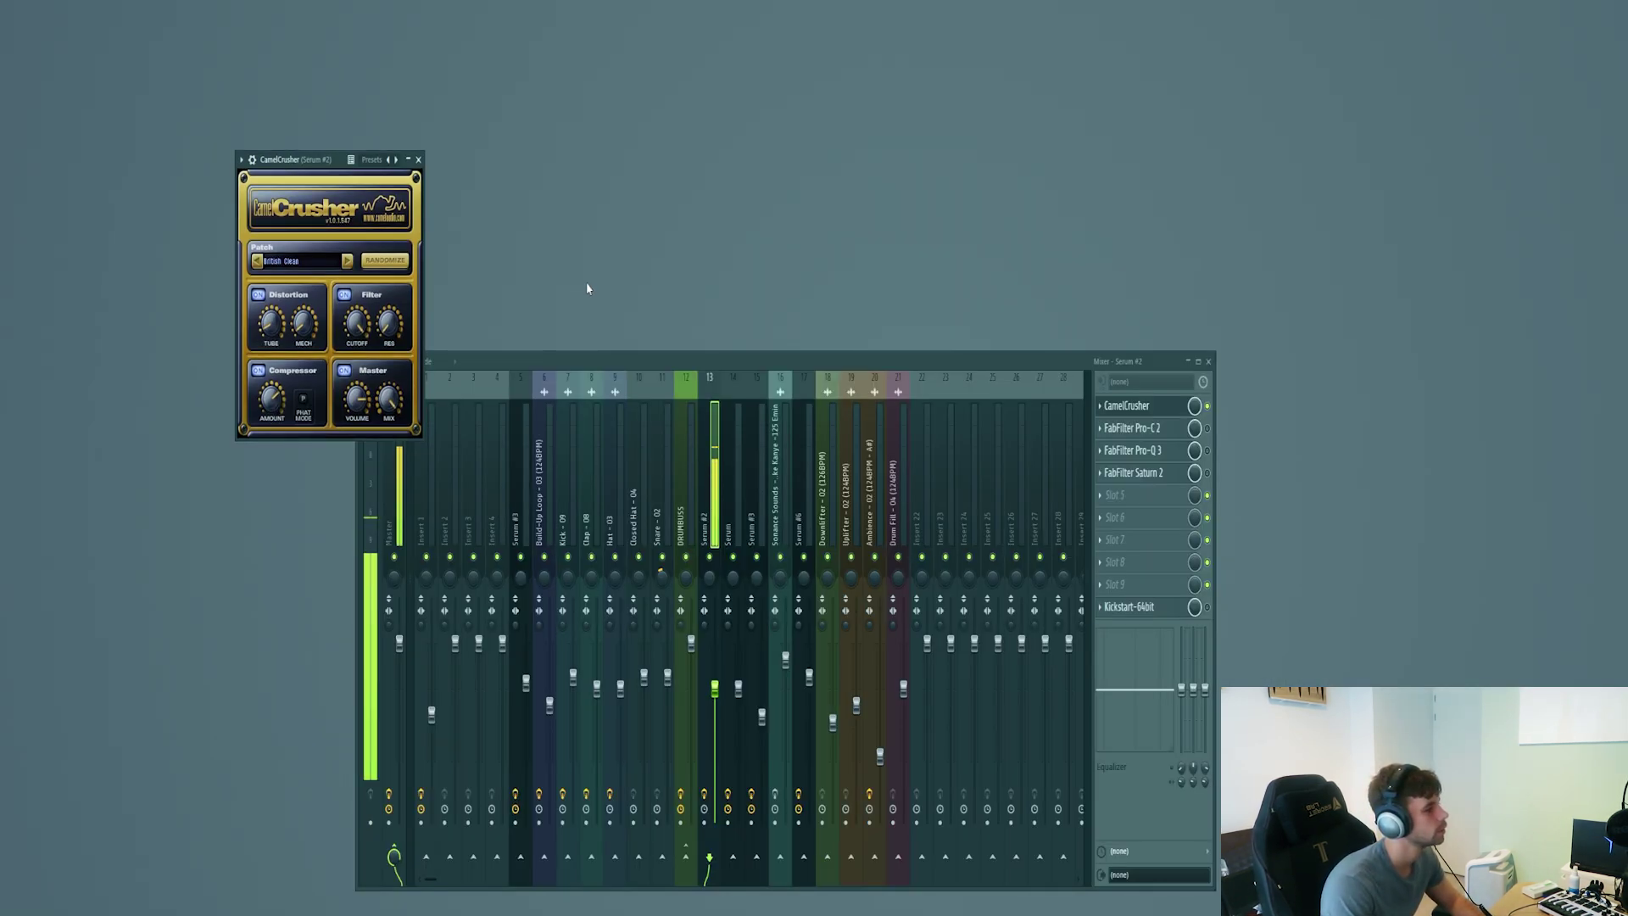
Inspect the bass's Pro-C 2, Pro-Q 3 and Saturn 2, soloing one Saturn band briefly.
left_click(1178, 428)
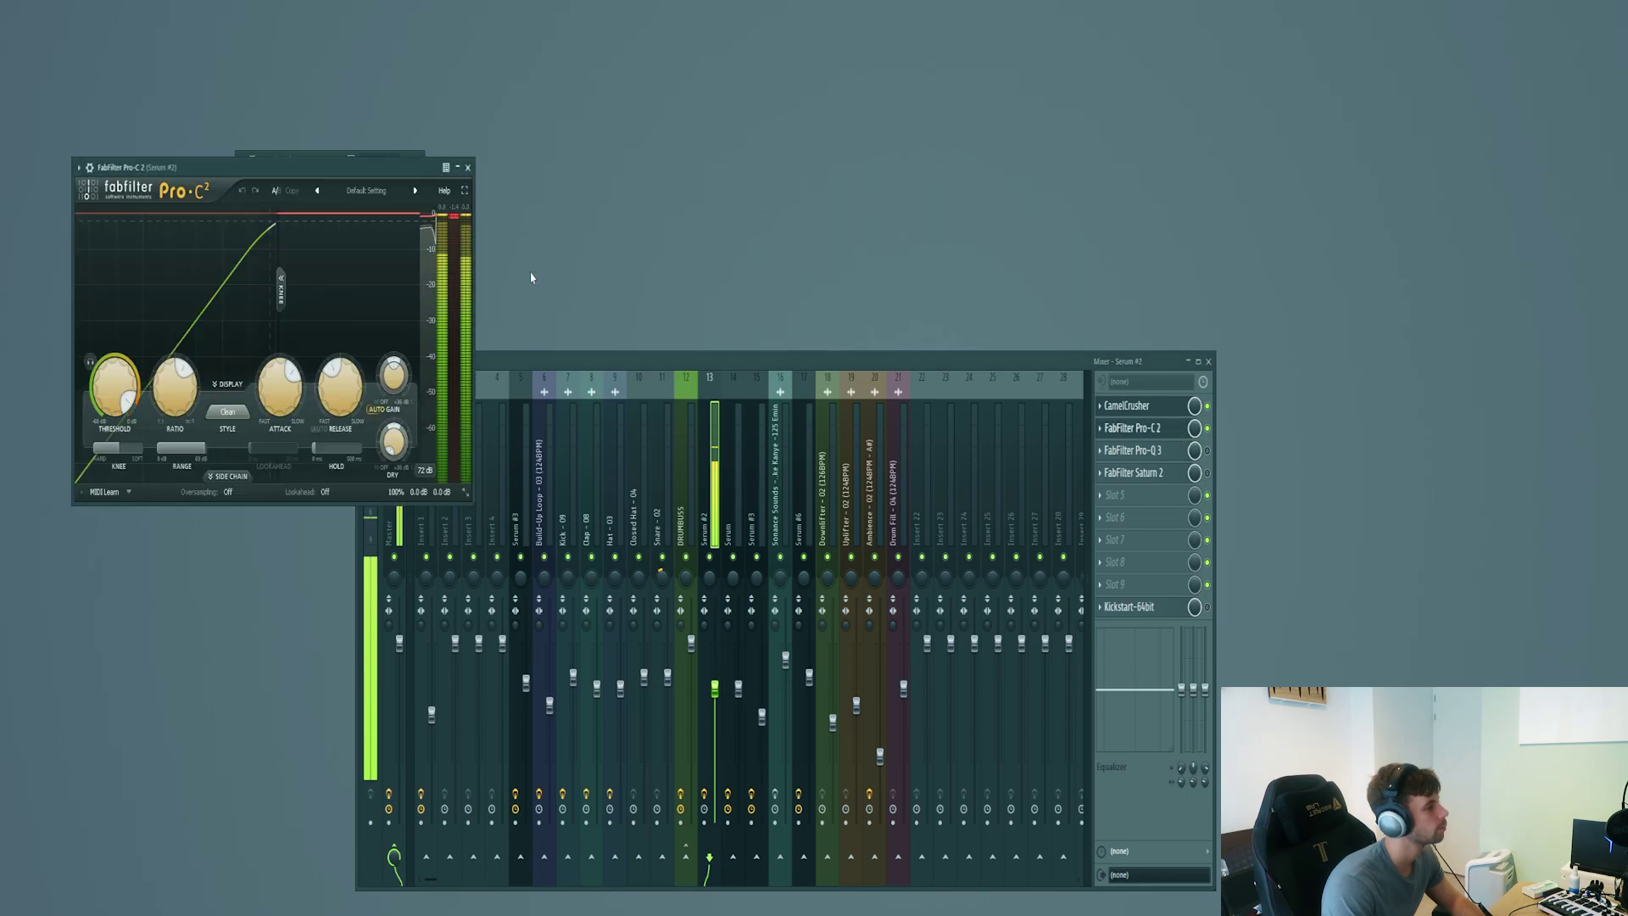
left_click_drag(311, 176, 342, 145)
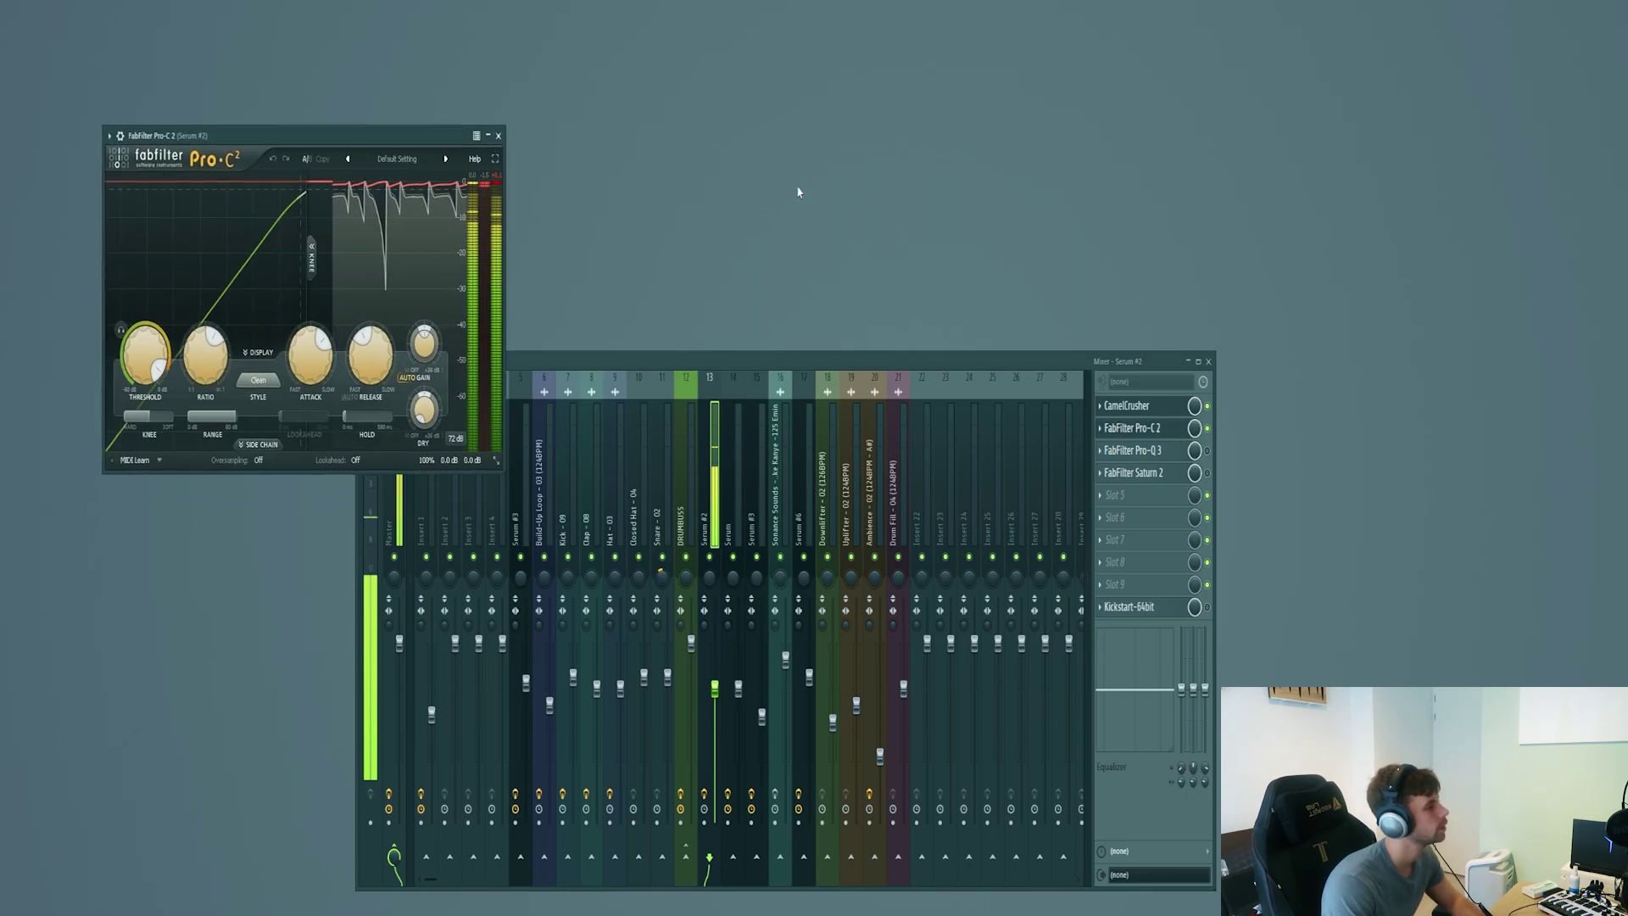
left_click(1187, 450)
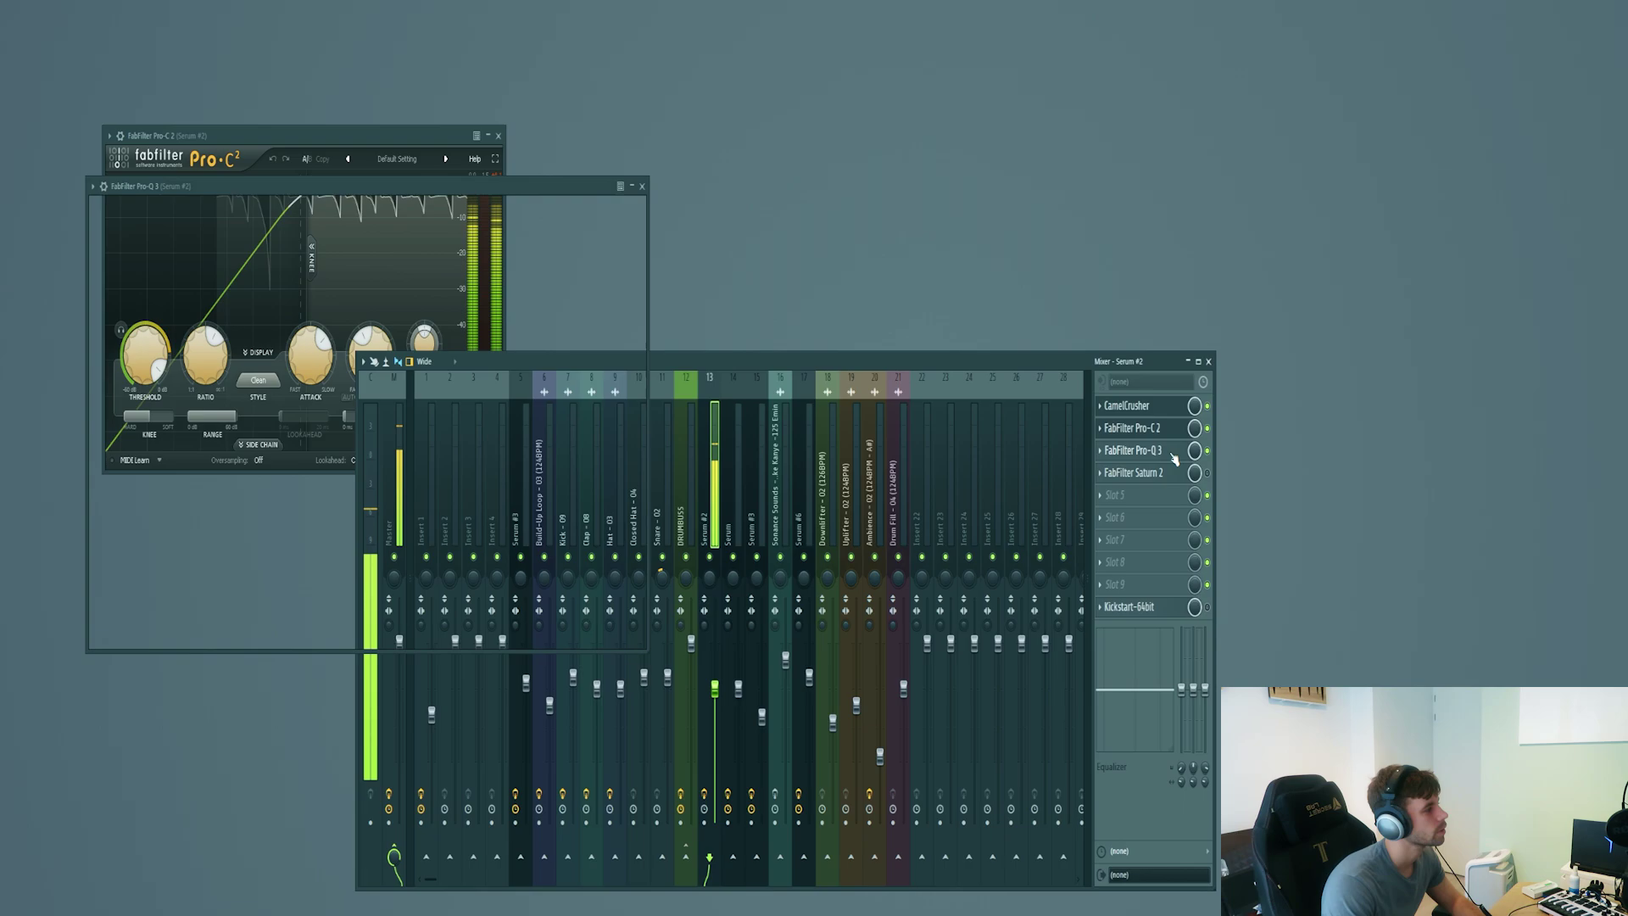
mouse_move(312, 349)
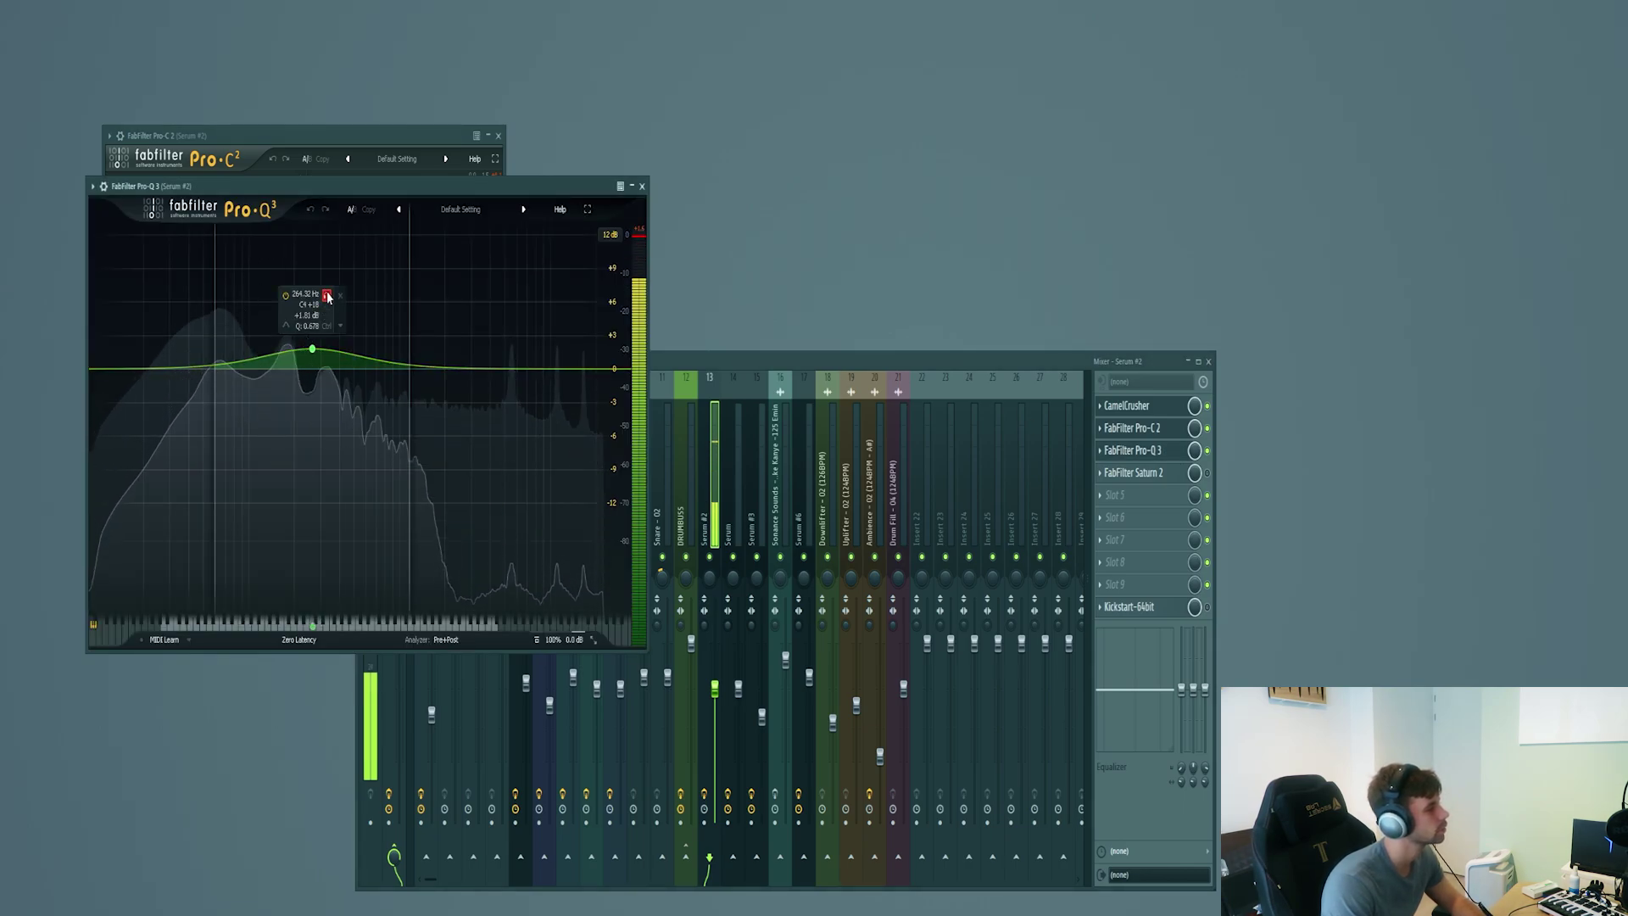
left_click(1132, 472)
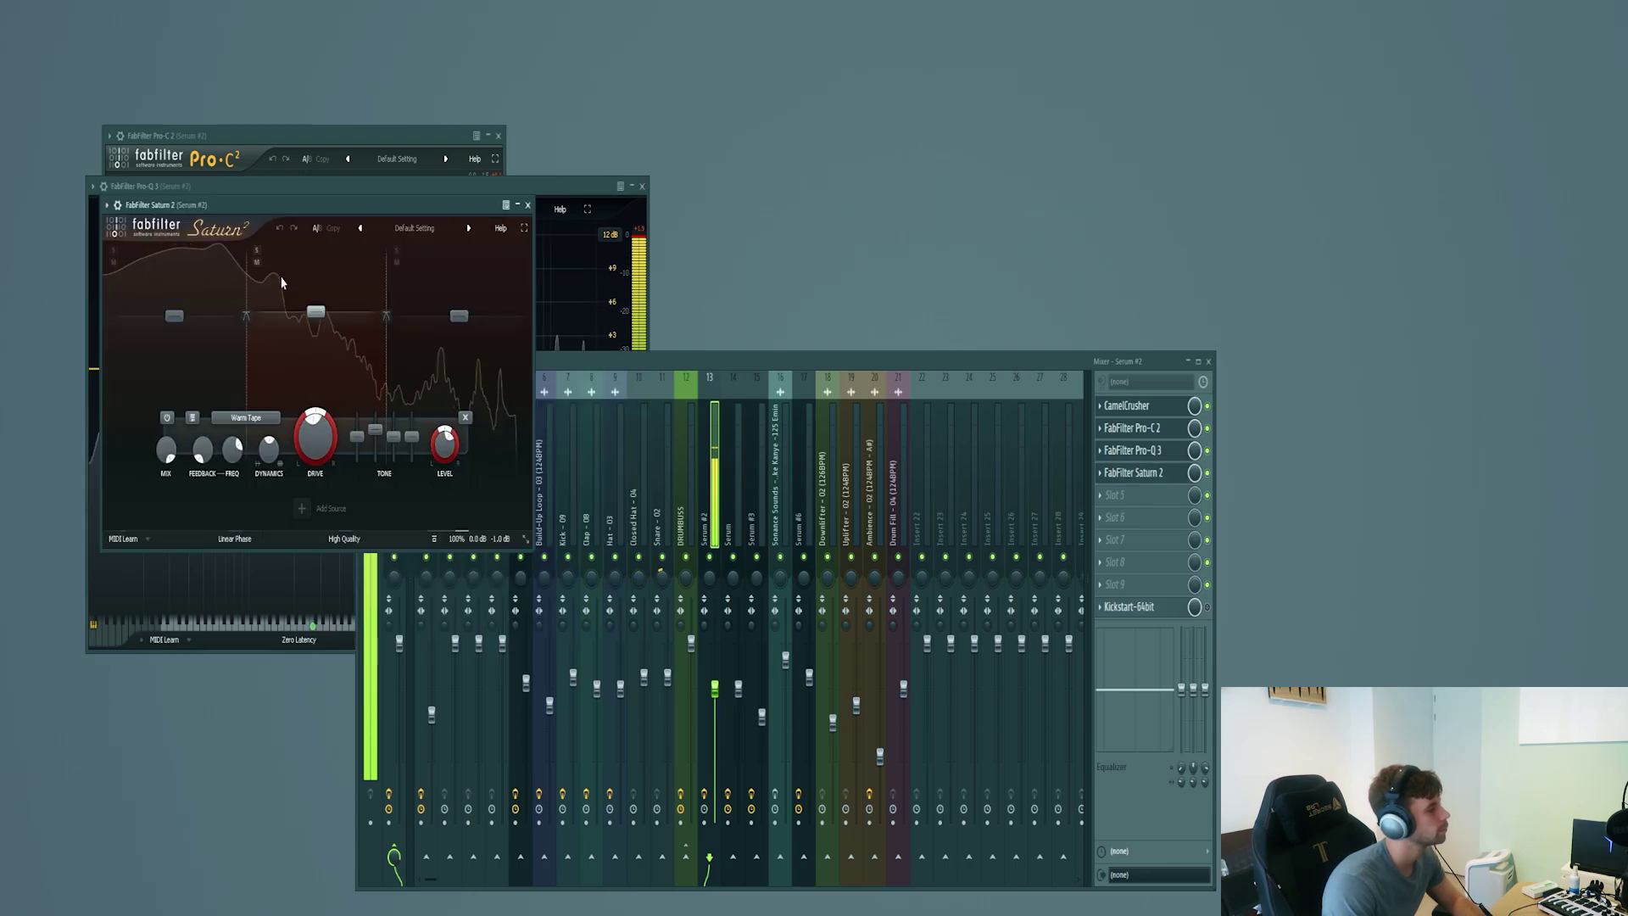
left_click(256, 251)
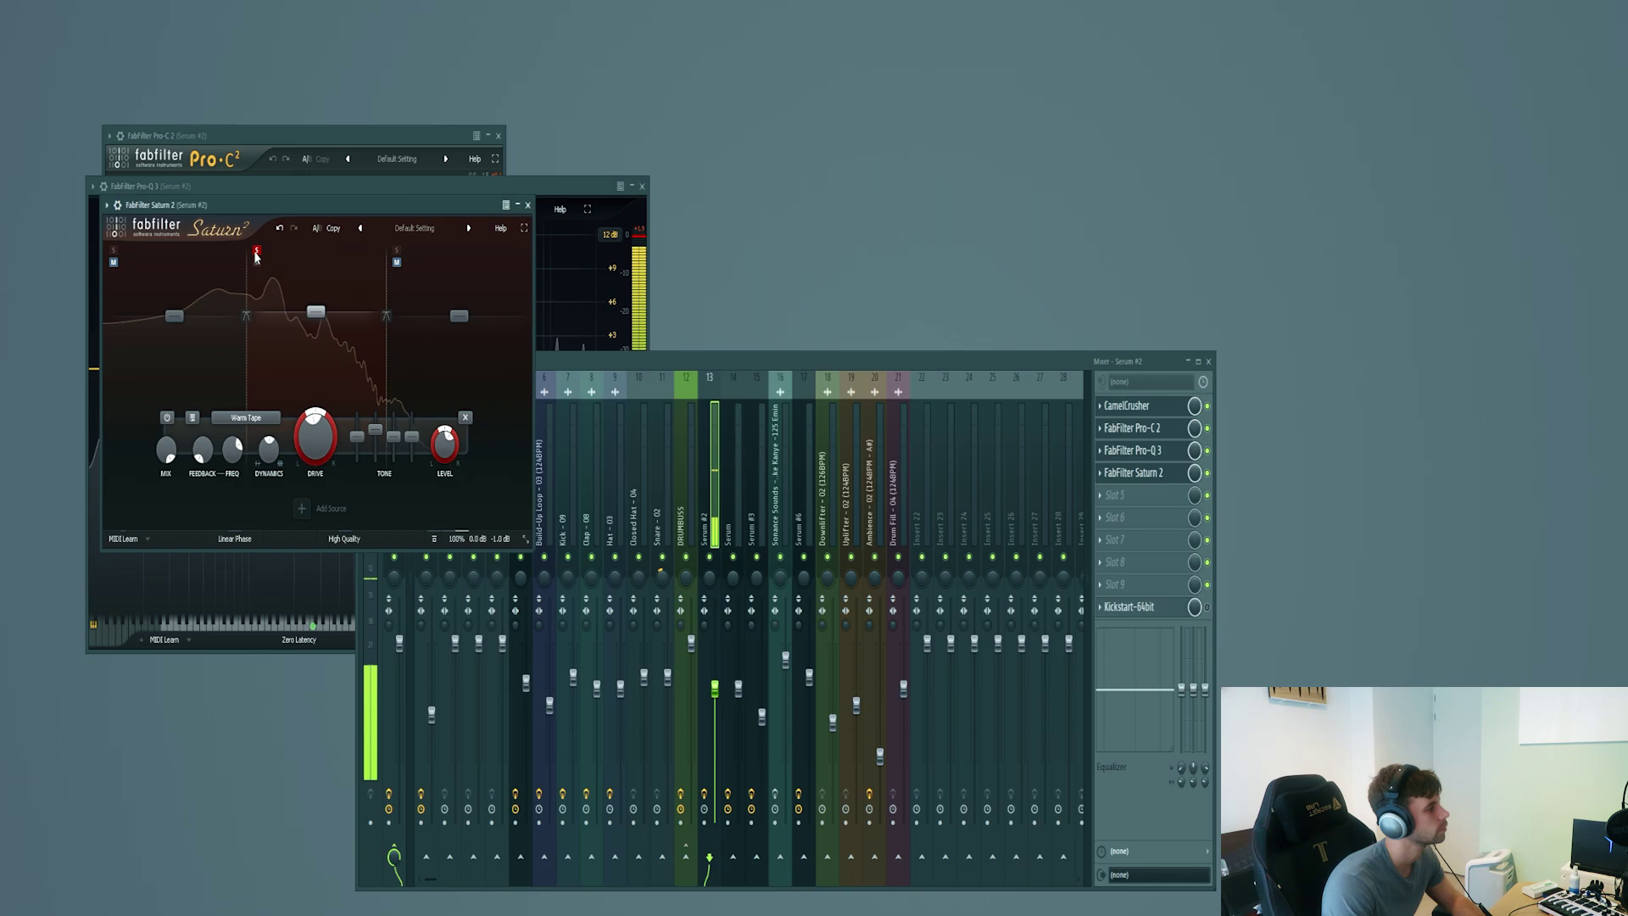
left_click(256, 252)
Check the Kickstart effect, then play the arrangement from around bar 20.
left_click(1136, 607)
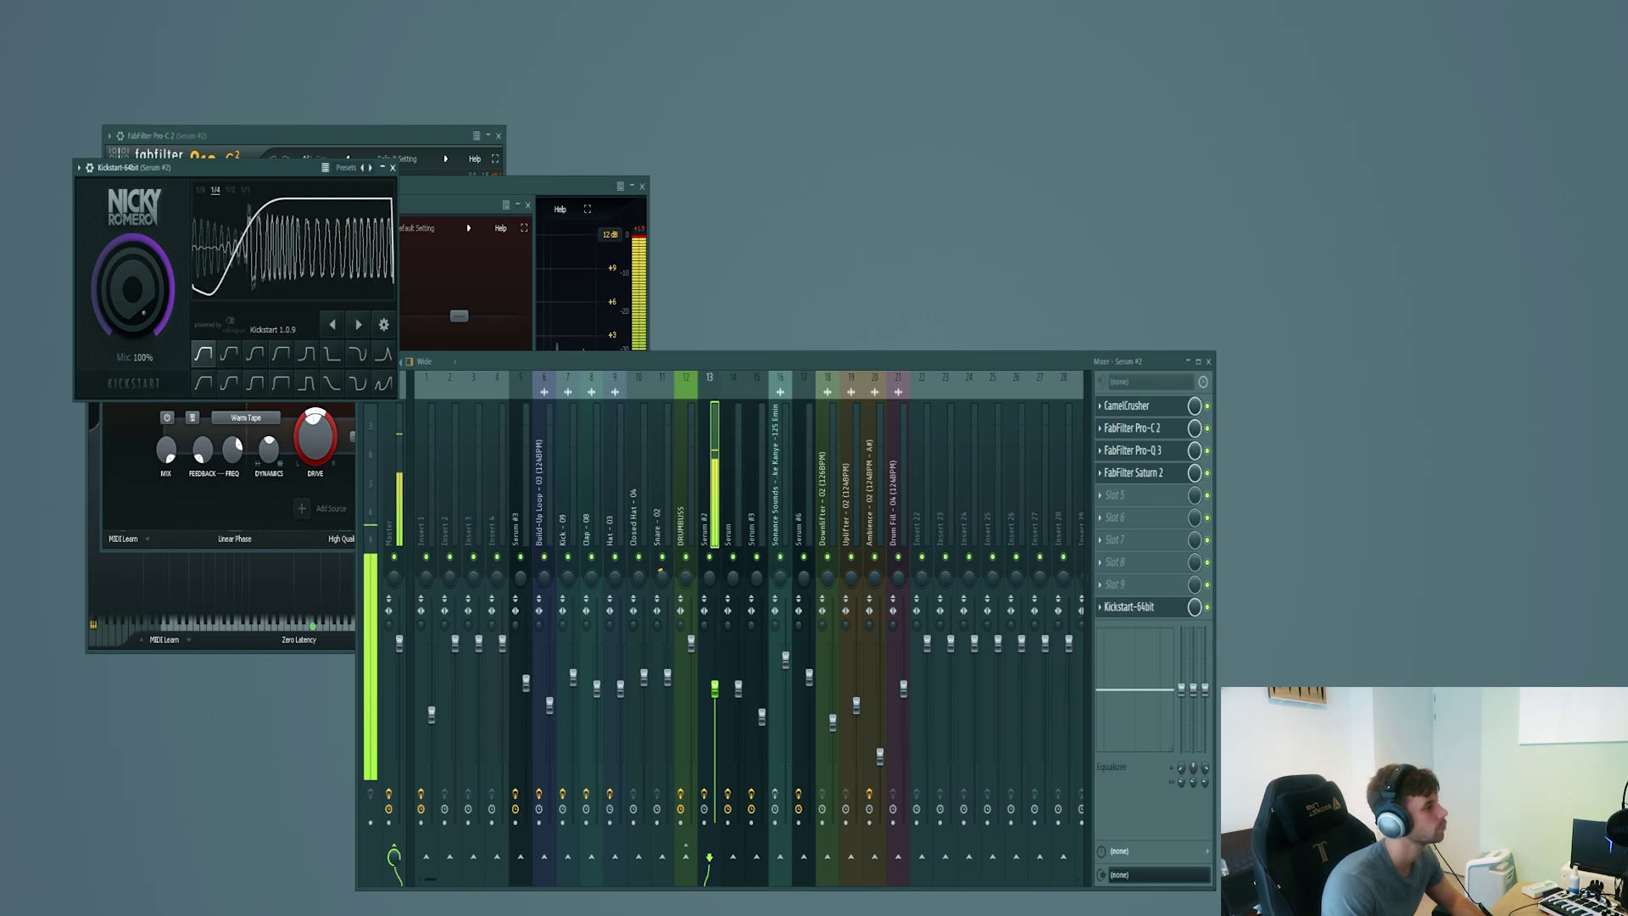
key("F5")
left_click(335, 40)
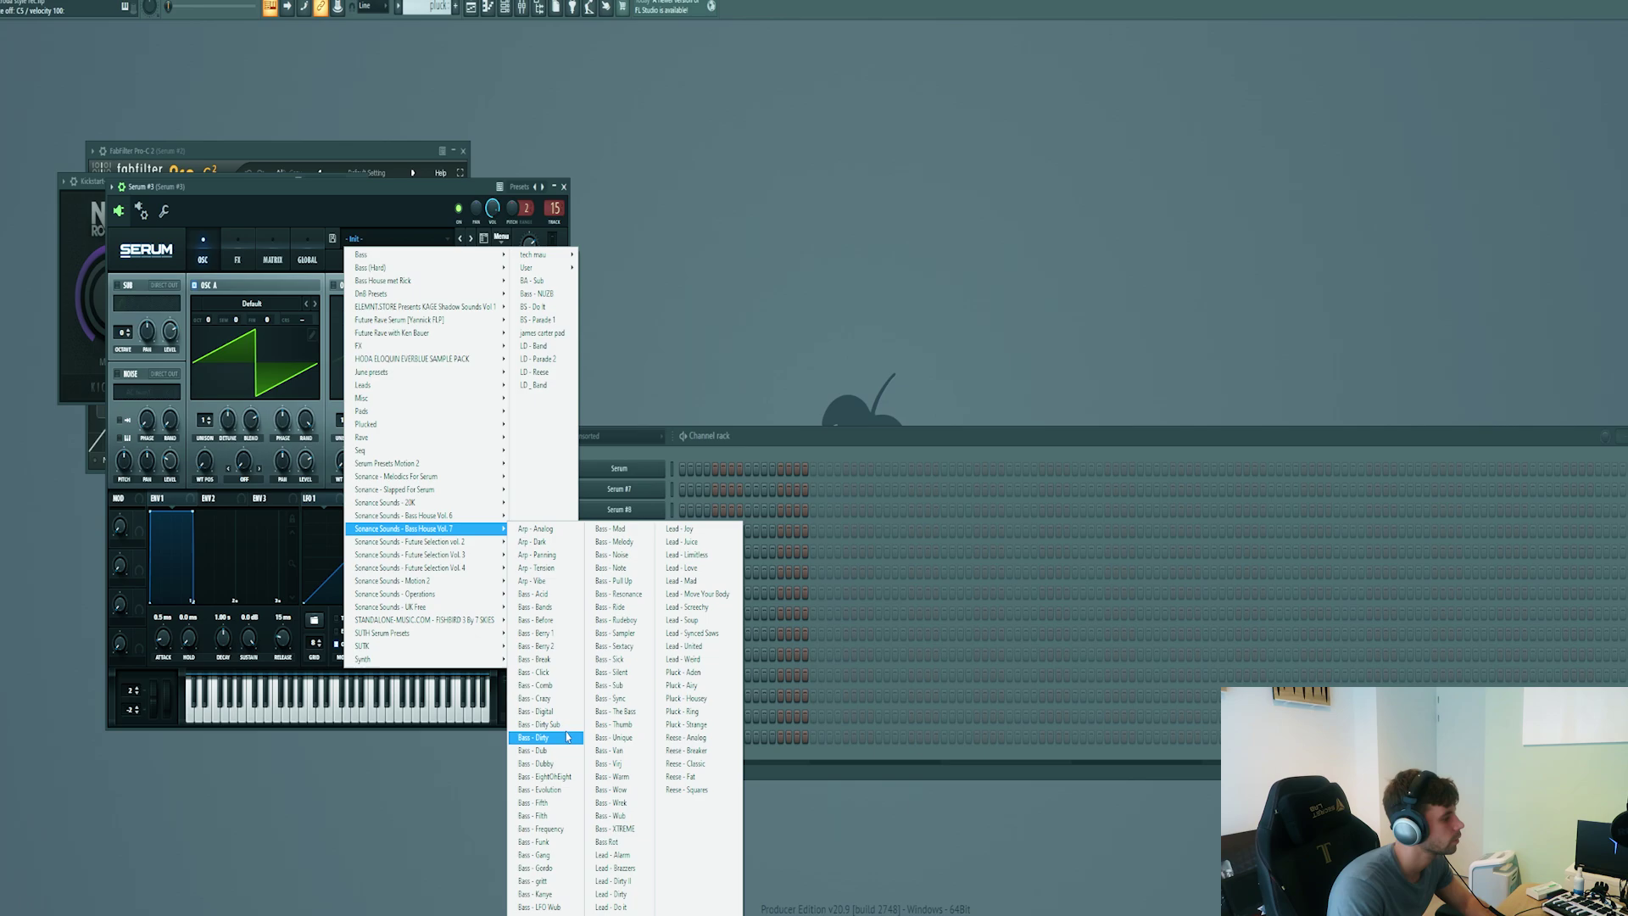
Load the Bass - Gordo preset into Serum #3.
left_click(535, 868)
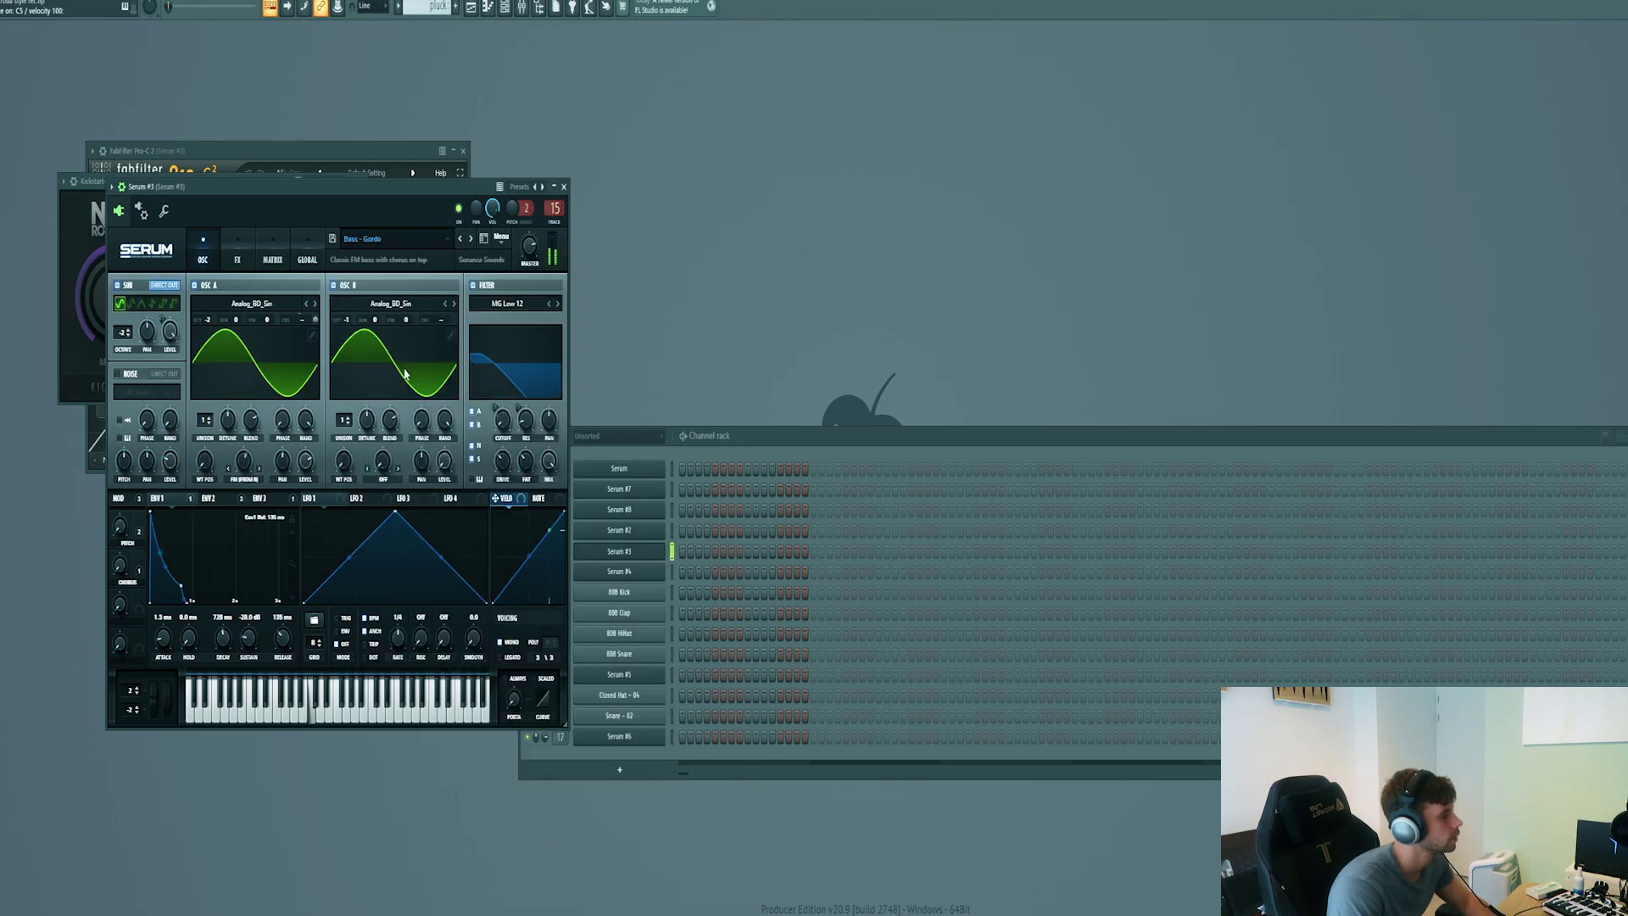
right_click(637, 557)
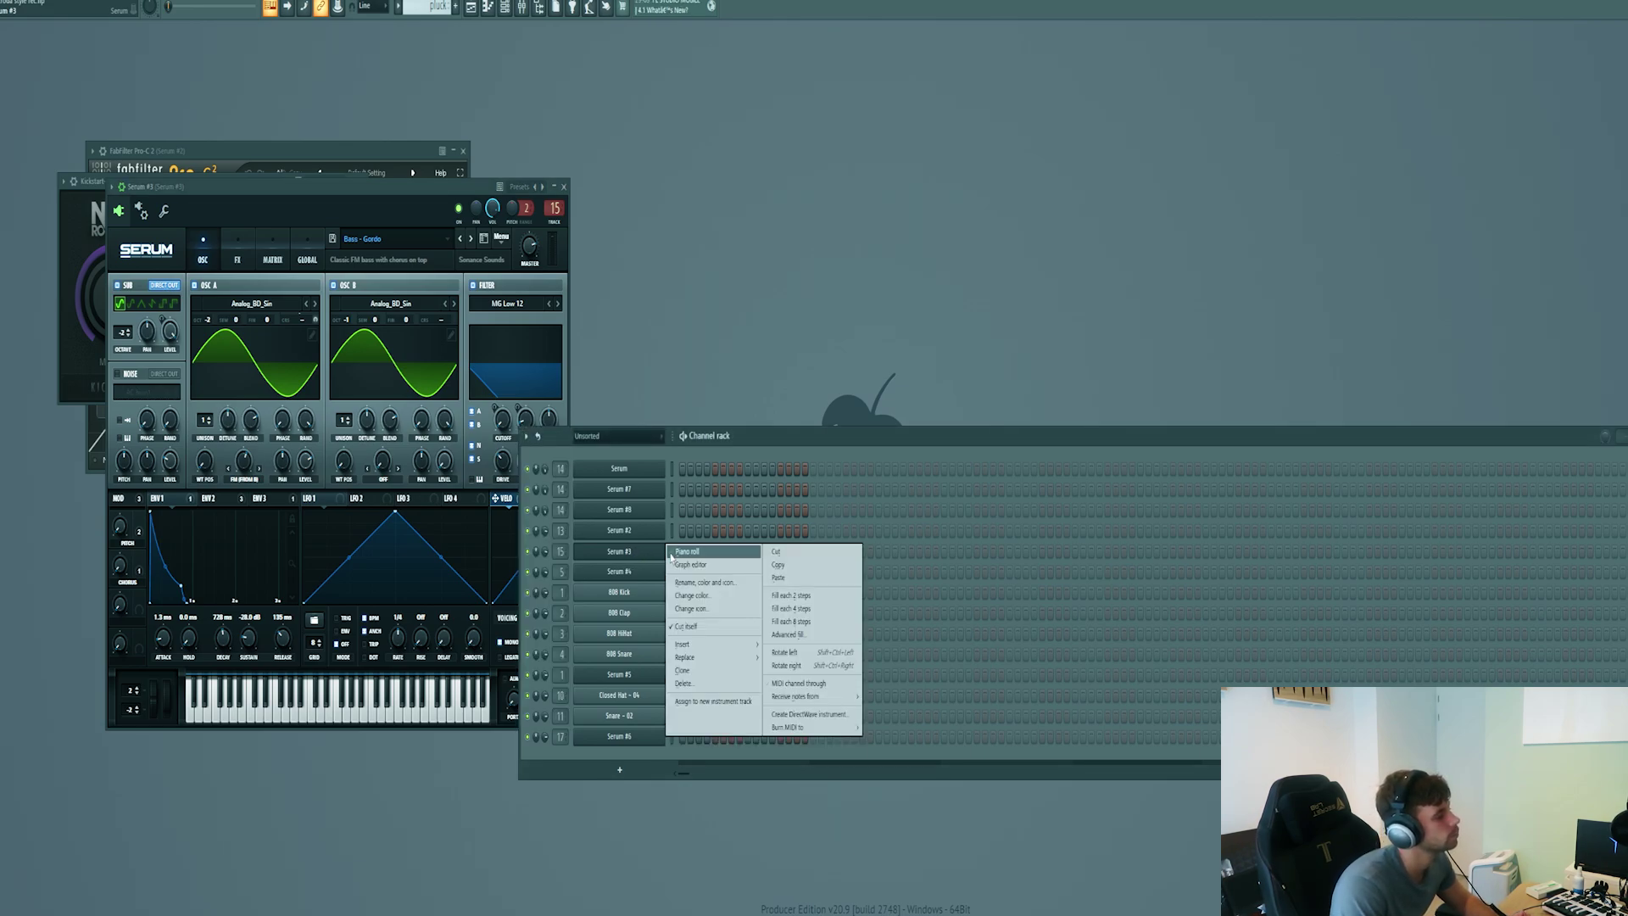
key("Escape")
Open the Serum #3 pluck notes in the piano roll and play them.
left_click(672, 532)
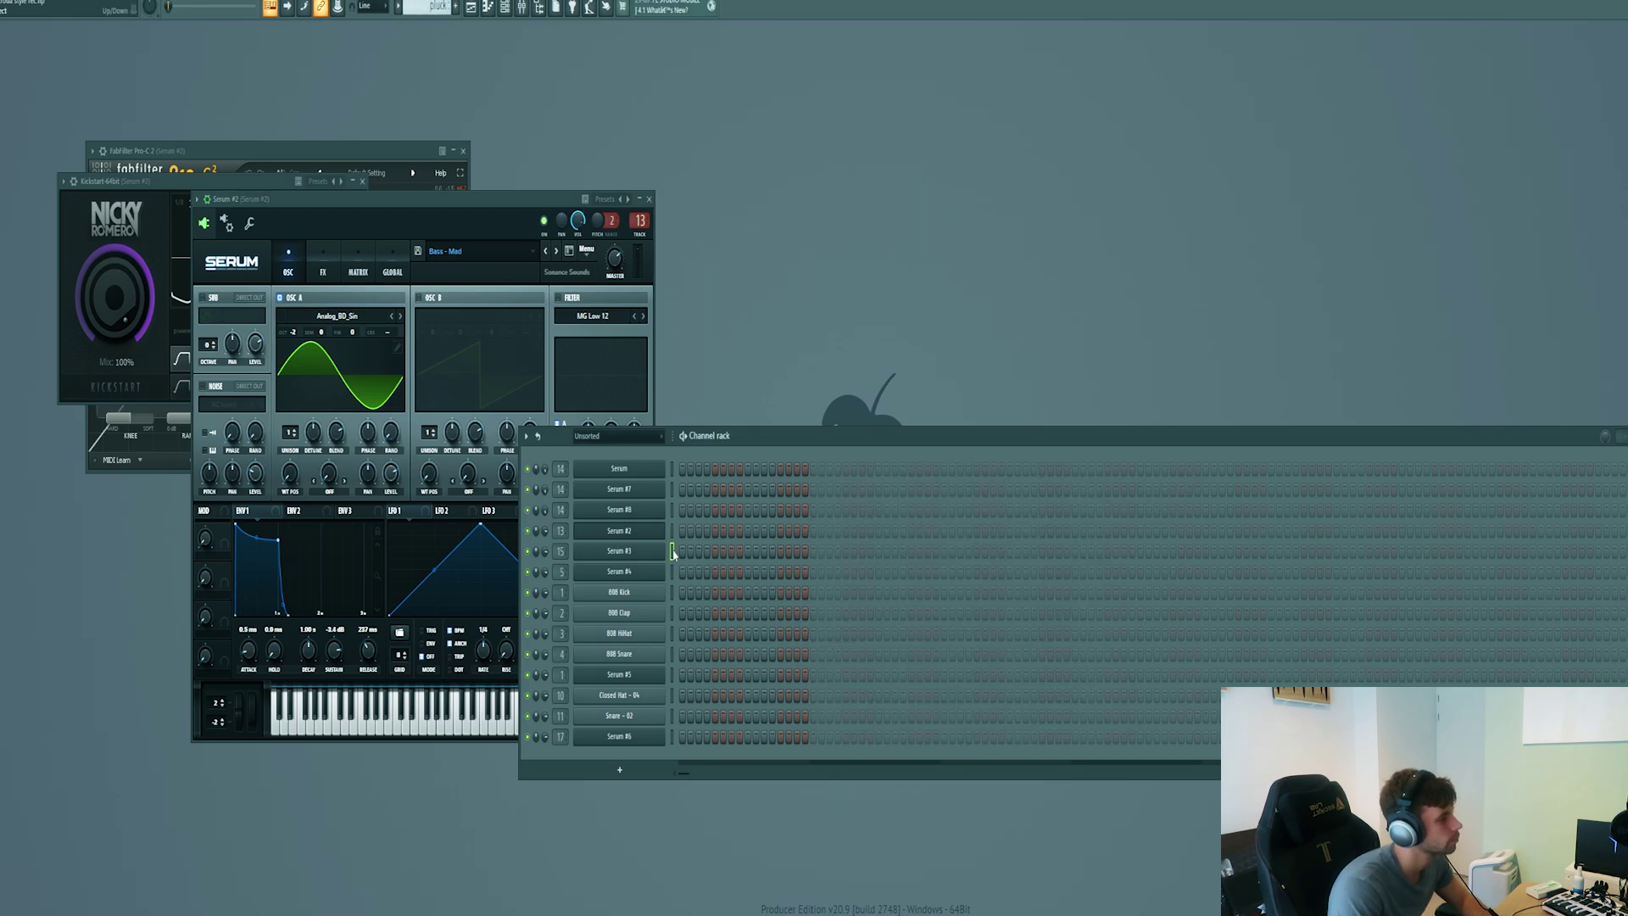
key("F7")
key("space")
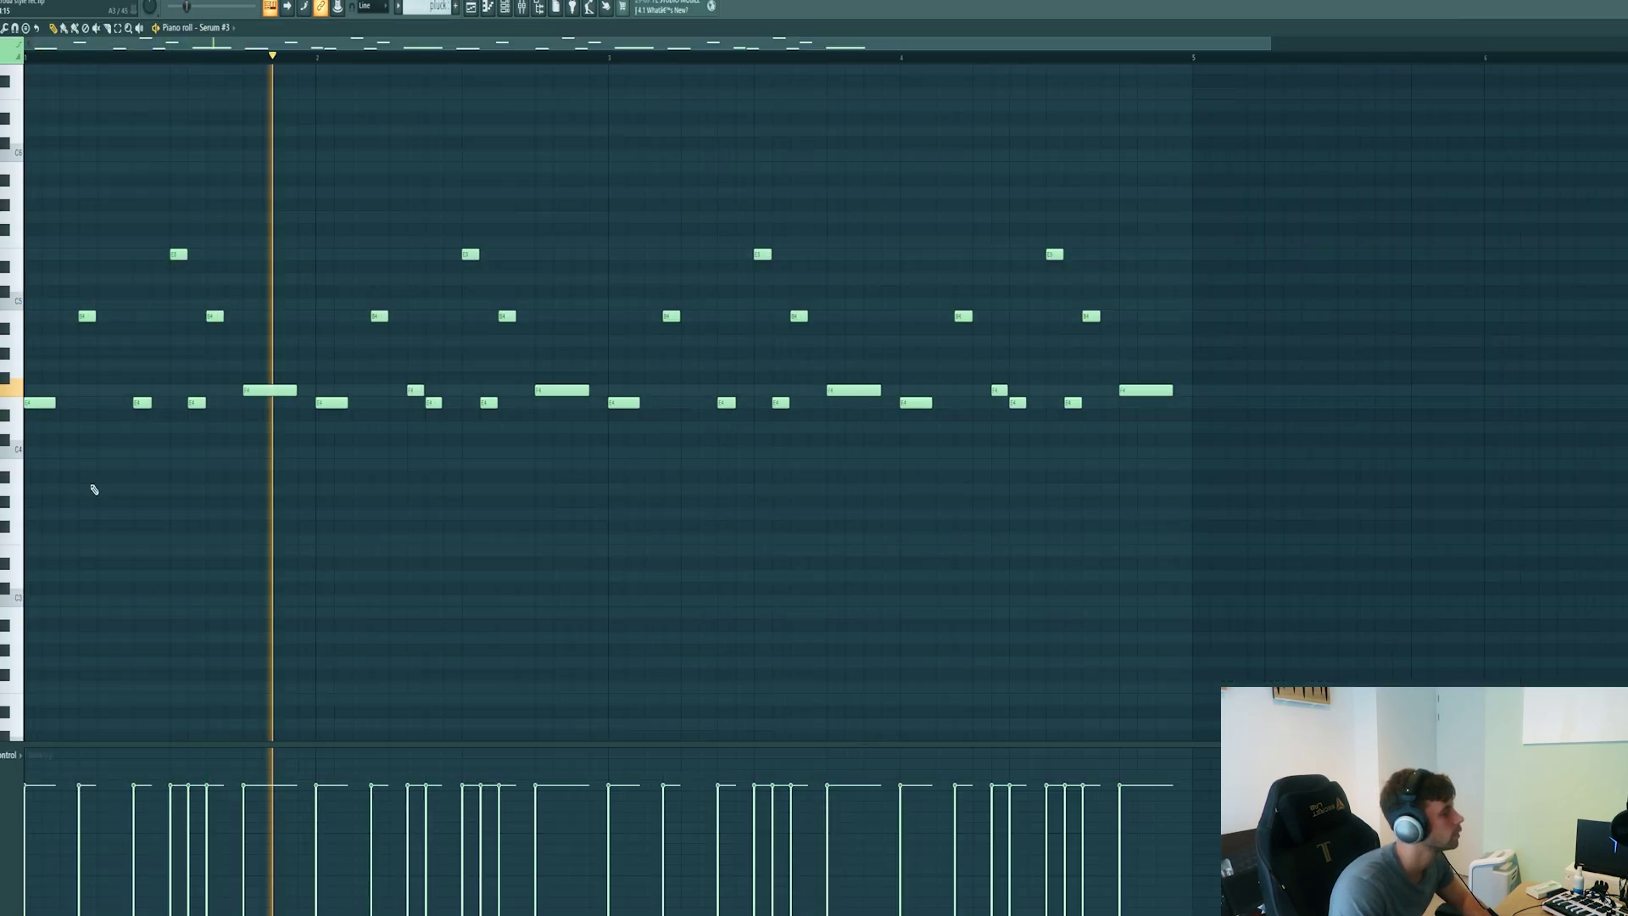
Delete the pluck note at bar 2's start and loop playback over bars 1–2.
key("space")
key("space")
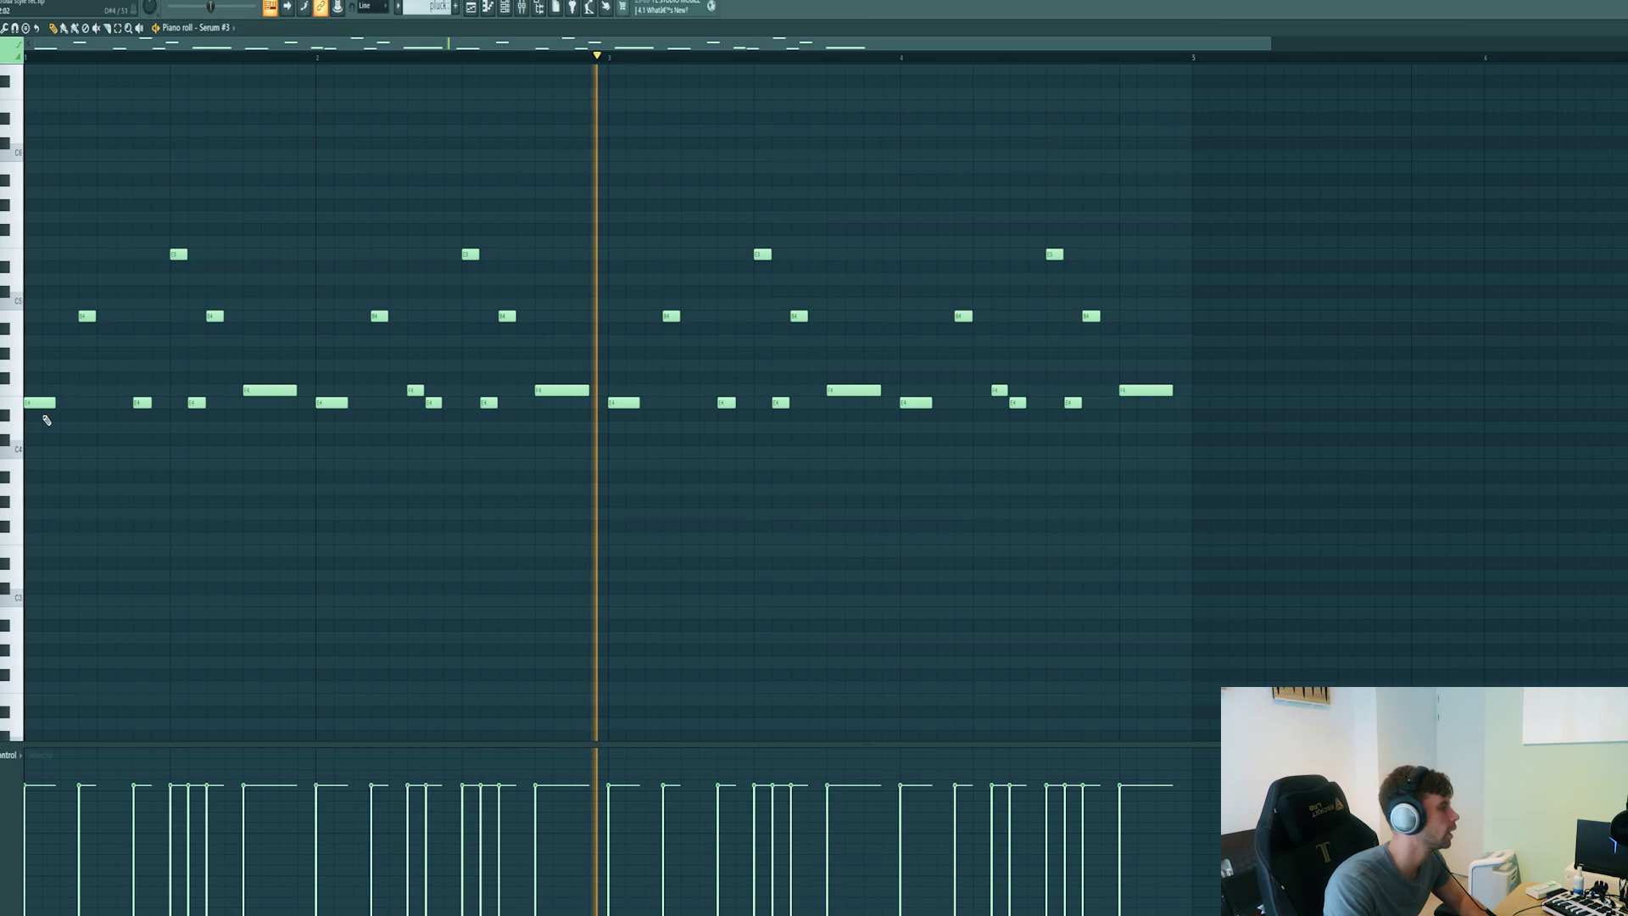
key("space")
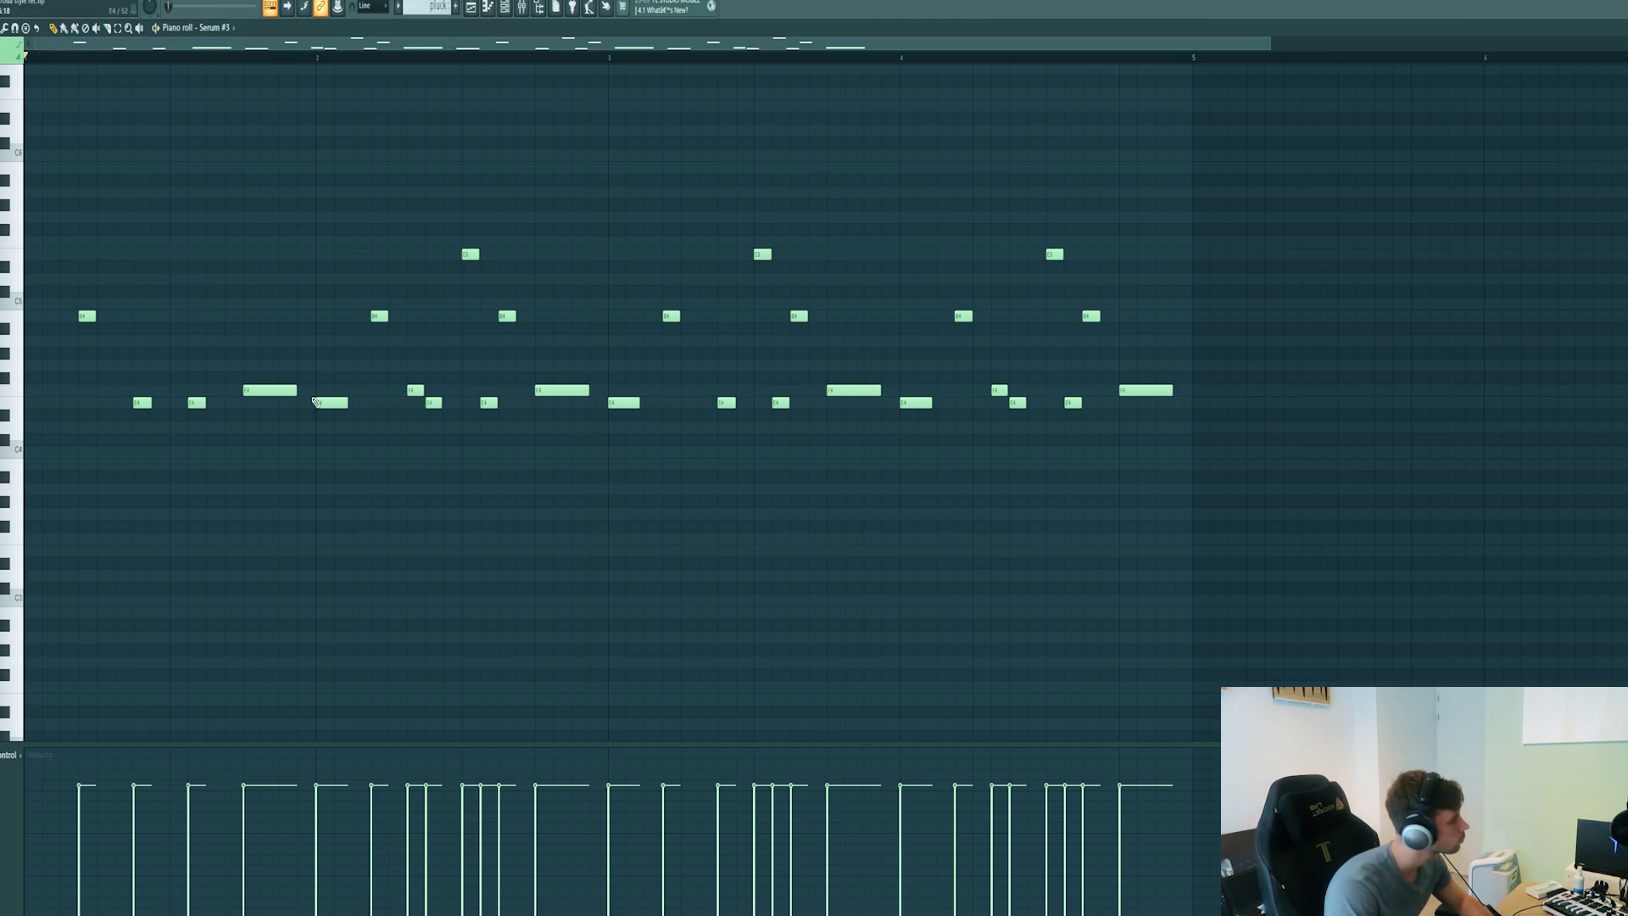
key("space")
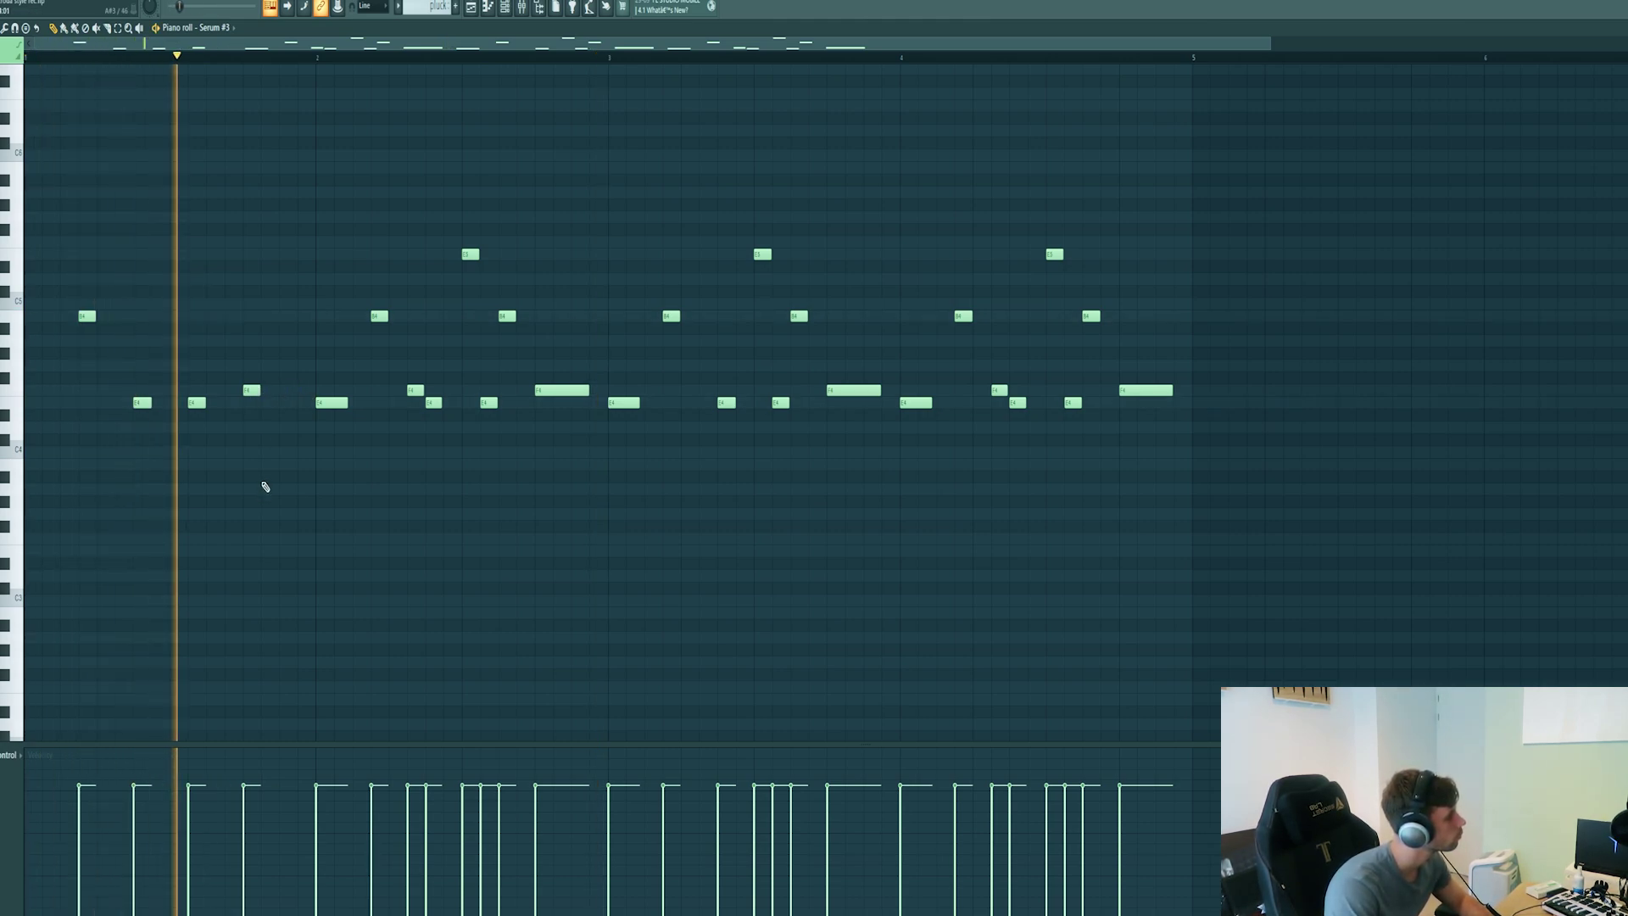
key("space")
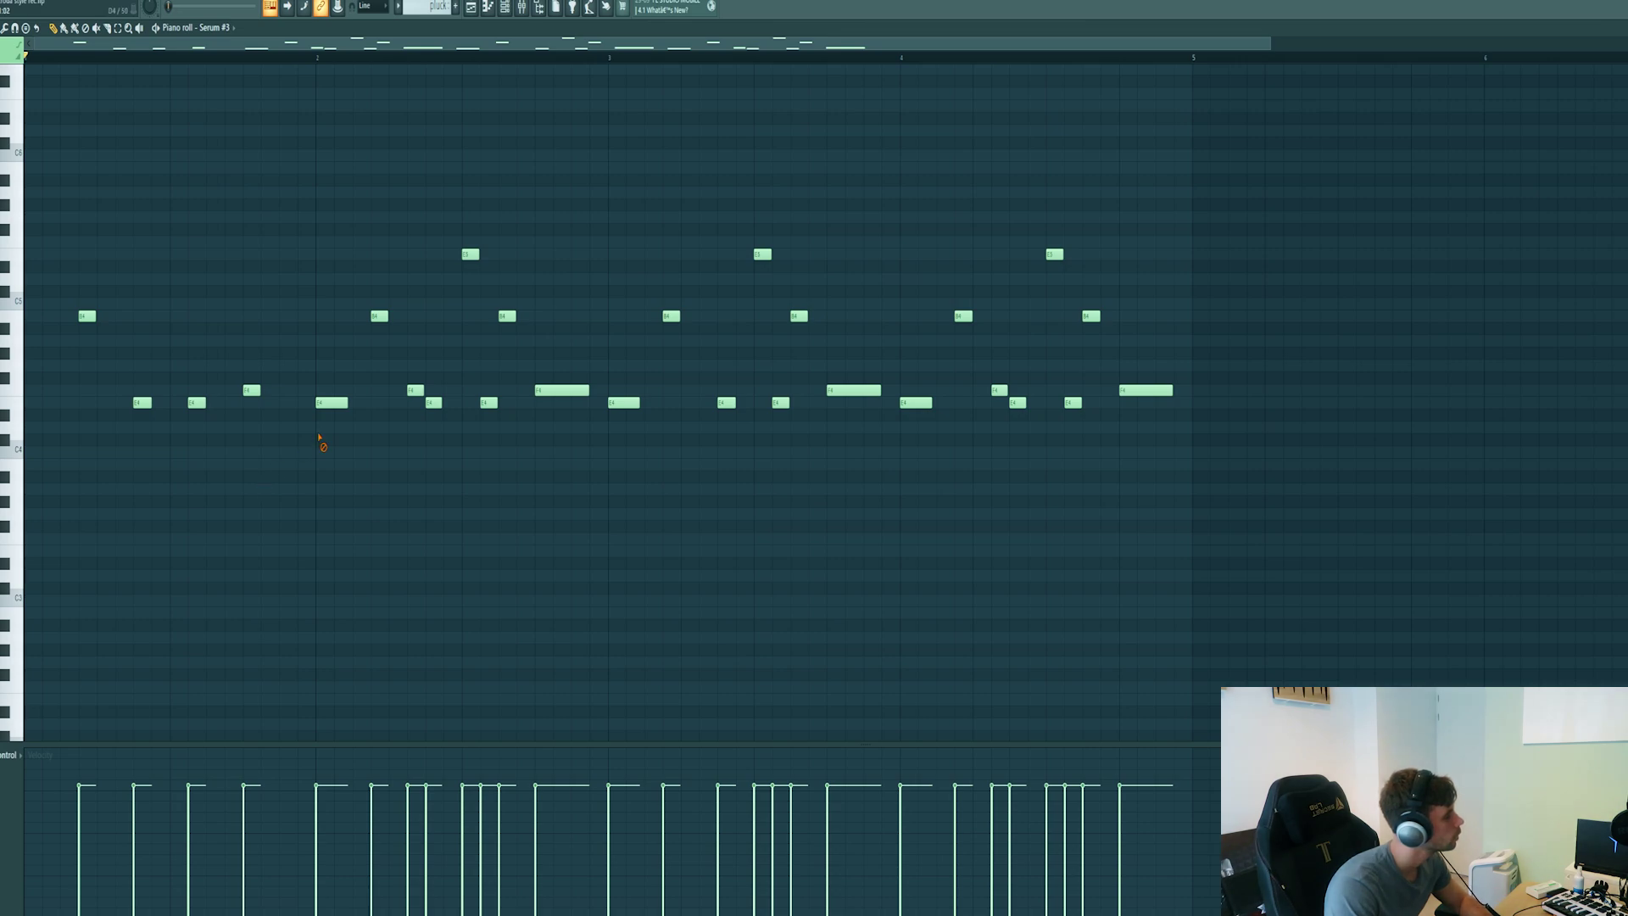
right_click(332, 402)
key("space")
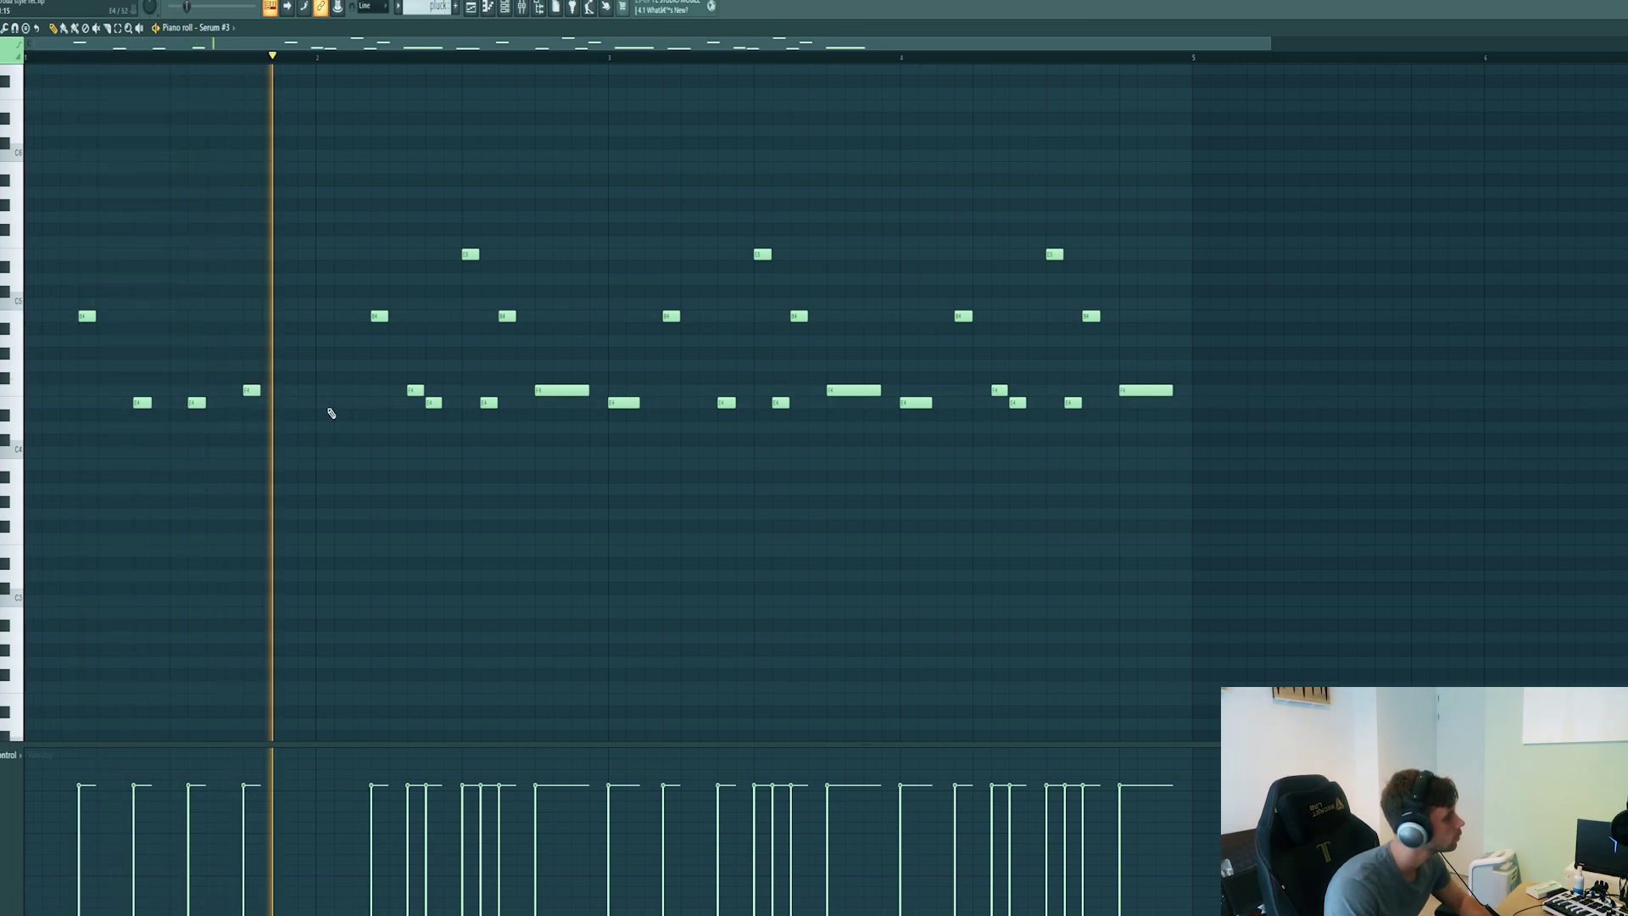
key("space")
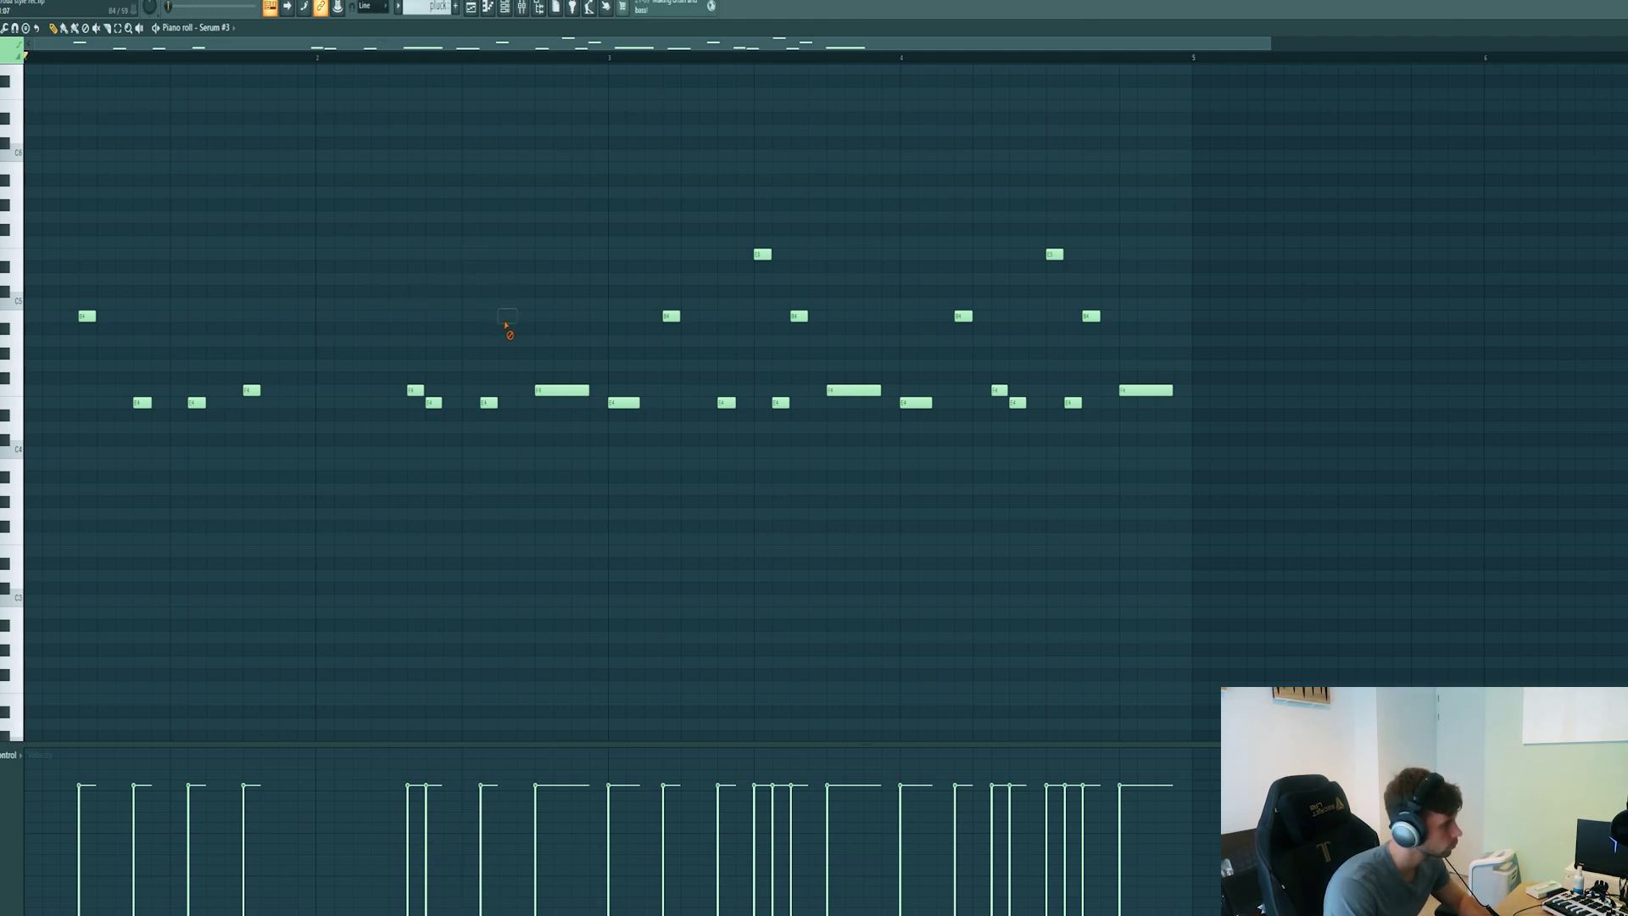
key("space")
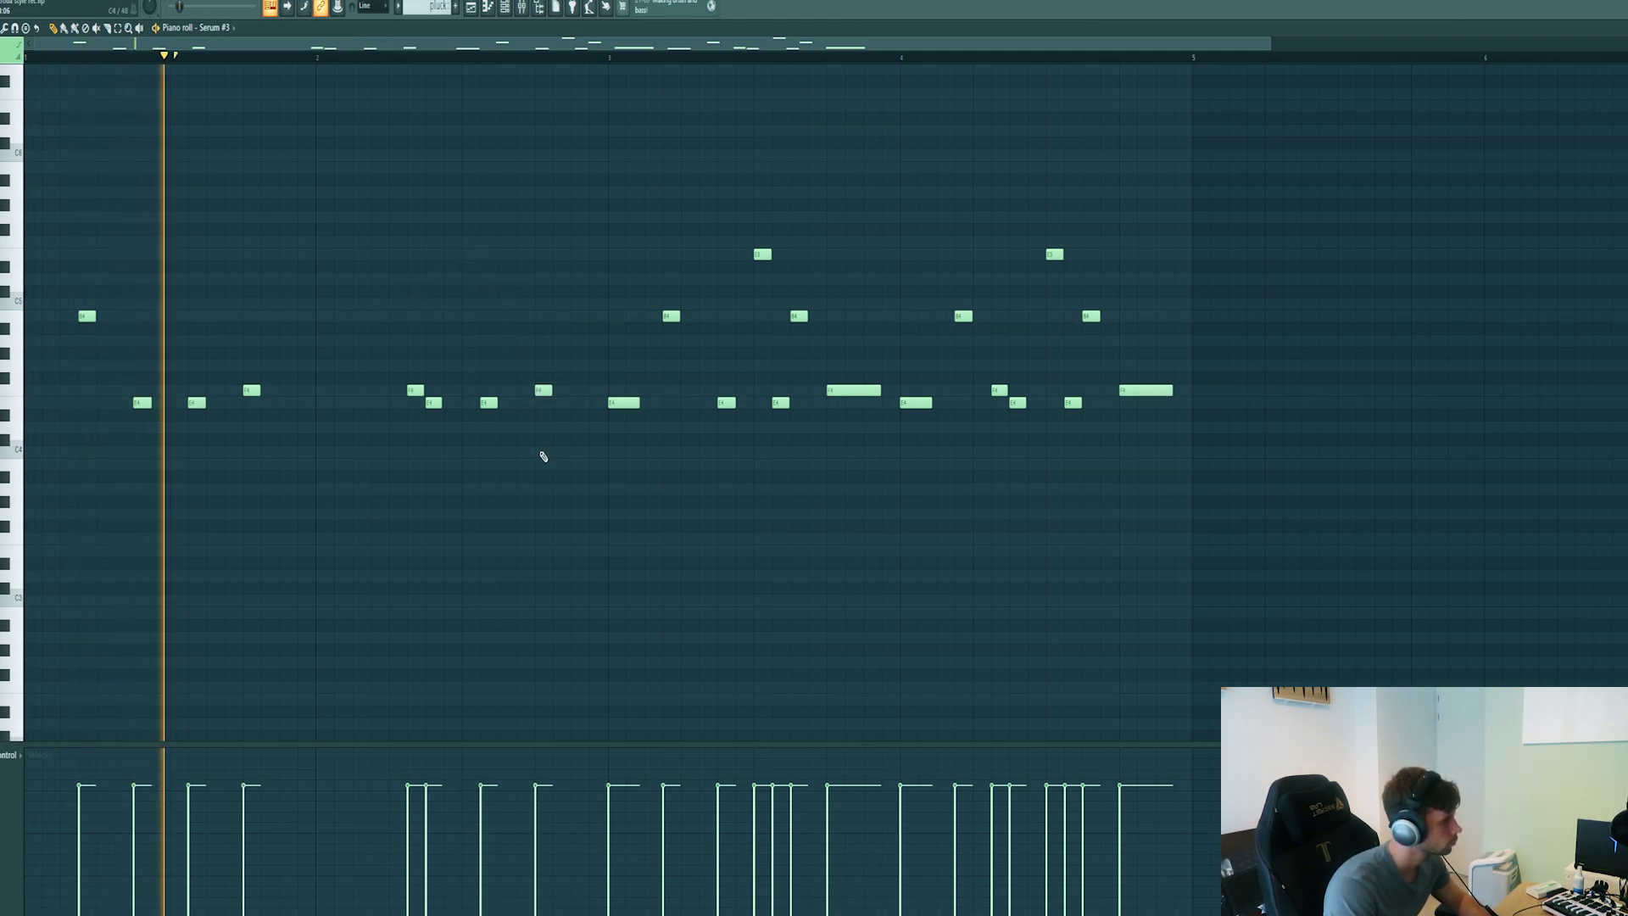
left_click_drag(621, 67, 255, 200)
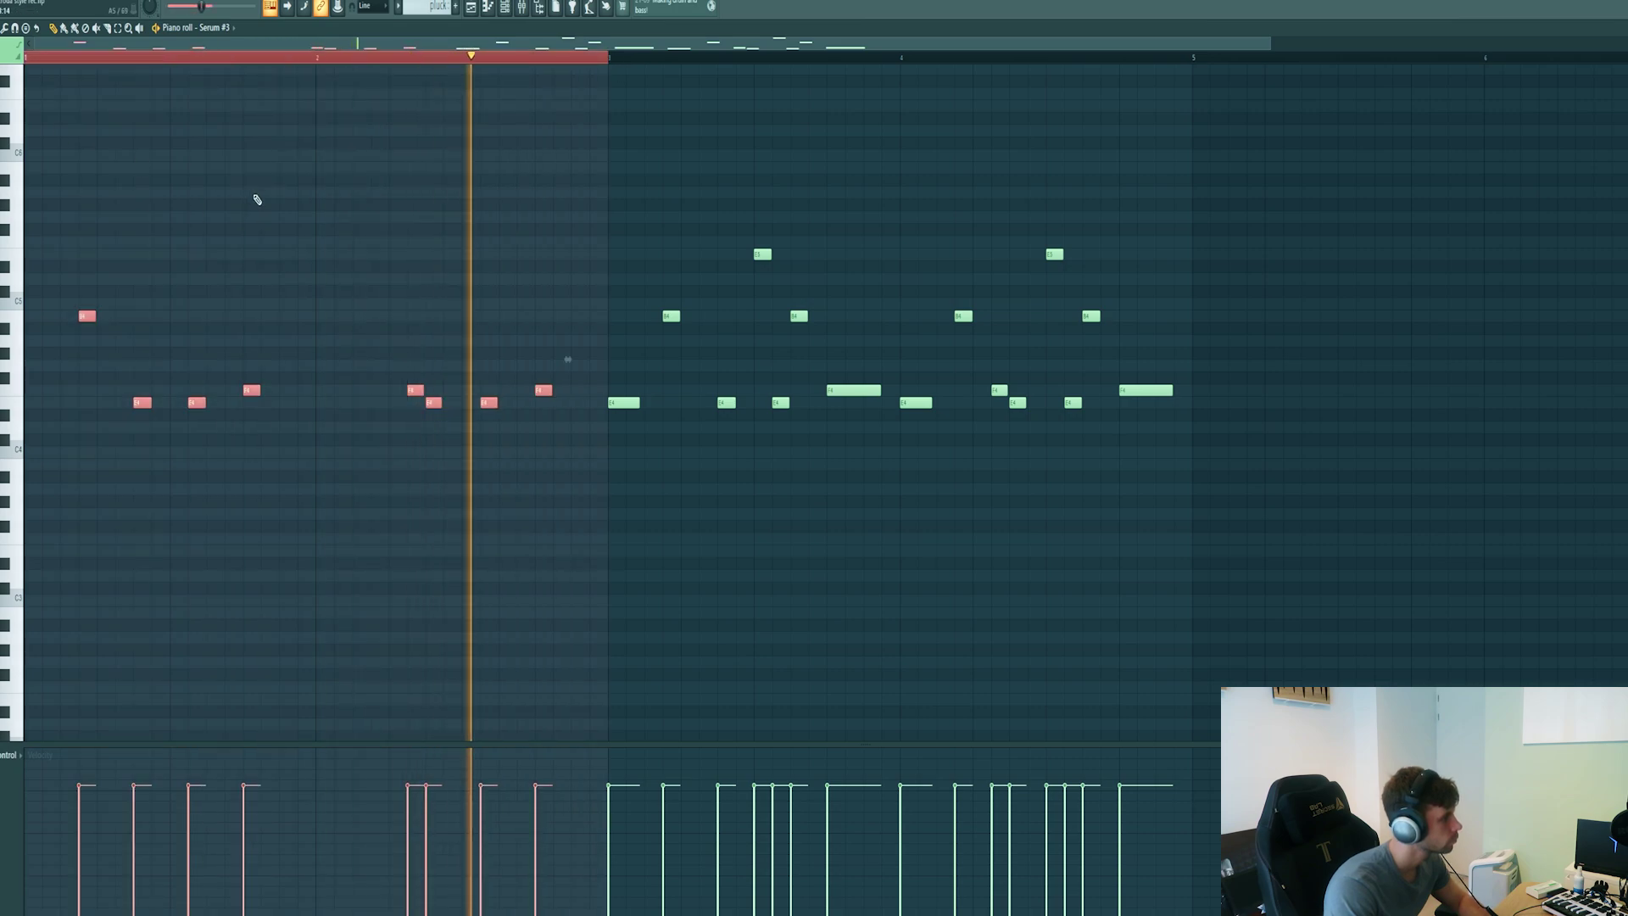
Clear the bars 3–4 notes and duplicate the bars 1–2 phrase into them.
right_click(624, 402)
right_click(671, 316)
right_click(727, 402)
right_click(780, 402)
left_click_drag(752, 255, 1255, 487)
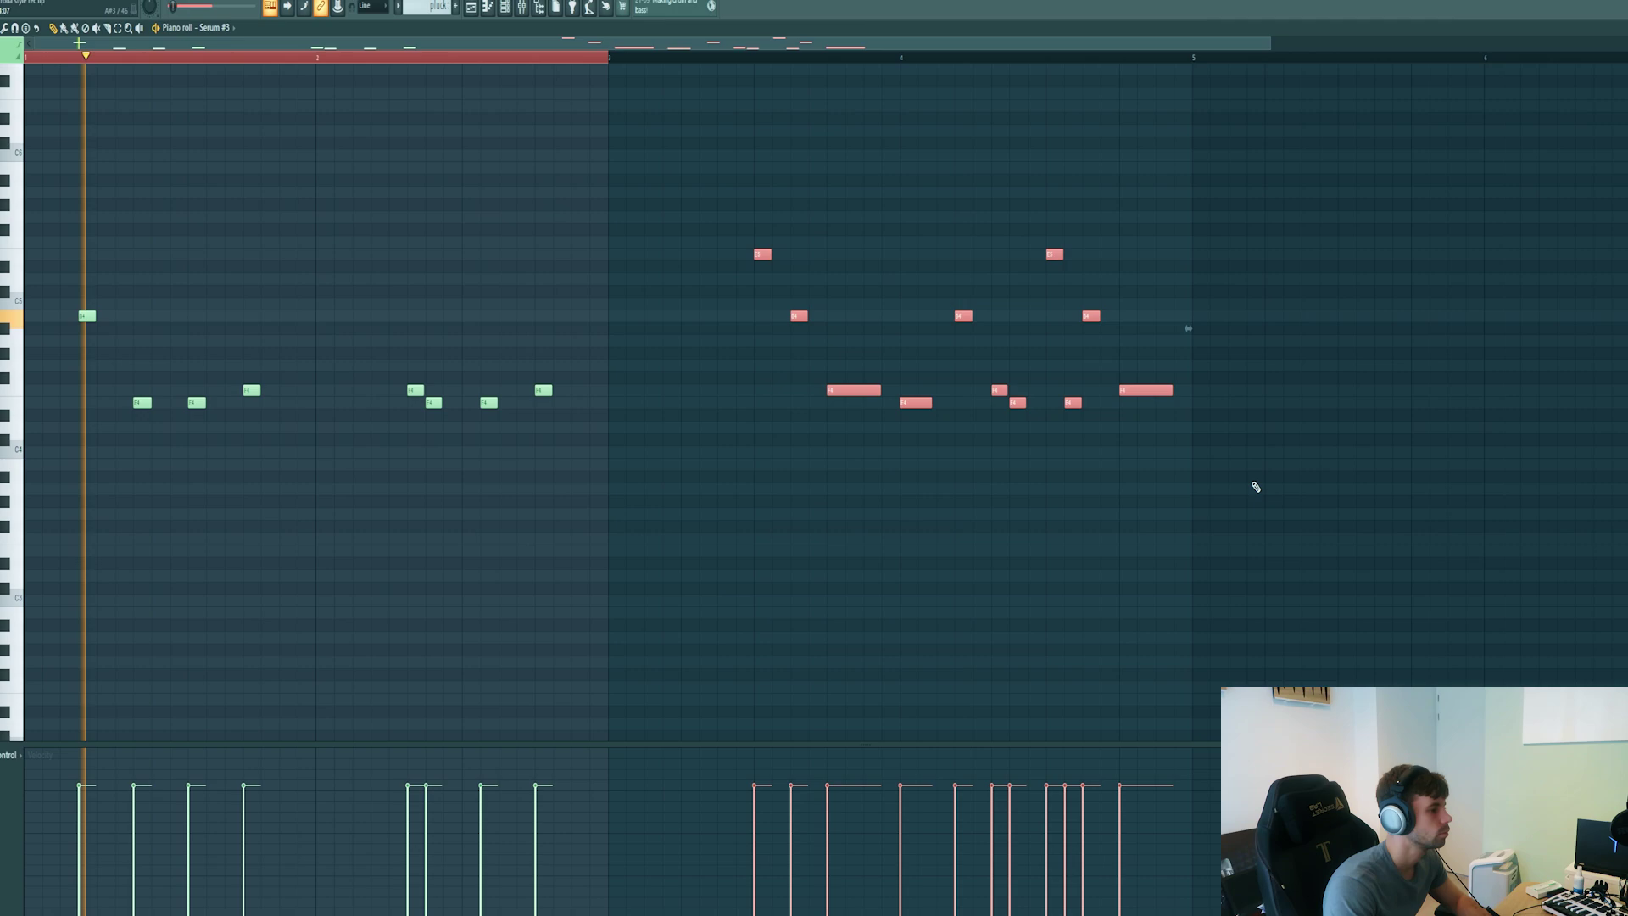
key("Delete")
key("ctrl+b")
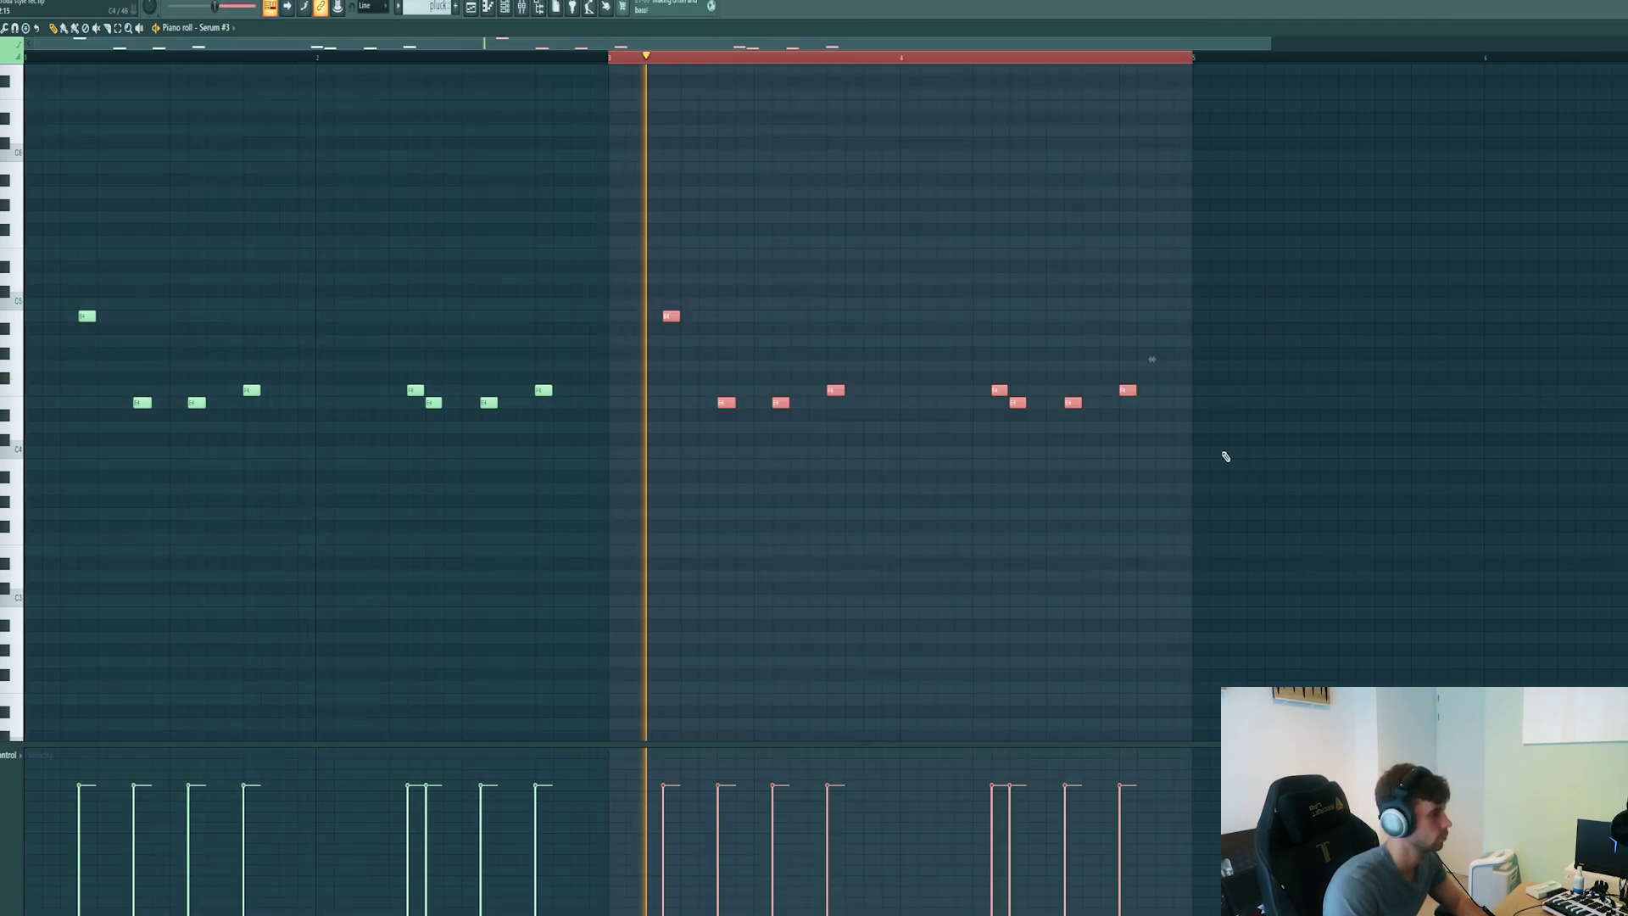
key("space")
key("ctrl+d")
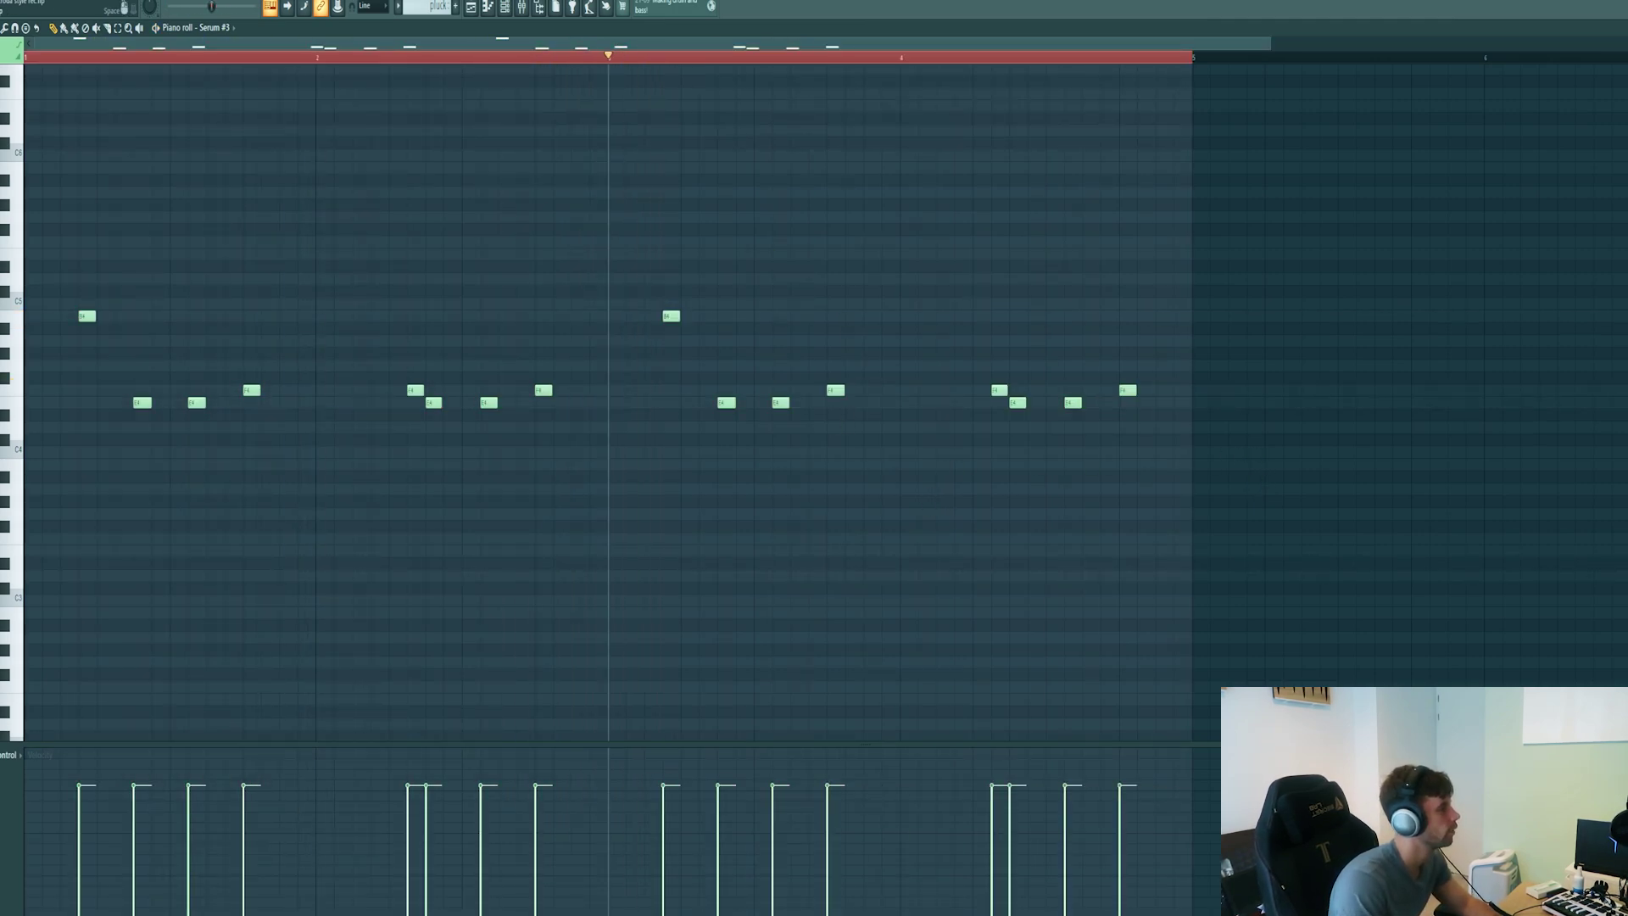
Play the pluck, check CamelCrusher, and solo Pro-Q 3's 224 Hz cut and high boost bands.
key("F7")
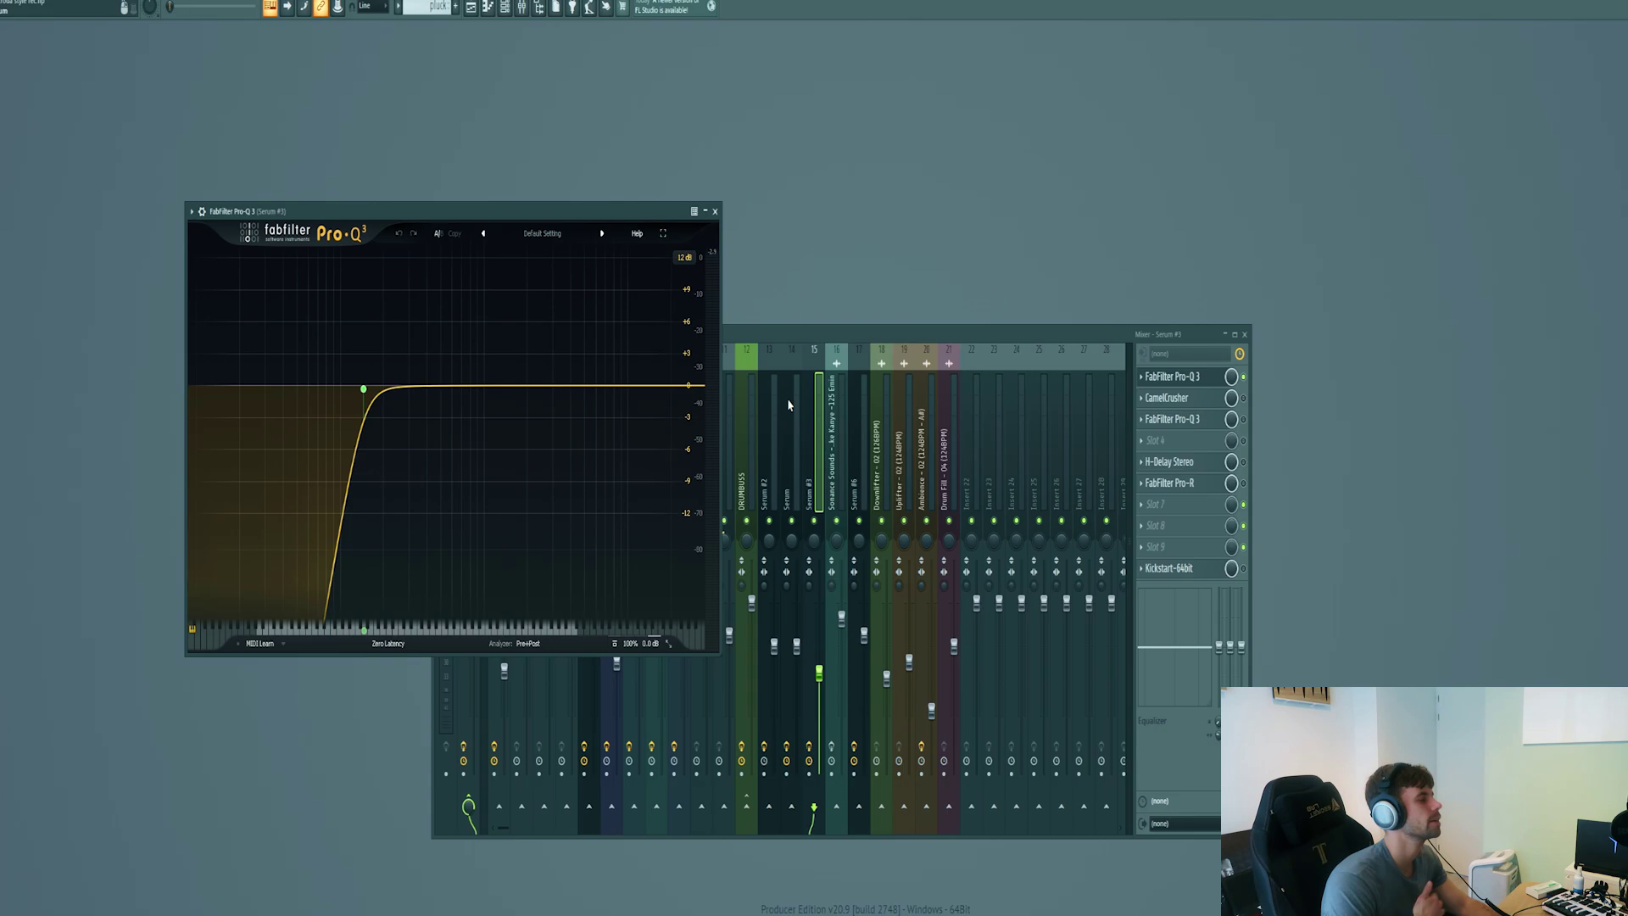
key("space")
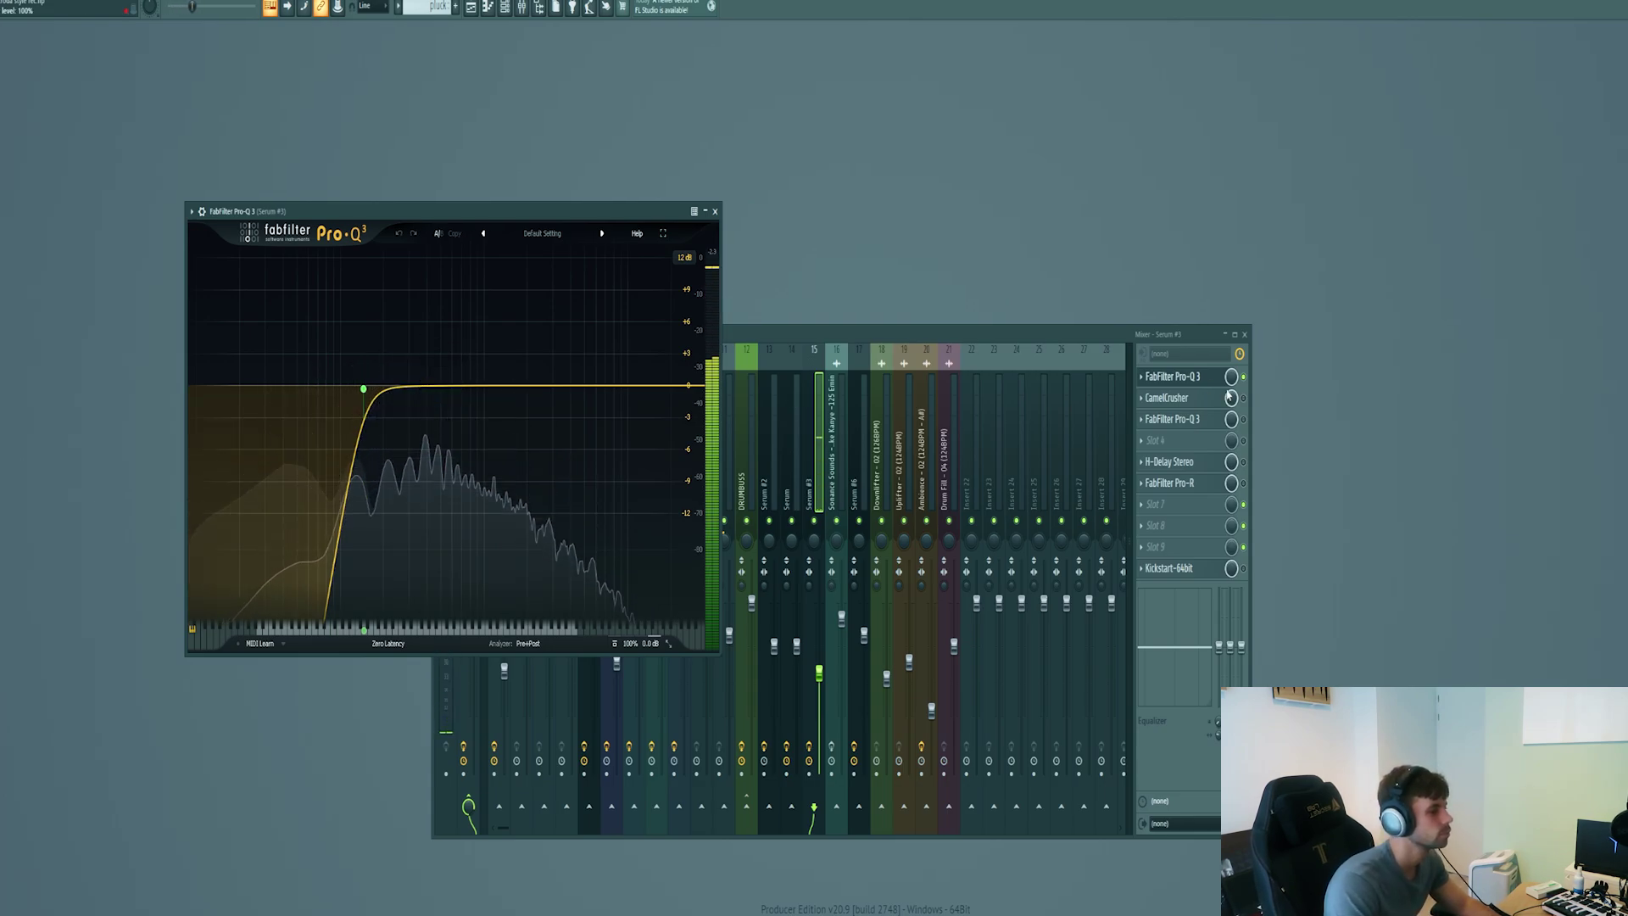
left_click(1210, 403)
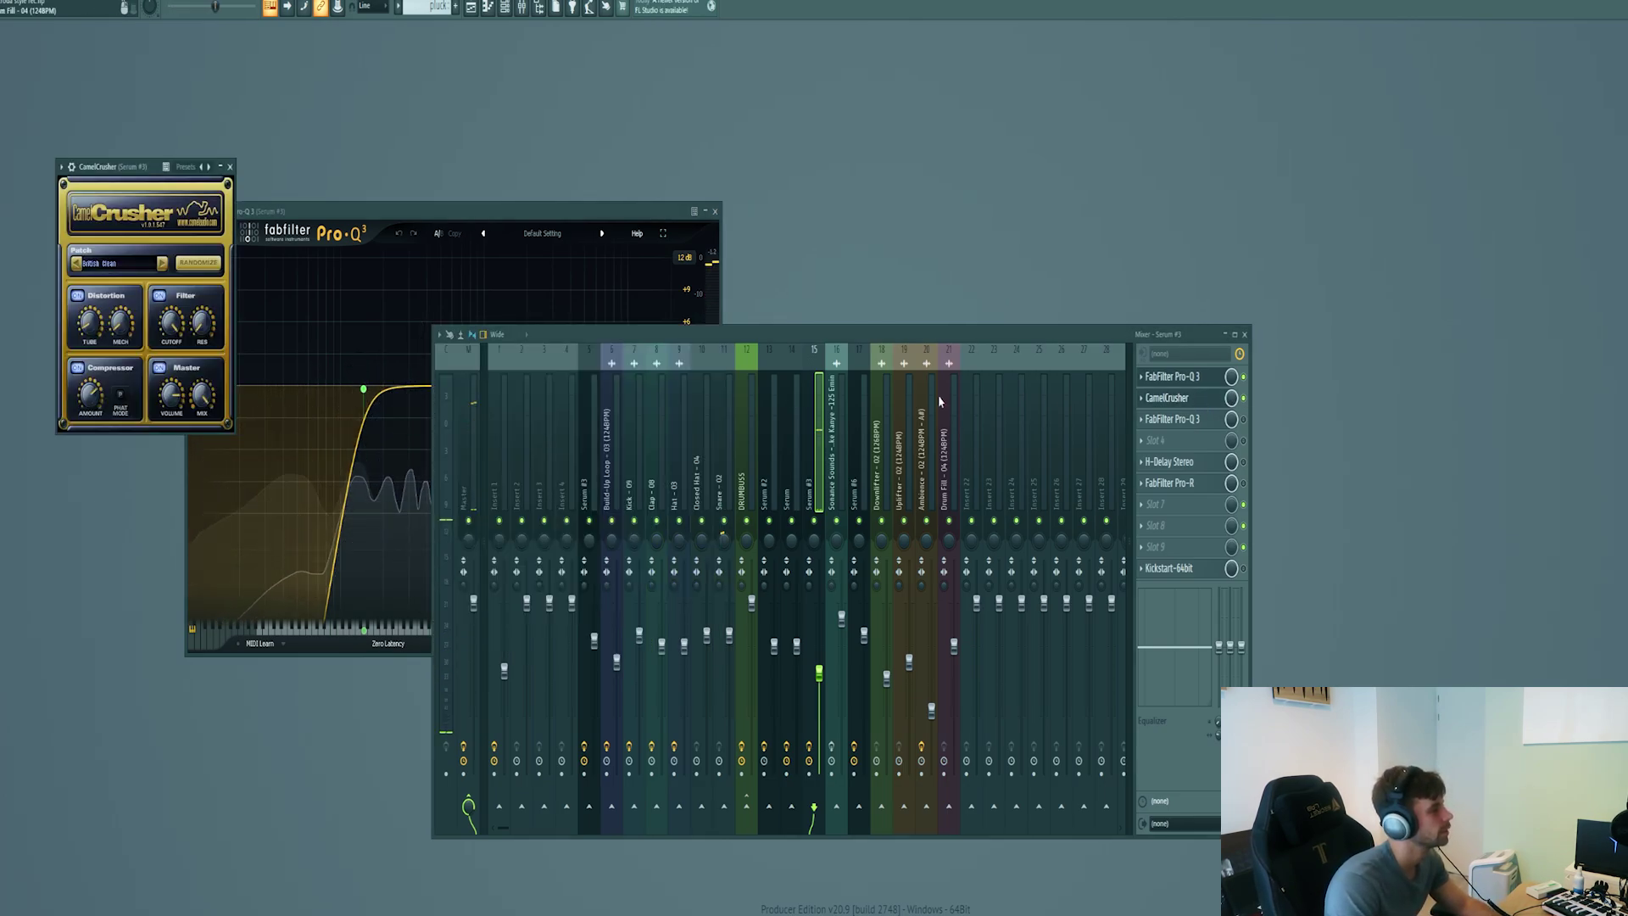
left_click(1214, 423)
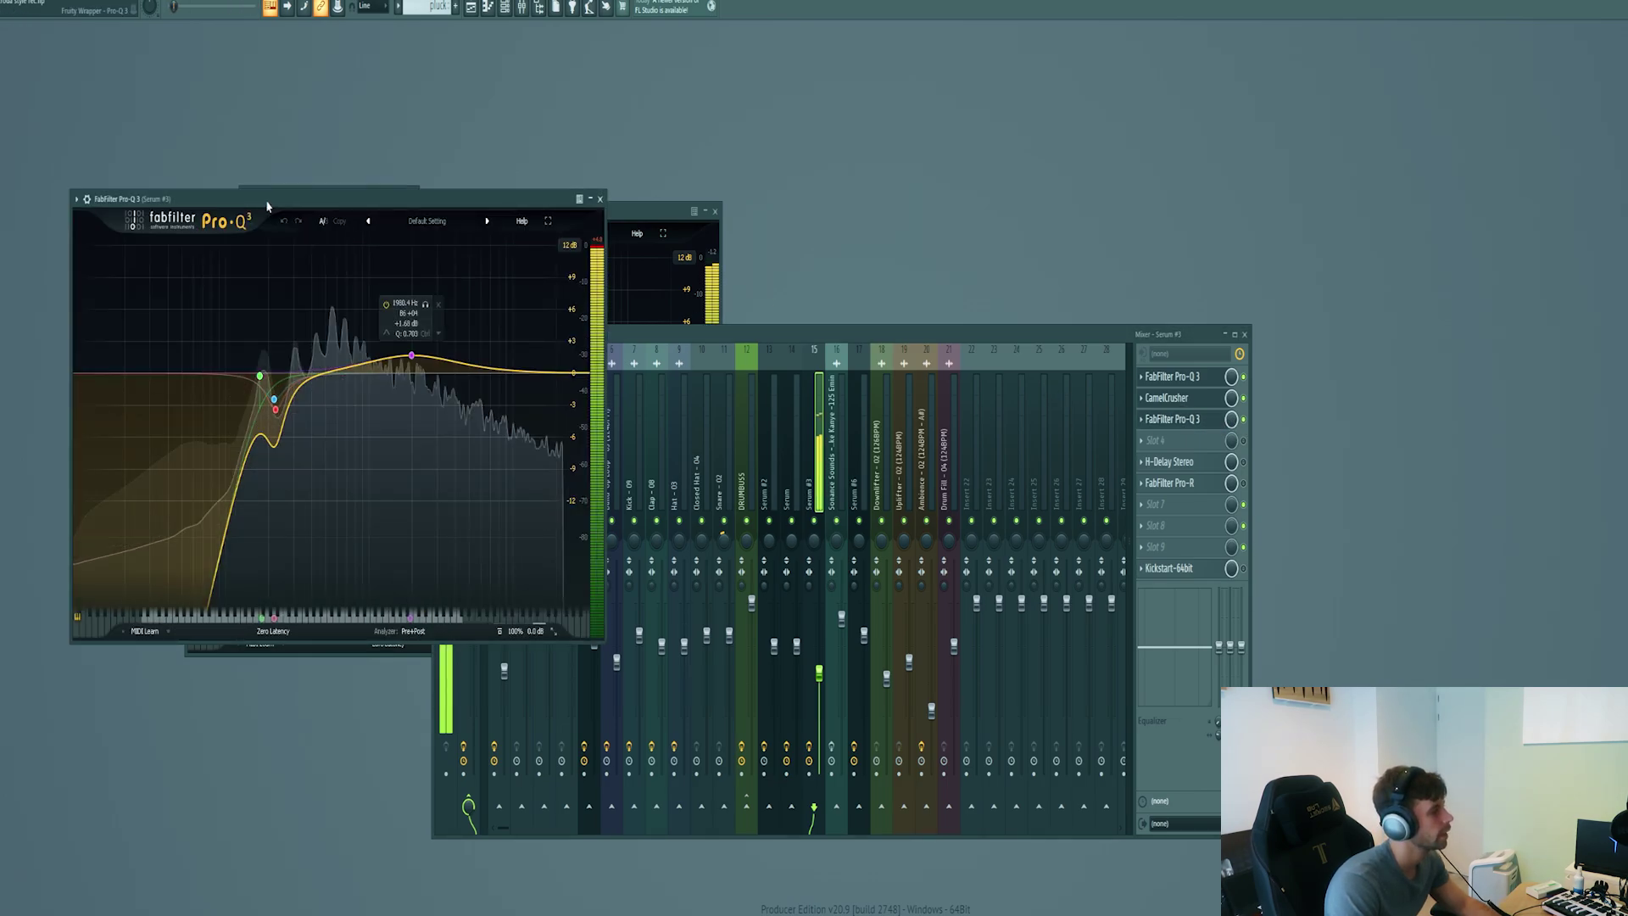
left_click_drag(268, 206, 435, 206)
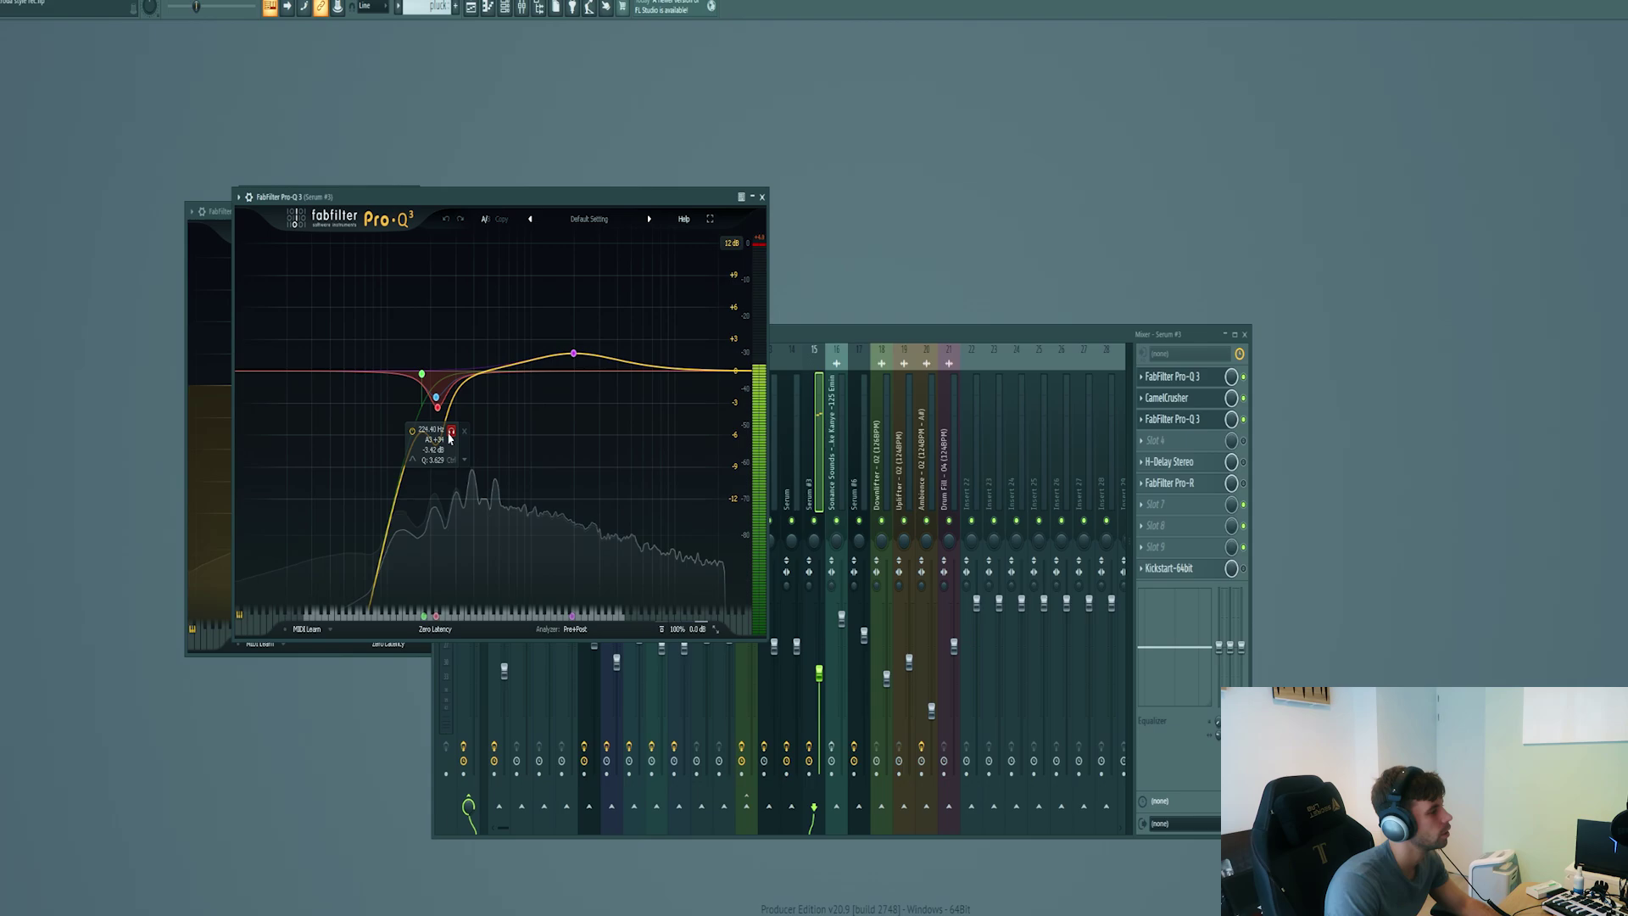
left_click(451, 431)
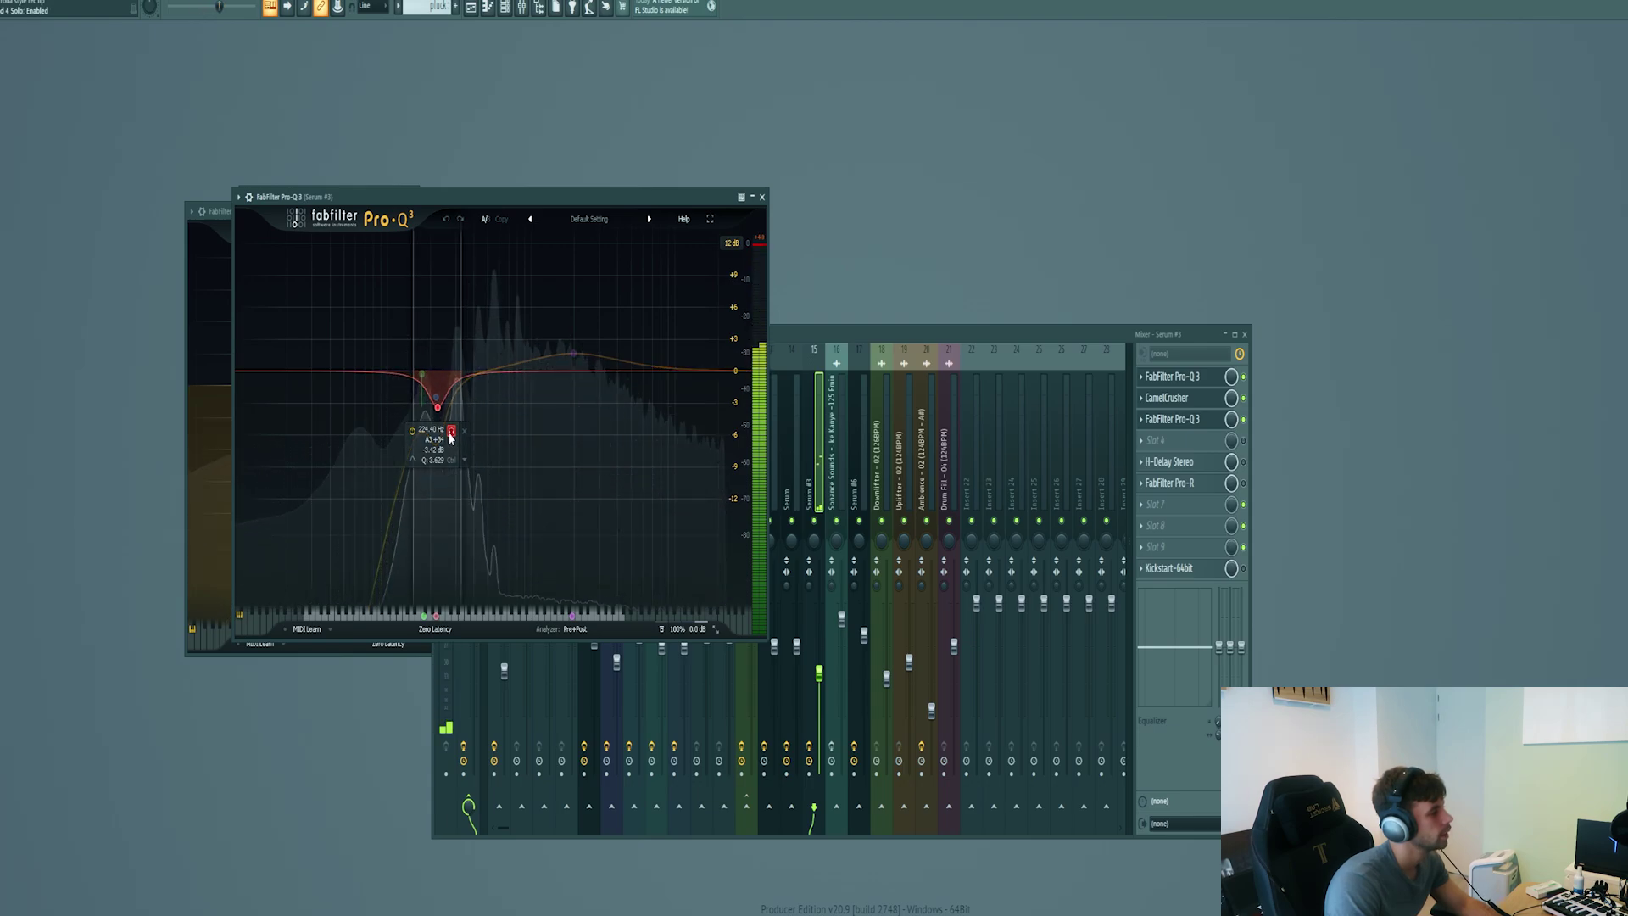
left_click(451, 432)
left_click(587, 302)
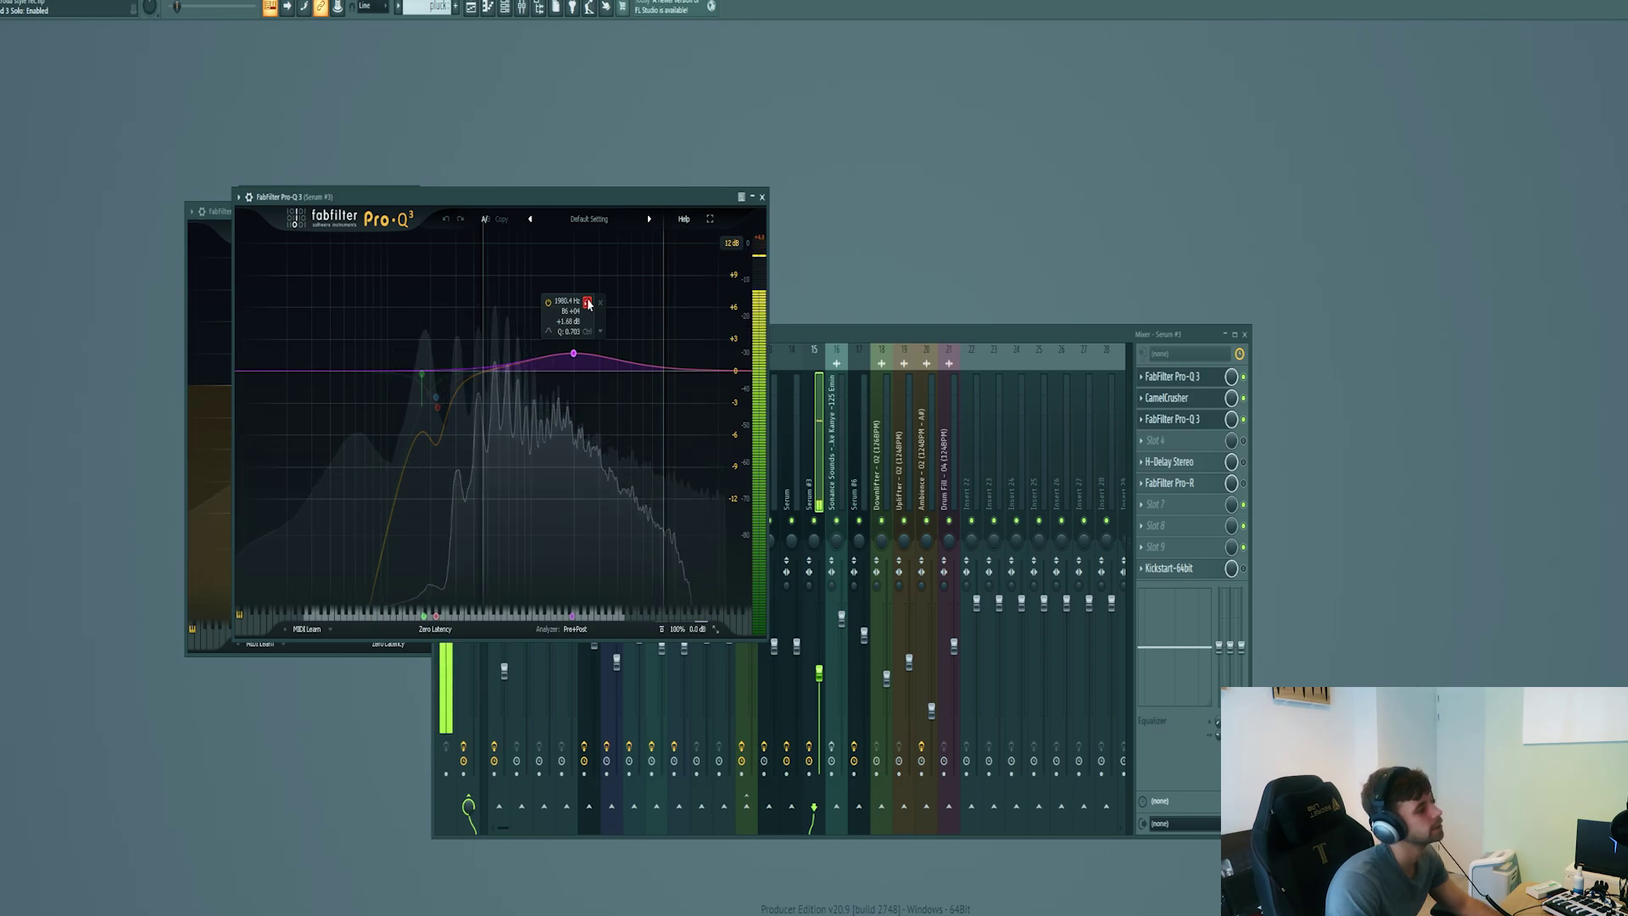
left_click(587, 302)
Open the H-Delay Stereo, Pro-R reverb and Kickstart effects on the pluck.
left_click(1247, 482)
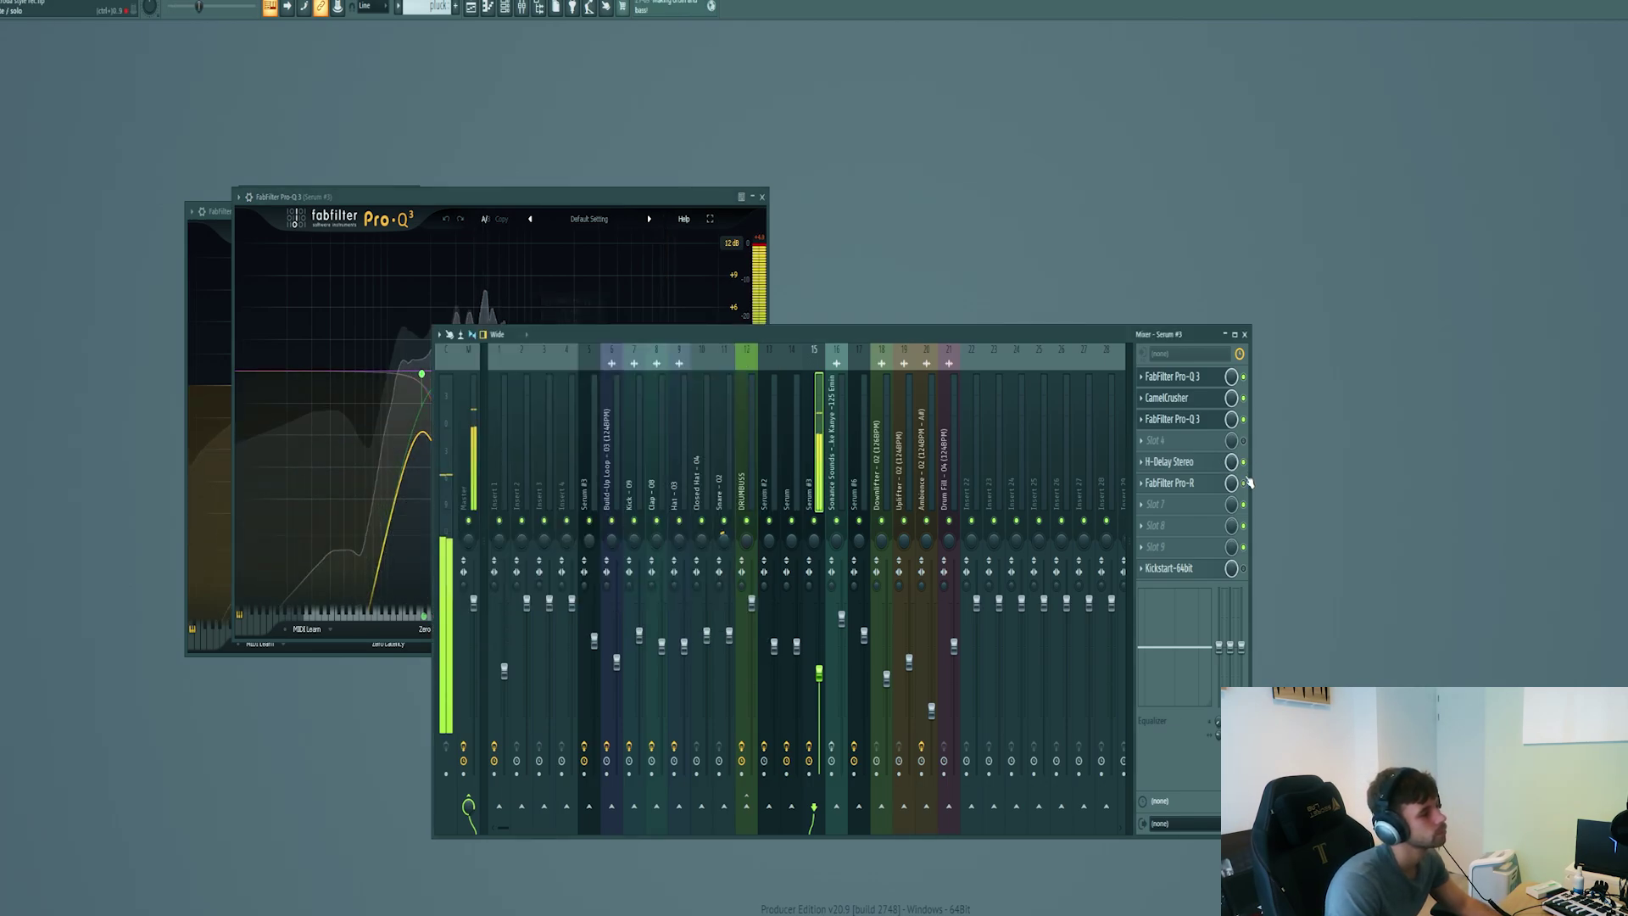
left_click(1192, 467)
left_click(1192, 486)
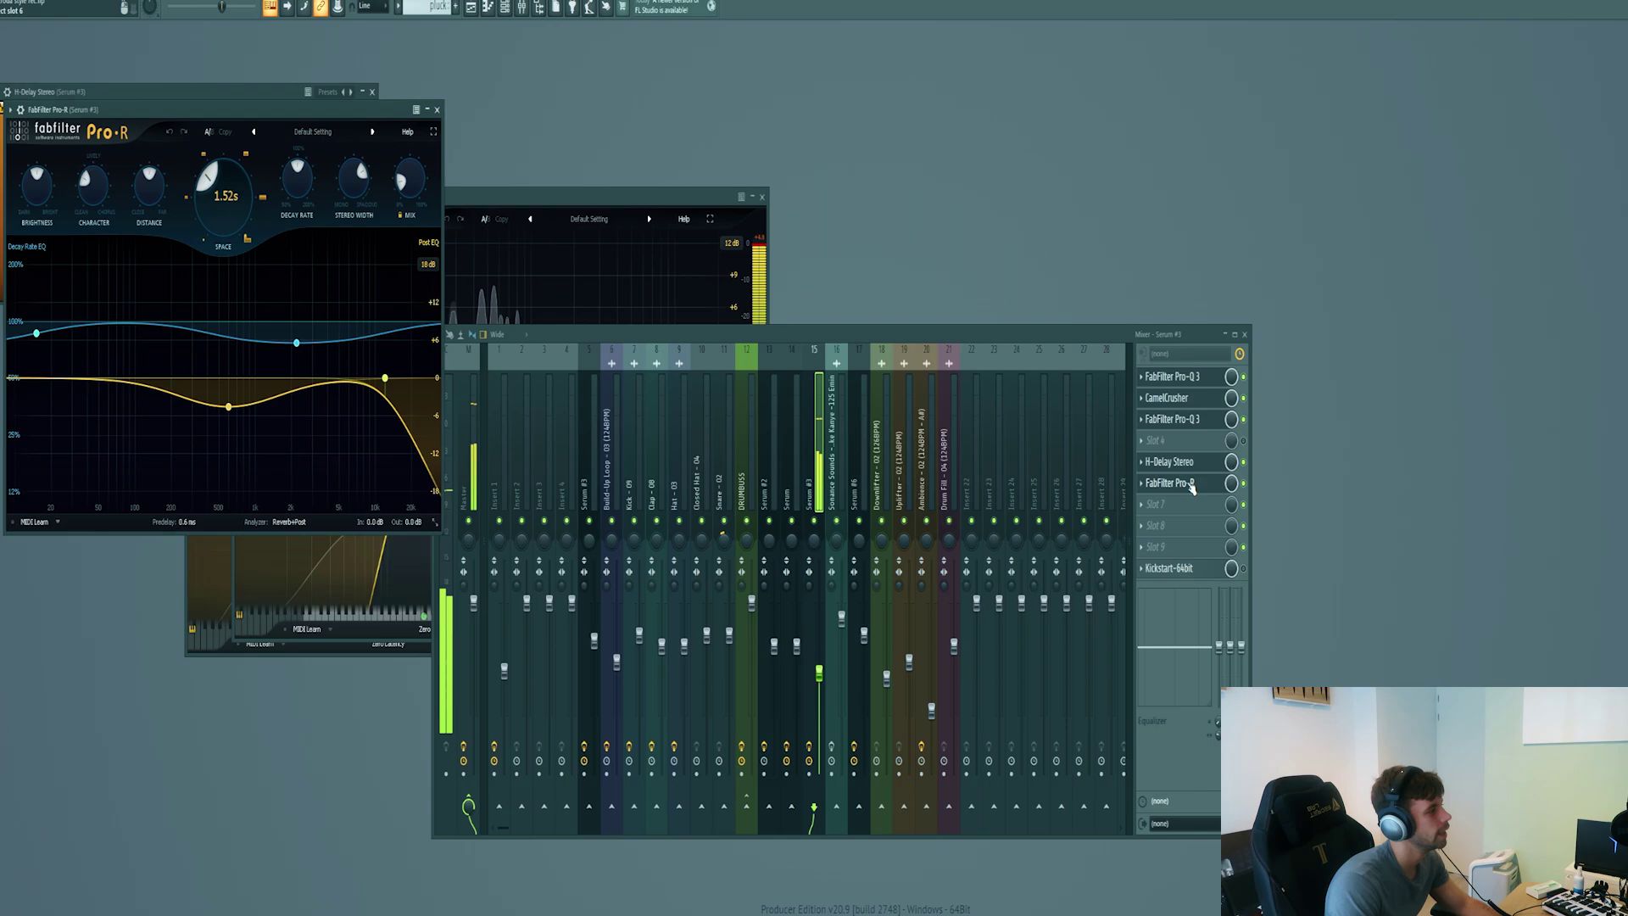
left_click(1192, 487)
left_click(1192, 489)
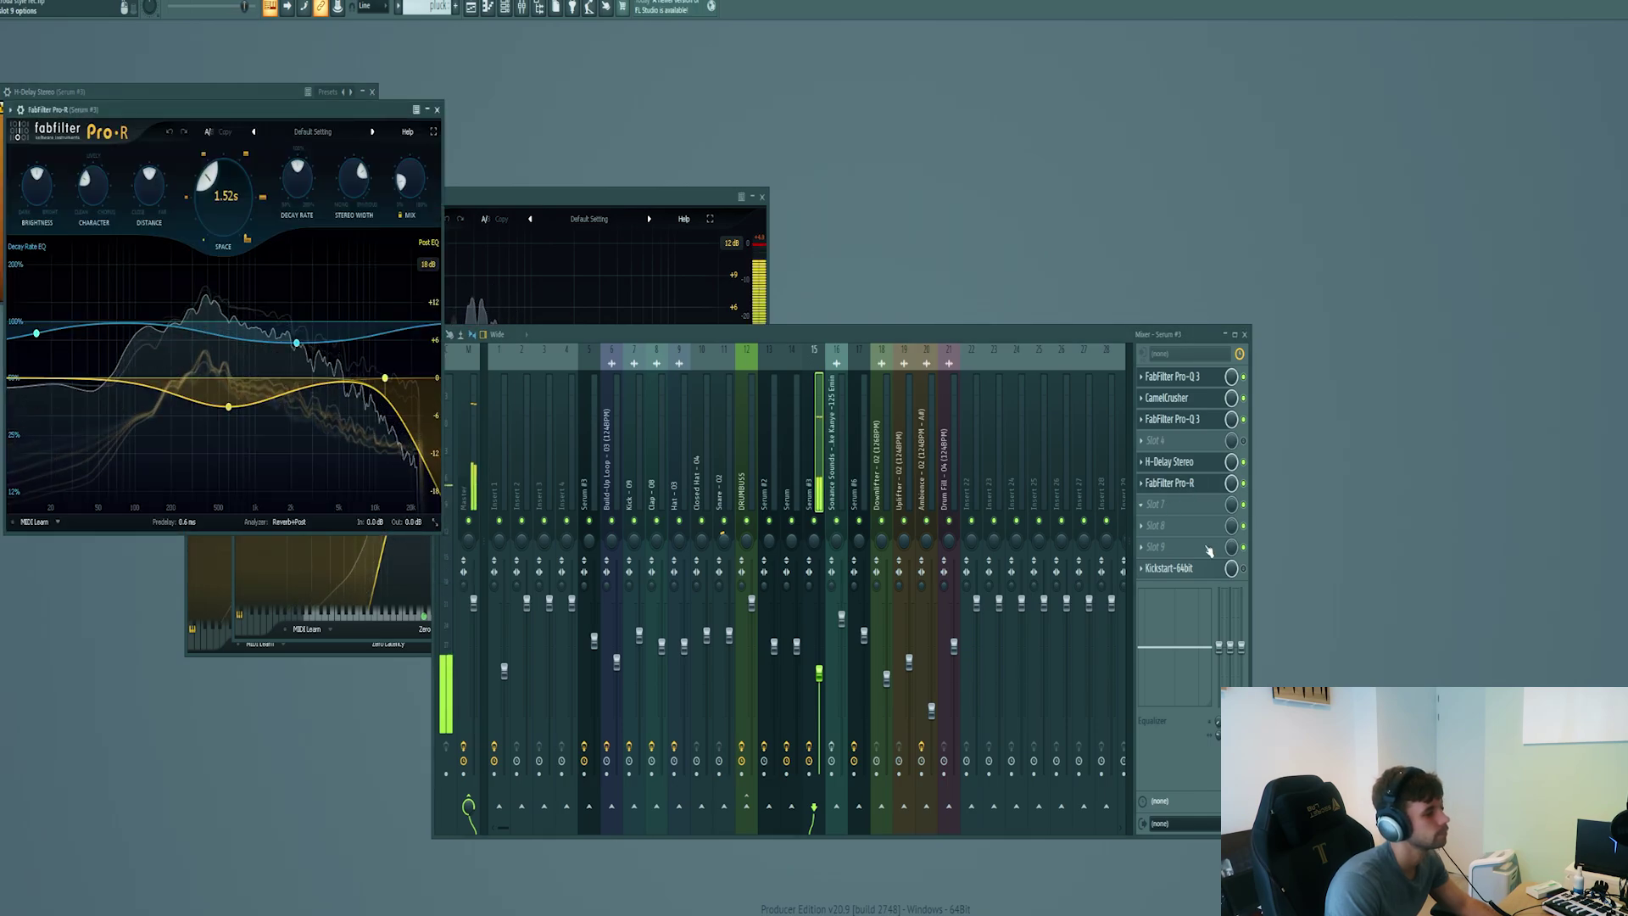
left_click(1168, 569)
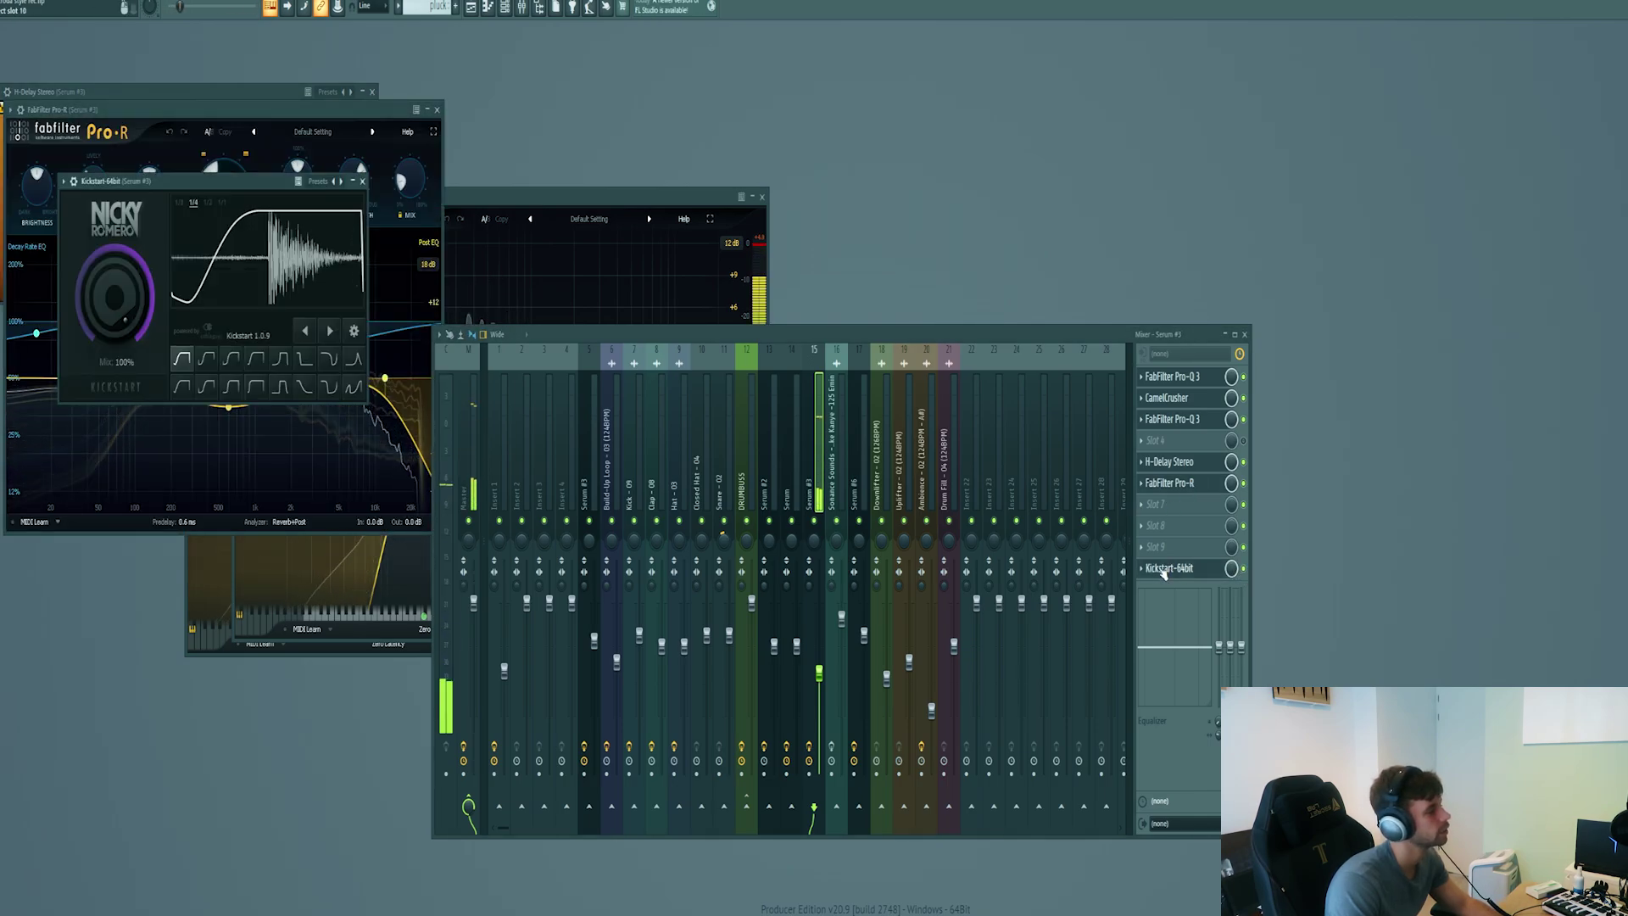
Solo the pluck track in the playlist and play the arrangement from bar 21.
key("F5")
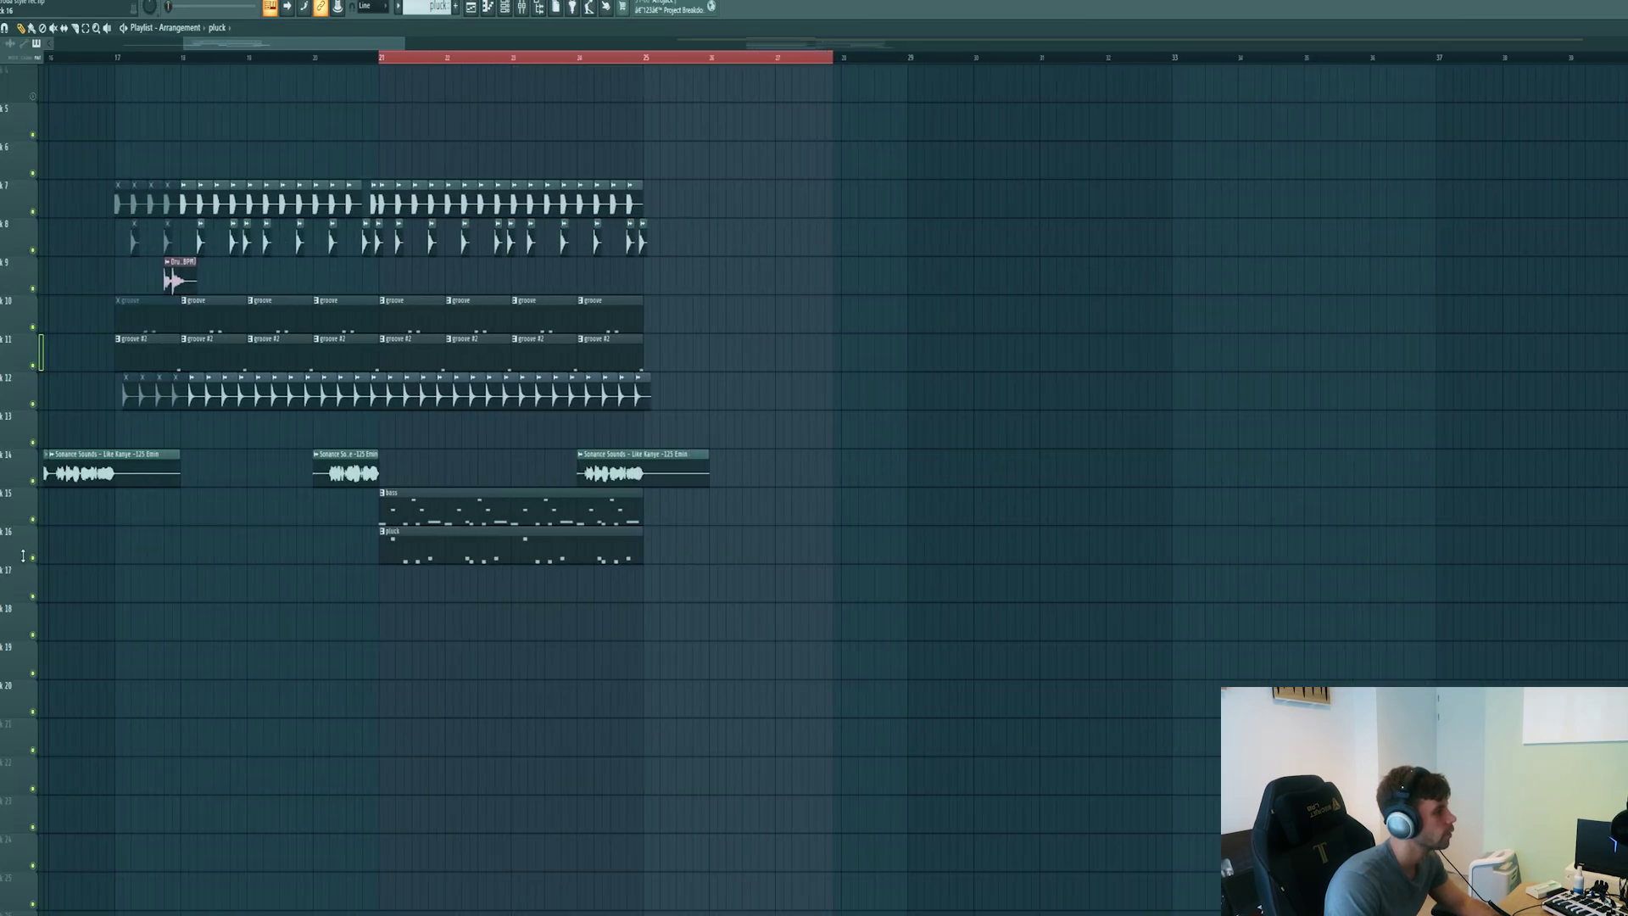
right_click(23, 555)
left_click(38, 528)
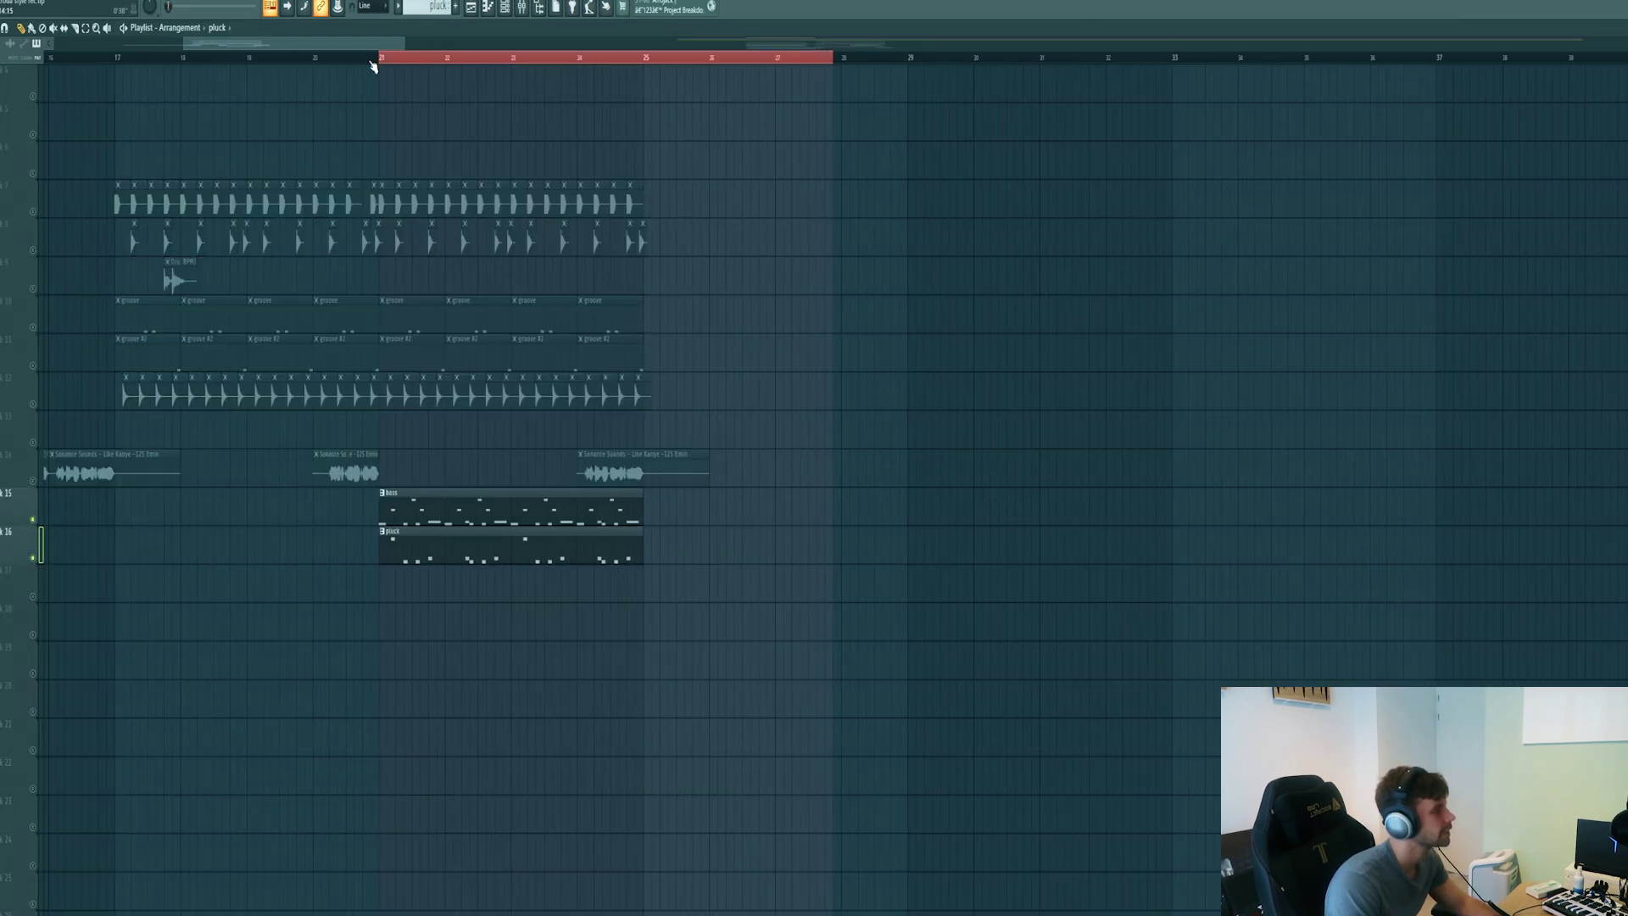
key("space")
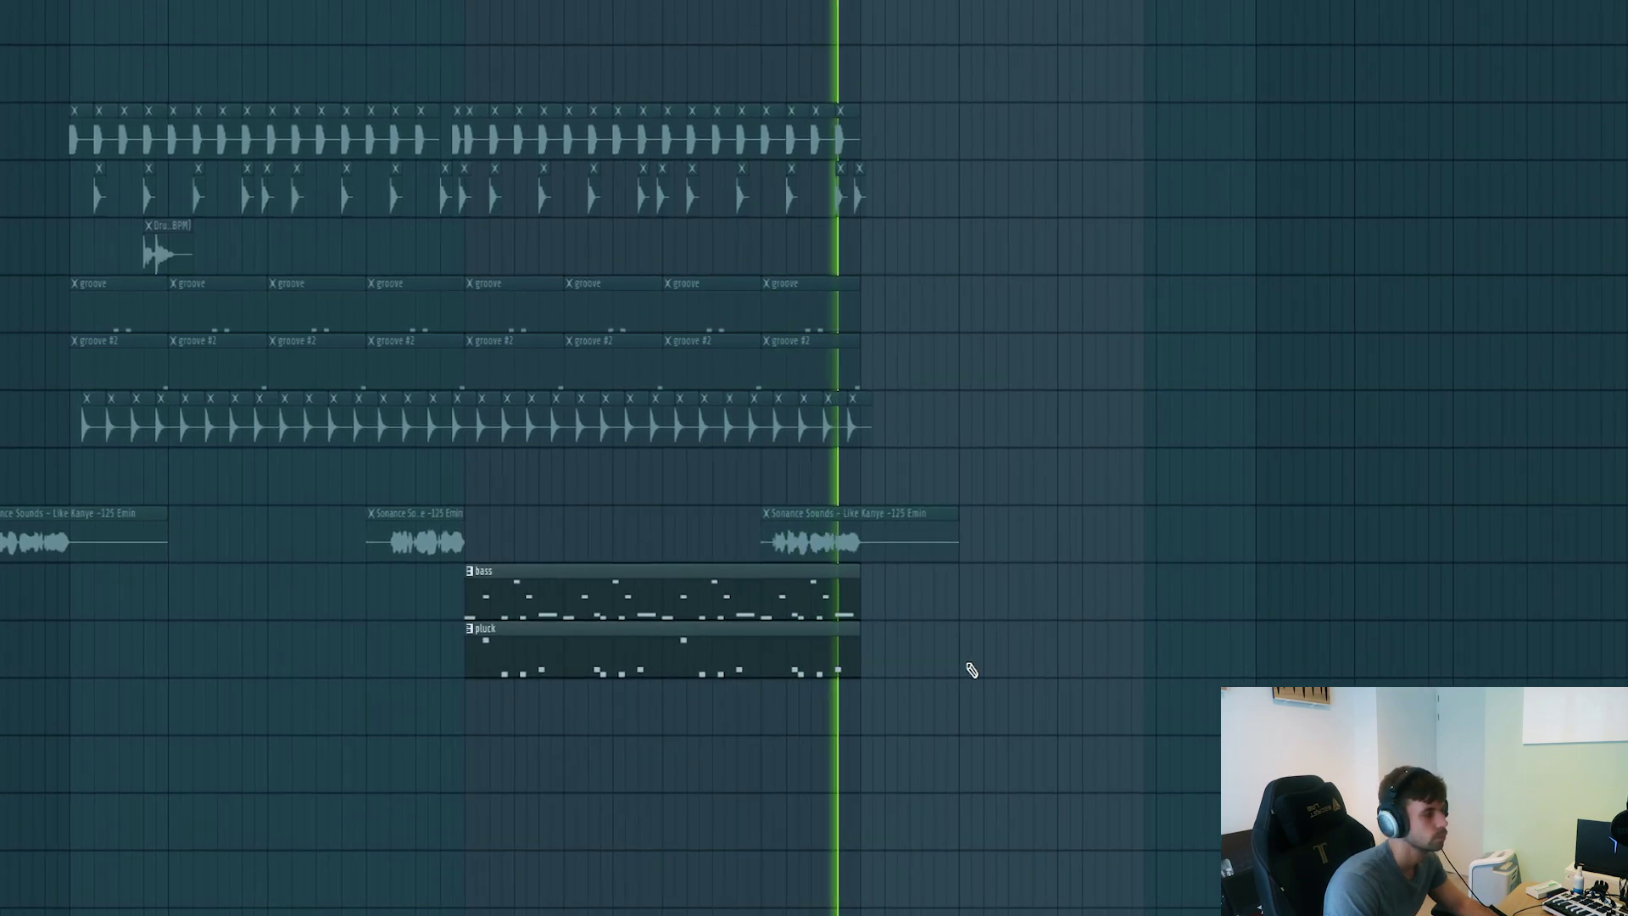
key("space")
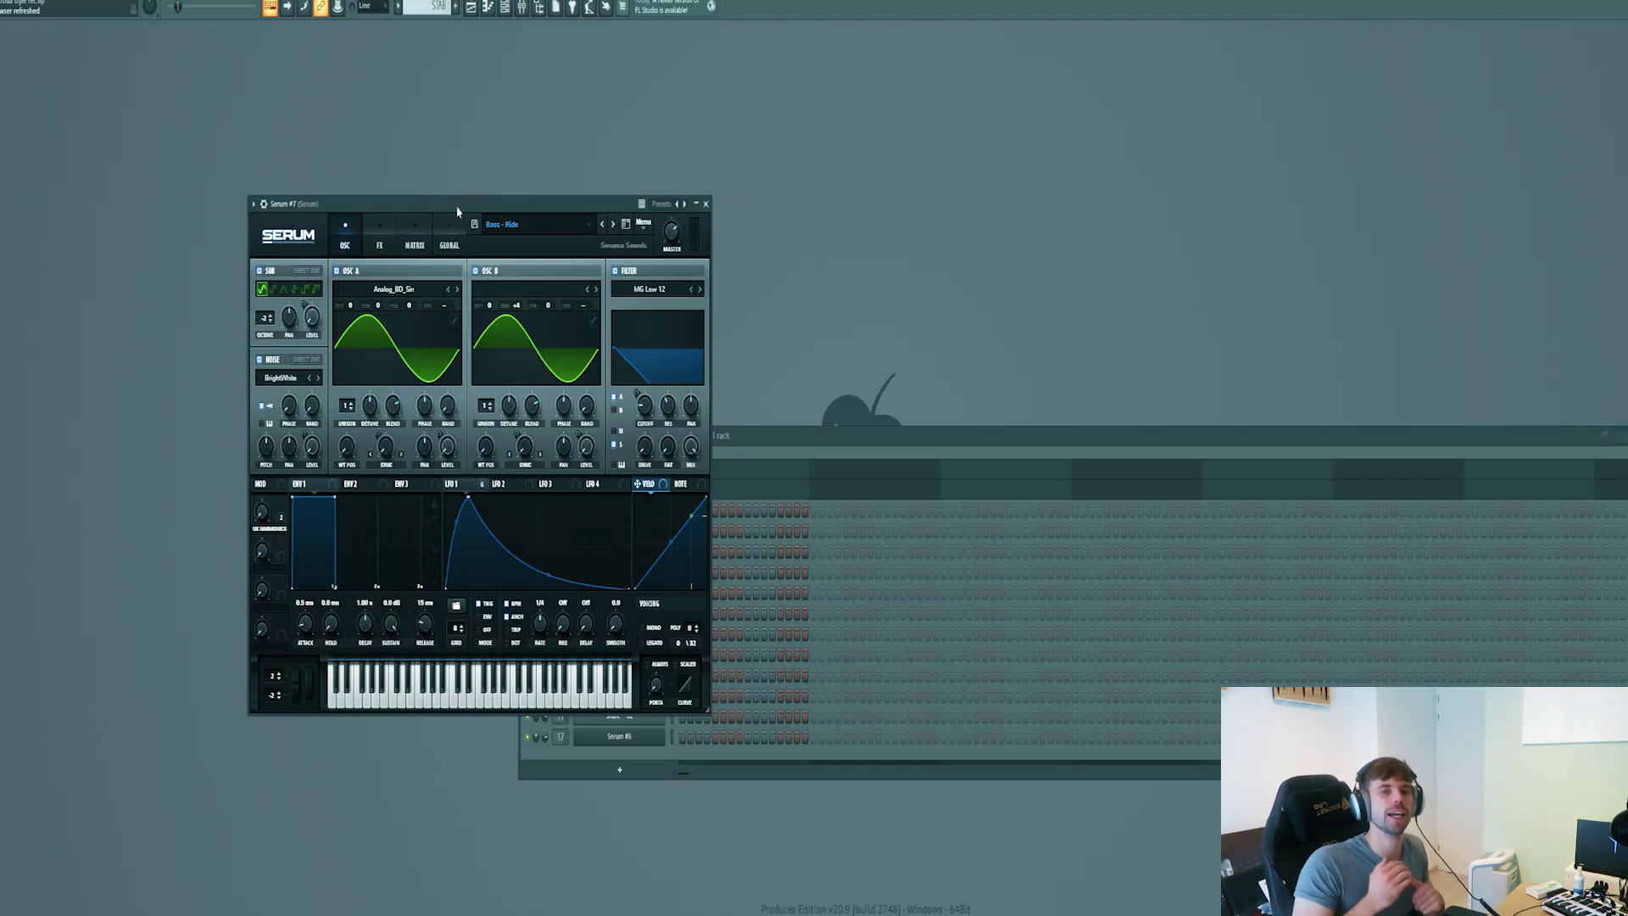
Move the Serum windows aside and bring the channel rack to the front.
left_click_drag(457, 211, 475, 210)
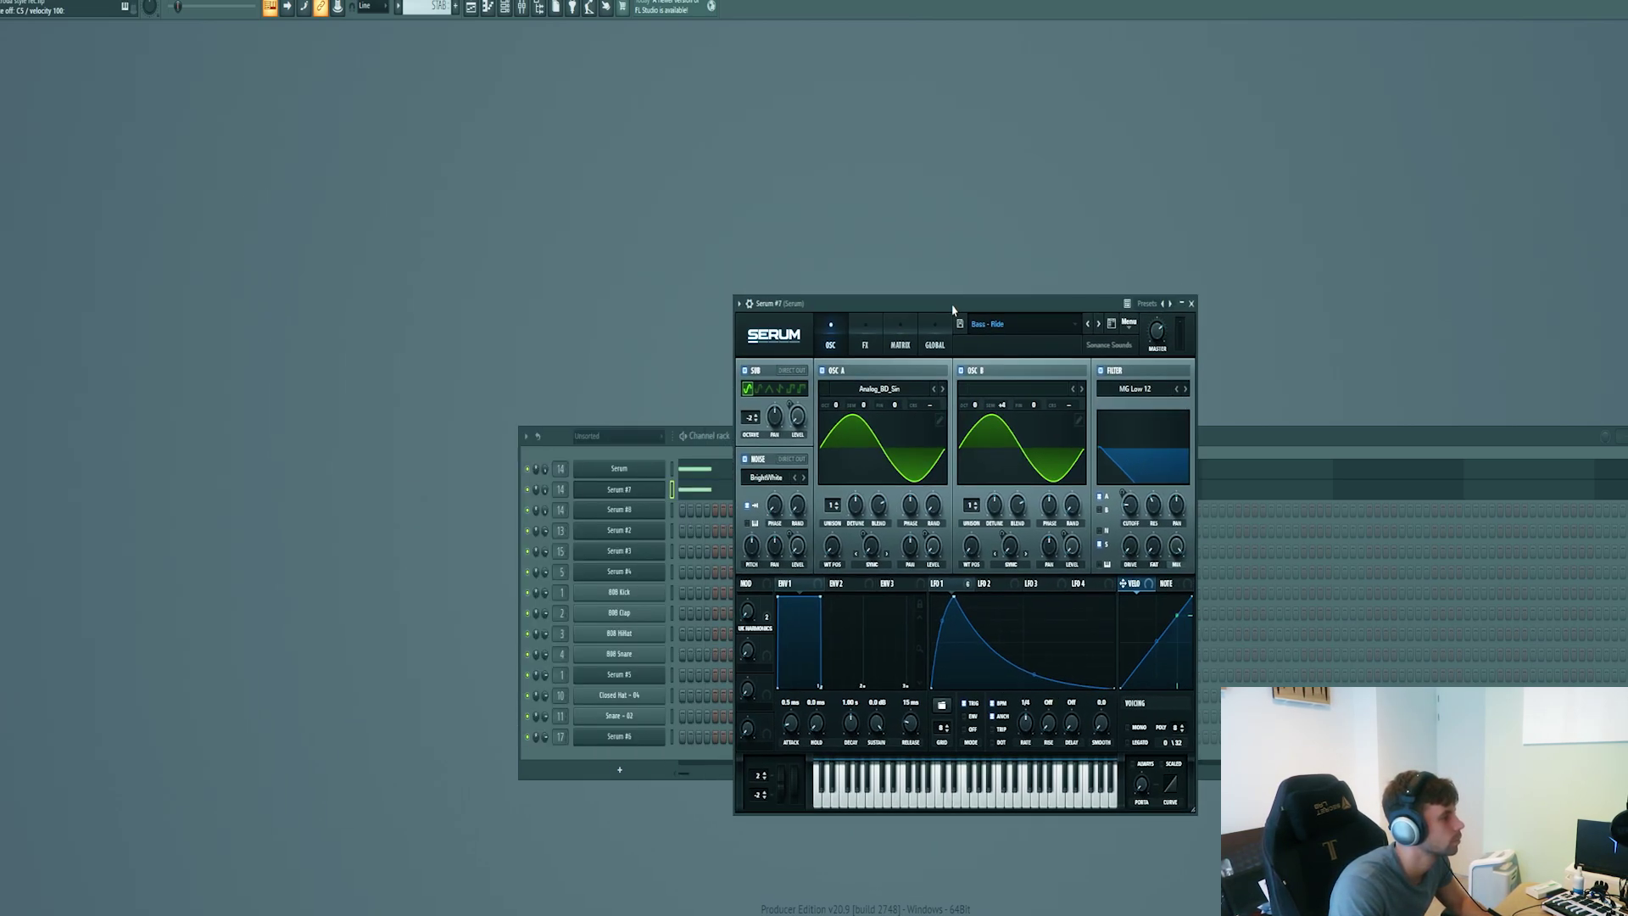
left_click_drag(956, 309, 679, 191)
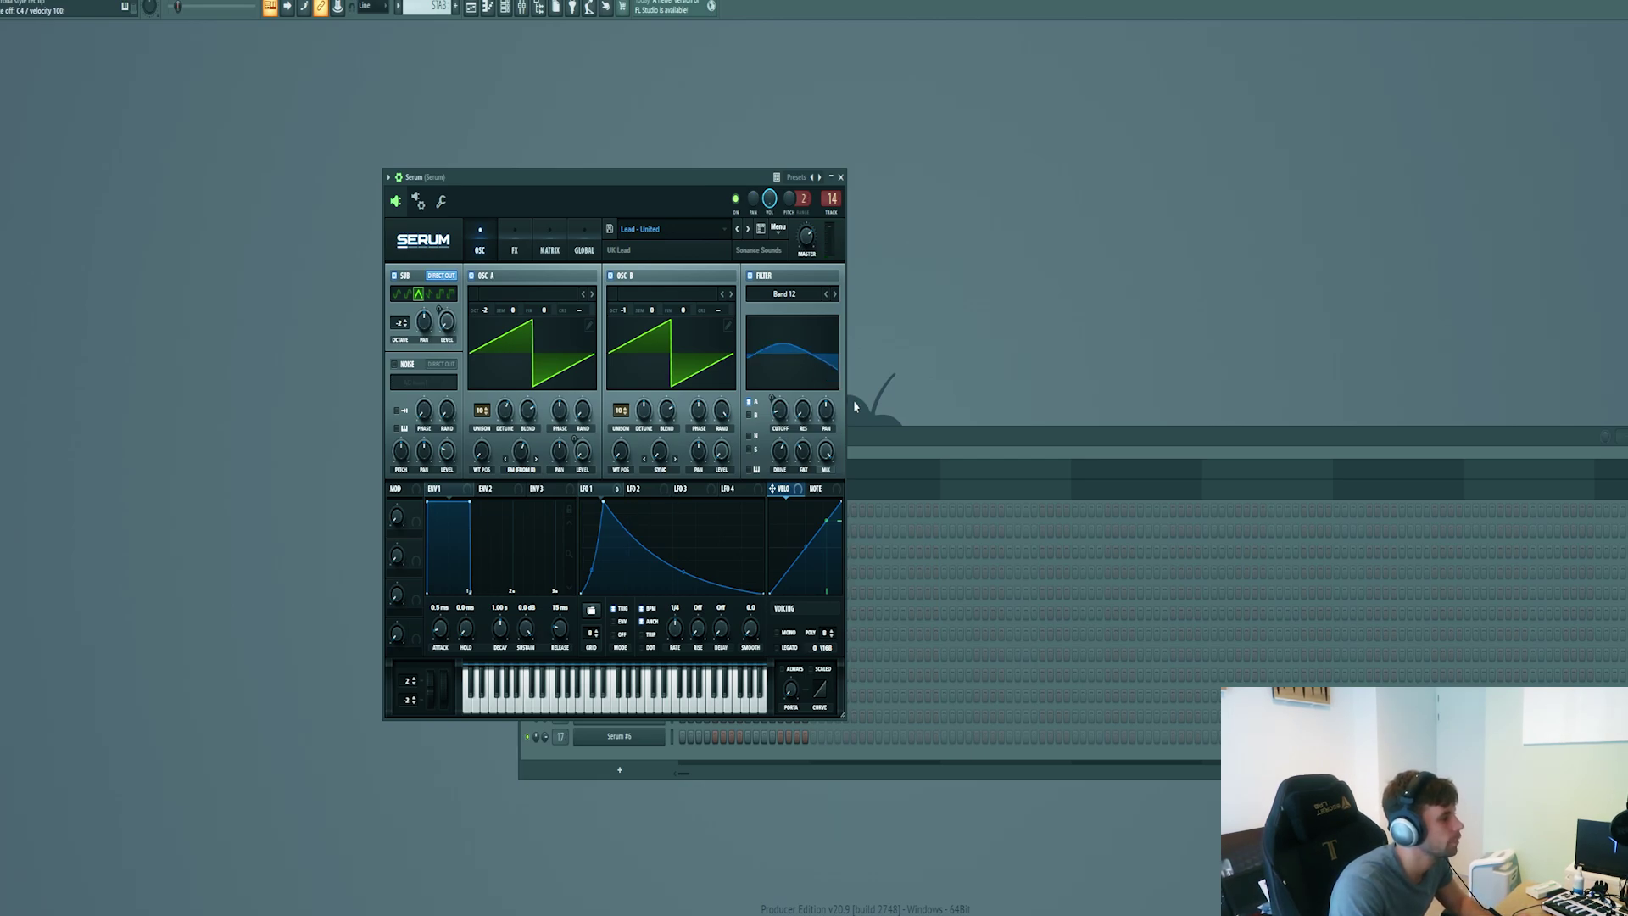
left_click(927, 443)
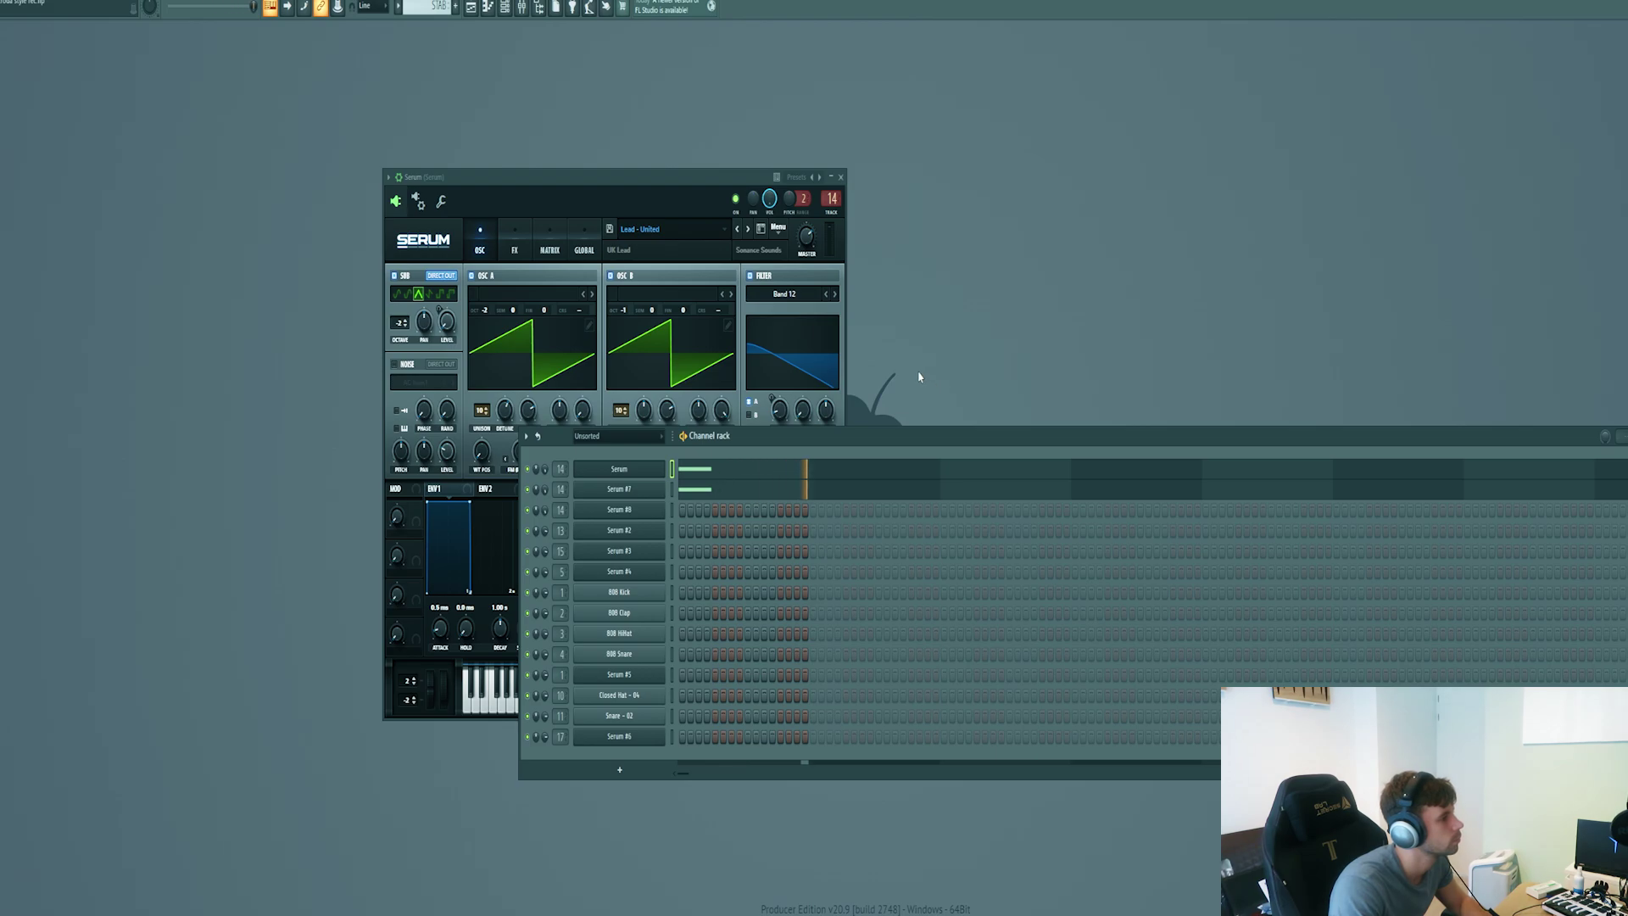
Audition the drop from bar 17 in the Playlist, then stop playback.
key("F5")
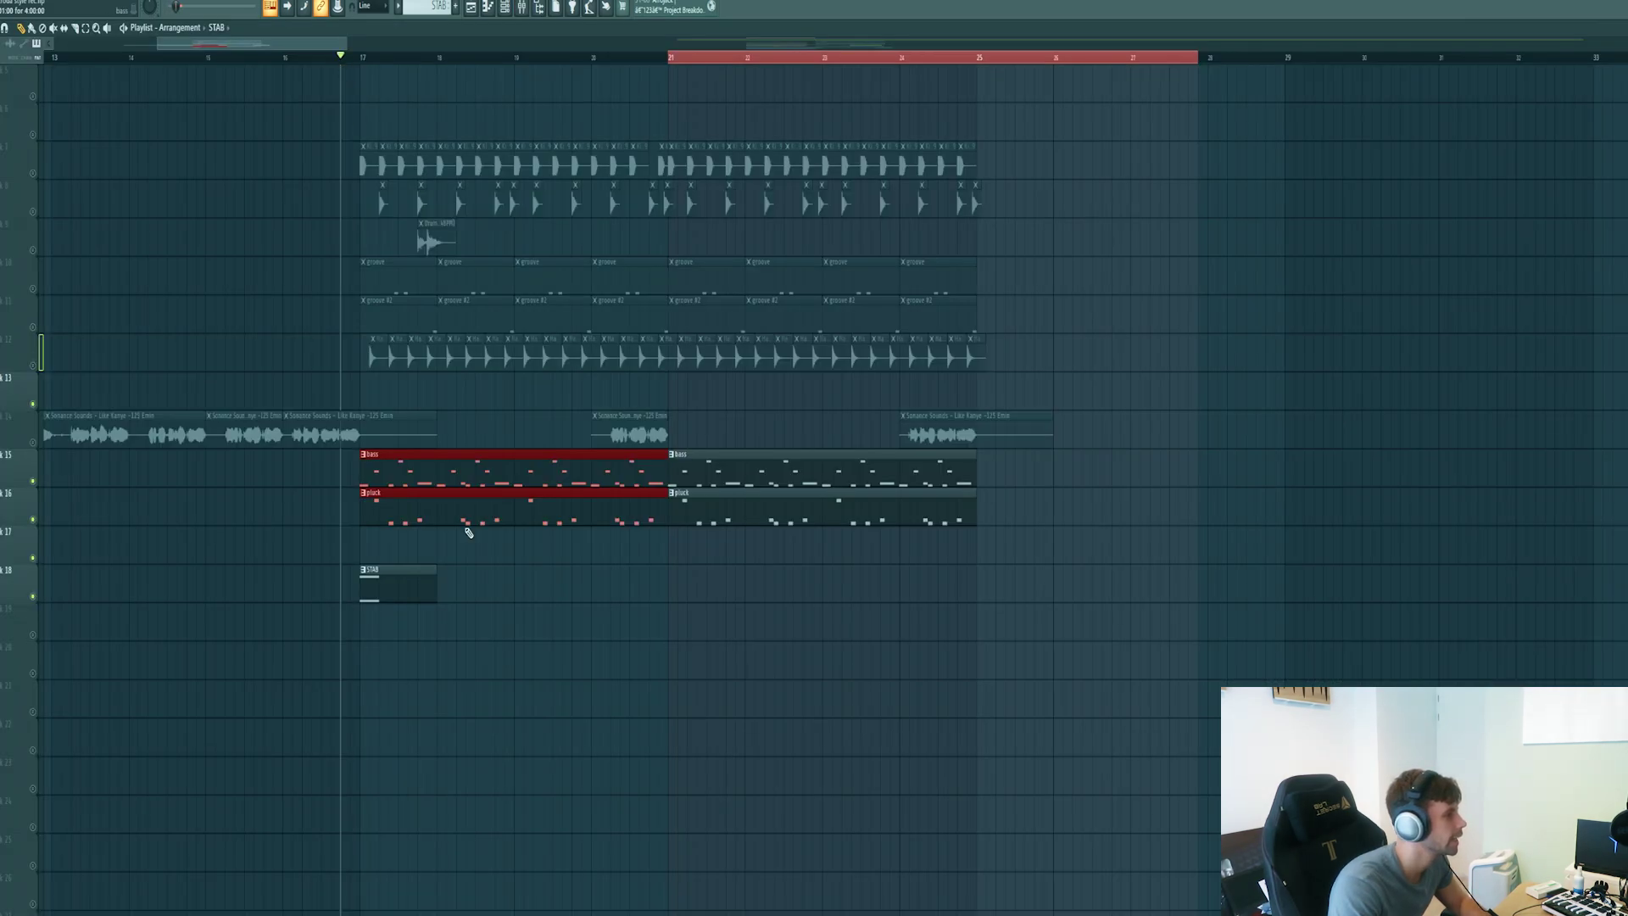
key("space")
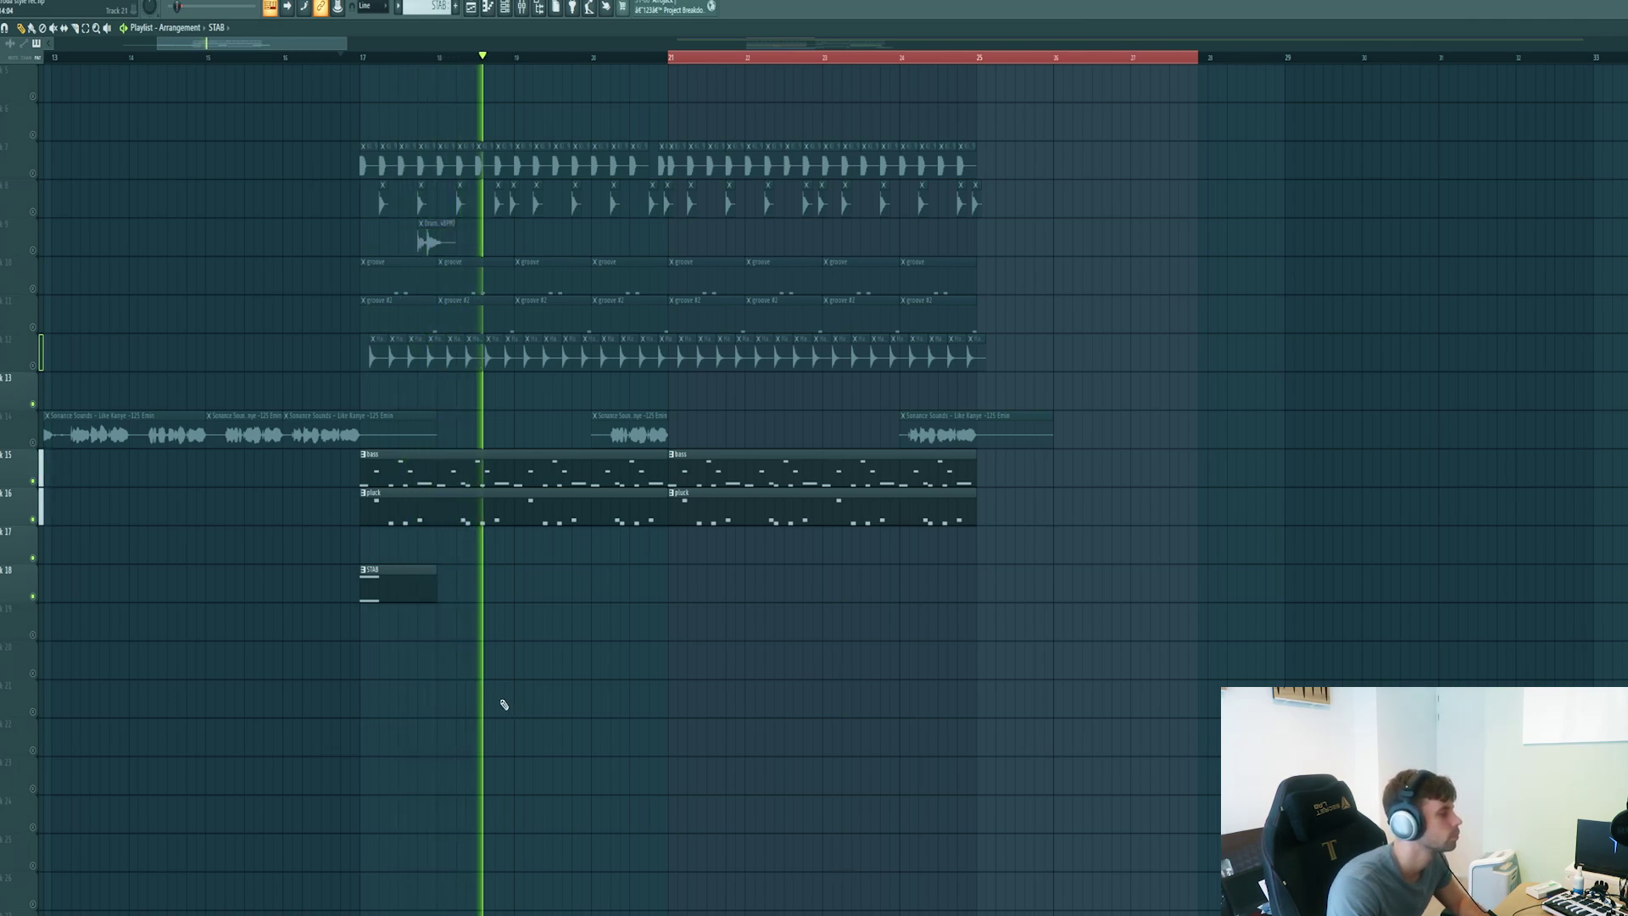
key("space")
Load the Pluck - Housey preset from Bass House Vol. 7 into Serum #4.
key("F5")
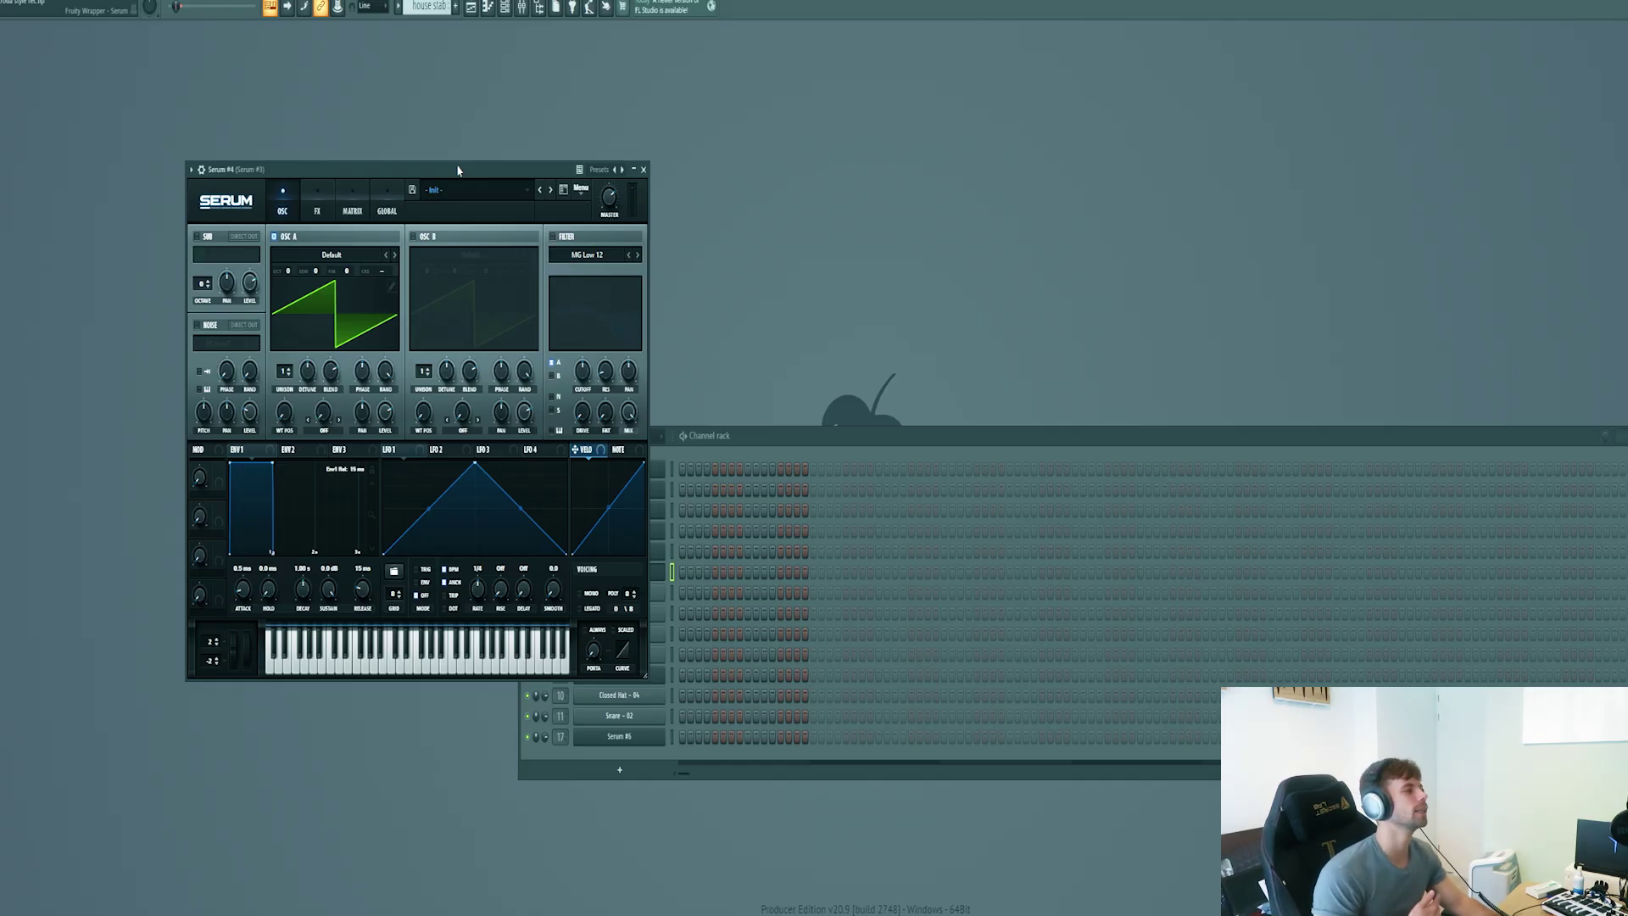
left_click_drag(467, 171, 518, 209)
left_click(521, 231)
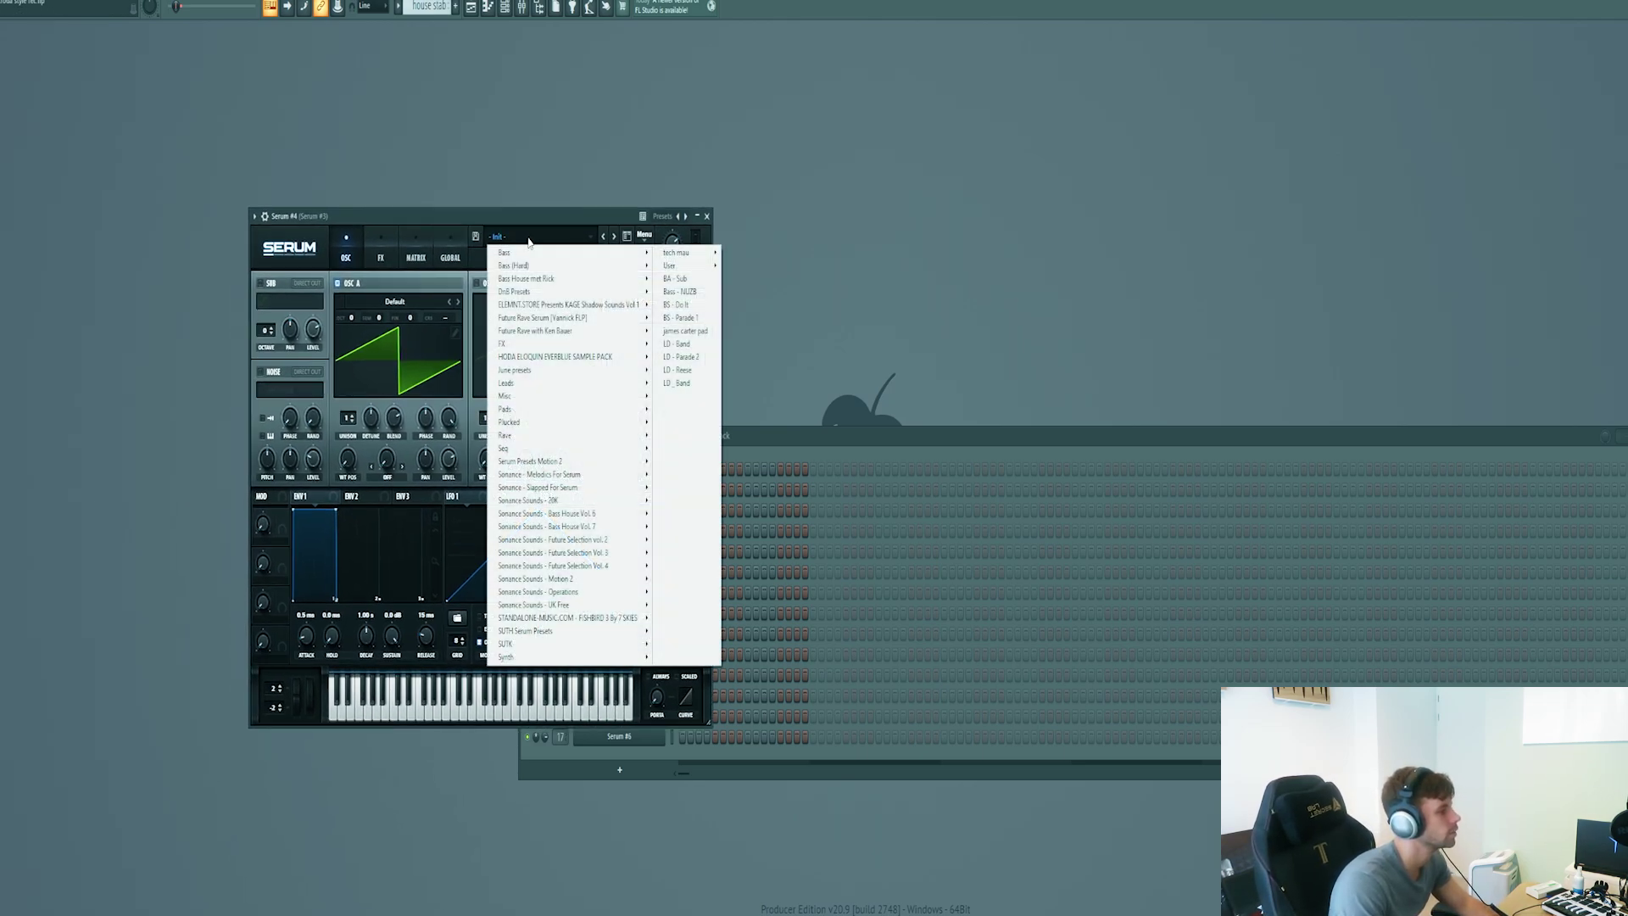
mouse_move(594, 527)
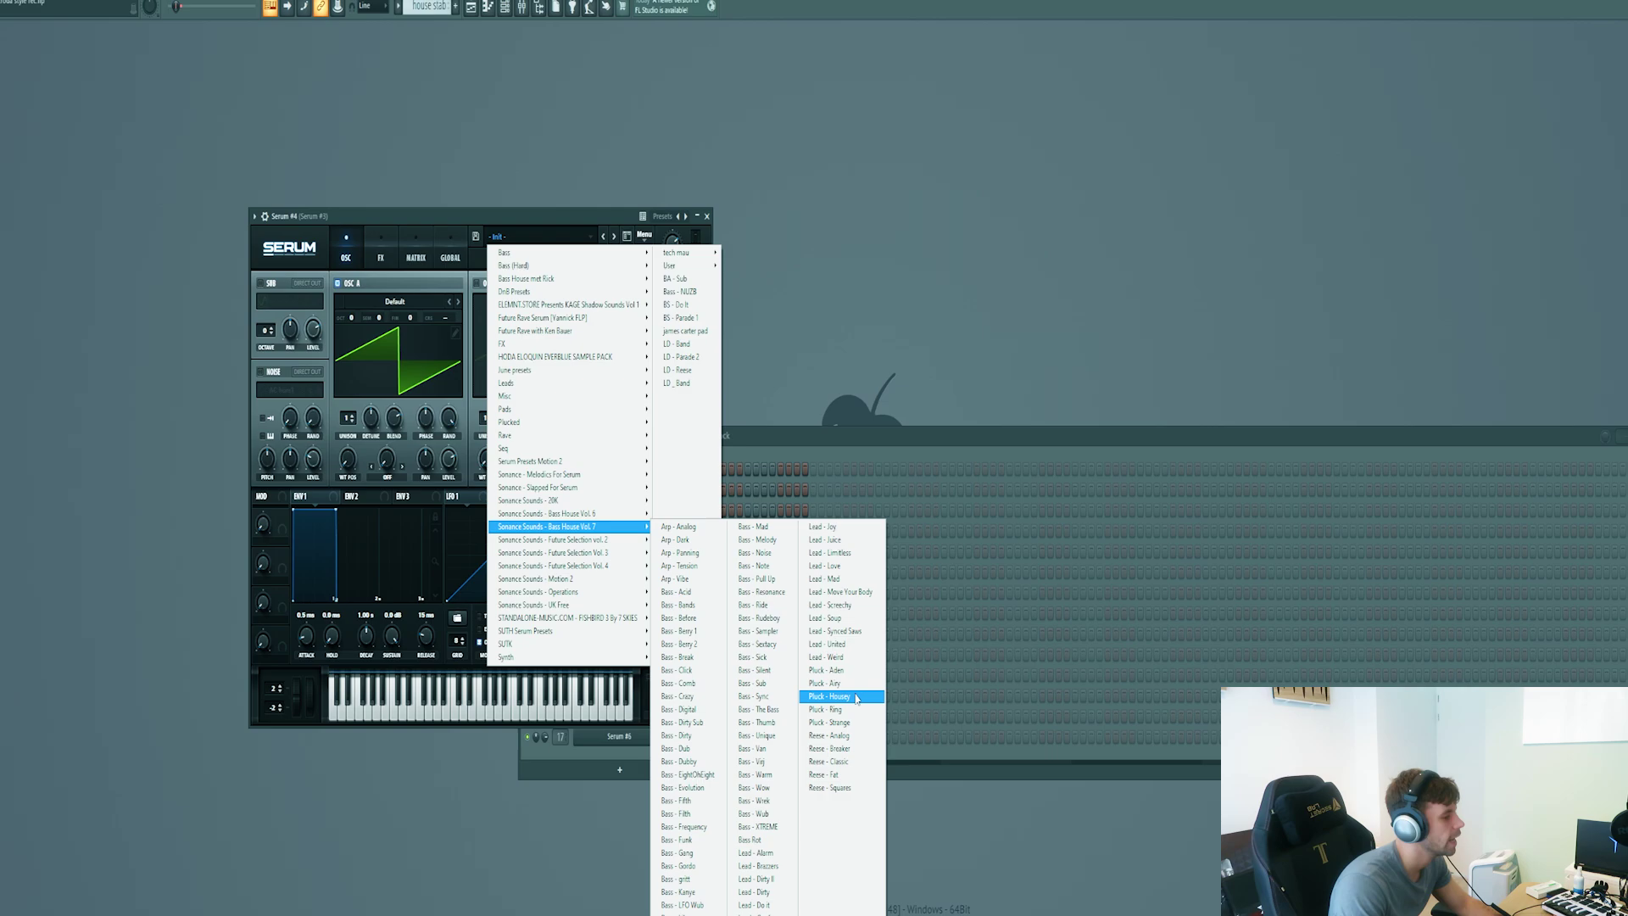
left_click(856, 697)
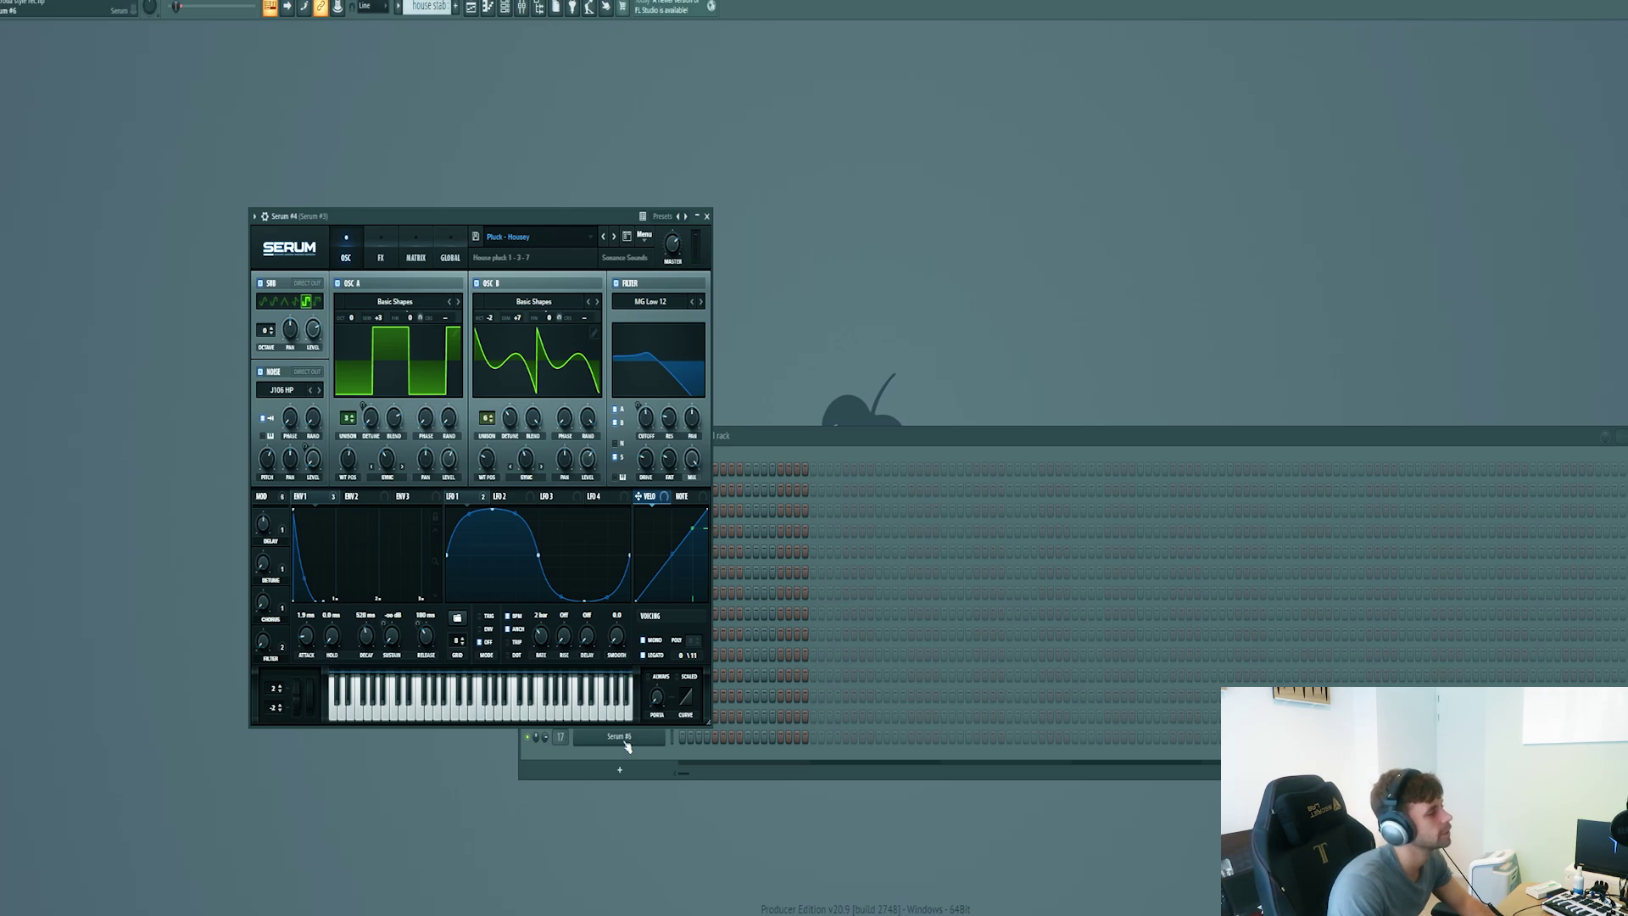
Open Serum #4's piano roll, then play the arrangement to hear the new stab.
left_click(803, 443)
right_click(641, 574)
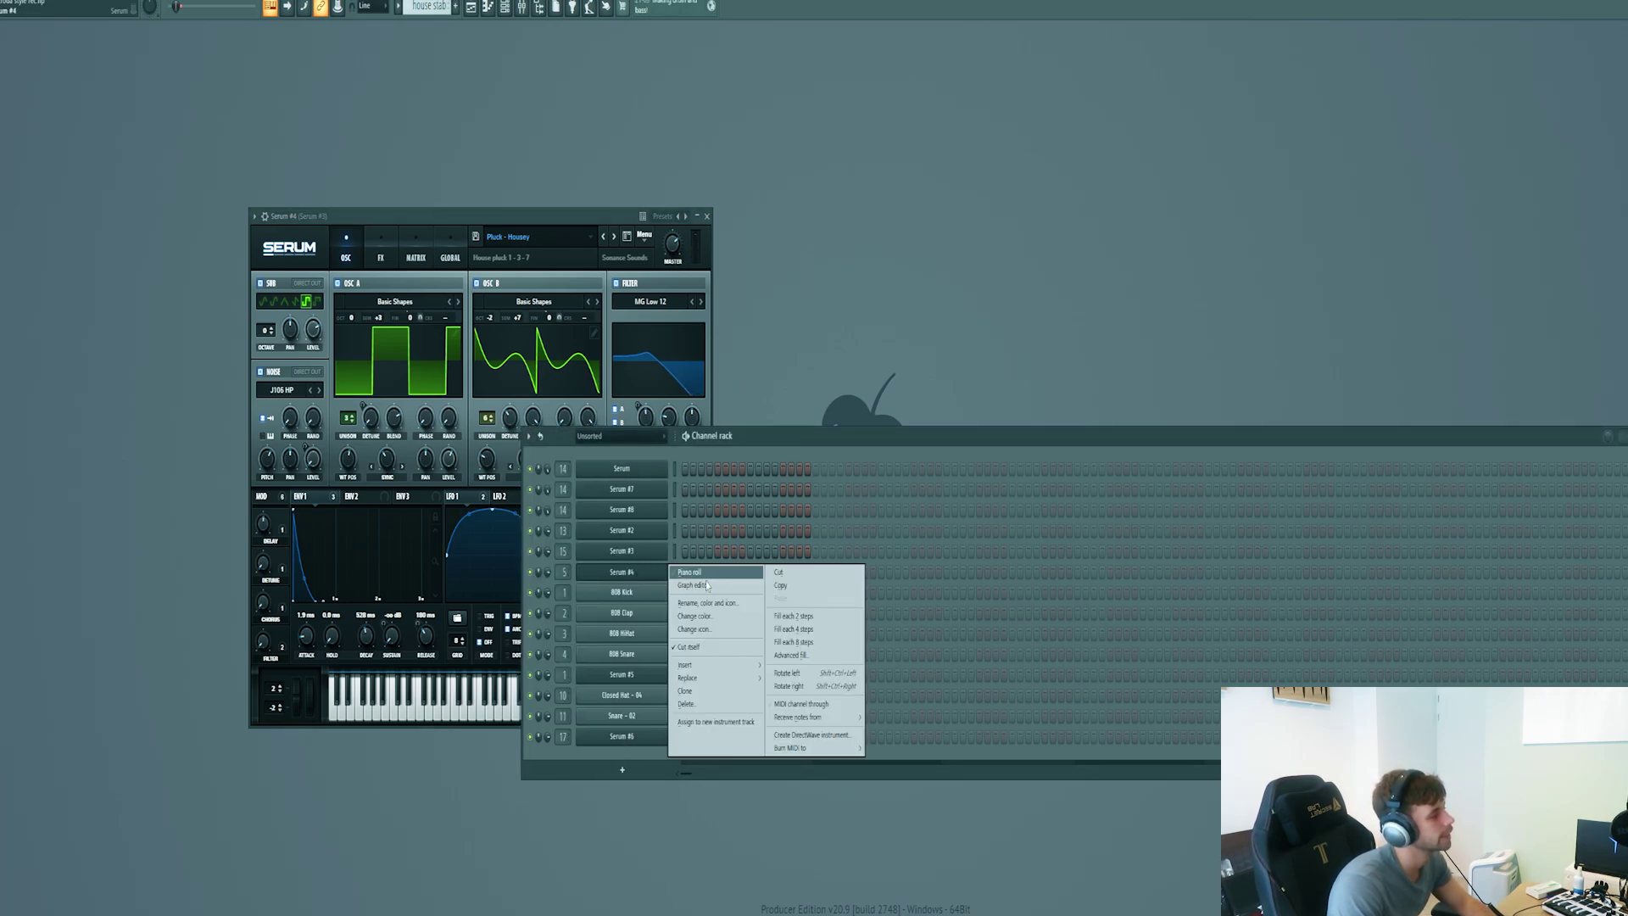
left_click(729, 576)
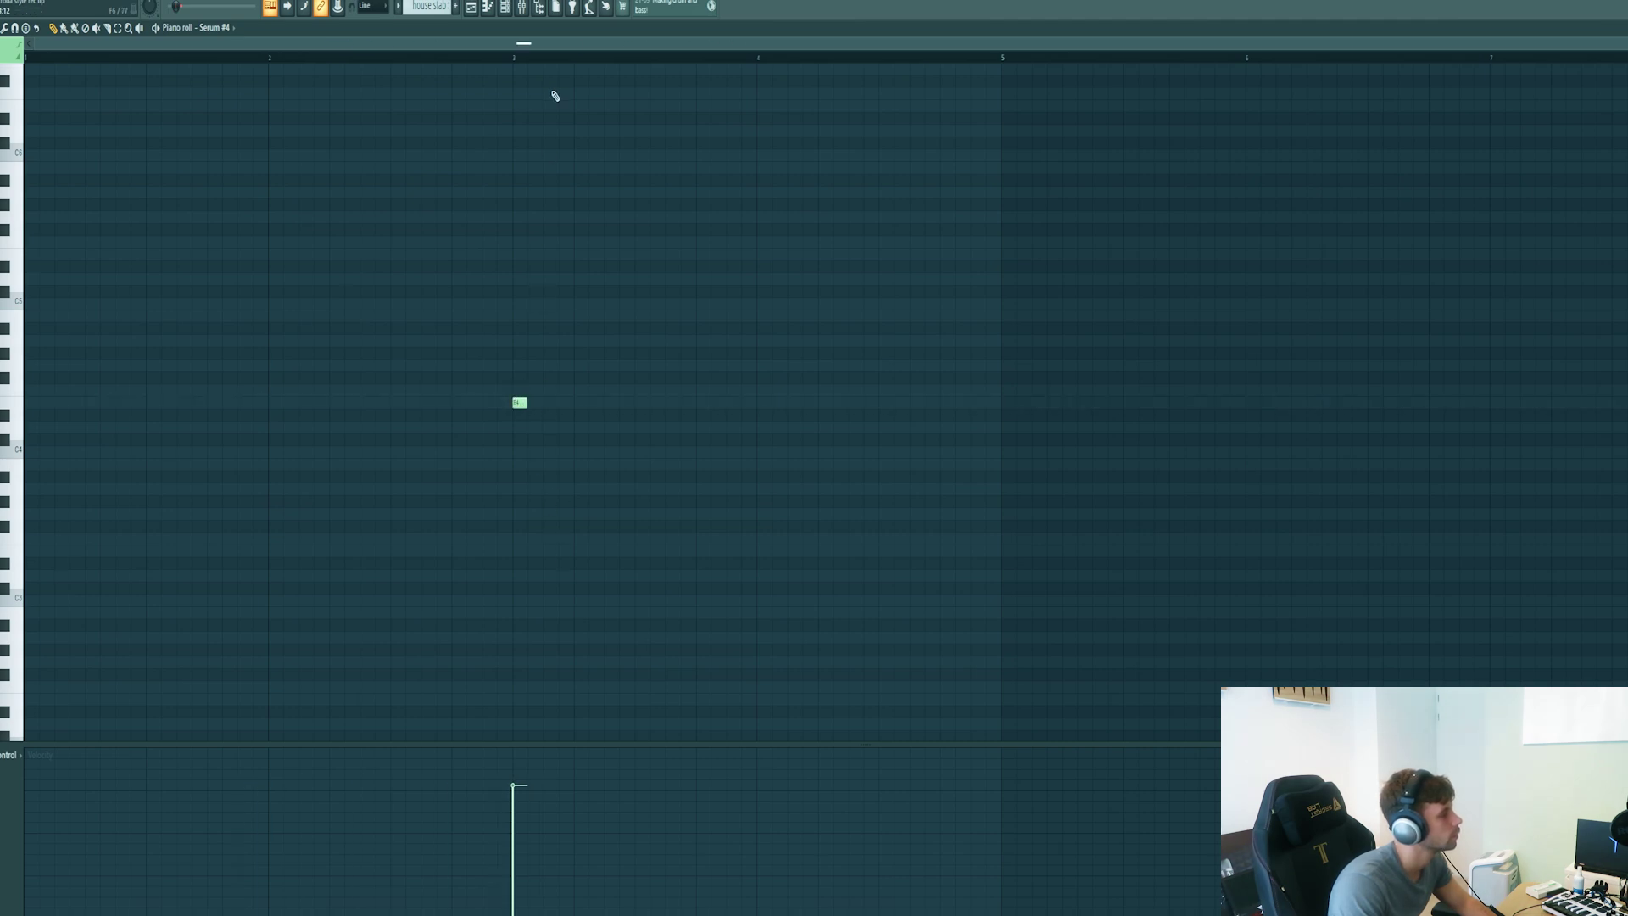
left_click(468, 7)
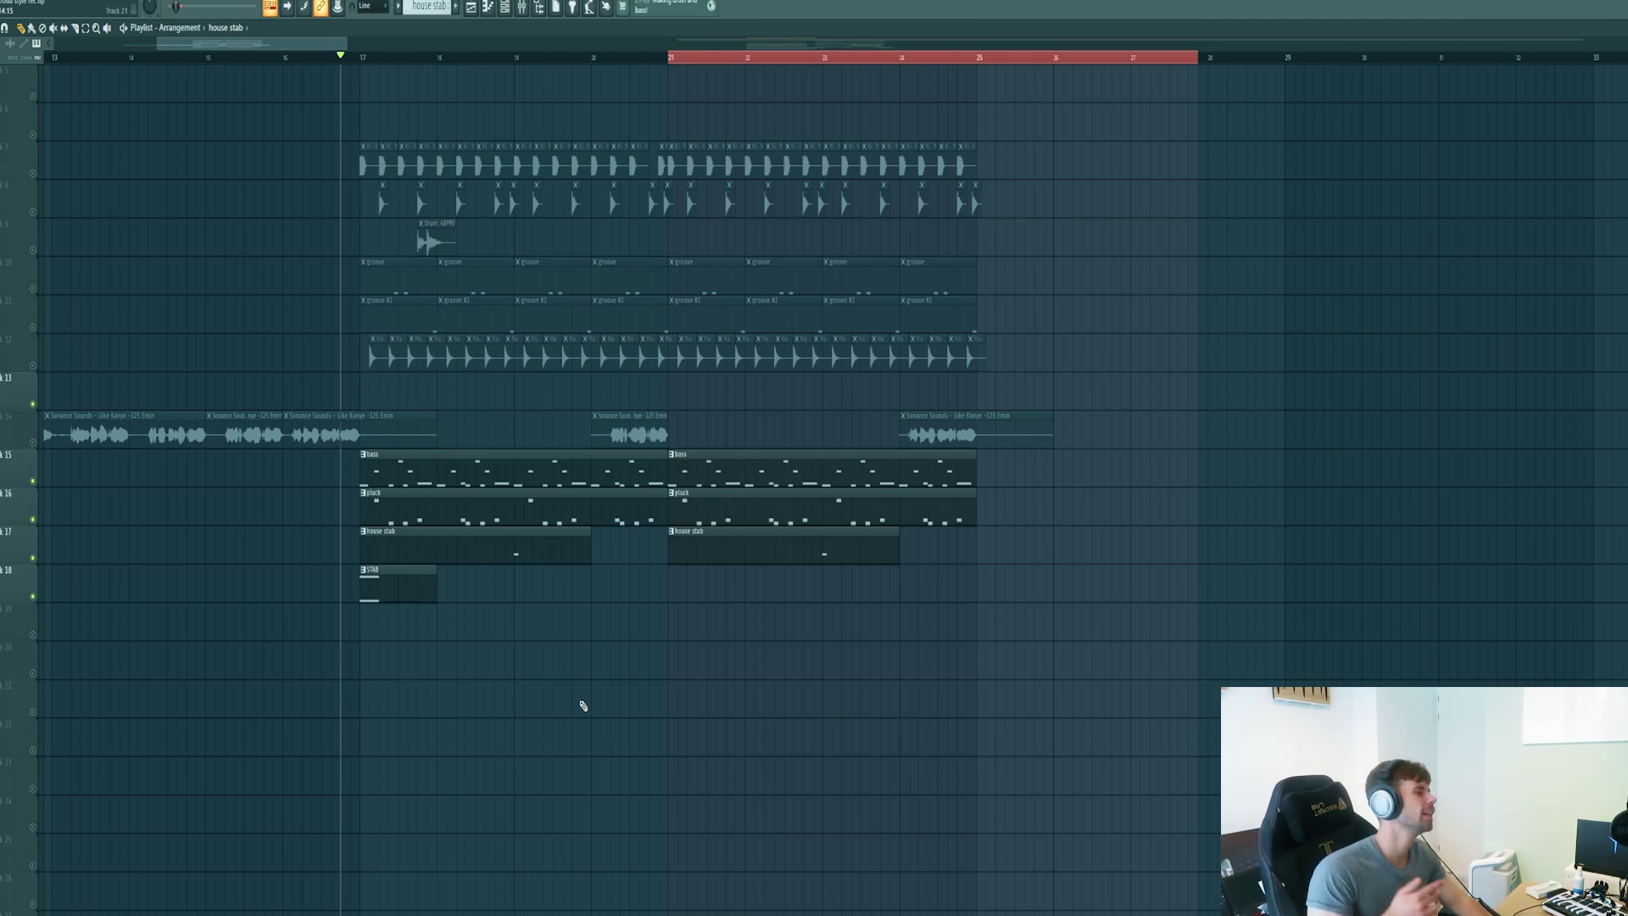
key("space")
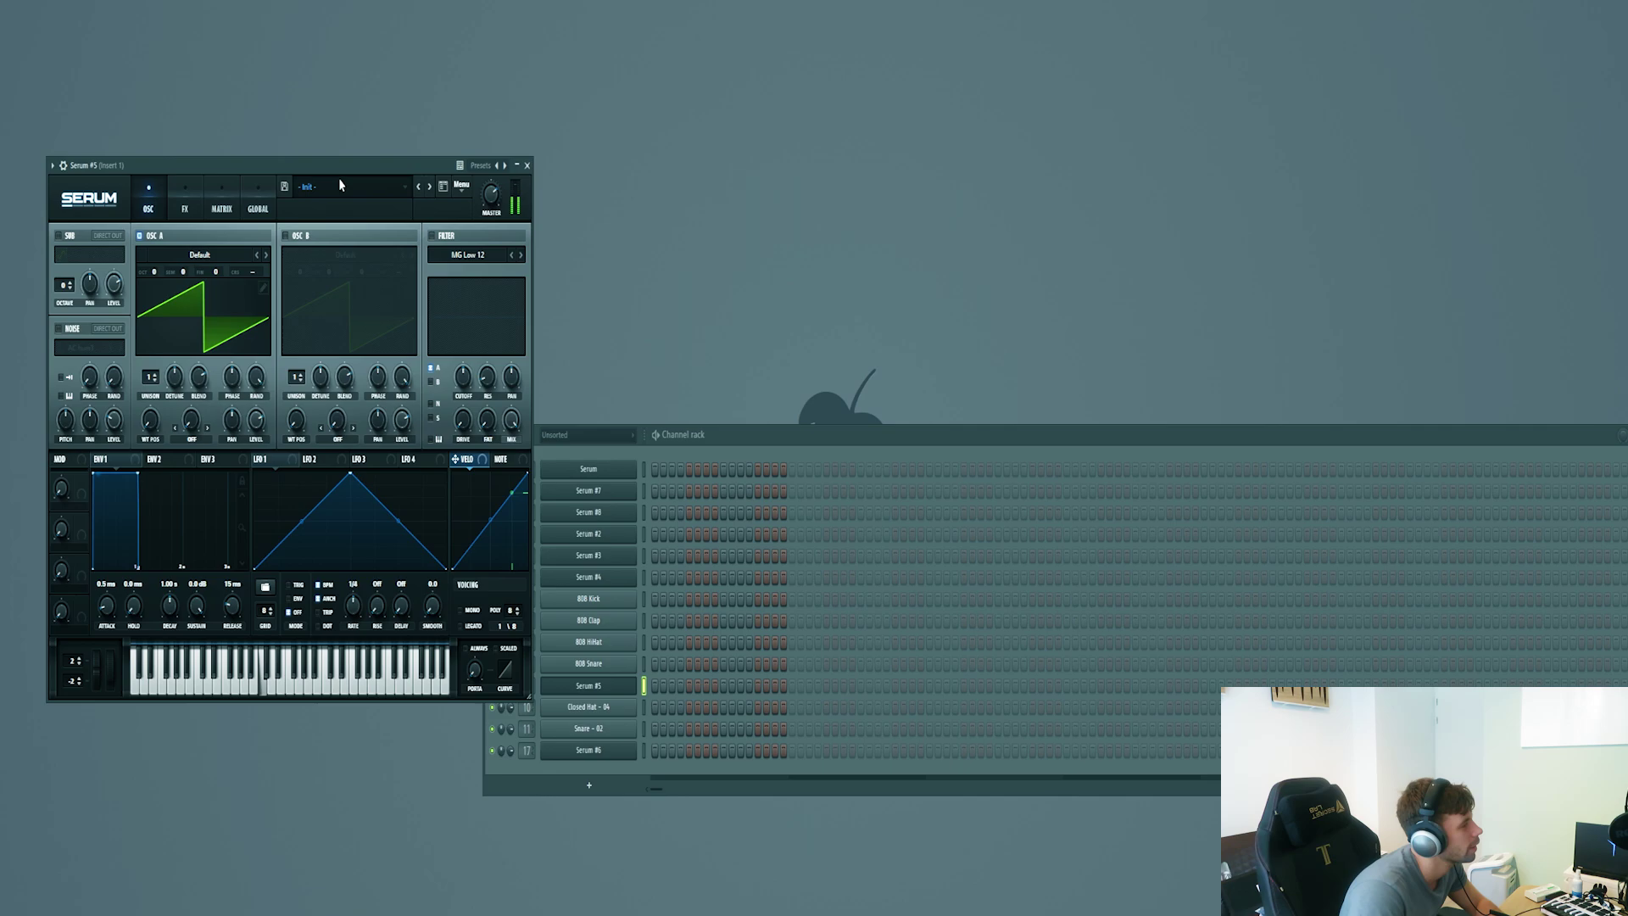
Load the Lead - Juice preset from Bass House Vol. 7 into Serum #5.
left_click(337, 187)
mouse_move(381, 490)
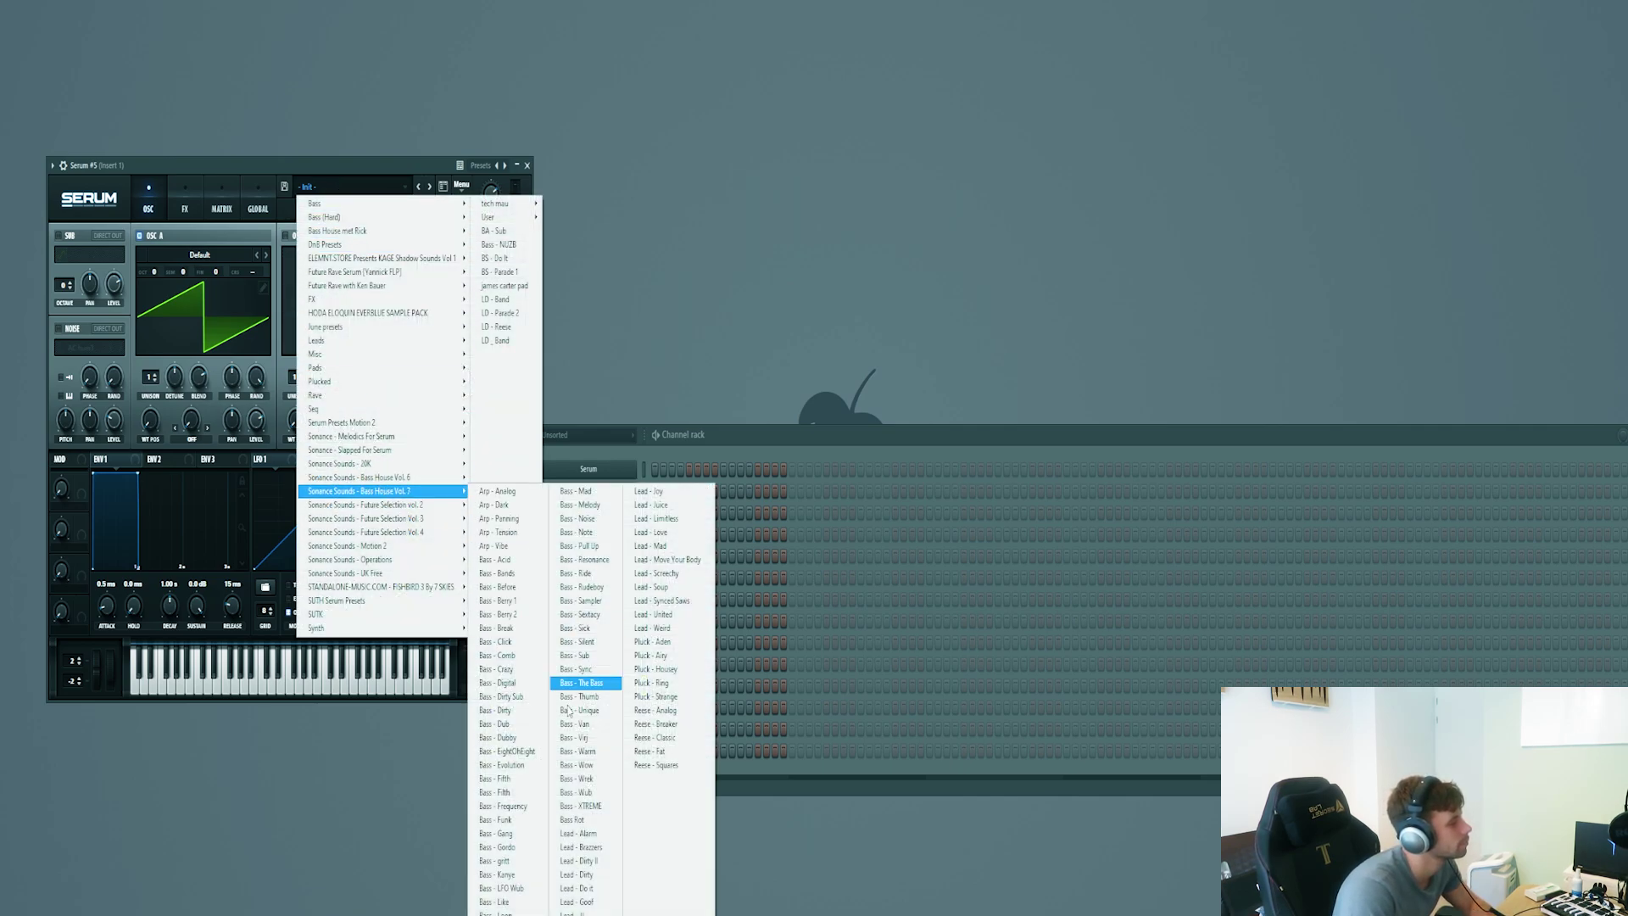
left_click(585, 912)
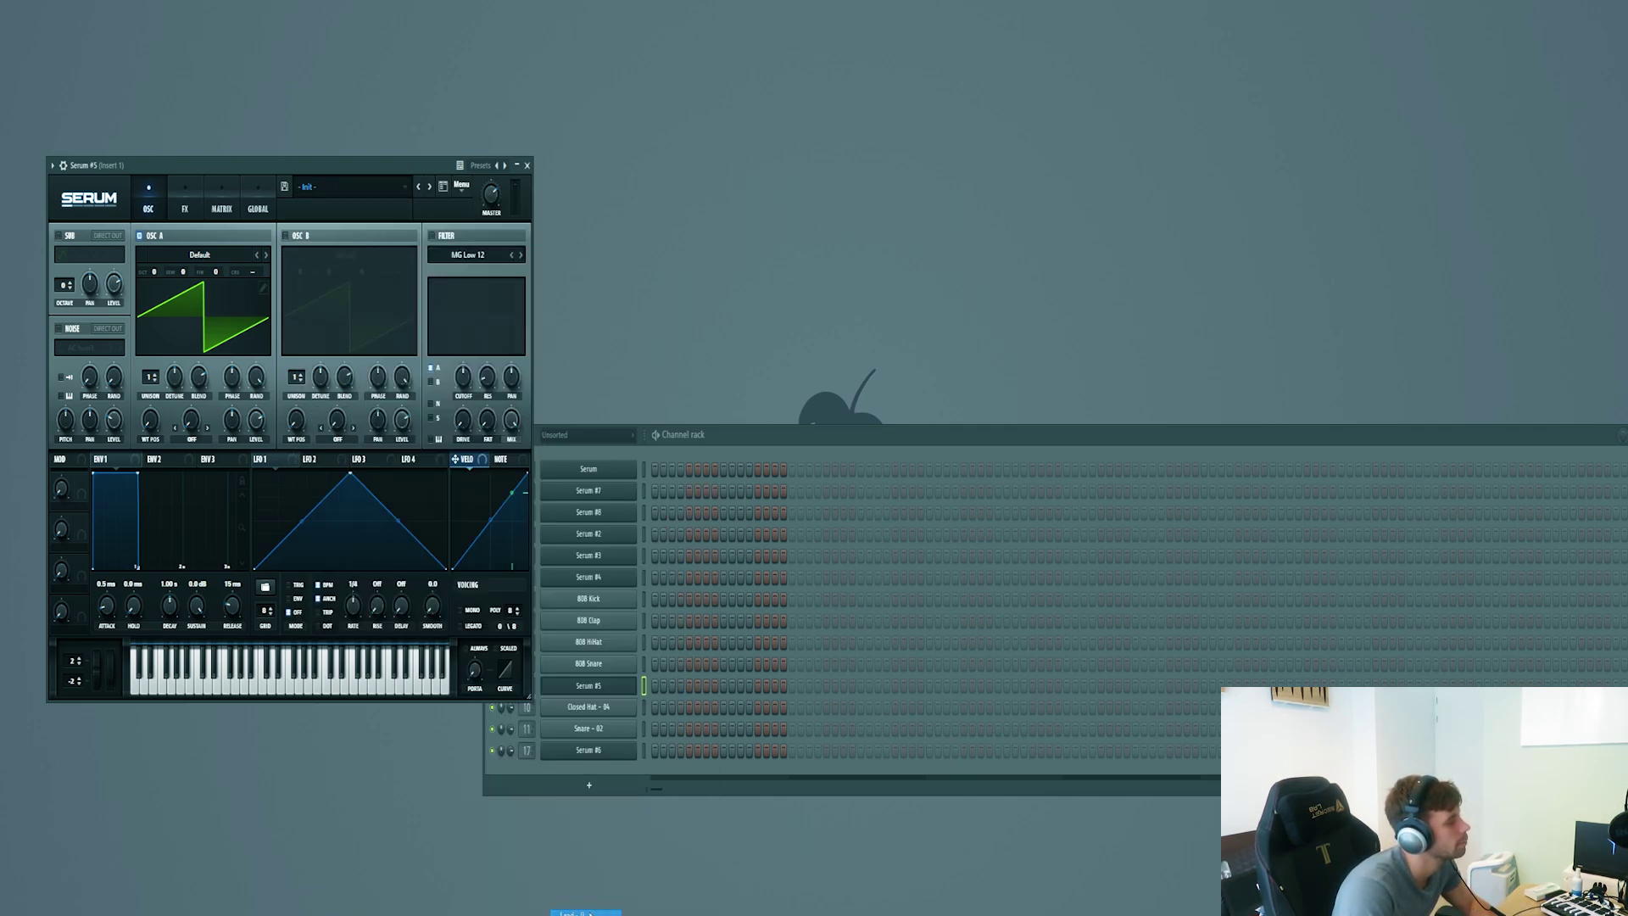
left_click(338, 187)
left_click(674, 506)
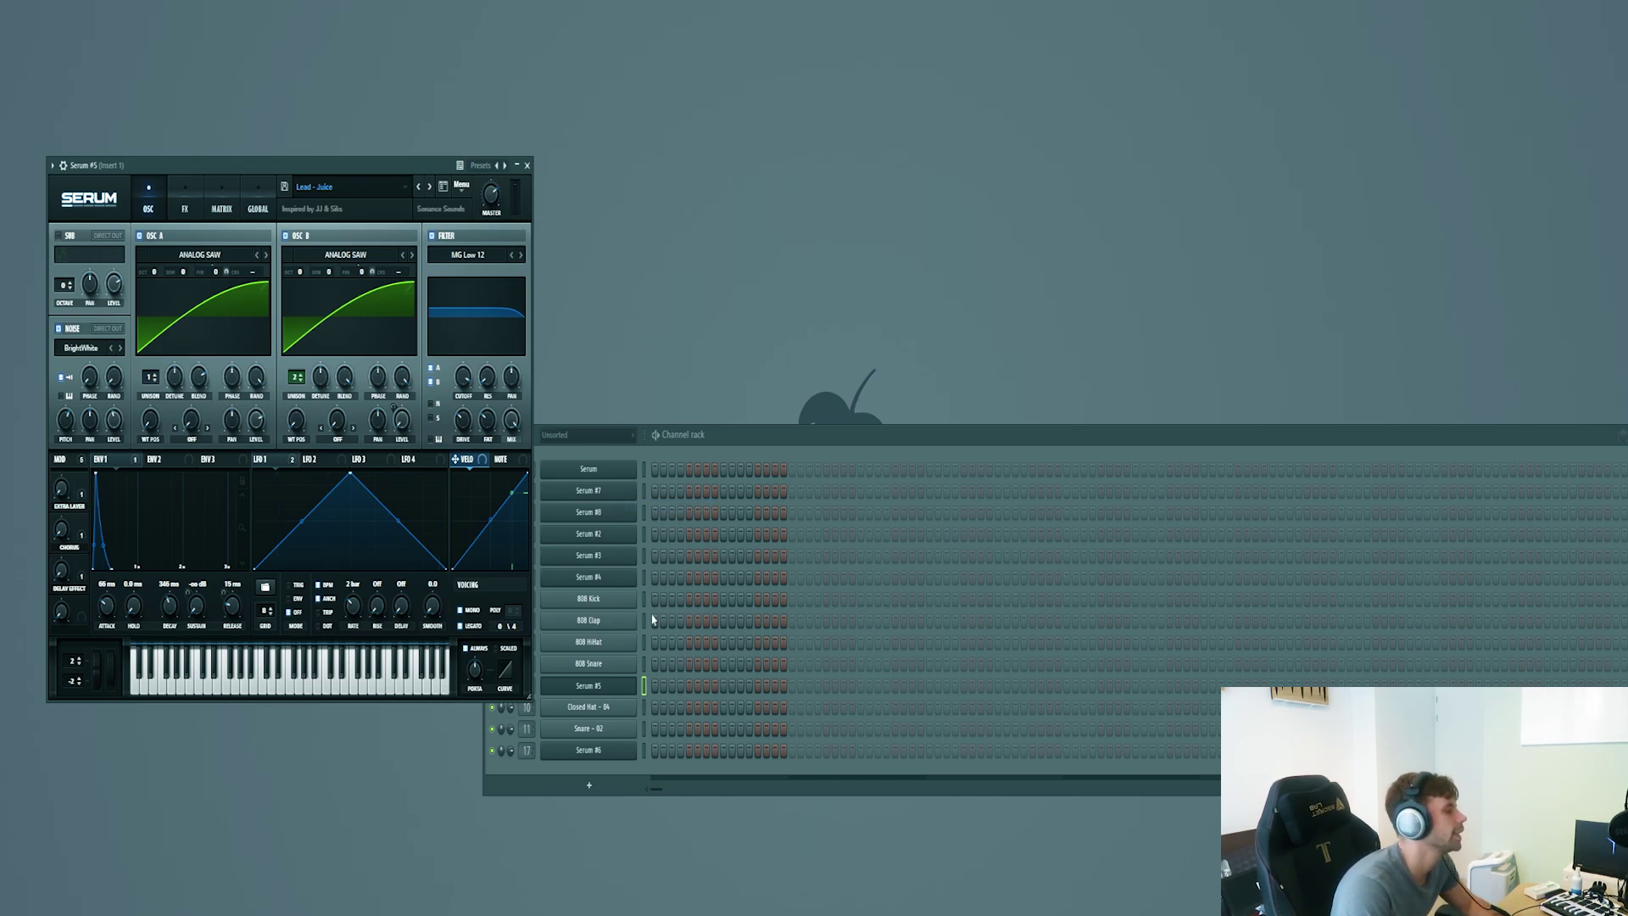
In Serum #5's piano roll, place a first note an octave up and lengthen it.
right_click(631, 690)
left_click(654, 688)
left_click(289, 490)
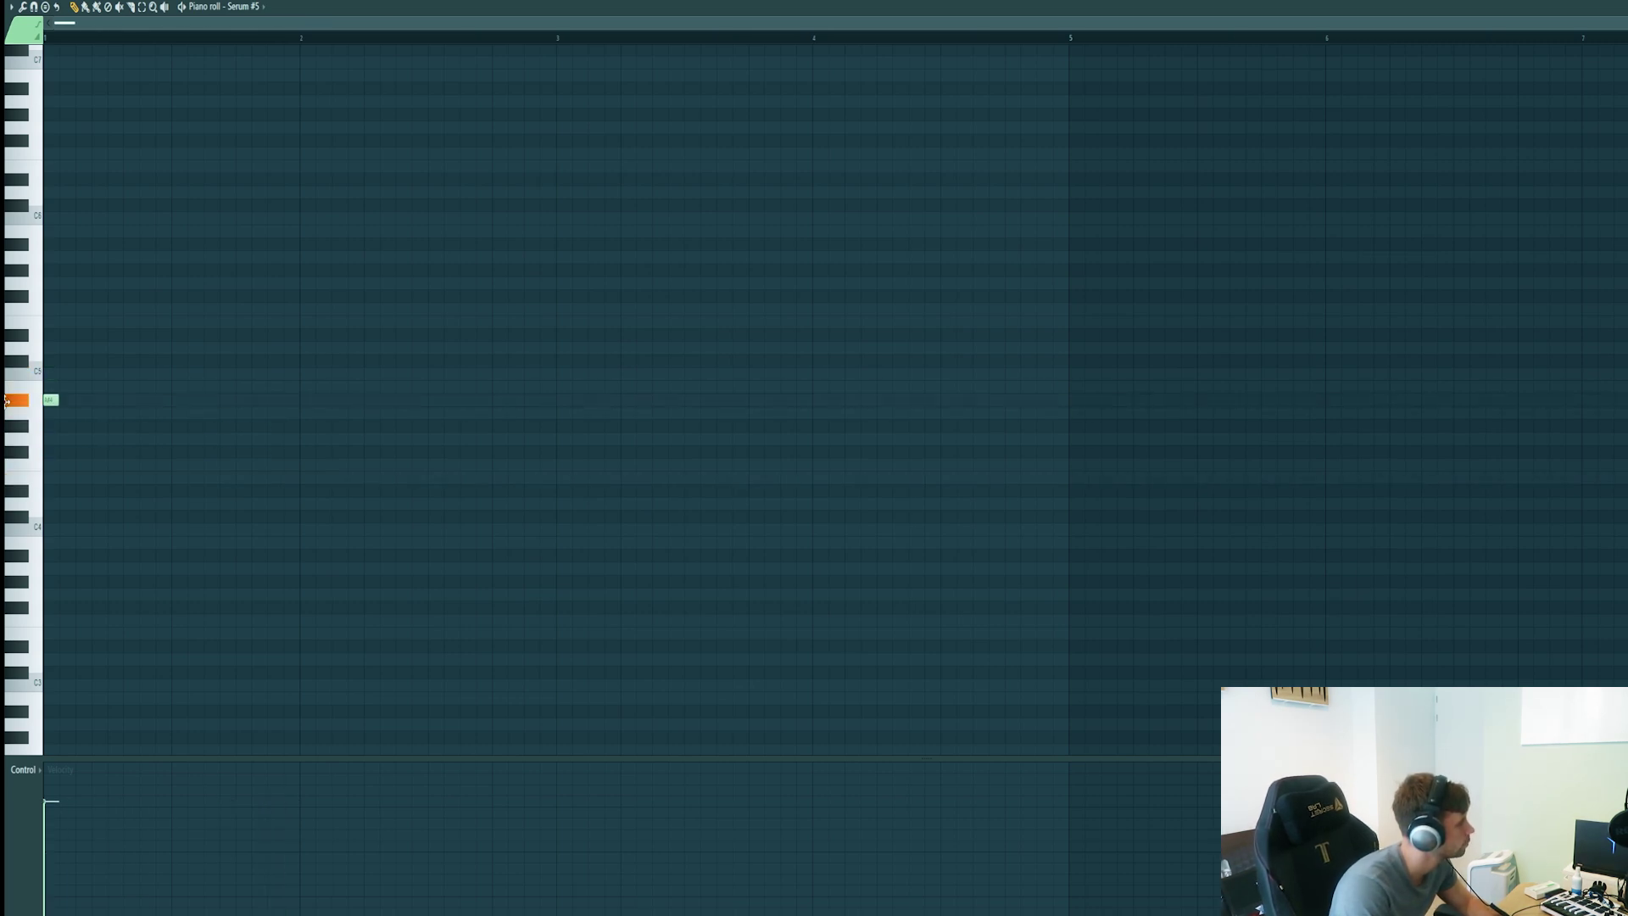
left_click_drag(51, 465, 62, 307)
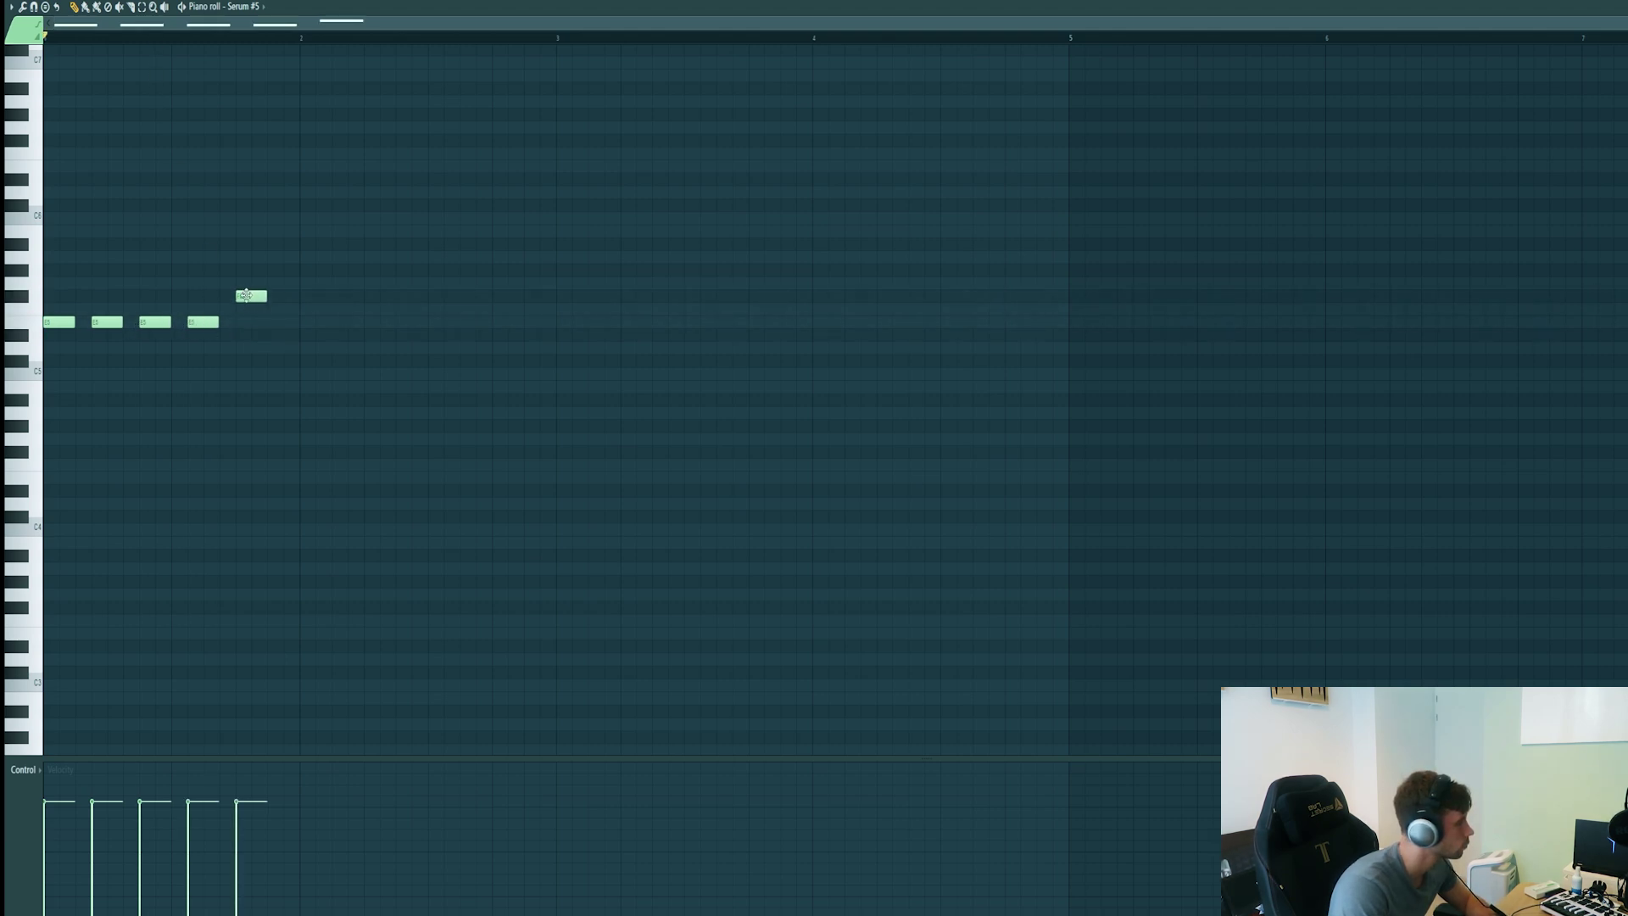
key("space")
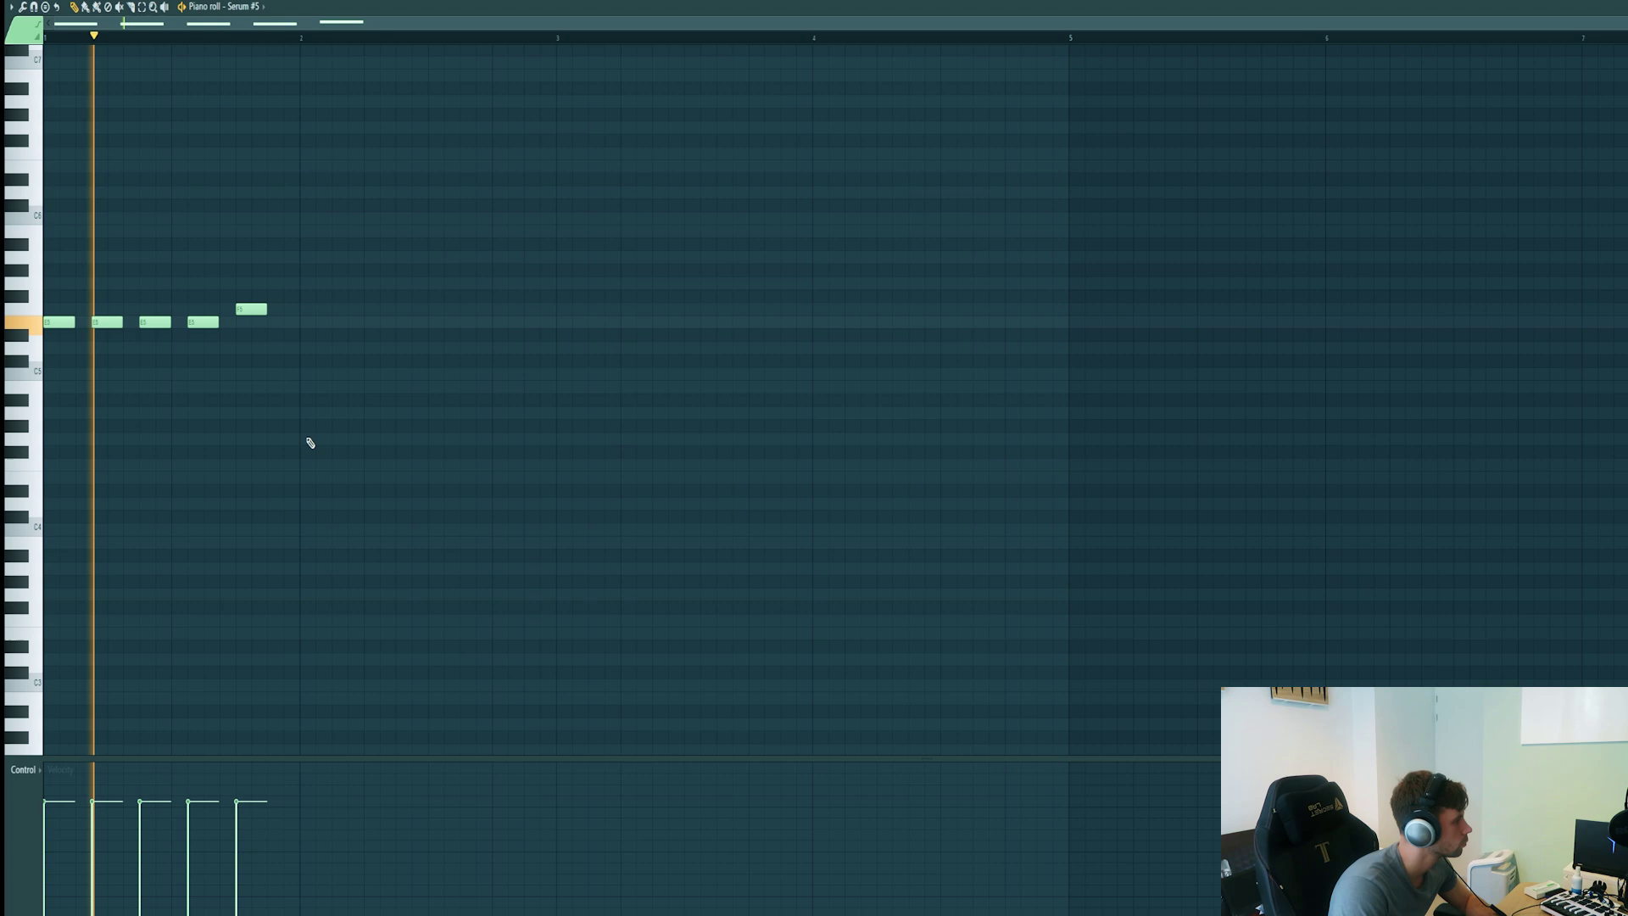
Add the higher E5 note to the riff and preview it from the start.
left_click(432, 322)
key("space")
left_click(424, 321)
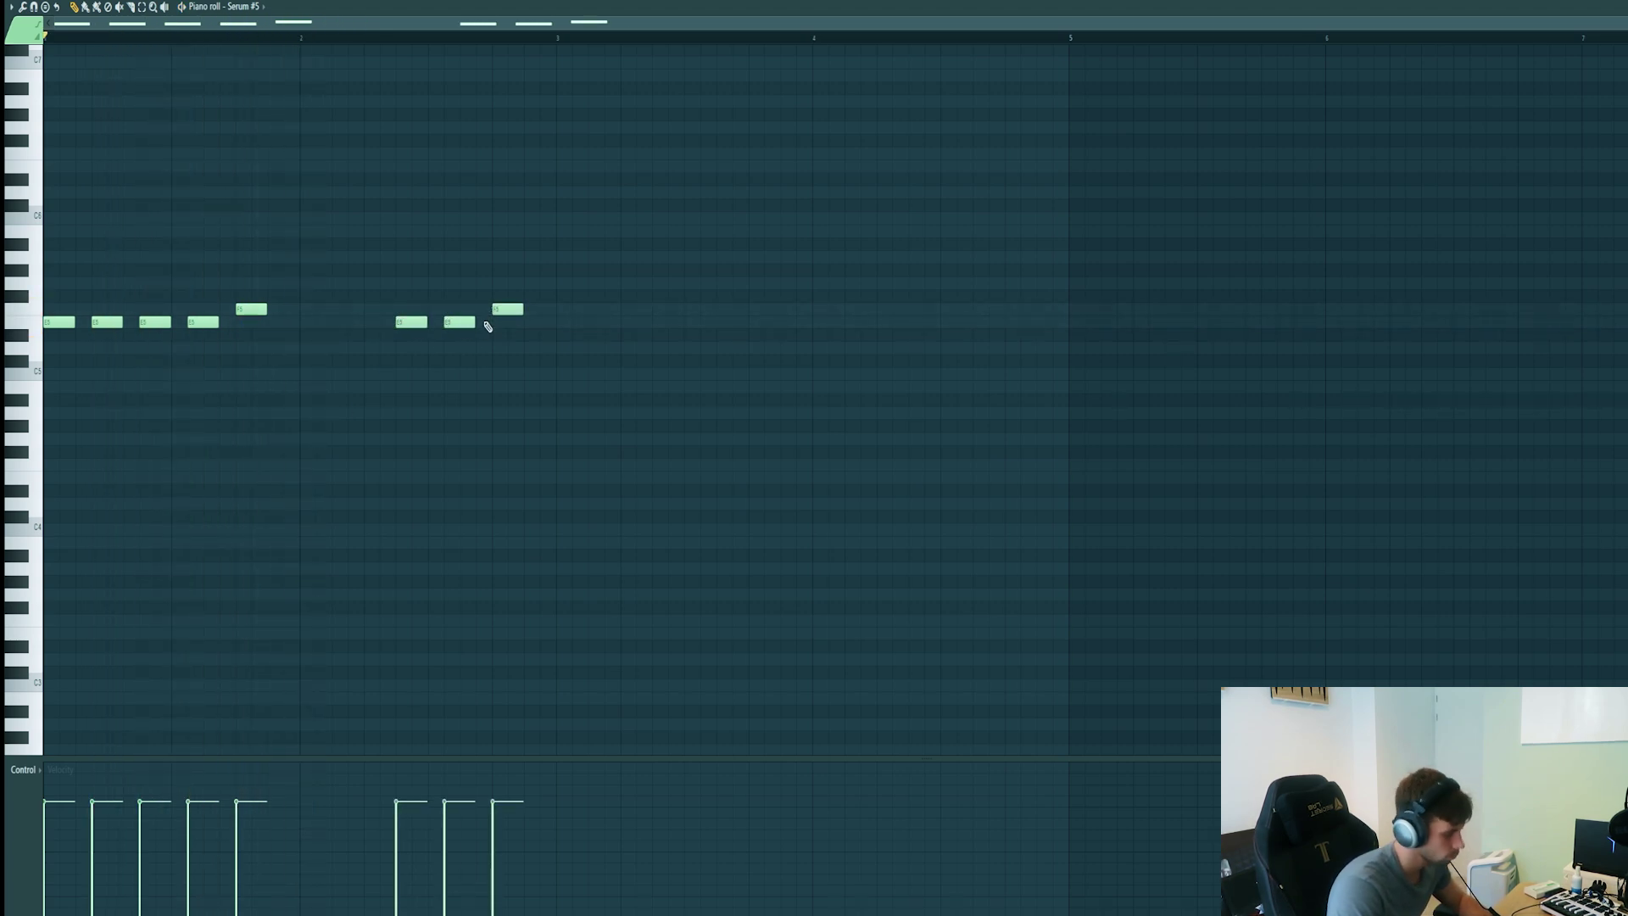
key("space")
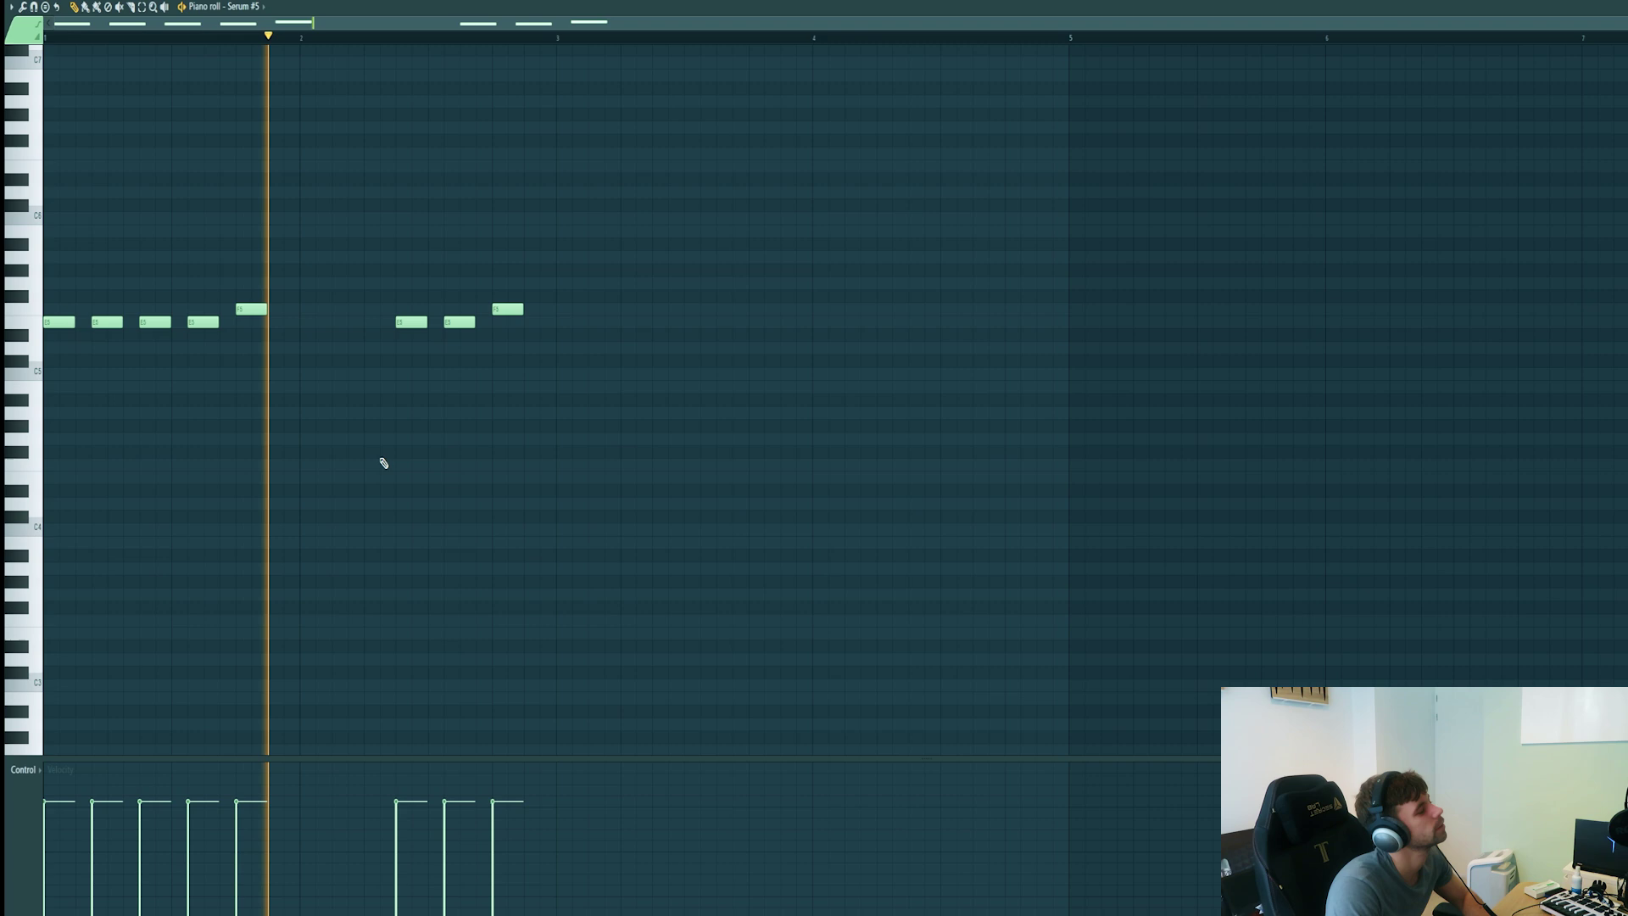
key("space")
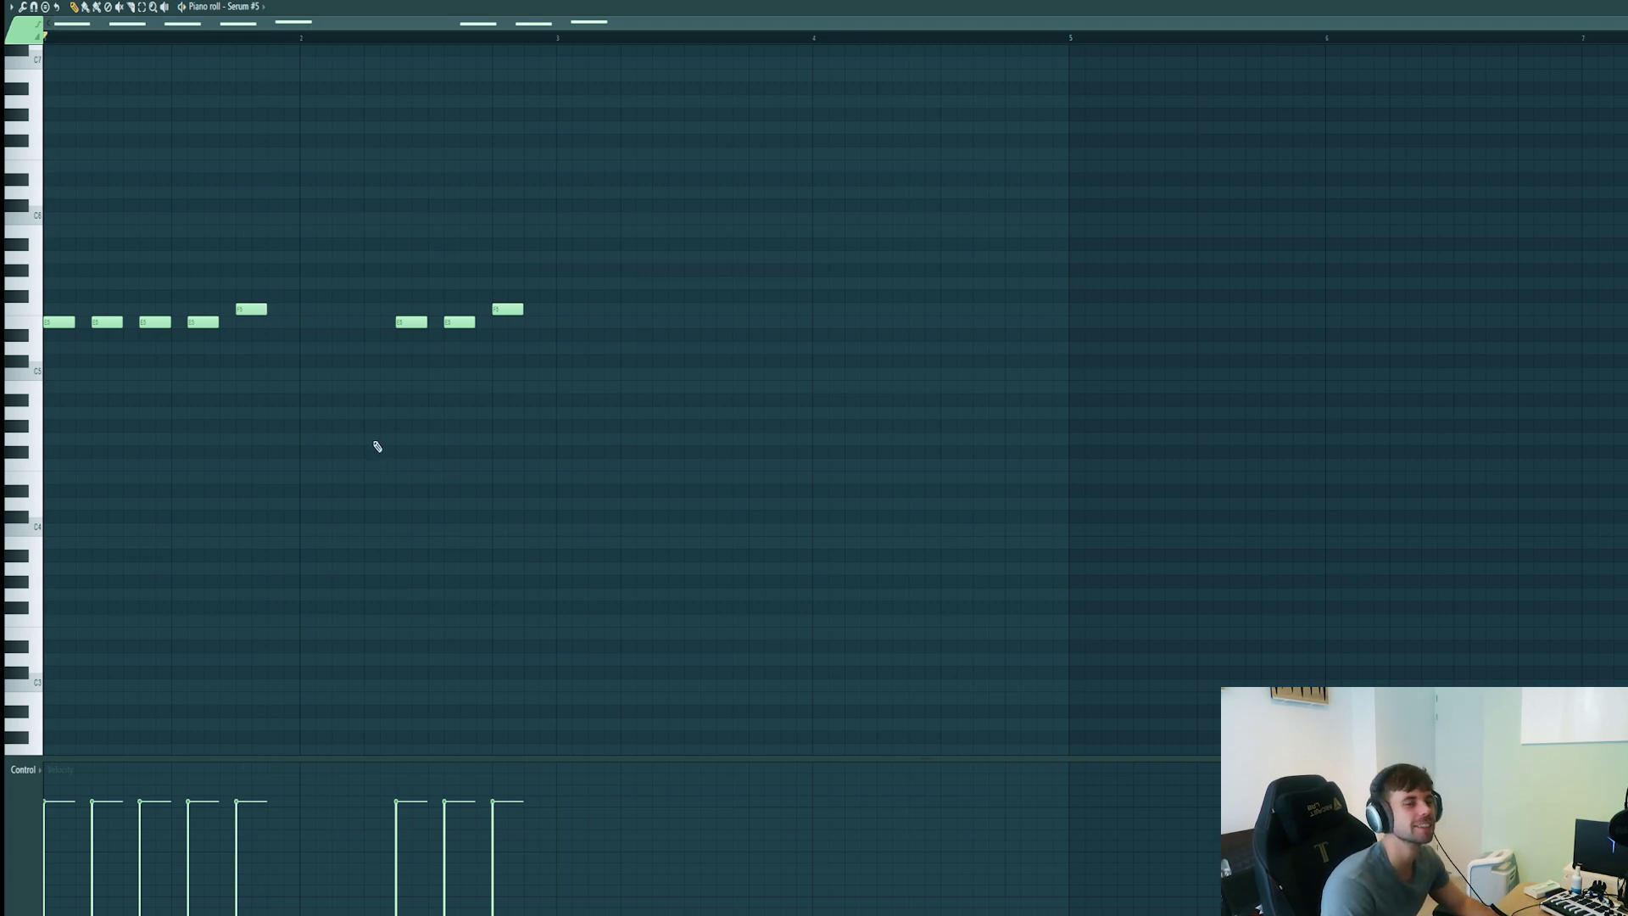
key("F9")
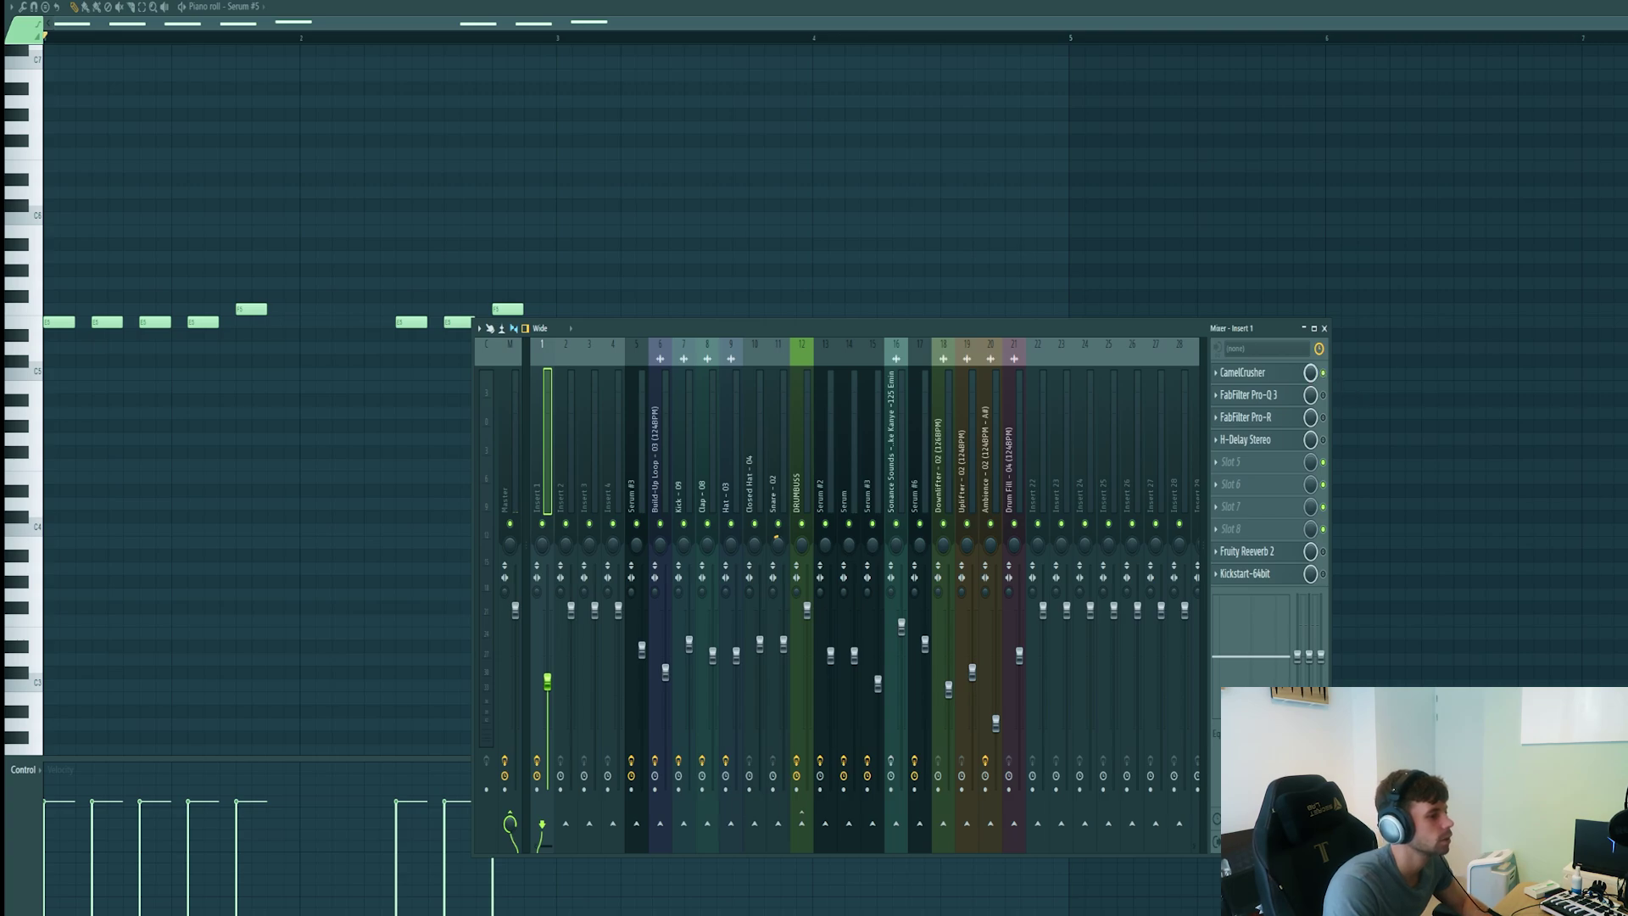
Open the lead's CamelCrusher, Pro-Q 3, Pro-R, H-Delay Stereo and Kickstart effects during playback.
left_click(1294, 374)
key("space")
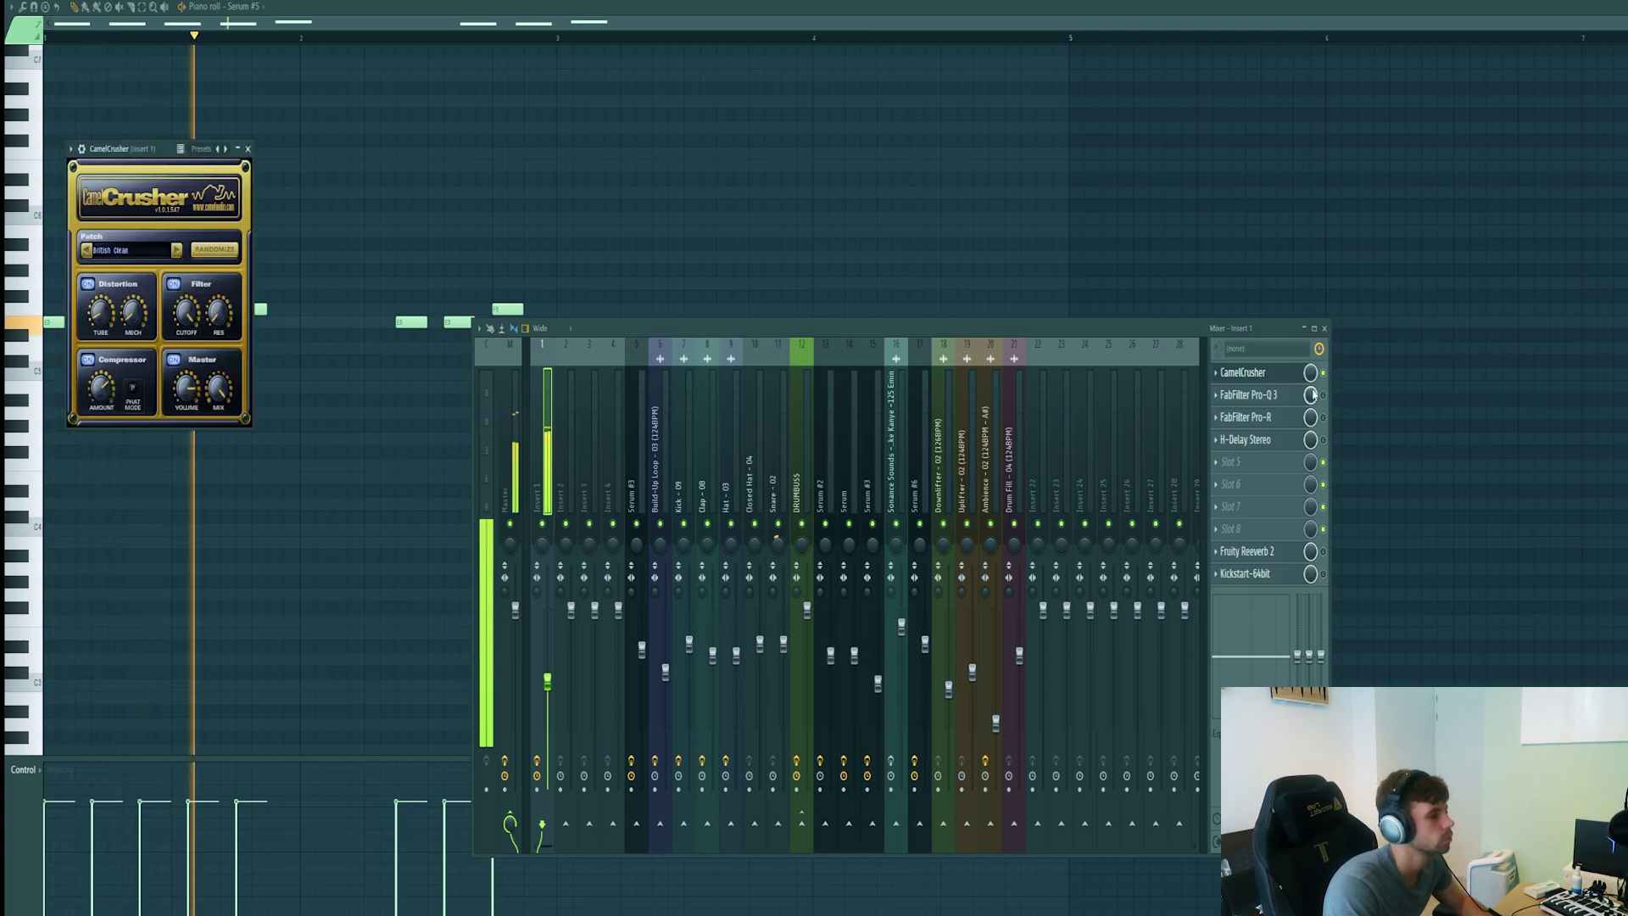
left_click(1289, 395)
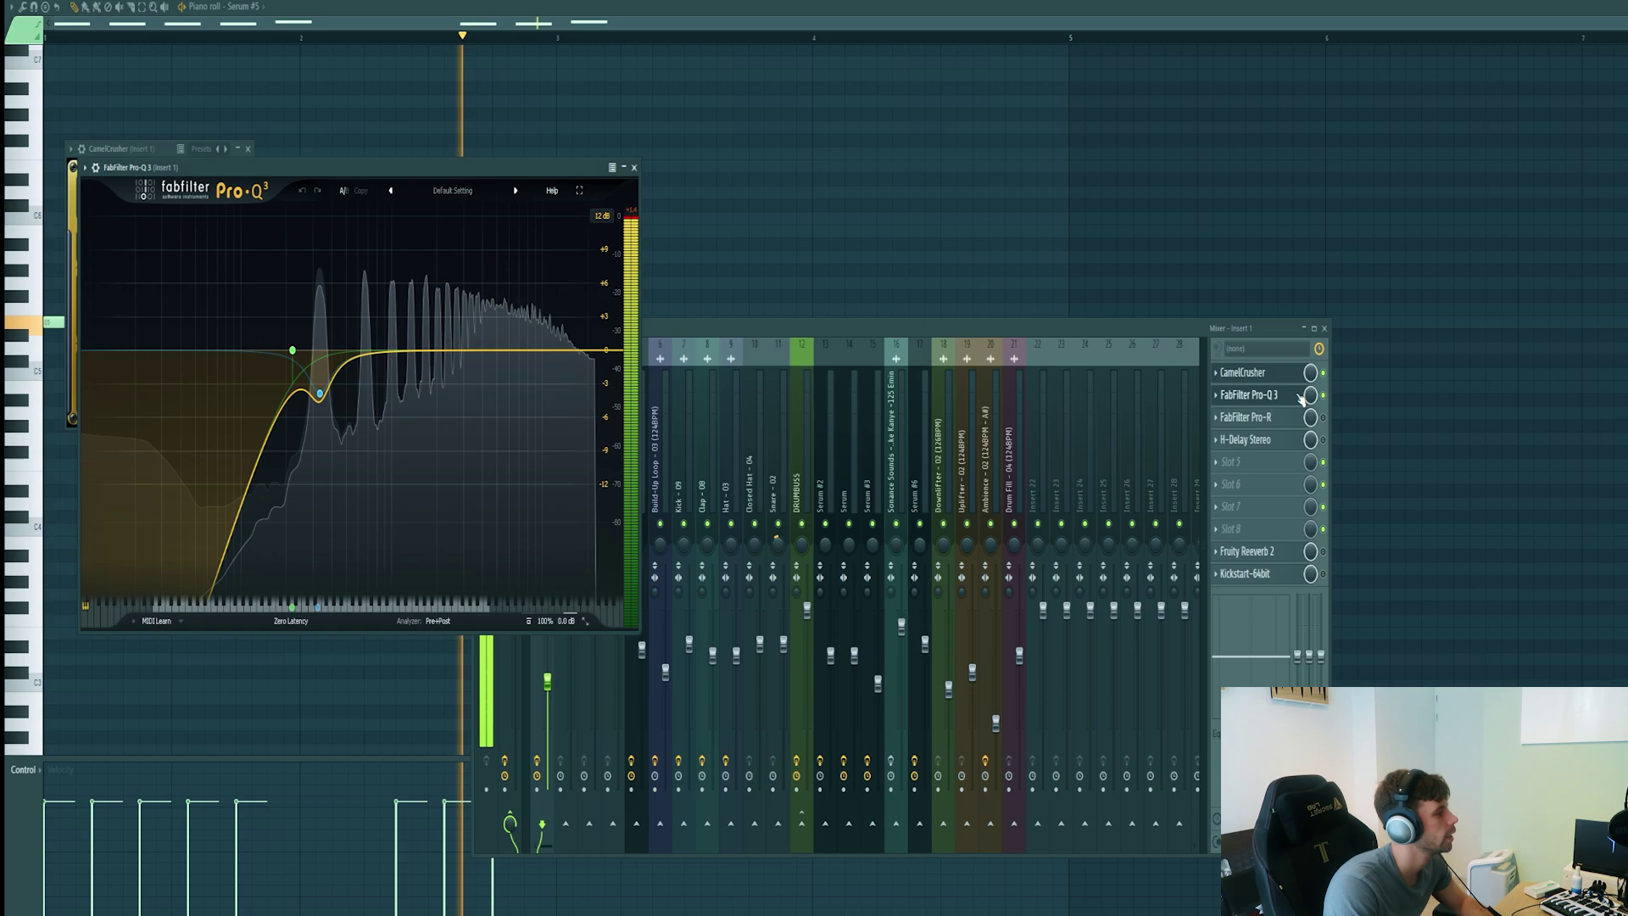
left_click(1302, 418)
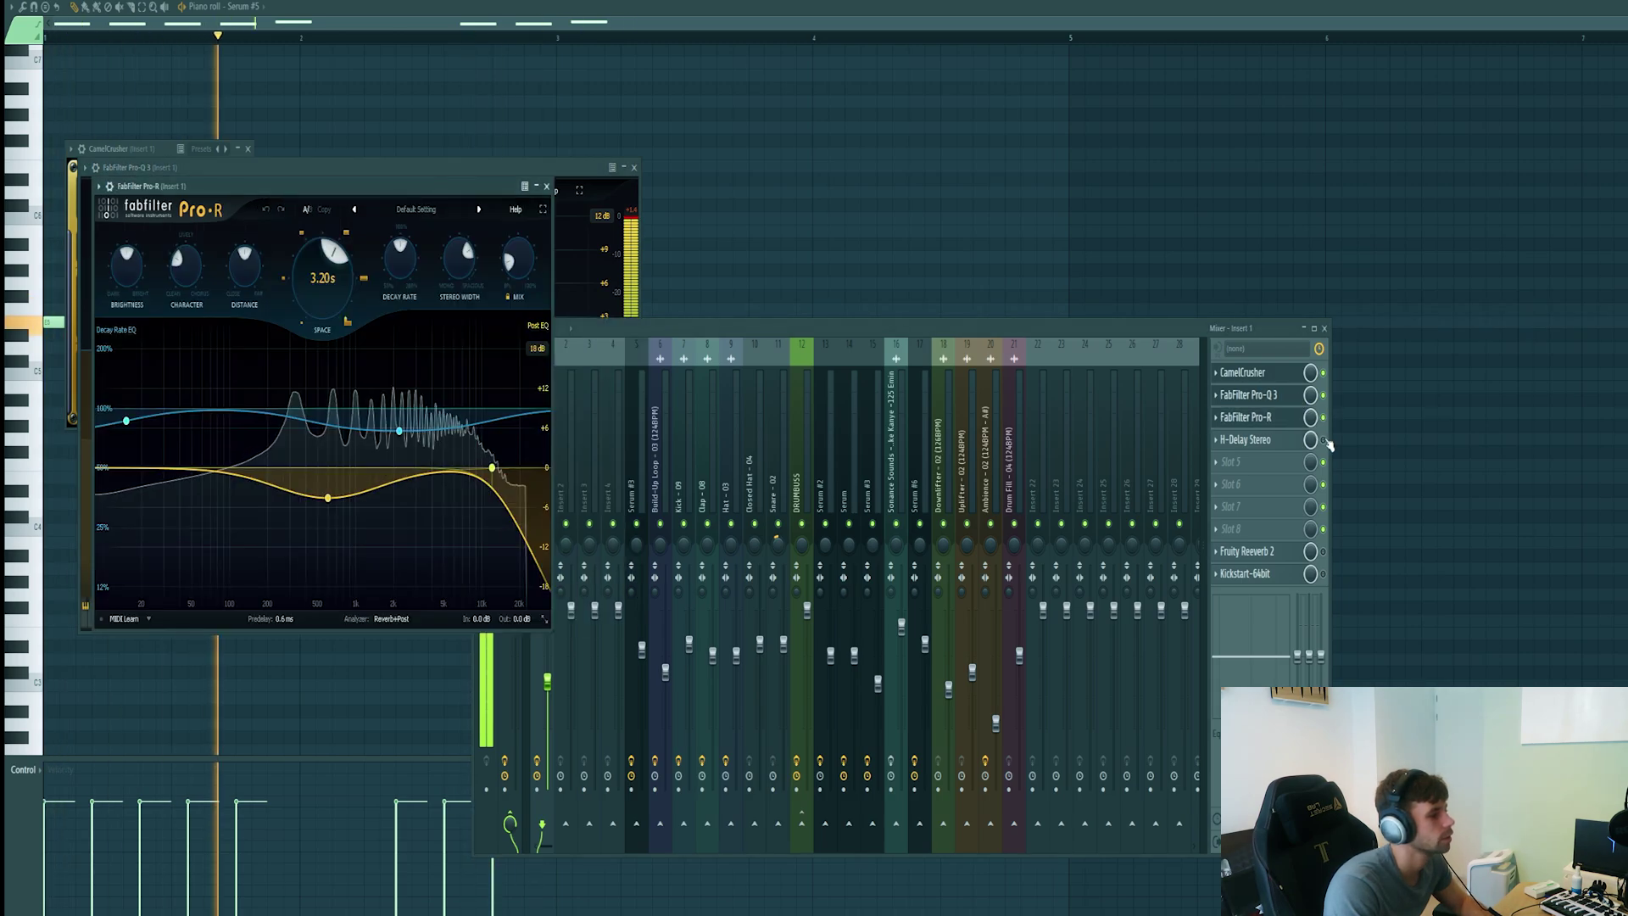
left_click(1280, 441)
left_click(1286, 570)
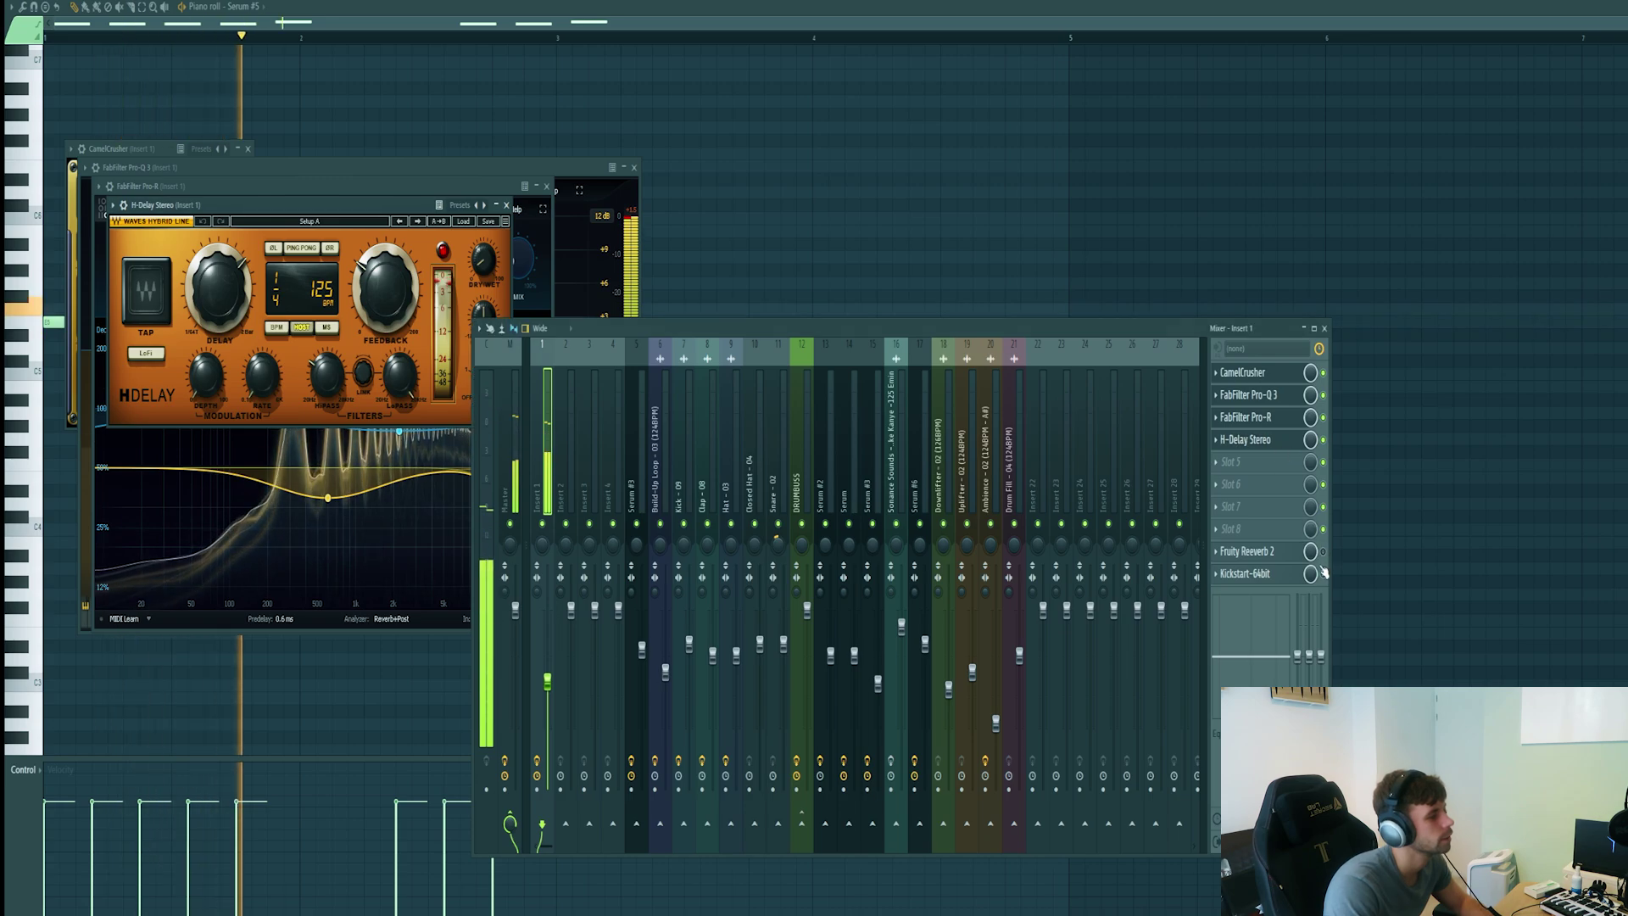
left_click(1285, 574)
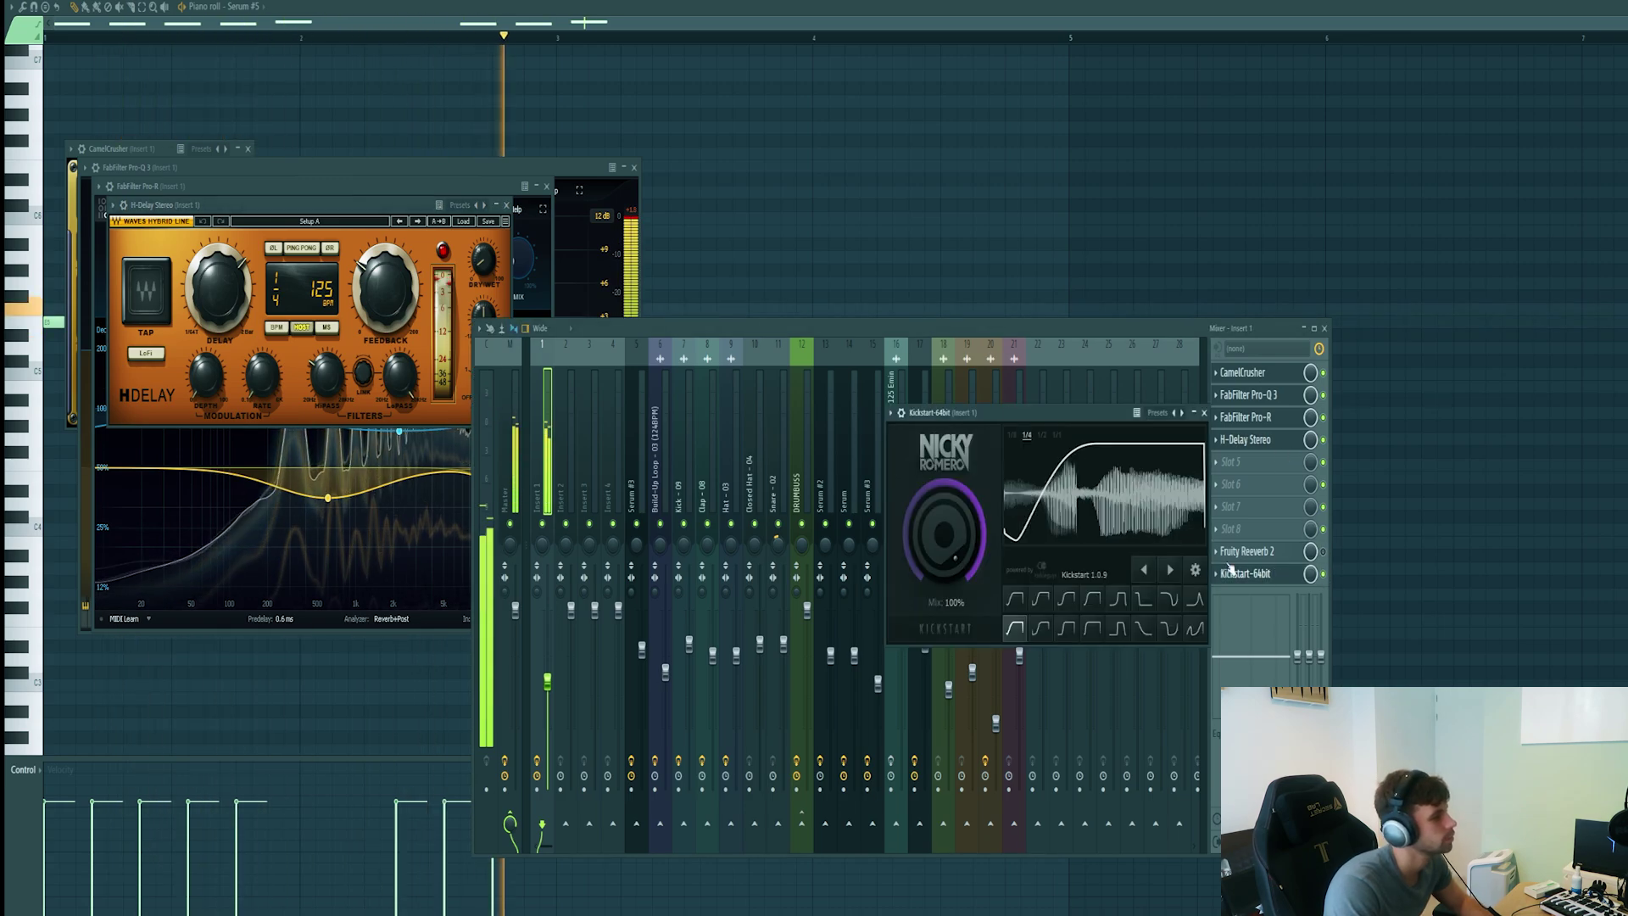
left_click_drag(948, 412, 327, 179)
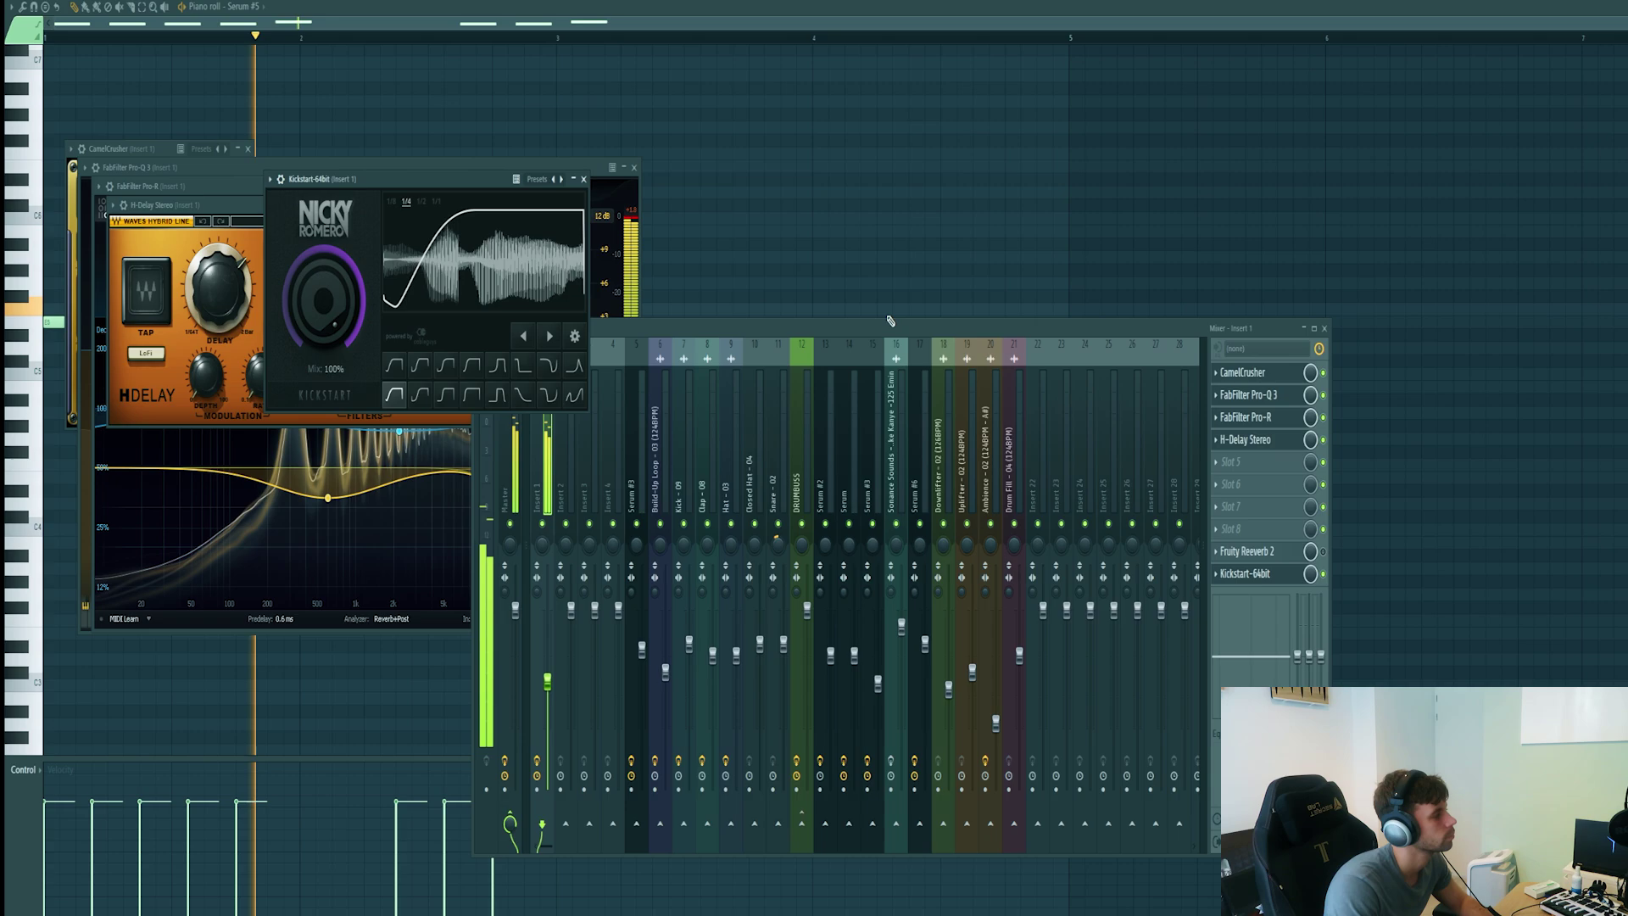
key("space")
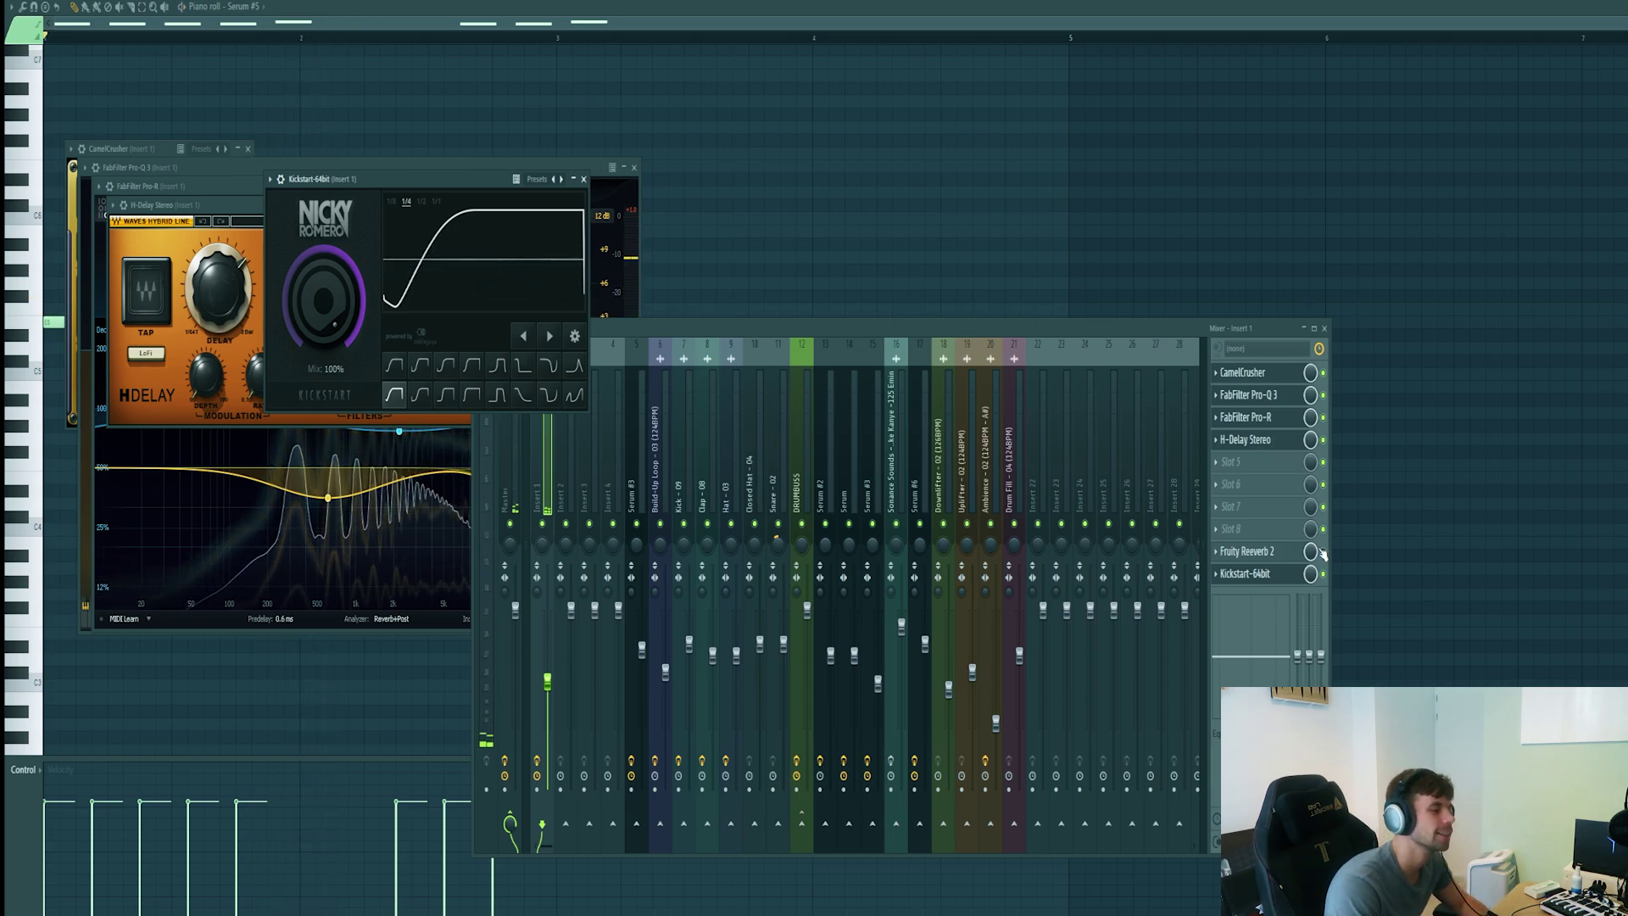
Open Fruity Reeverb 2 on insert 1, place it beside the others, and nudge its wet level.
left_click(1274, 552)
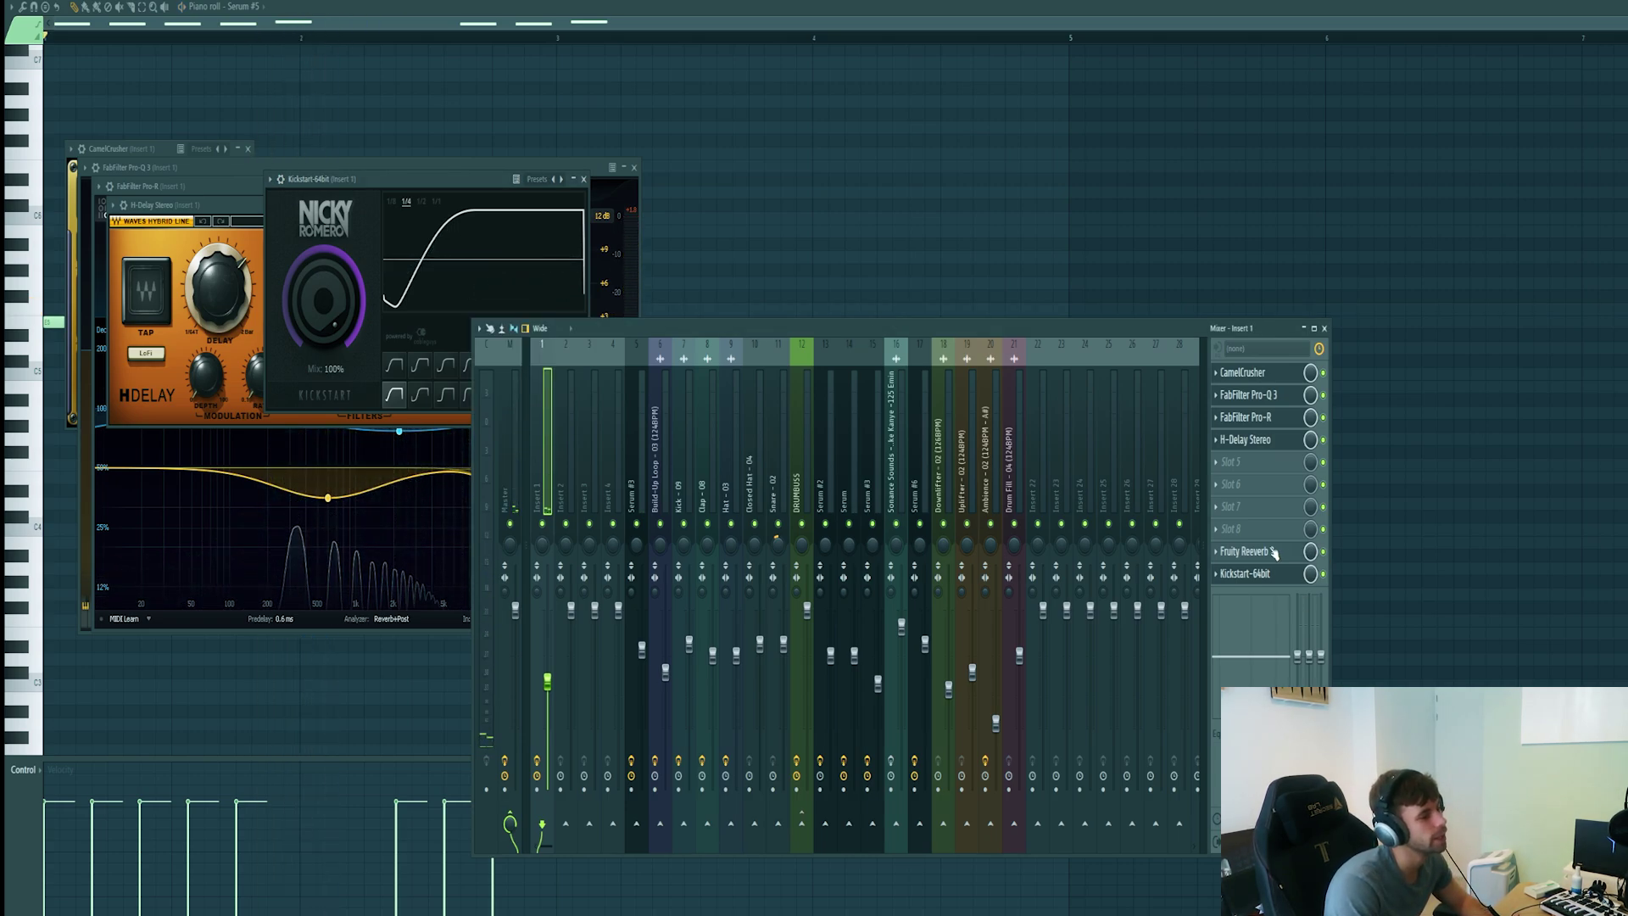
left_click(1252, 552)
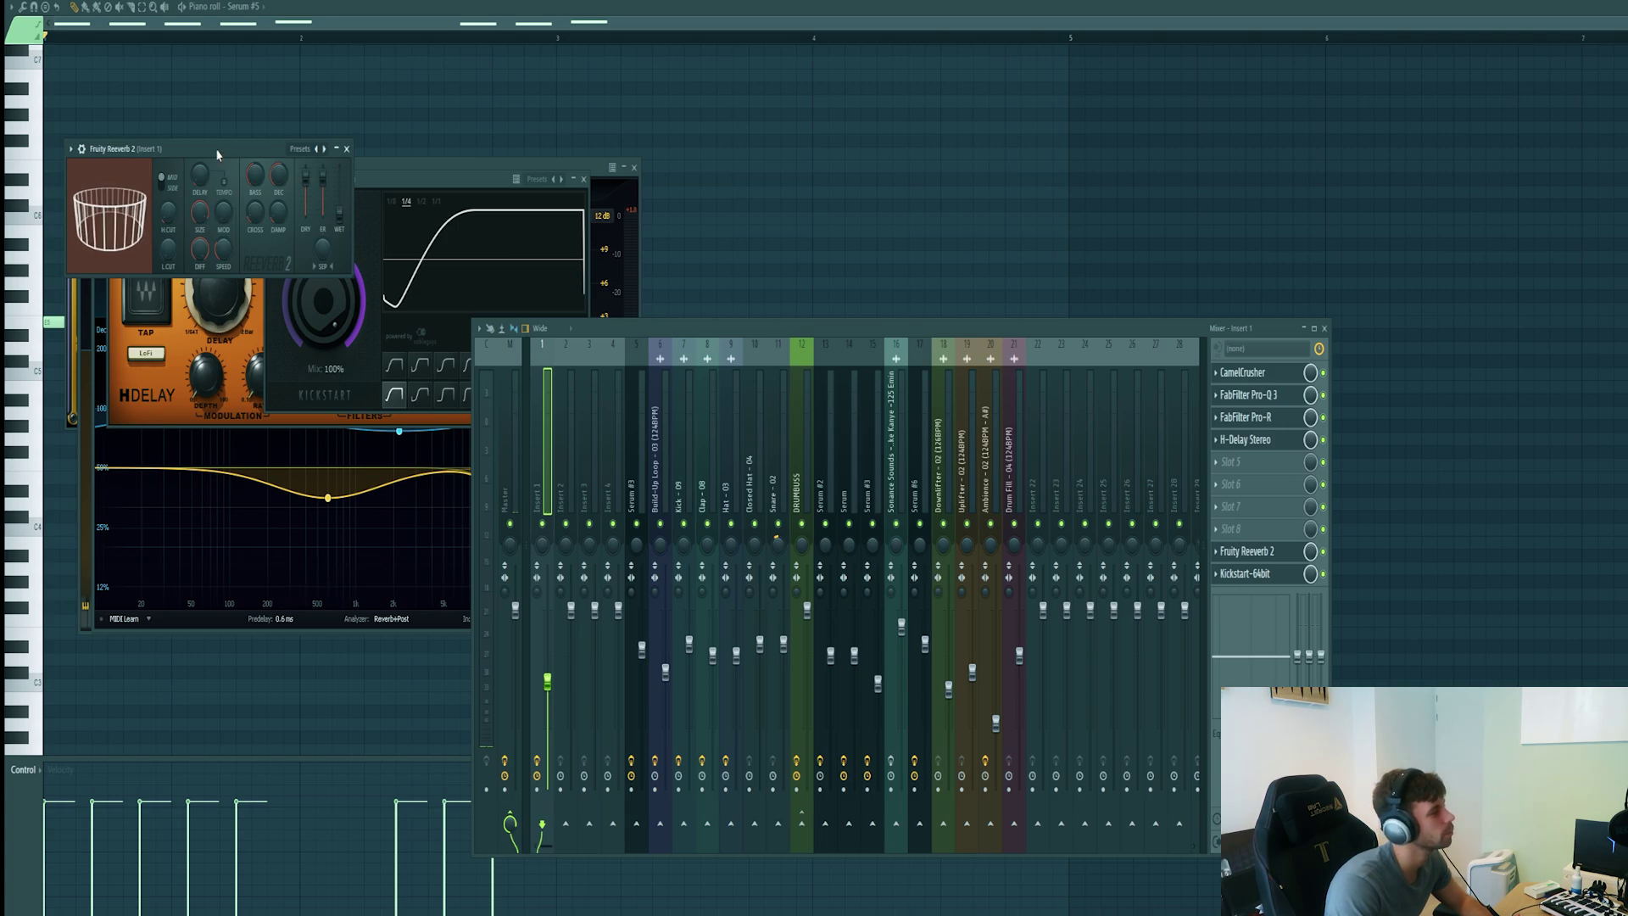
left_click_drag(215, 149, 479, 255)
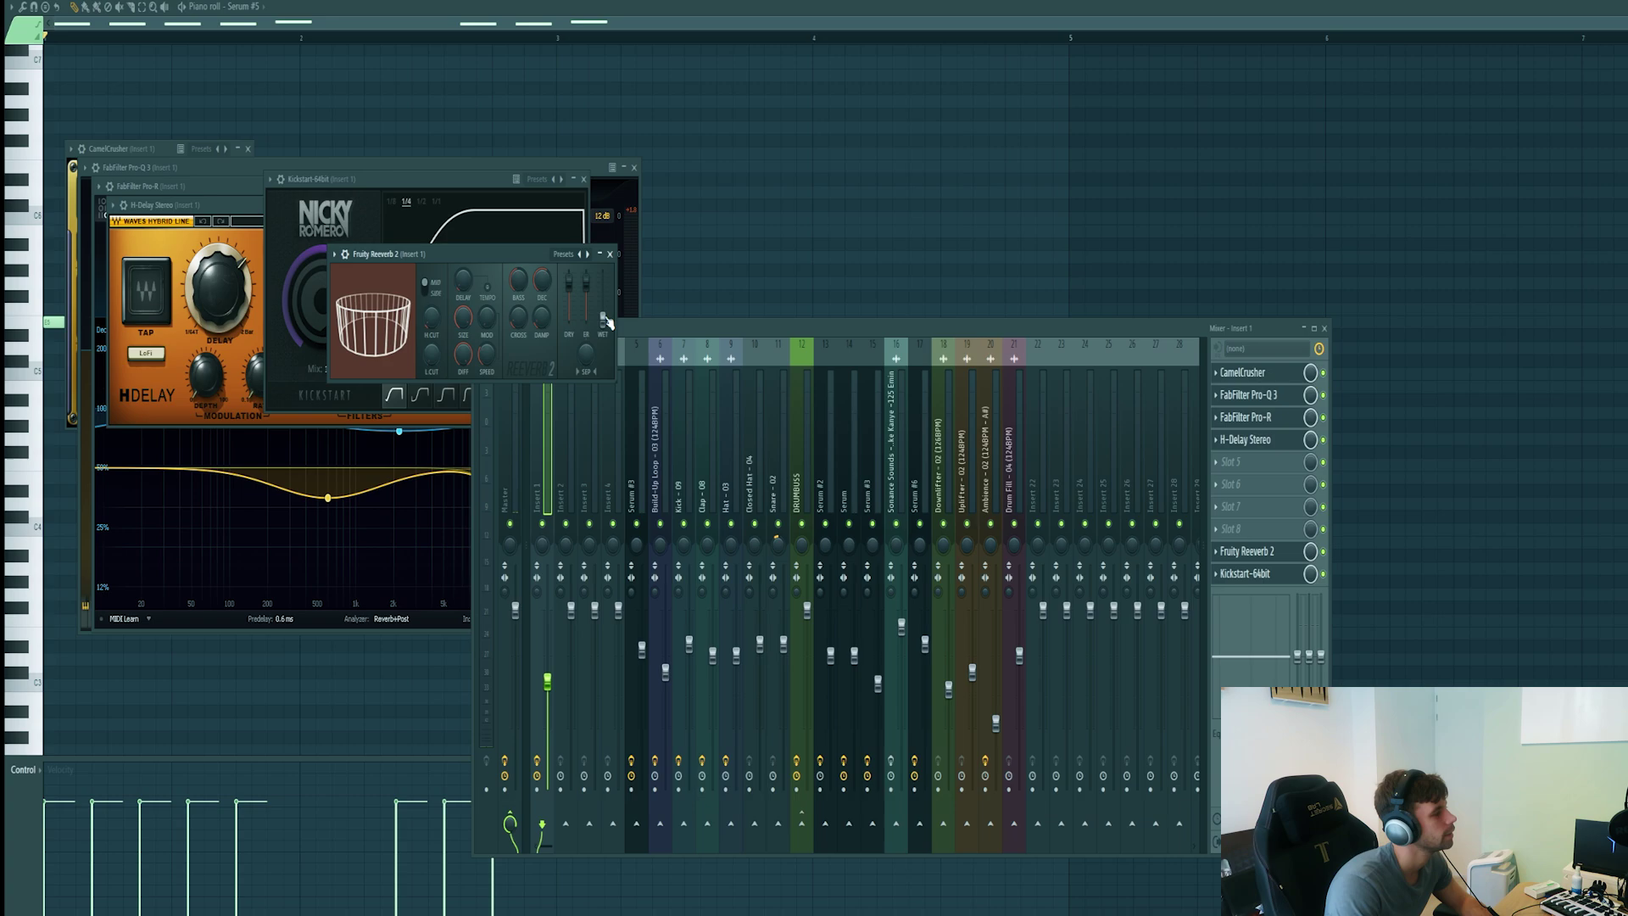
mouse_move(607, 323)
left_mouse_down()
mouse_move(608, 293)
mouse_move(607, 321)
left_mouse_up()
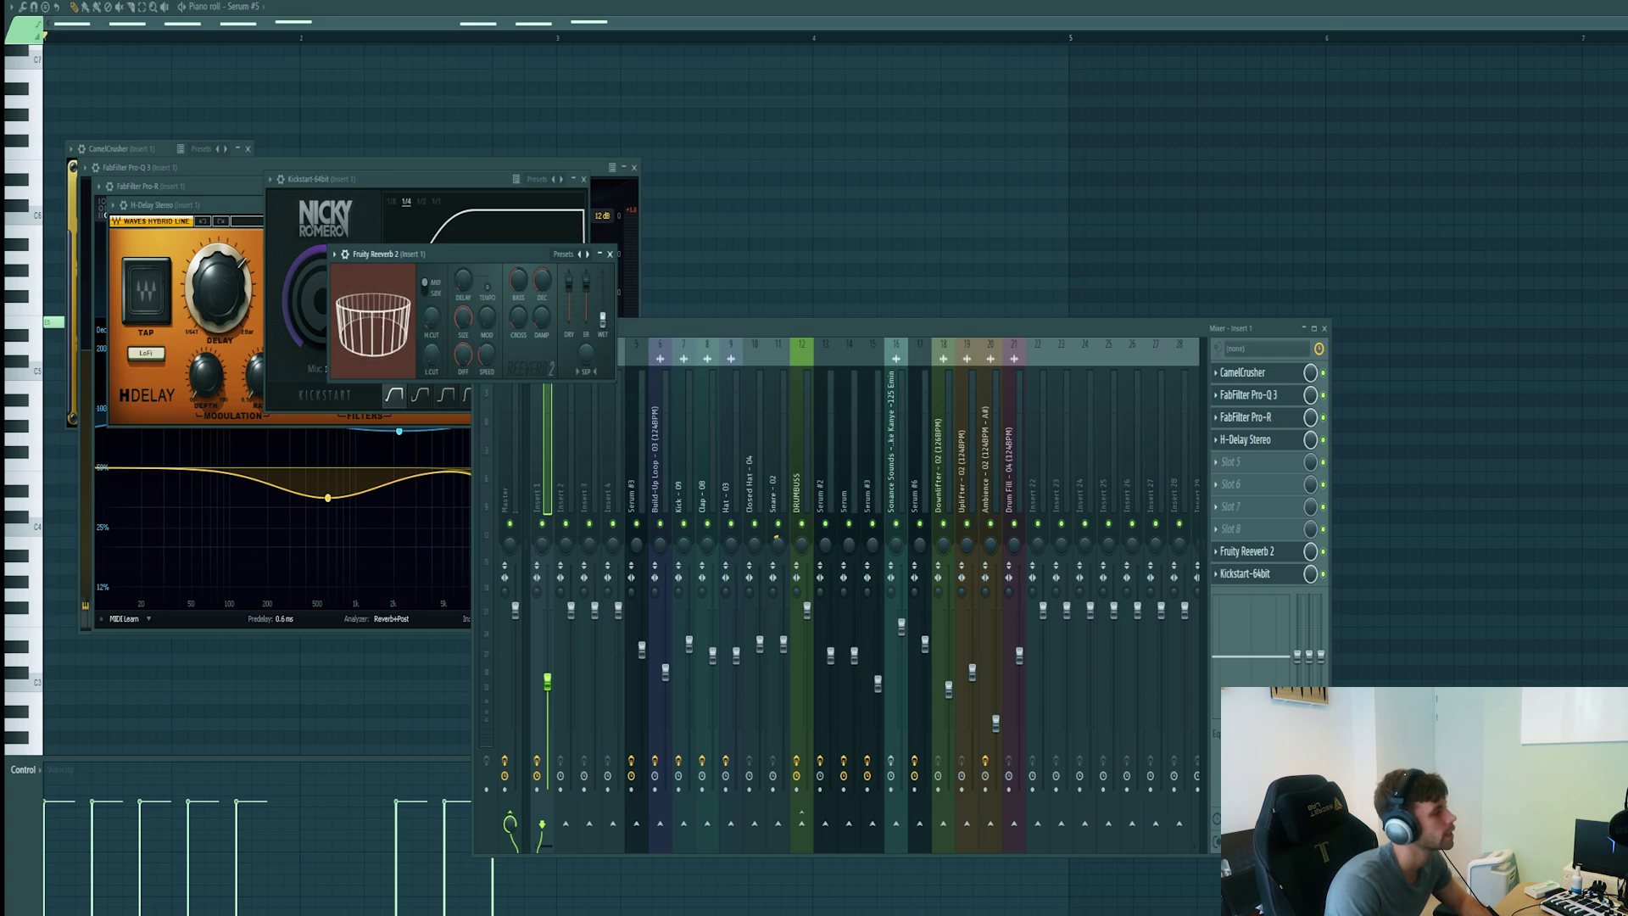
Create an automation clip for Fruity Reeverb 2's wet level and play the drop with it.
right_click(604, 322)
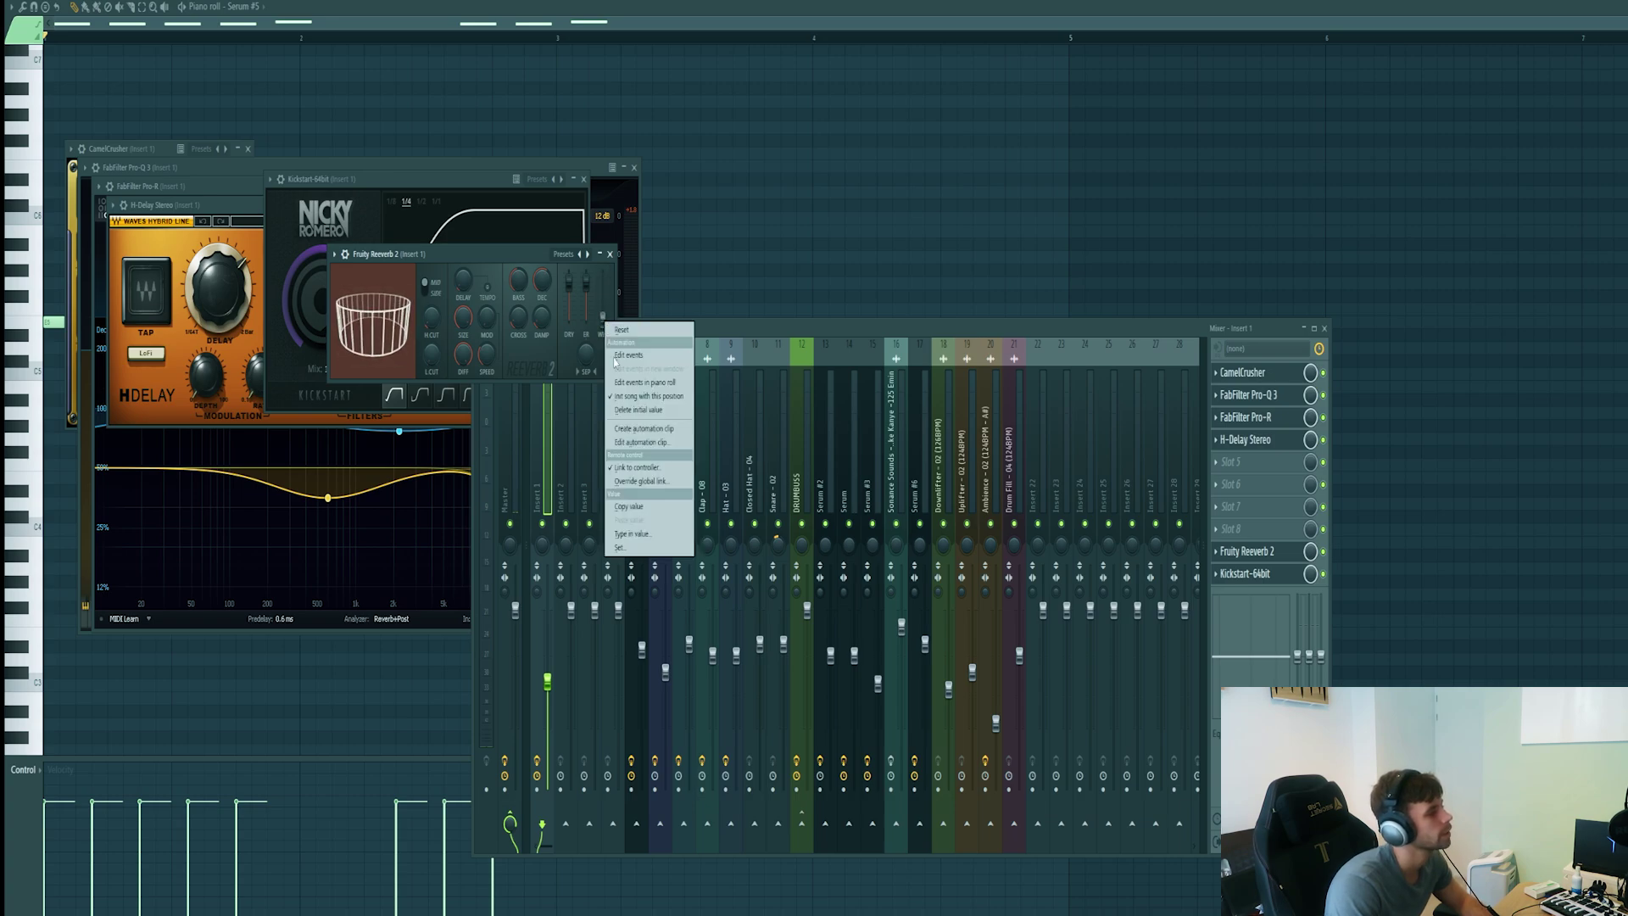
left_click(645, 428)
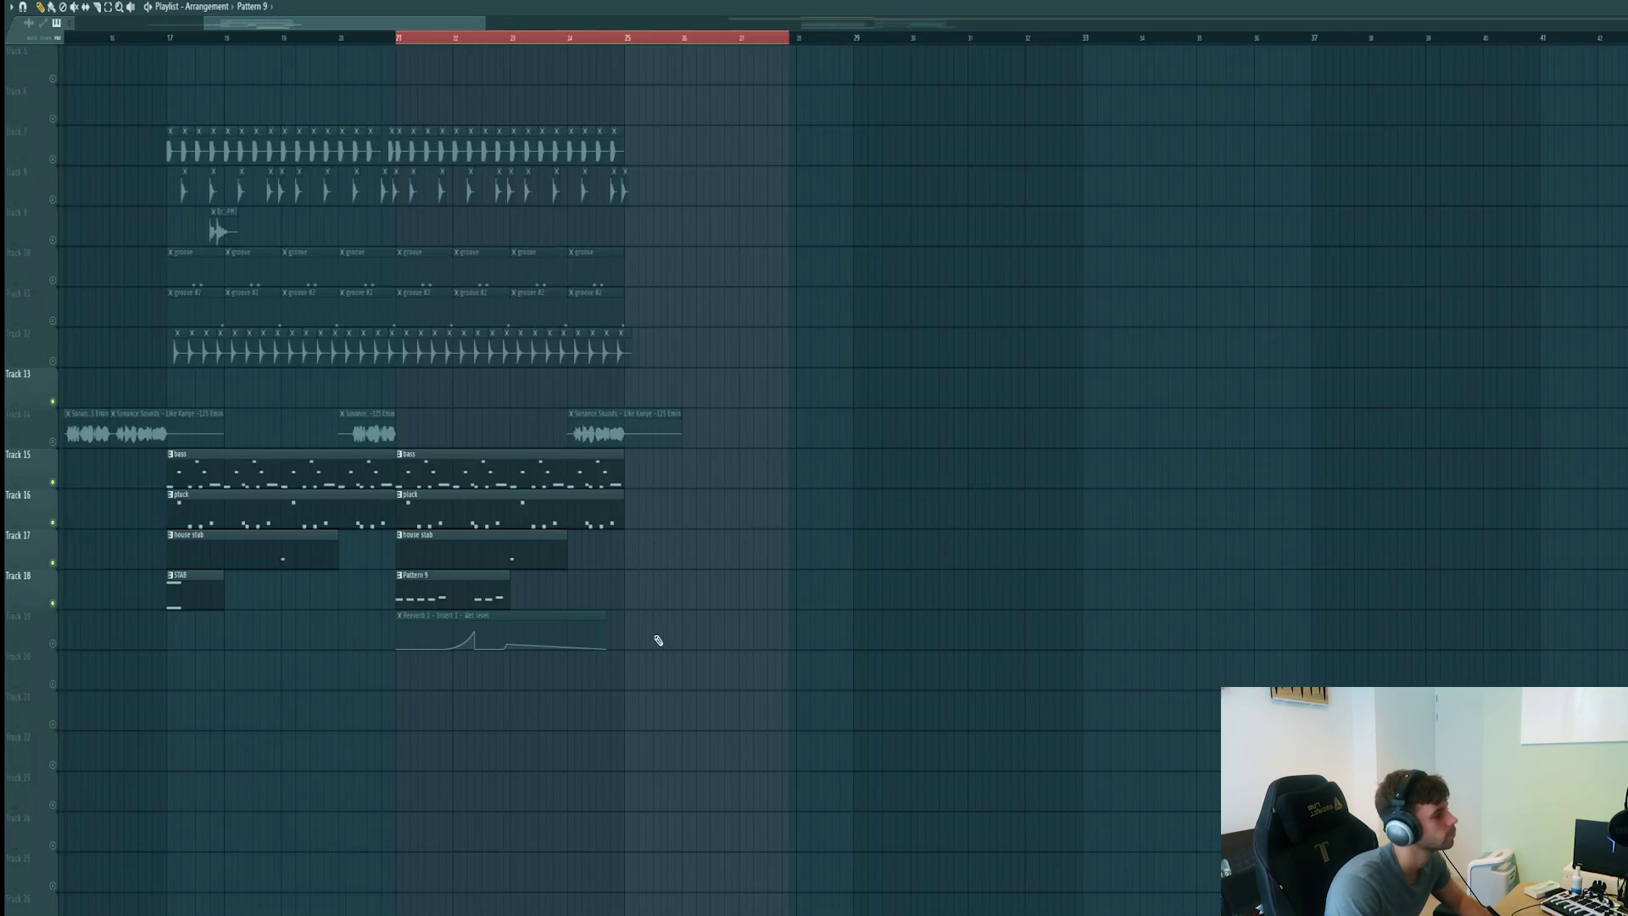
scroll(830, 749, "up", 2, "ctrl")
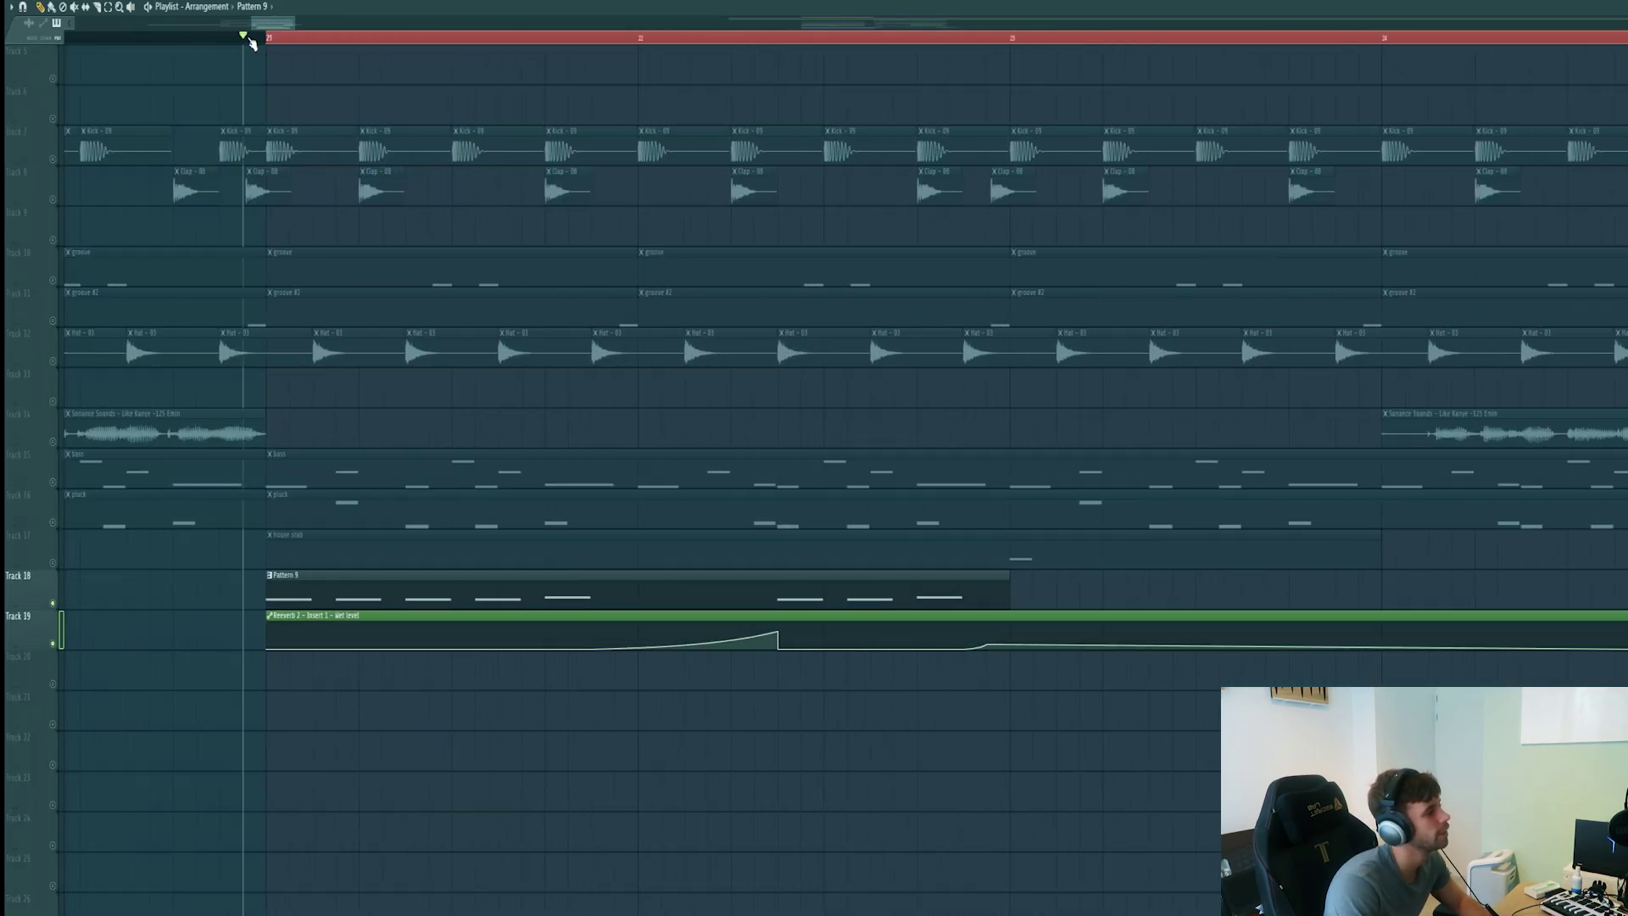
scroll(509, 695, "down", 2)
left_click_drag(576, 649, 736, 486)
left_click(691, 700)
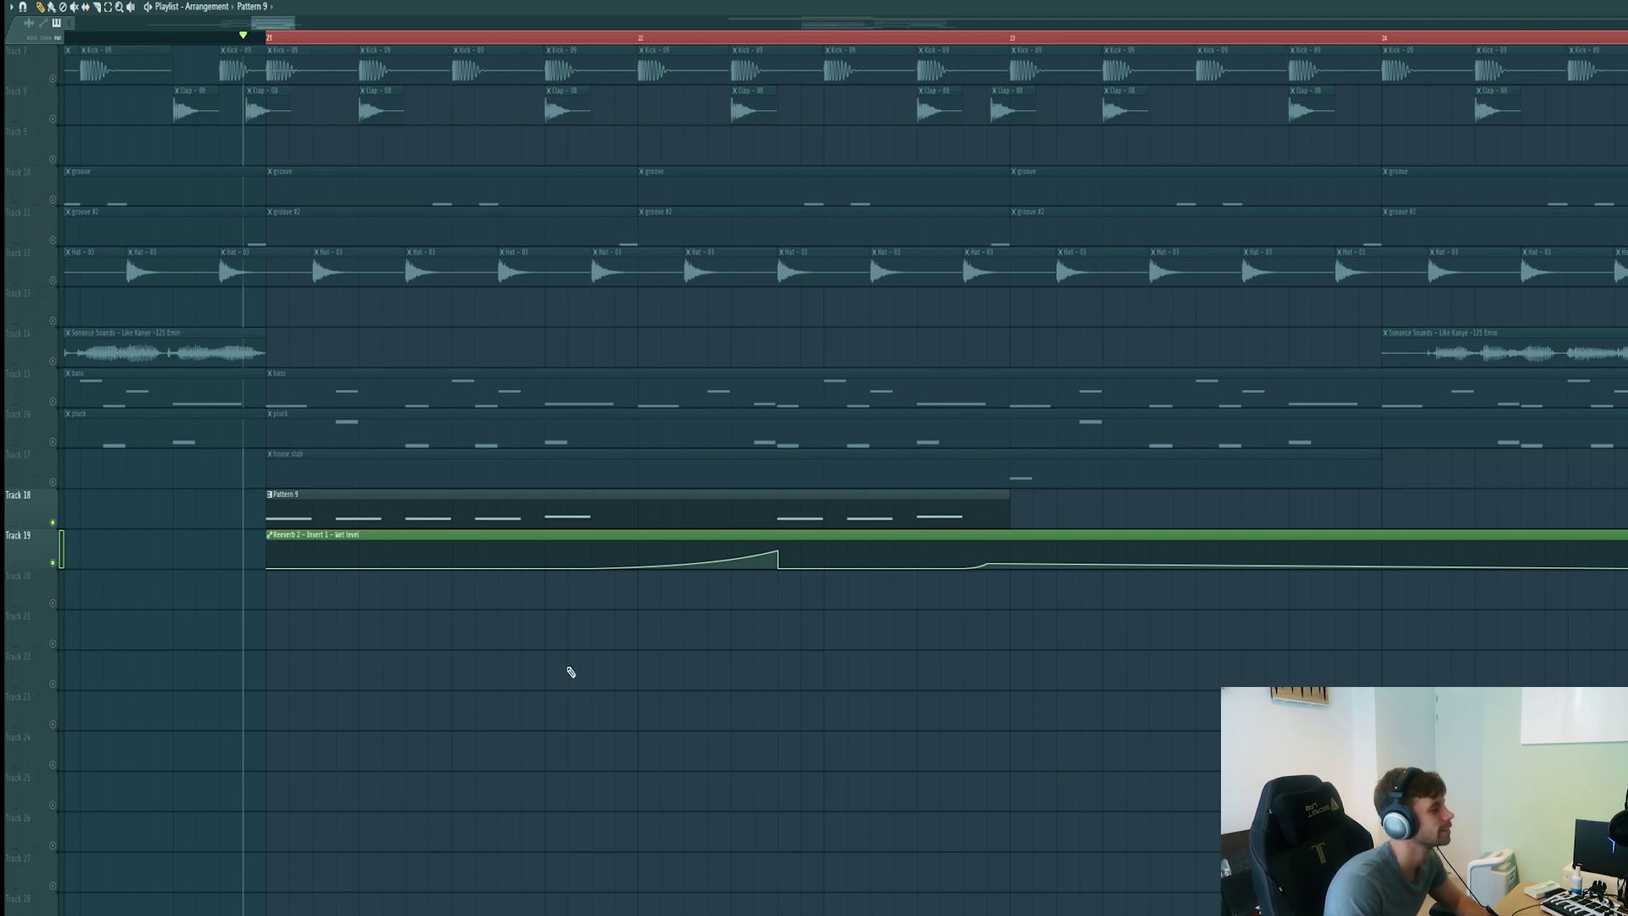
key("space")
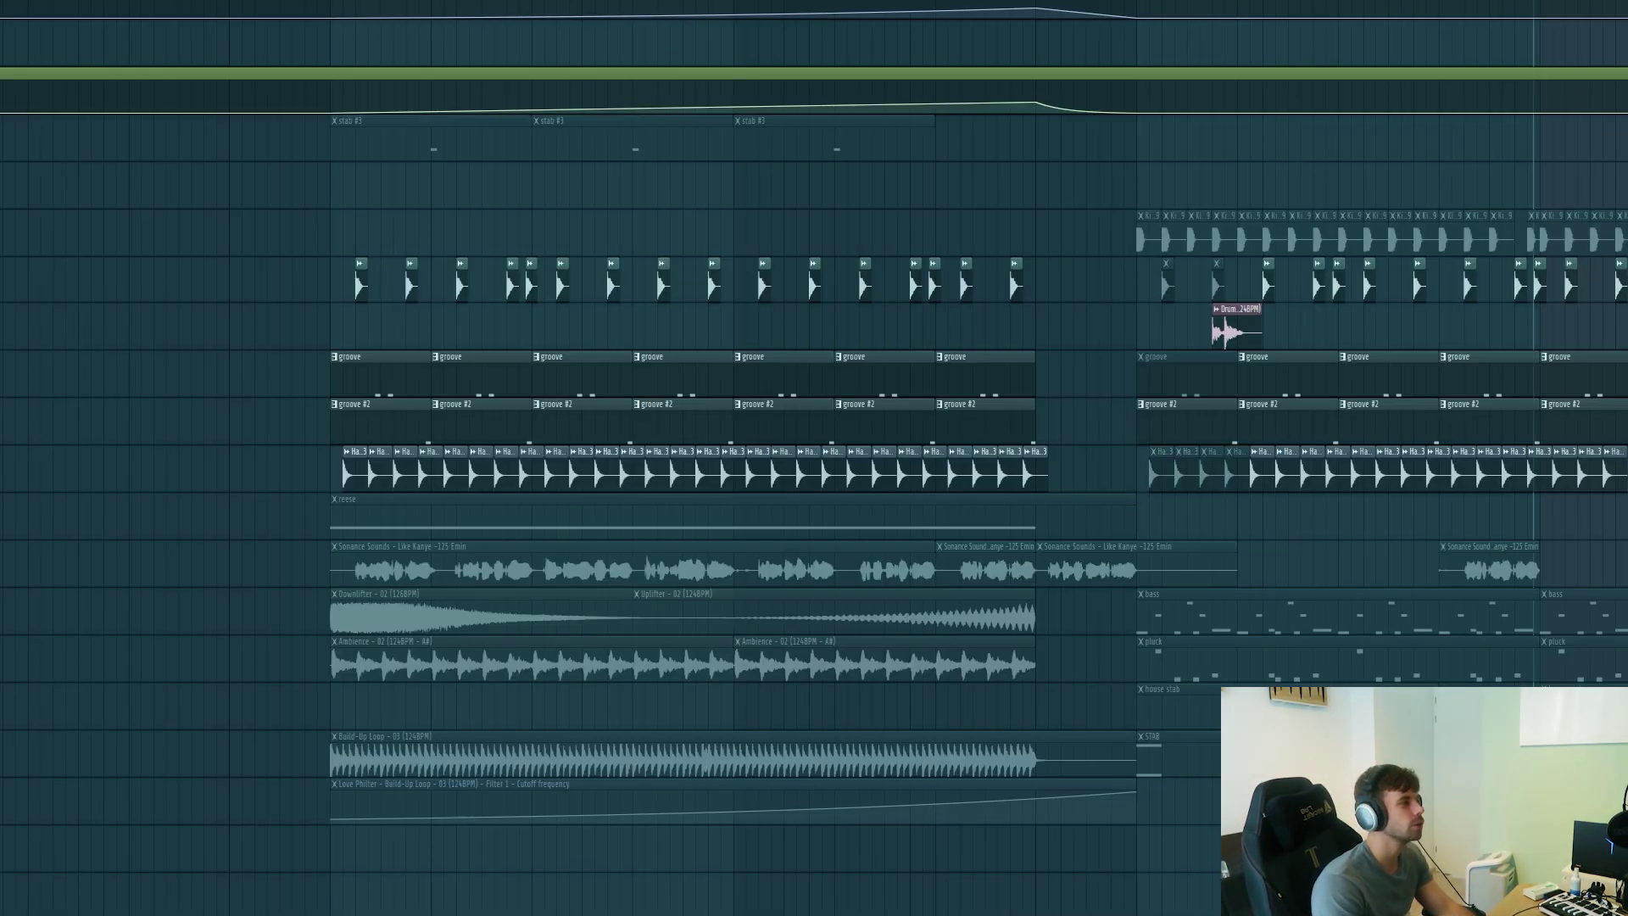
key("space")
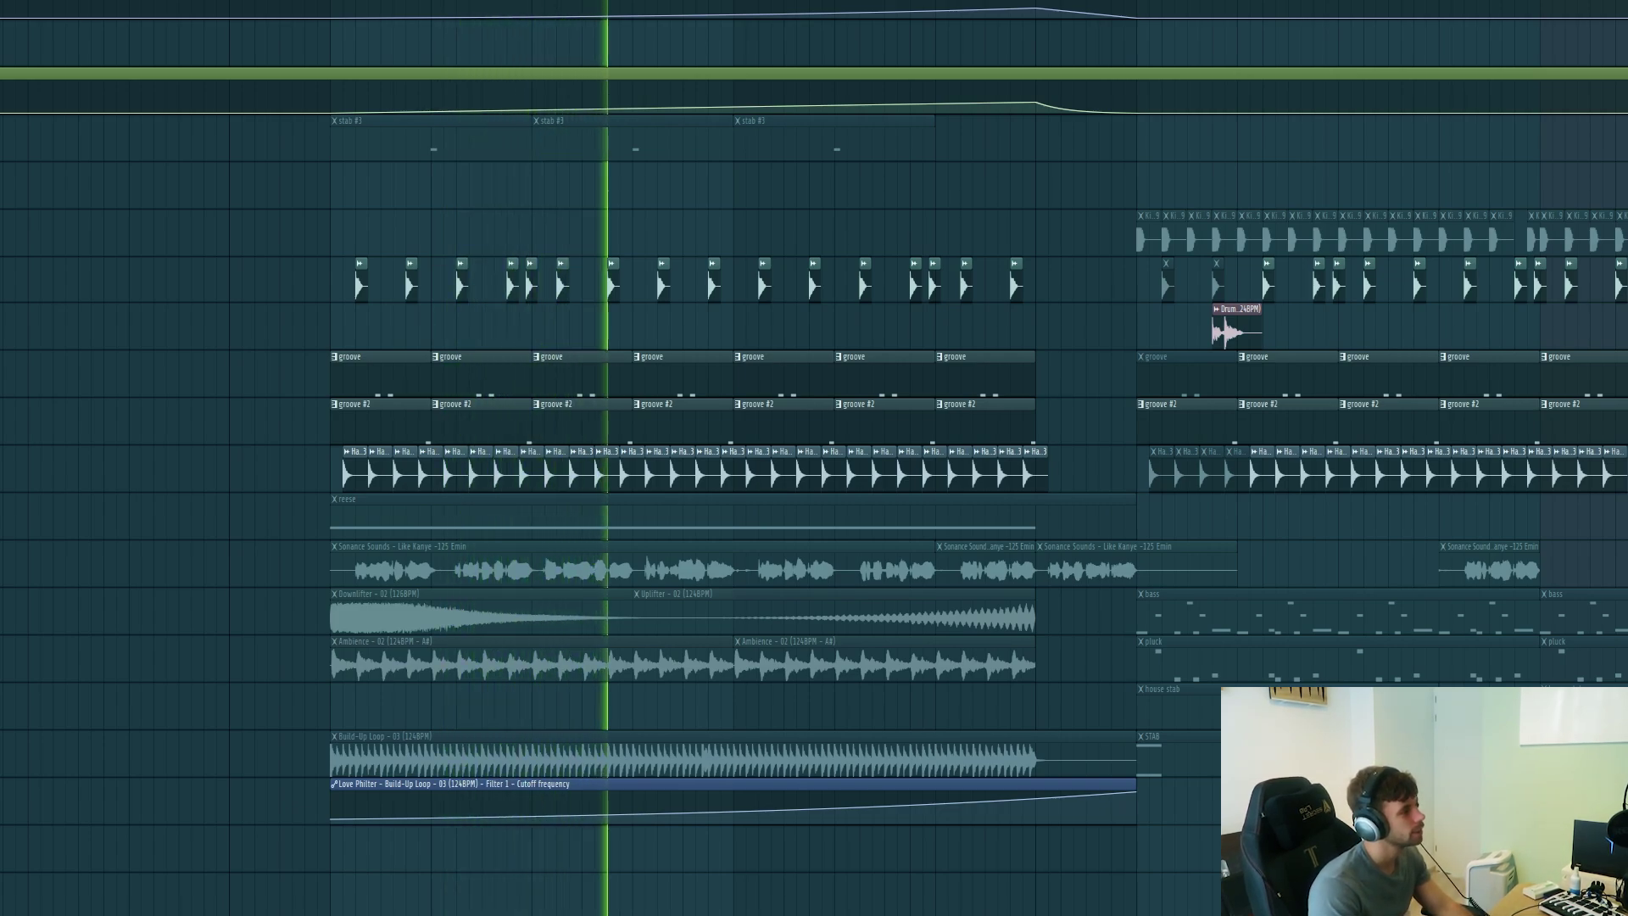
key("space")
left_click(402, 143)
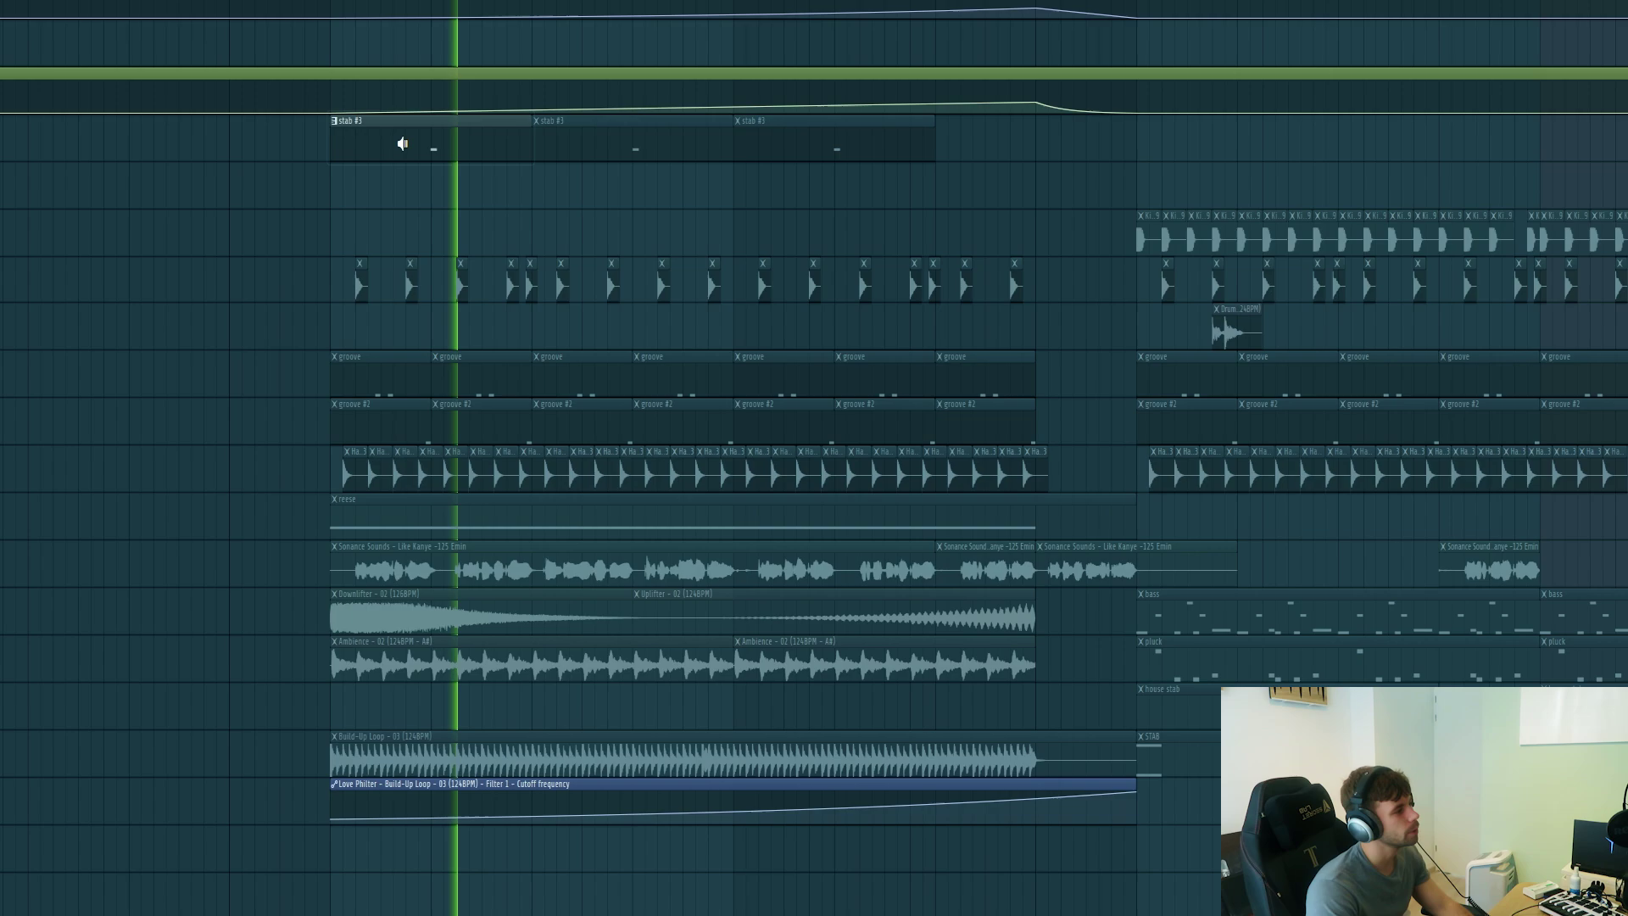
left_click(381, 142)
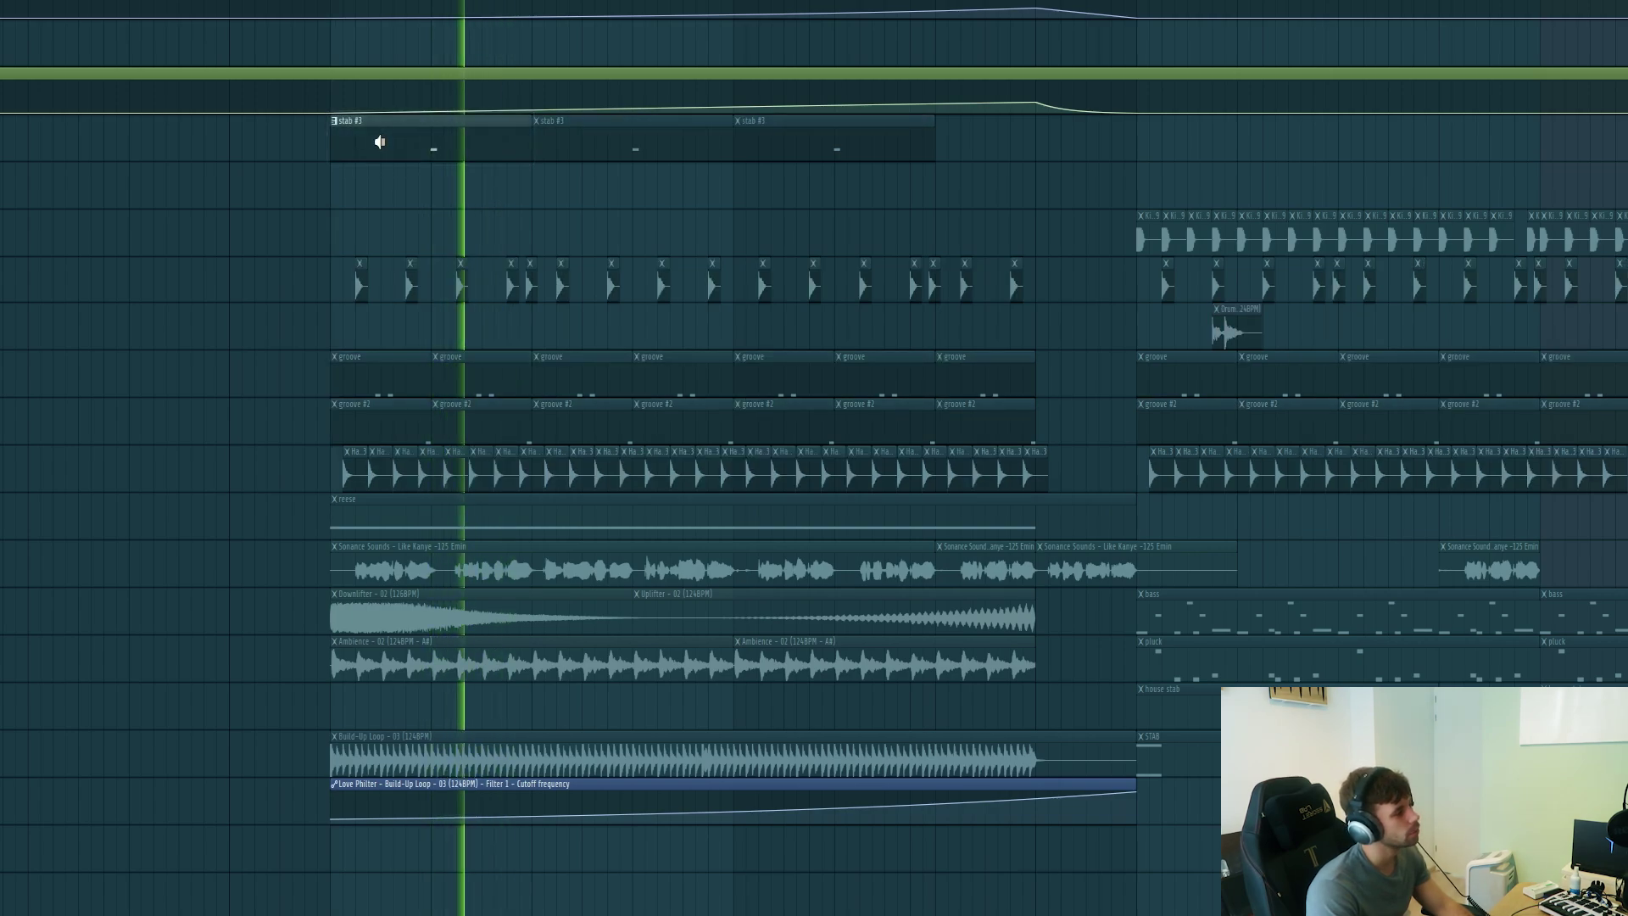
key("space")
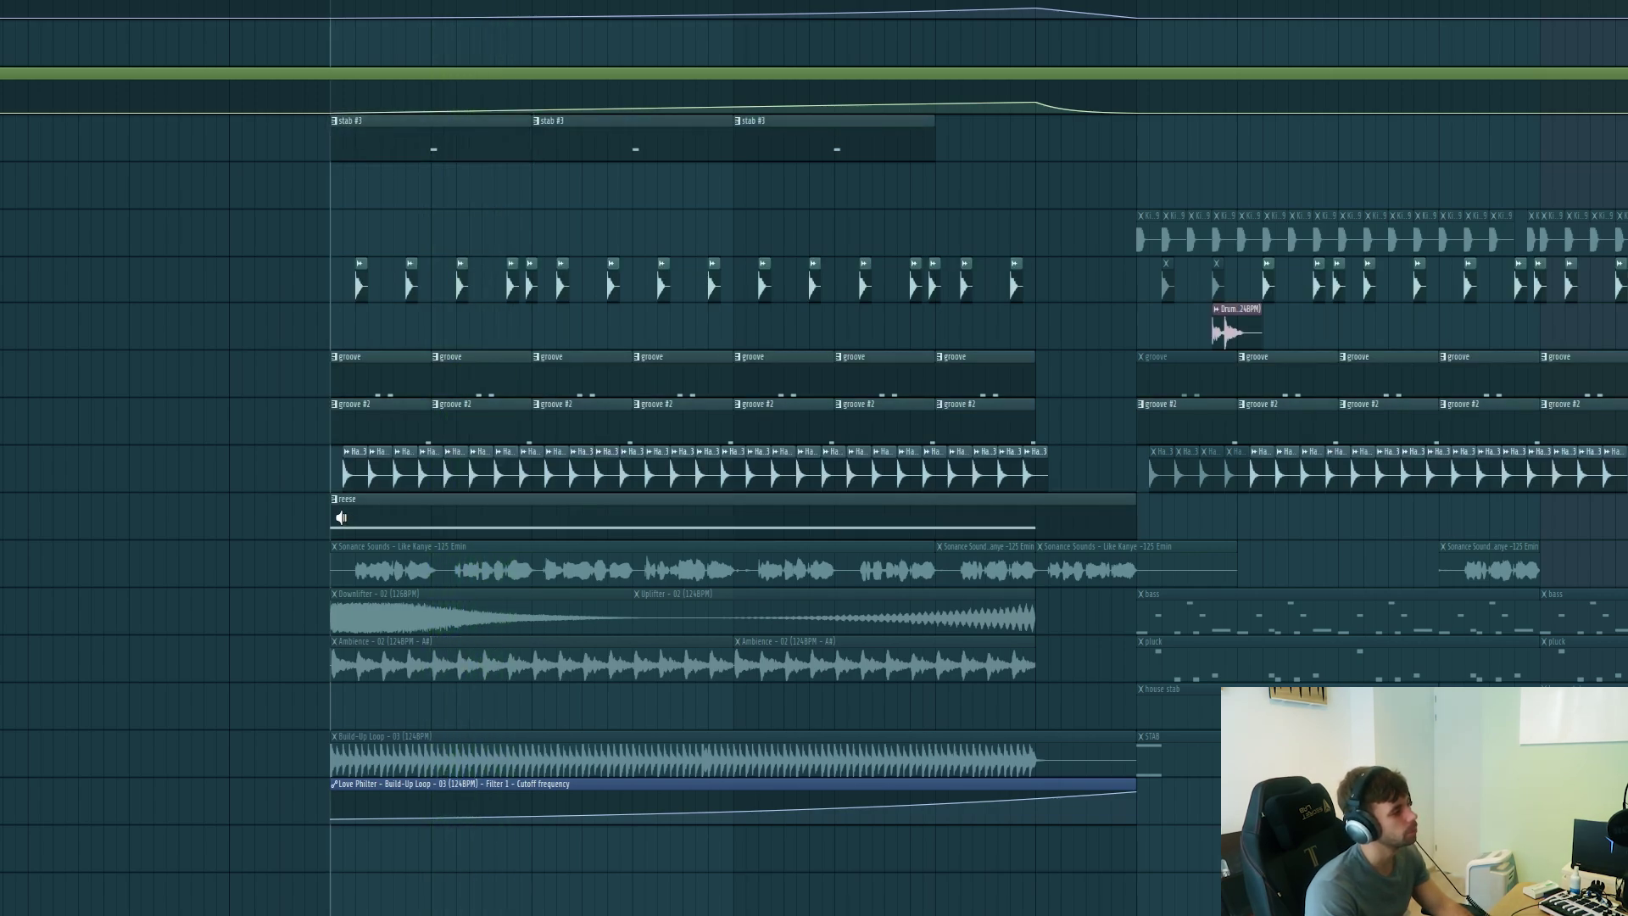
key("space")
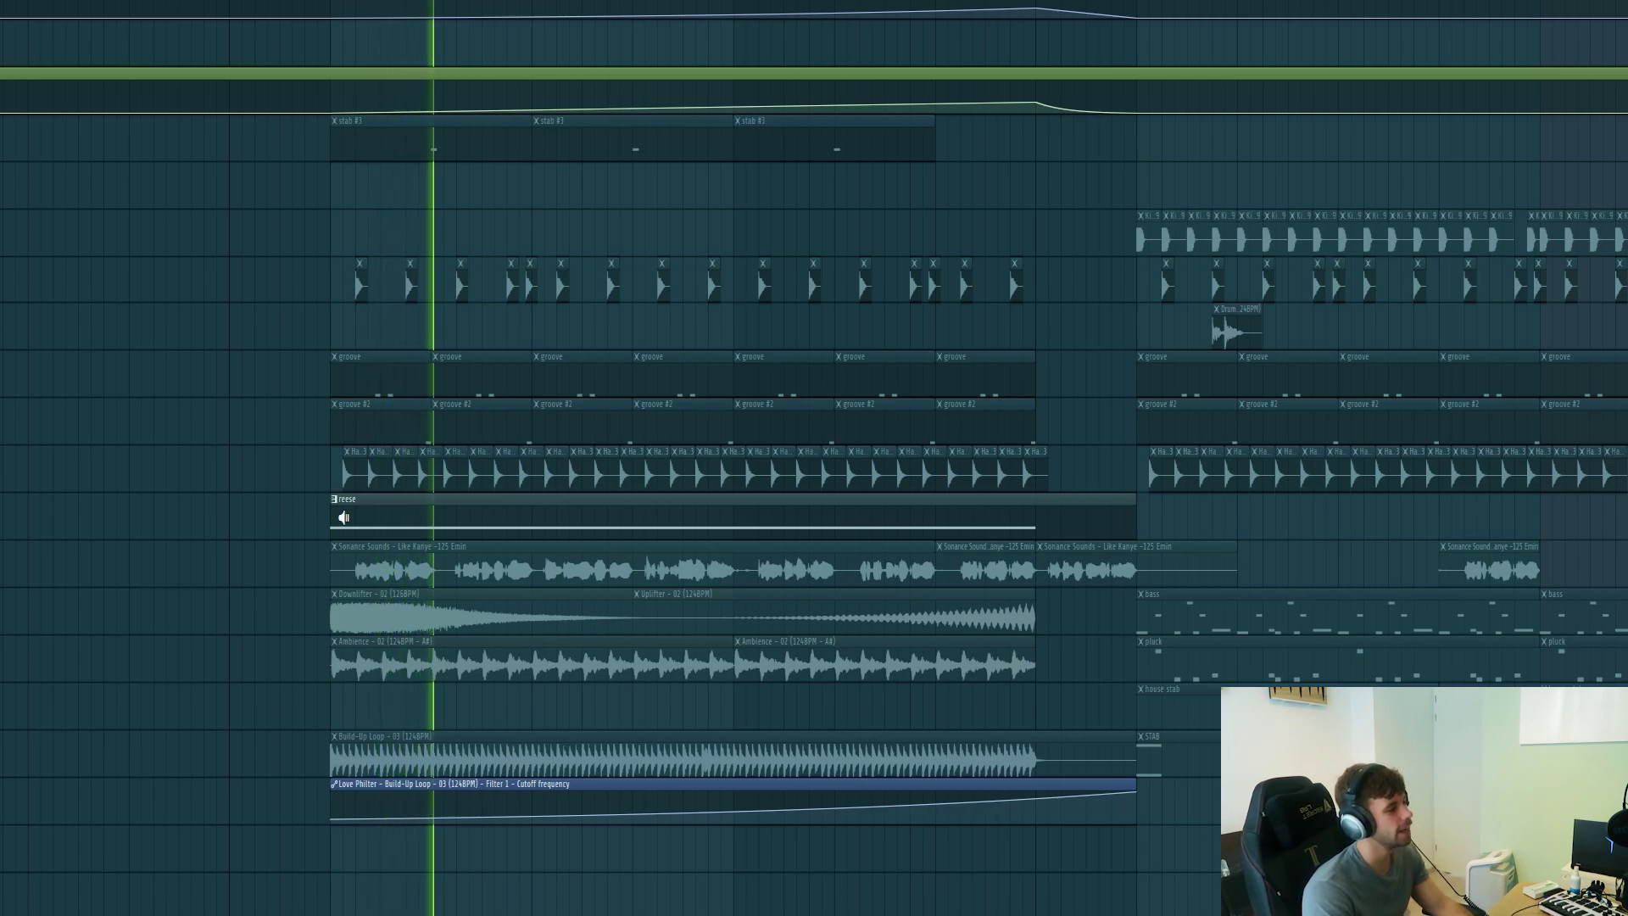
key("space")
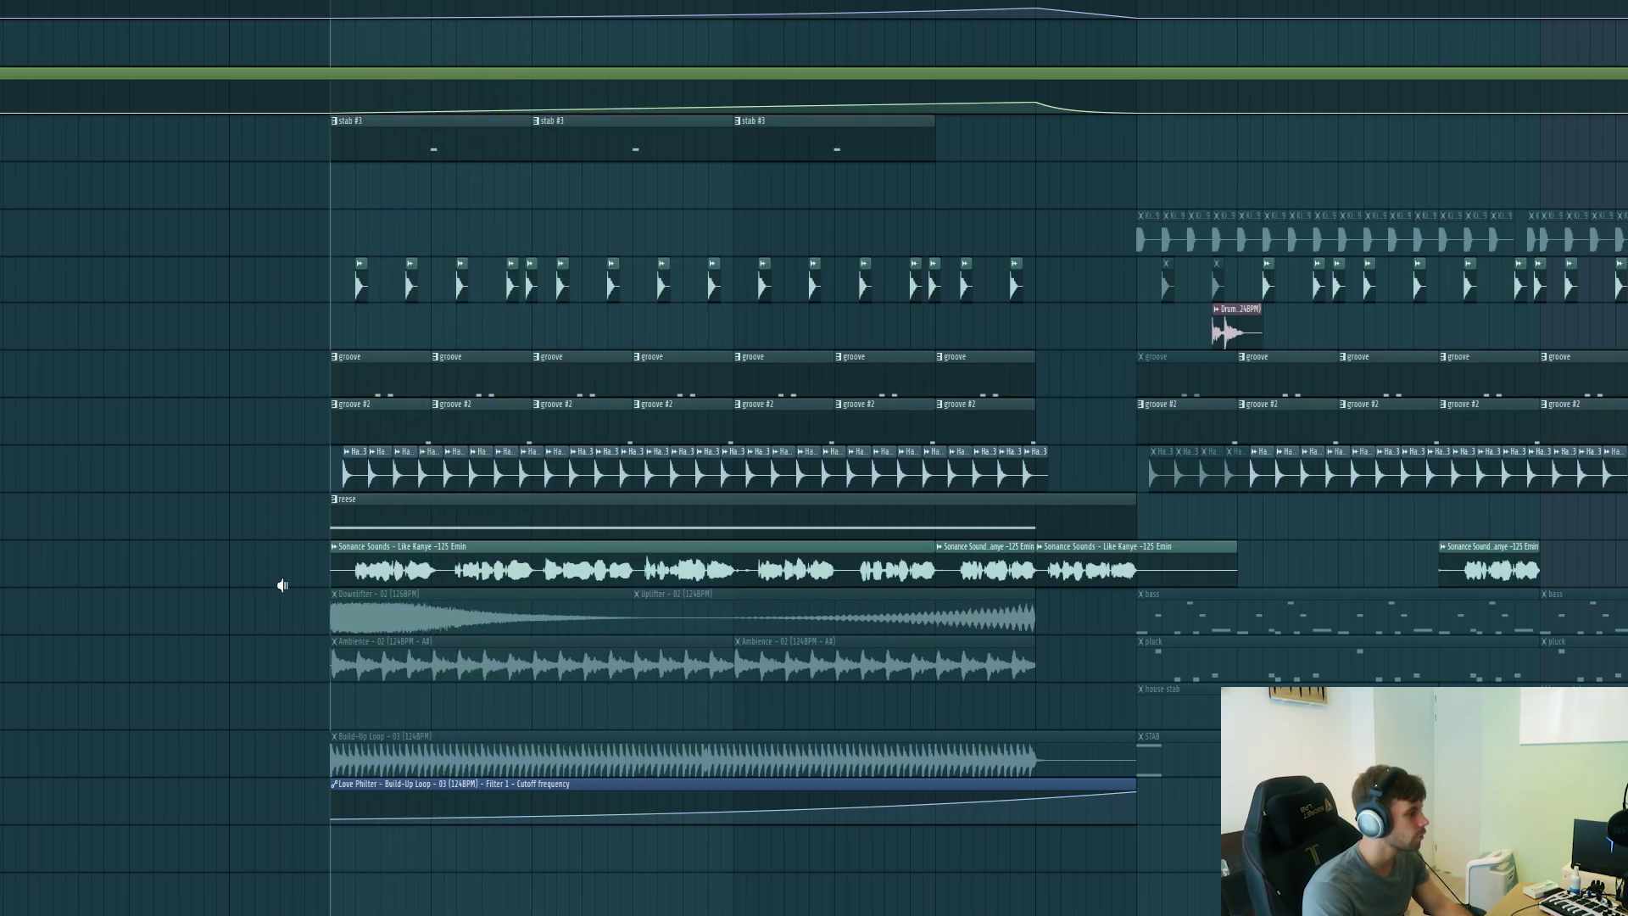
key("space")
key("space")
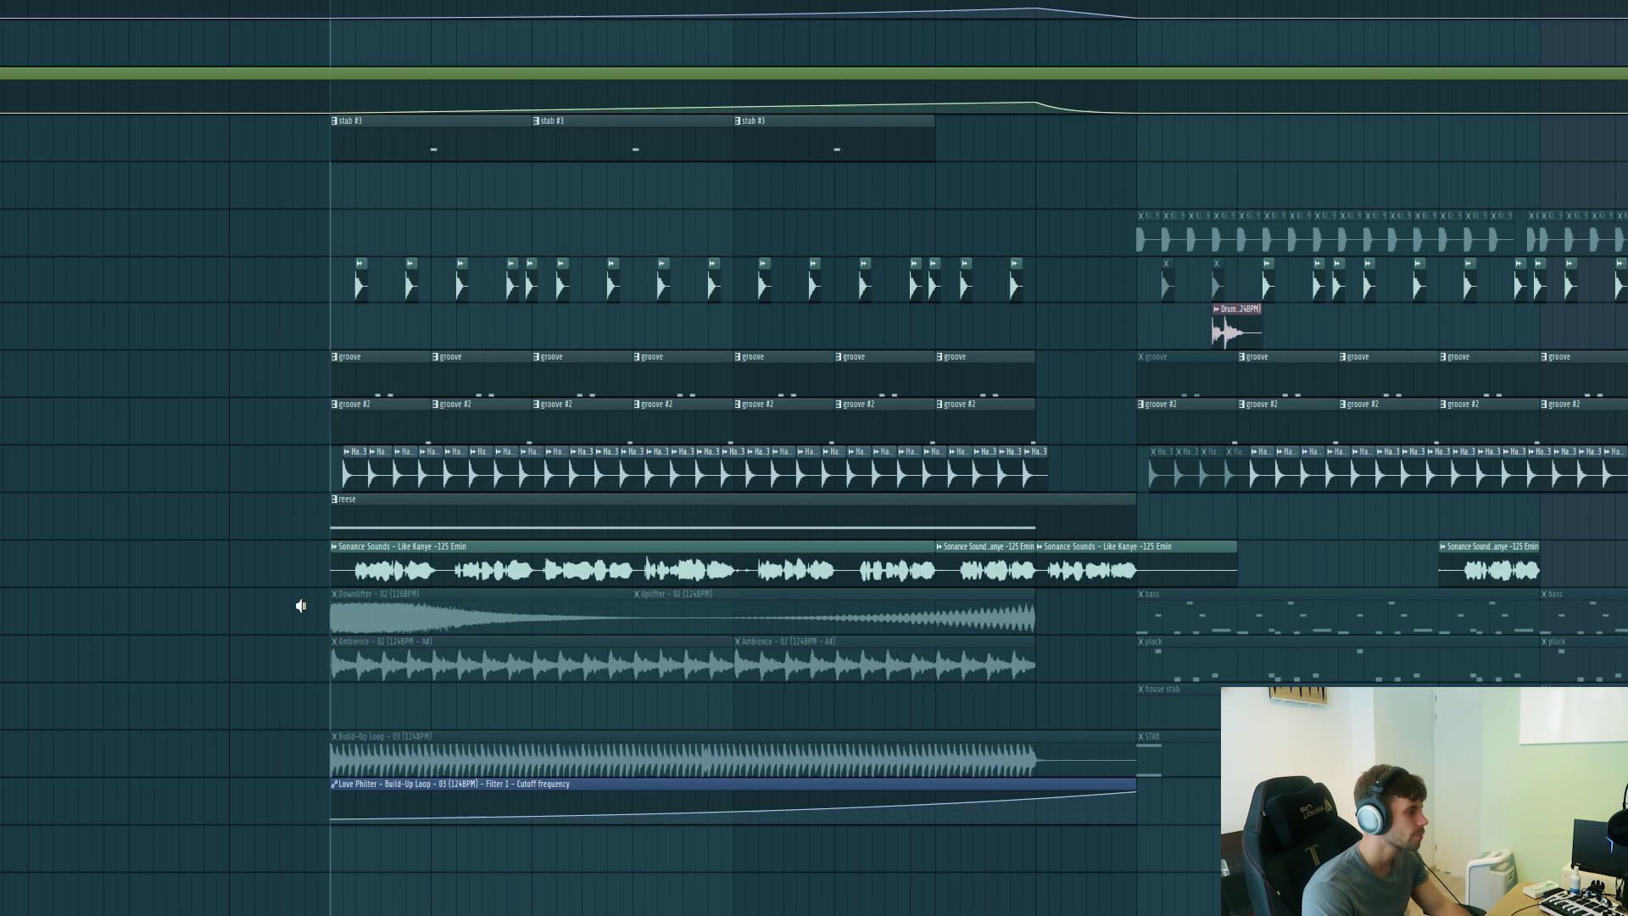
left_click(335, 607)
key("space")
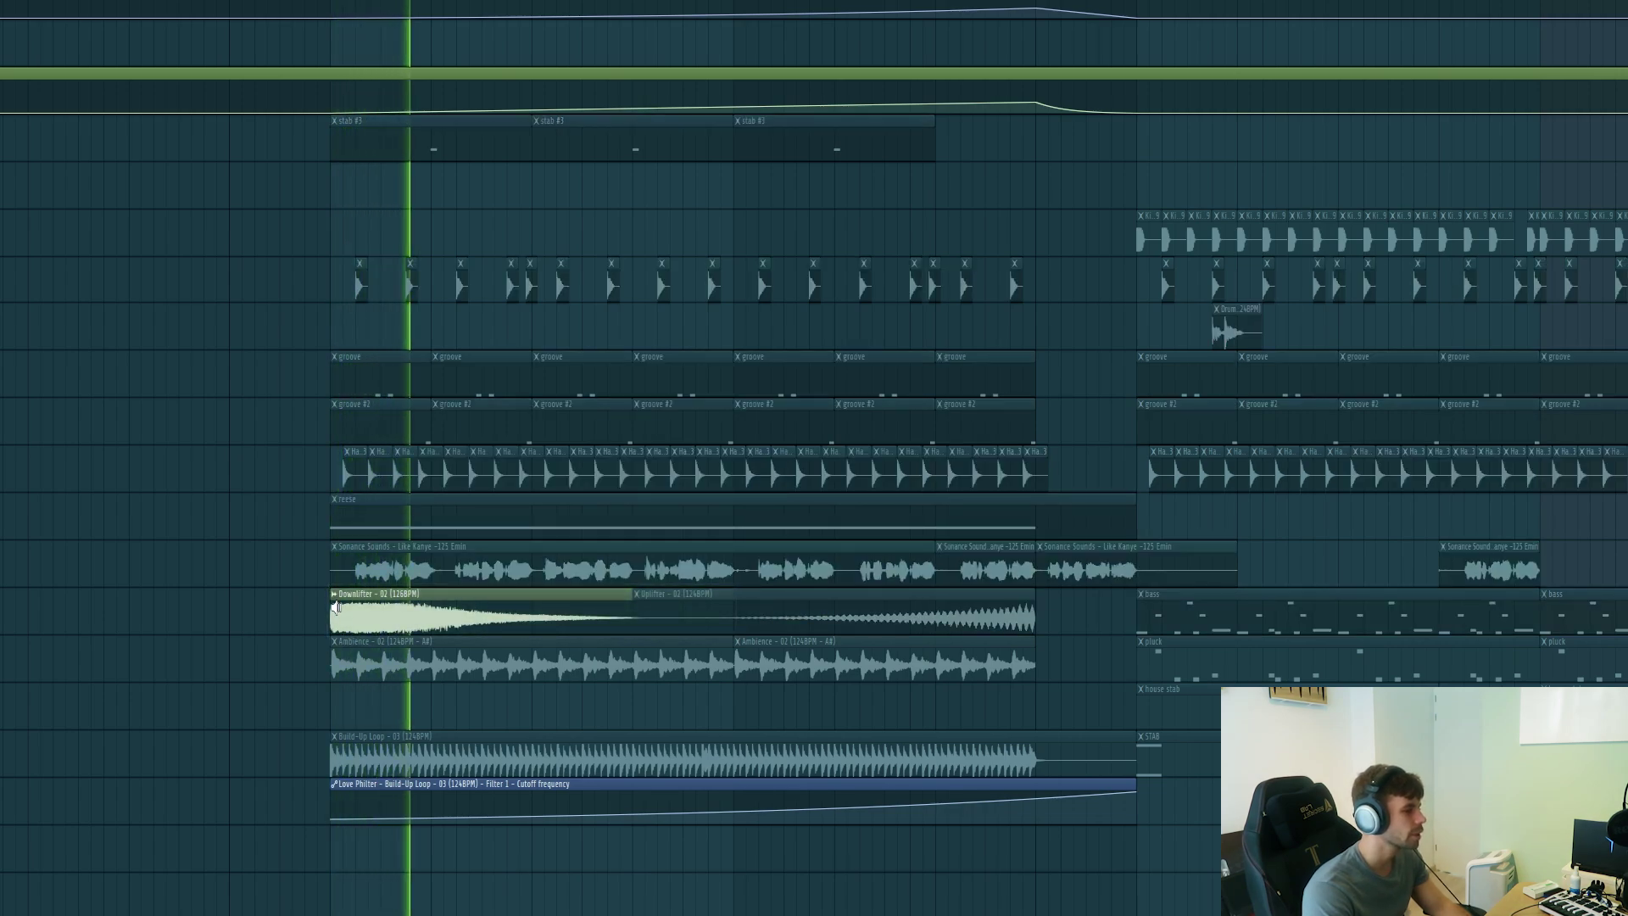
key("space")
left_click(882, 614, "ctrl")
key("space")
key("space")
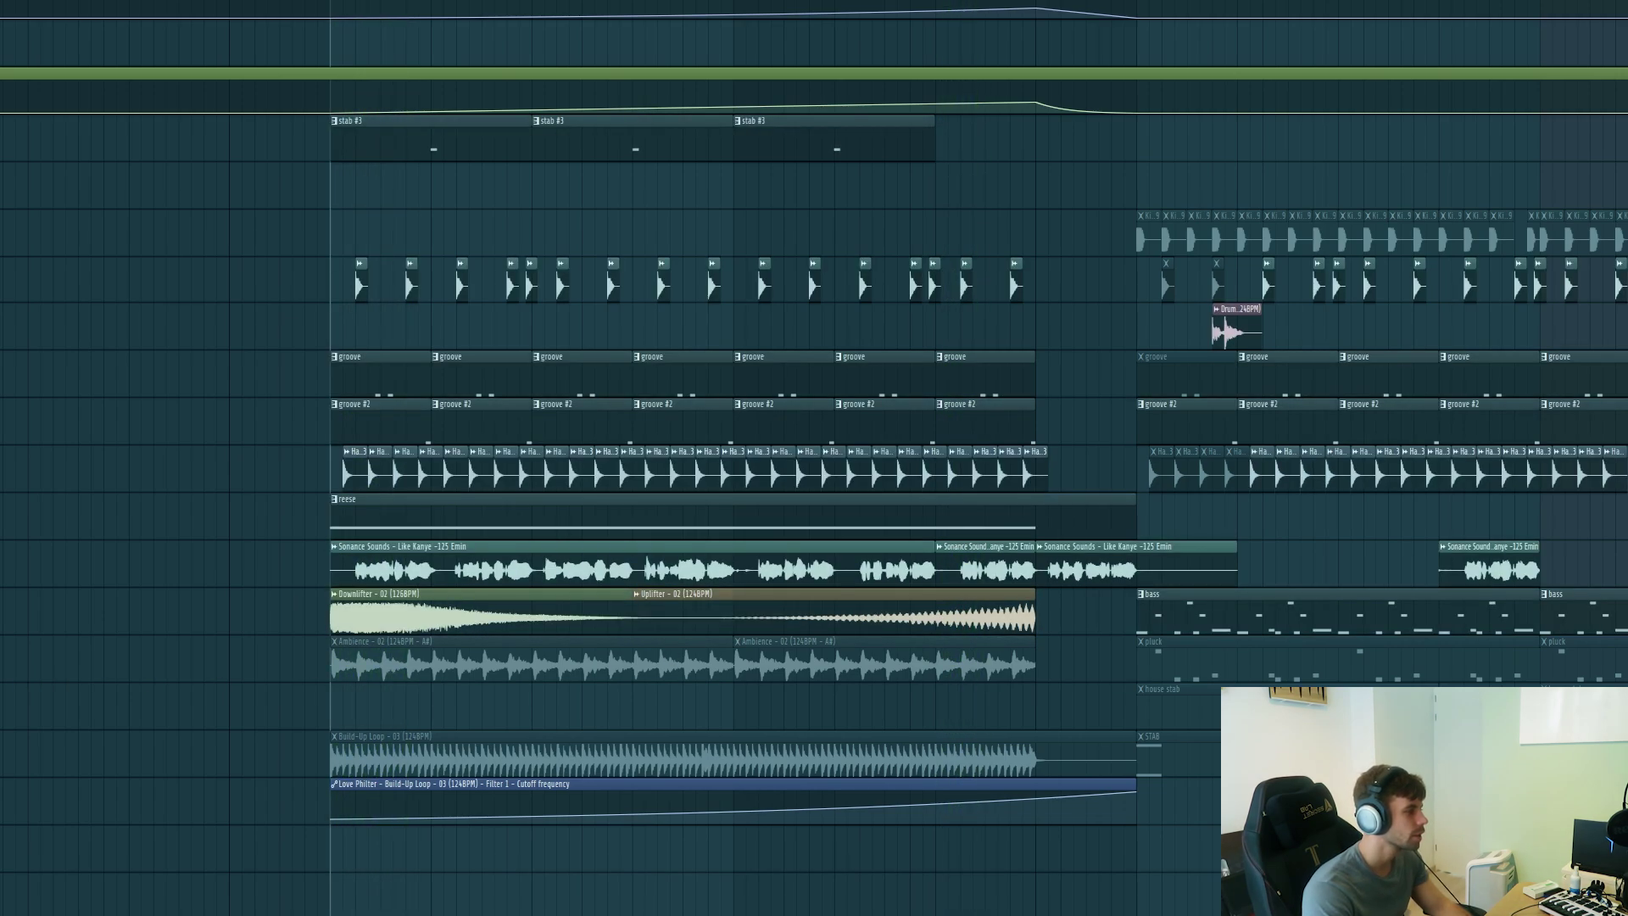
left_click_drag(360, 657, 361, 657)
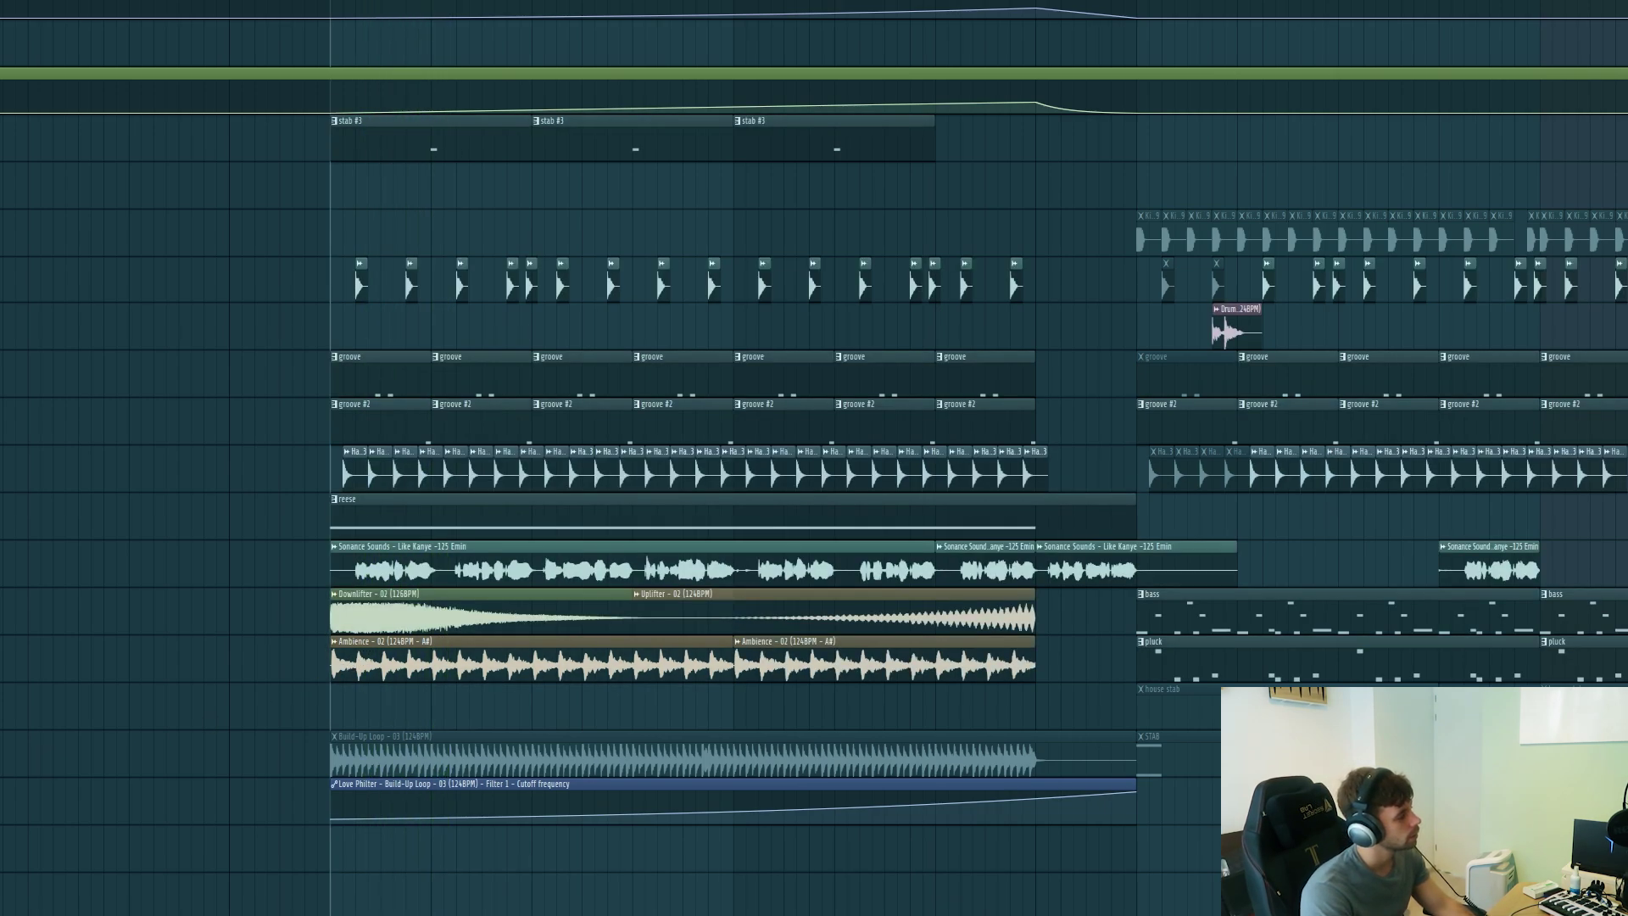
left_click_drag(875, 749, 866, 755)
scroll(702, 191, "up", 3)
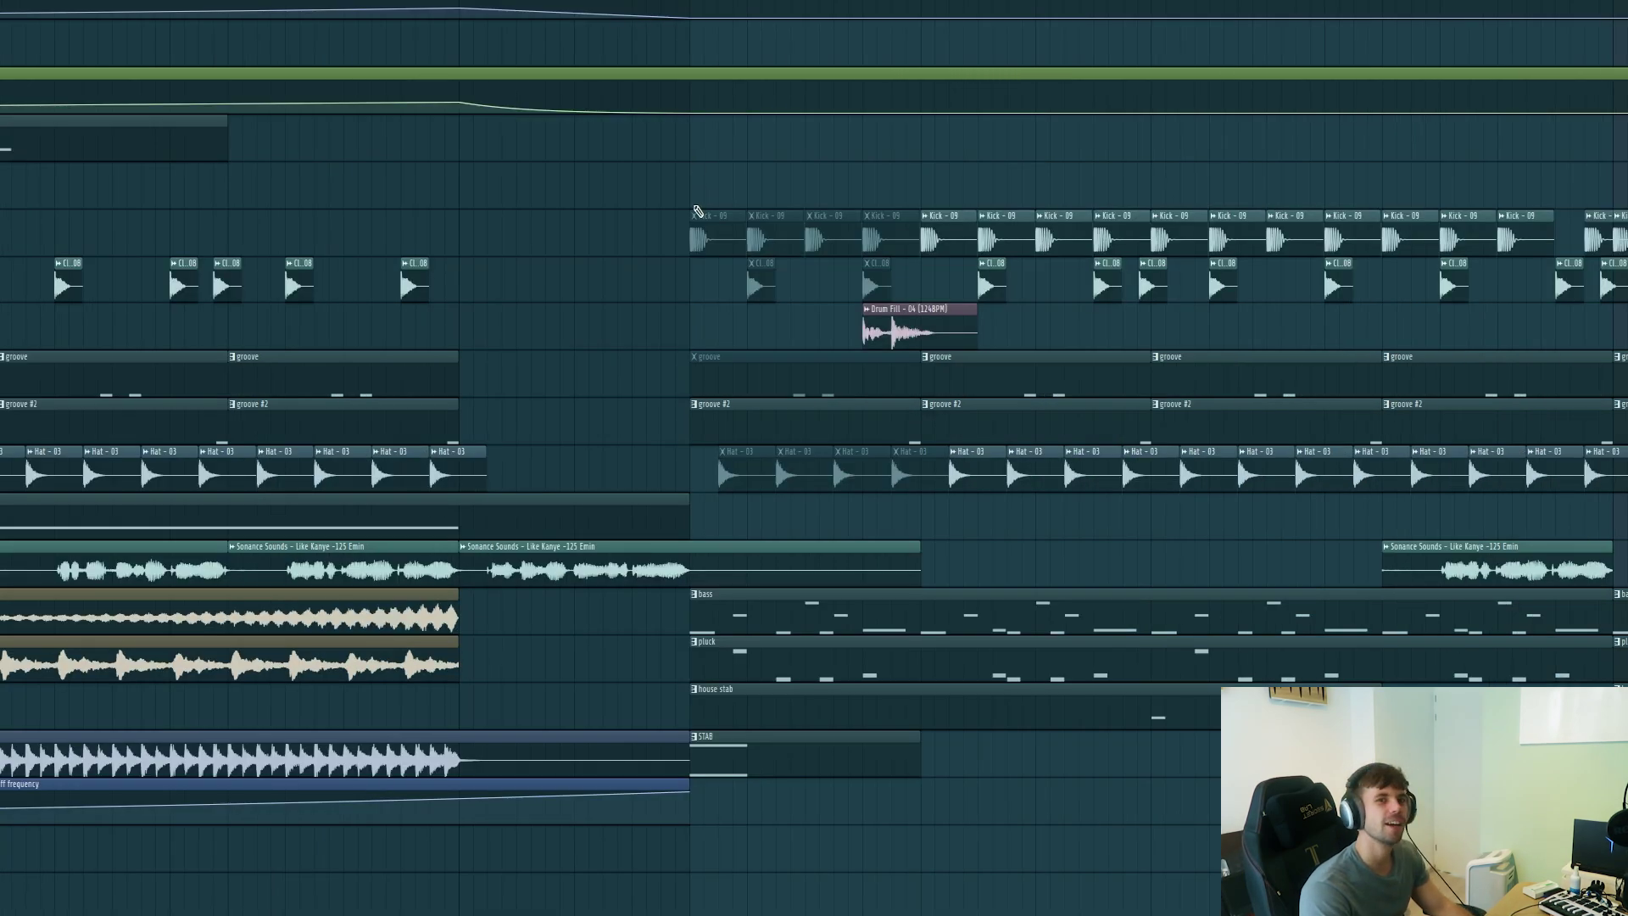
scroll(989, 328, "up", 2)
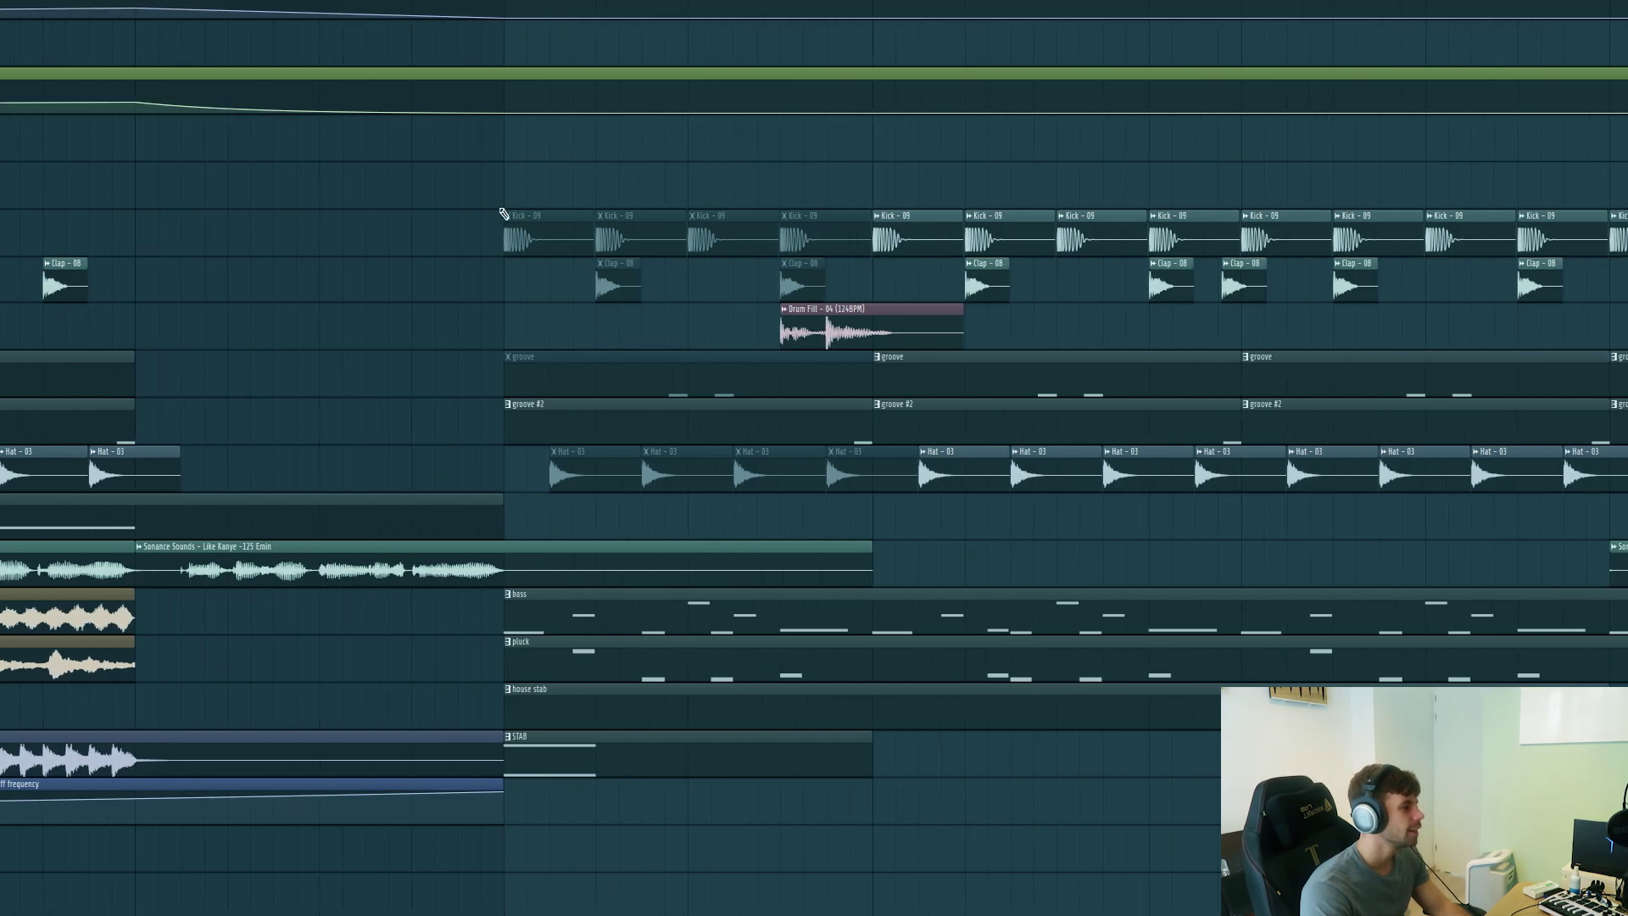
left_click_drag(504, 214, 763, 799)
left_click(797, 847)
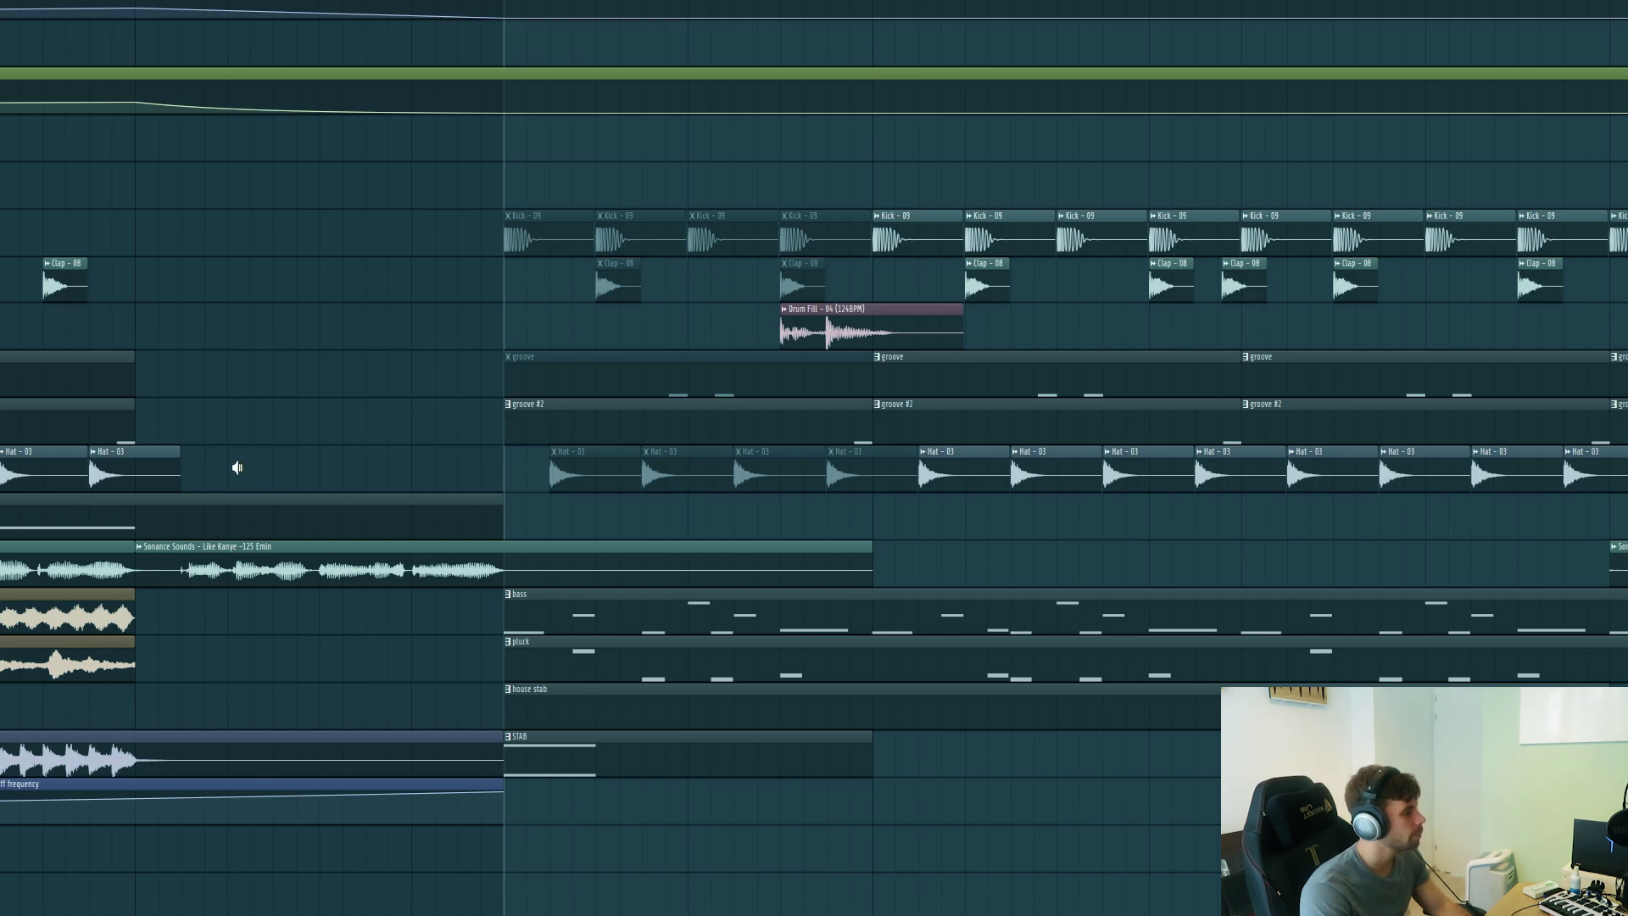
left_click(520, 618)
left_click(552, 658)
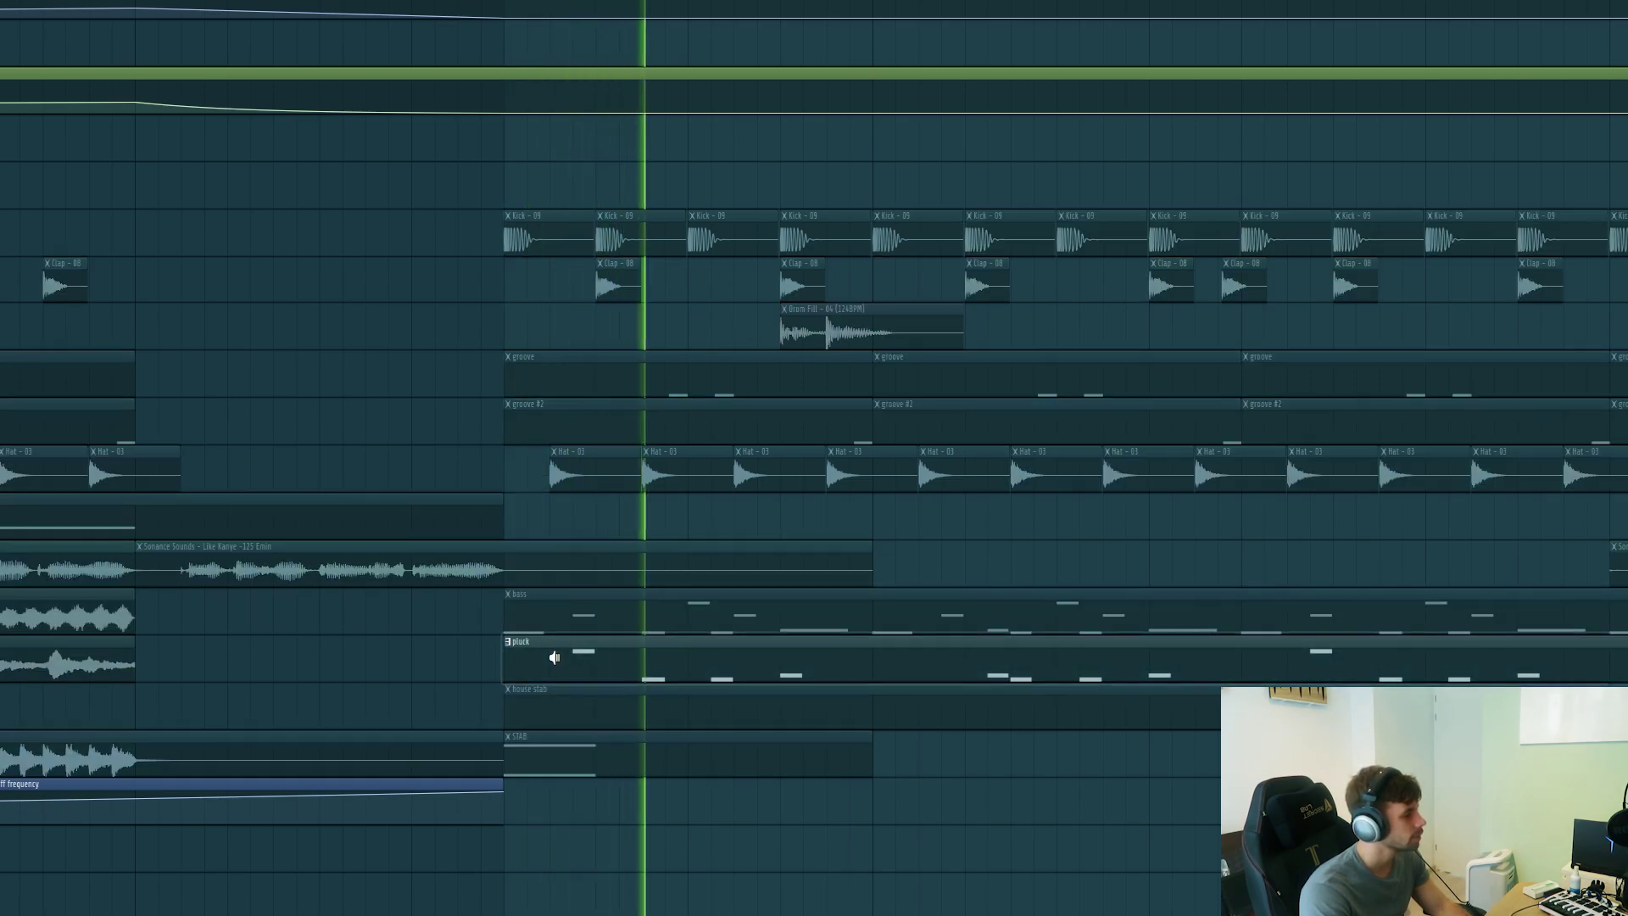
left_click(537, 766)
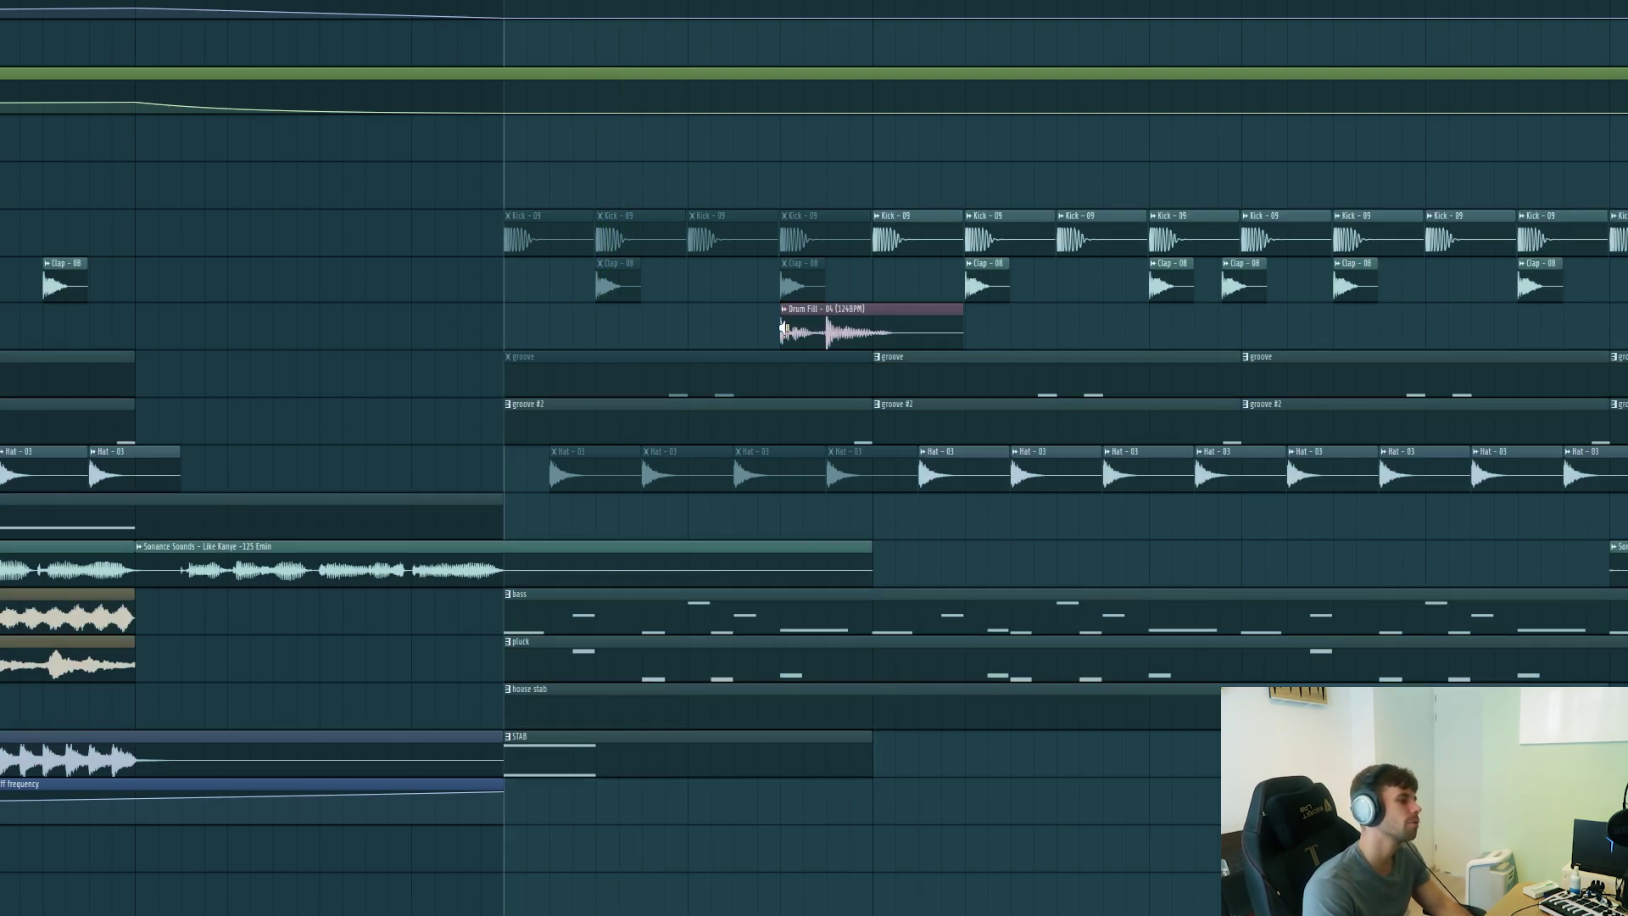
left_click(782, 326)
left_click(782, 327)
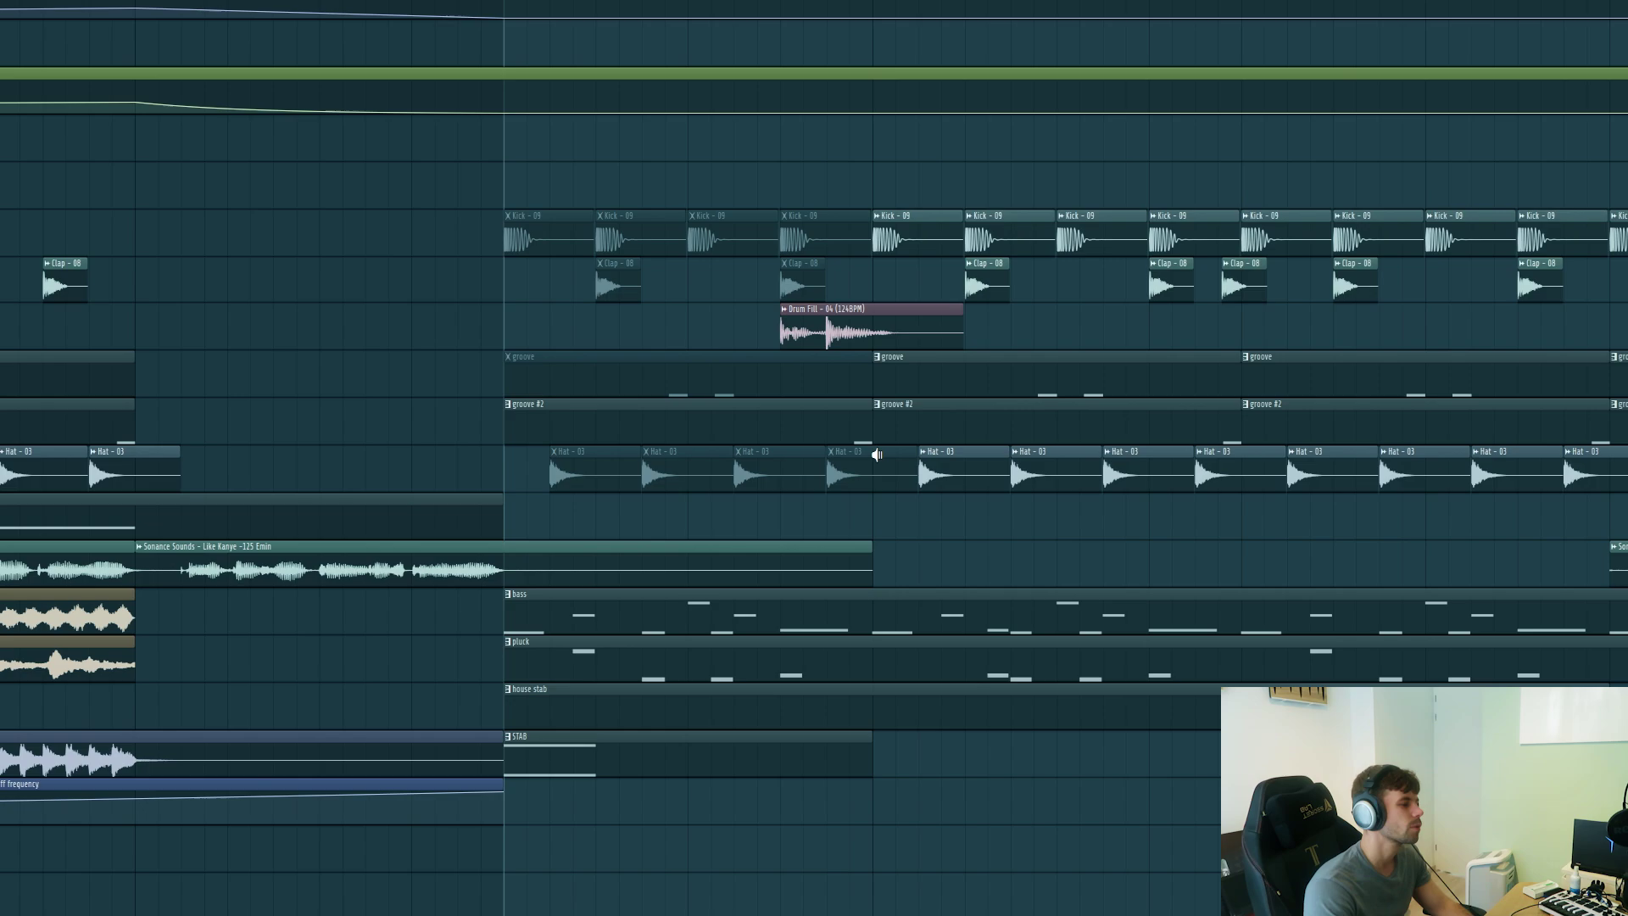